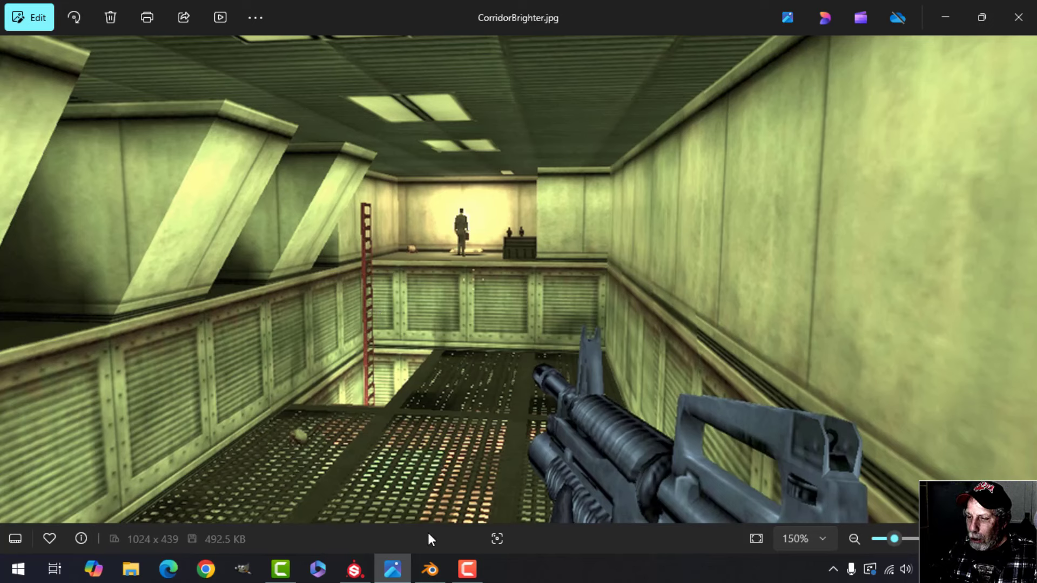
Switch from the corridor reference image to the empty Blender scene
click(430, 569)
middle_drag(506, 305, 486, 293)
key(n)
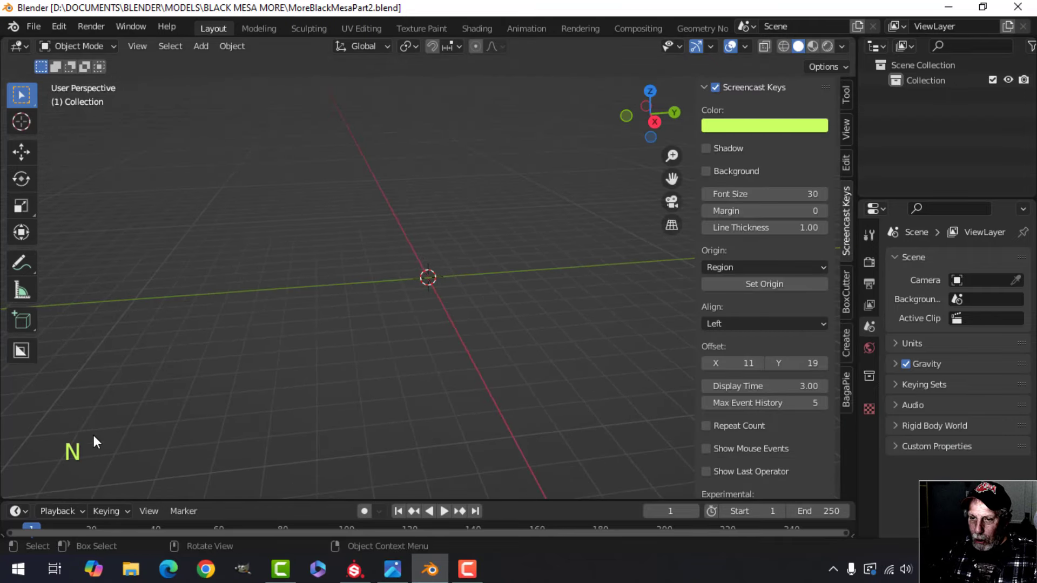
key(n)
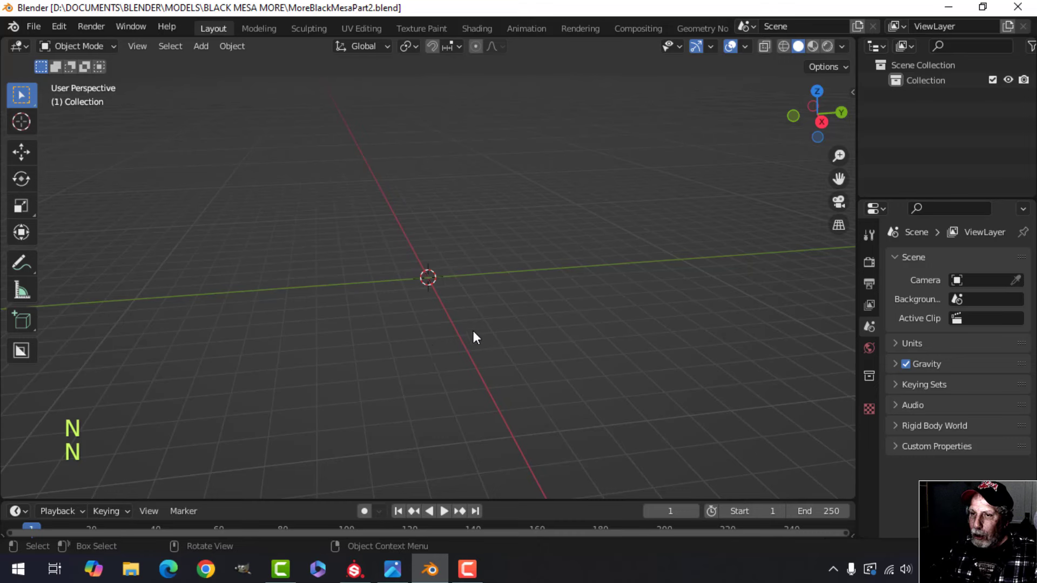
shift+middle_drag(484, 282, 468, 293)
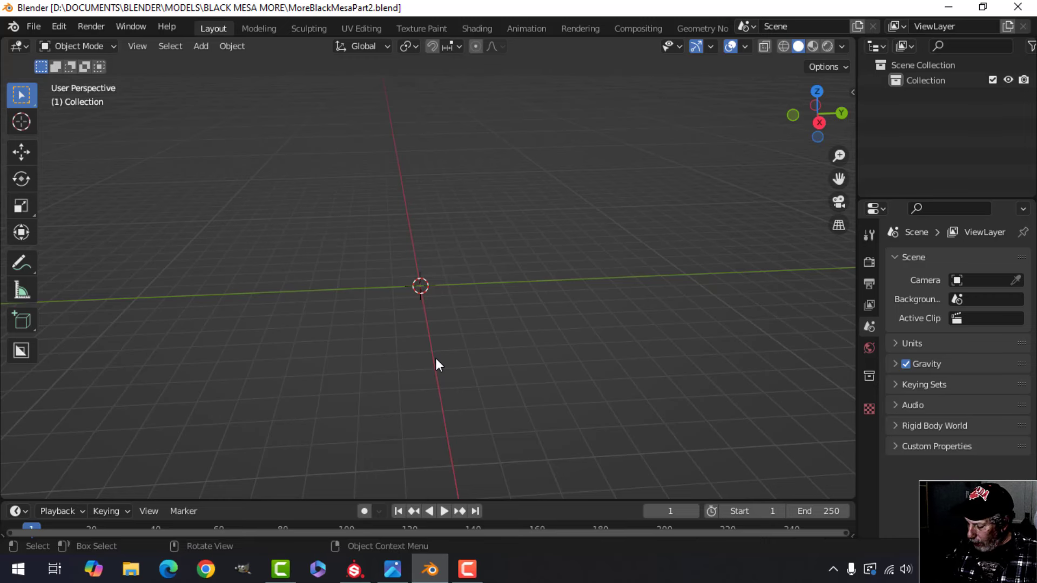
Add a mesh plane at the world origin with the scene in front orthographic view
key(KP_1)
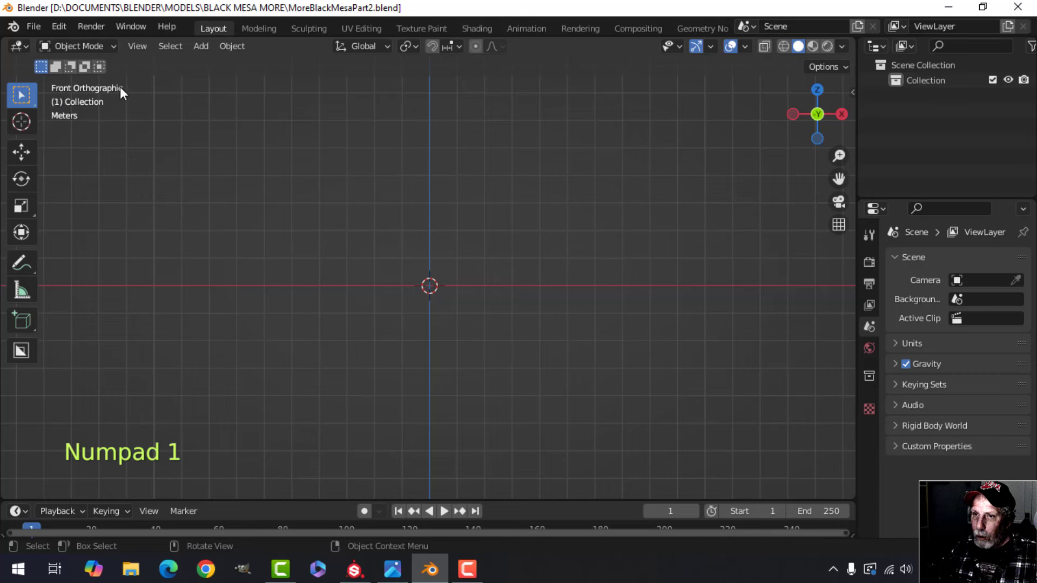
scroll(443, 331, up, 1)
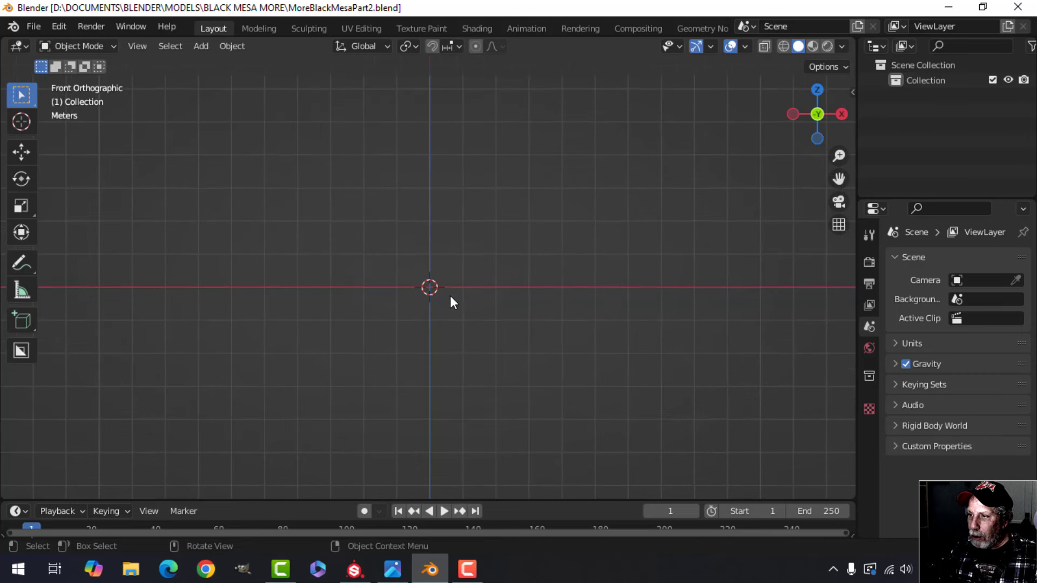
scroll(465, 303, down, 2)
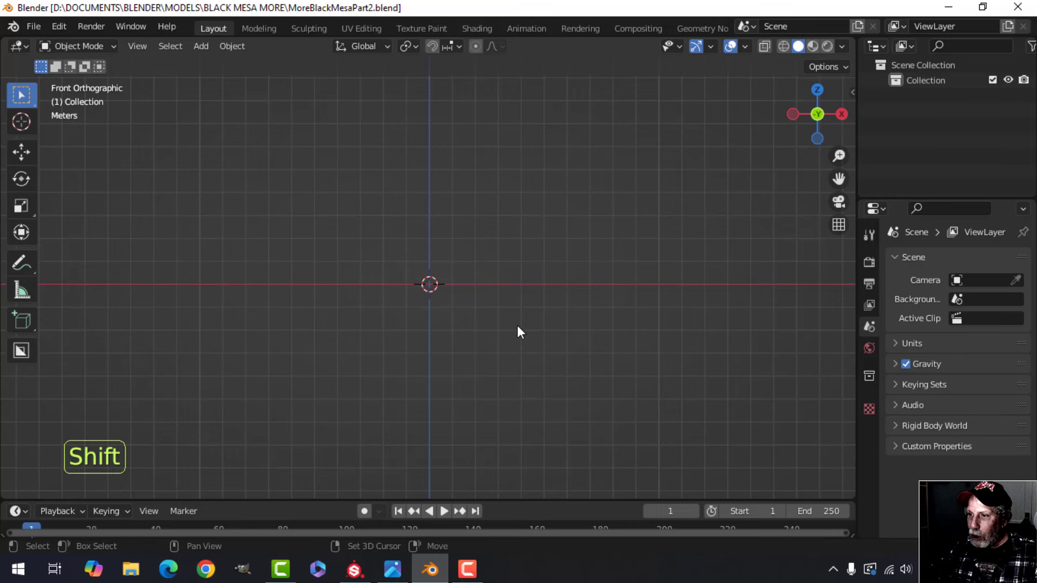
key(shift+a)
mouse_move(456, 228)
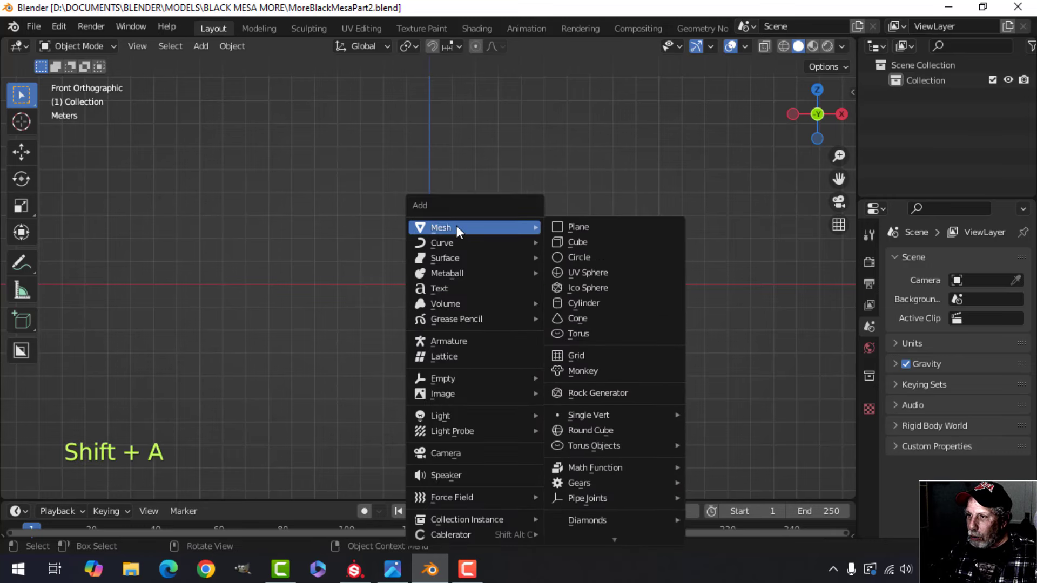
click(555, 227)
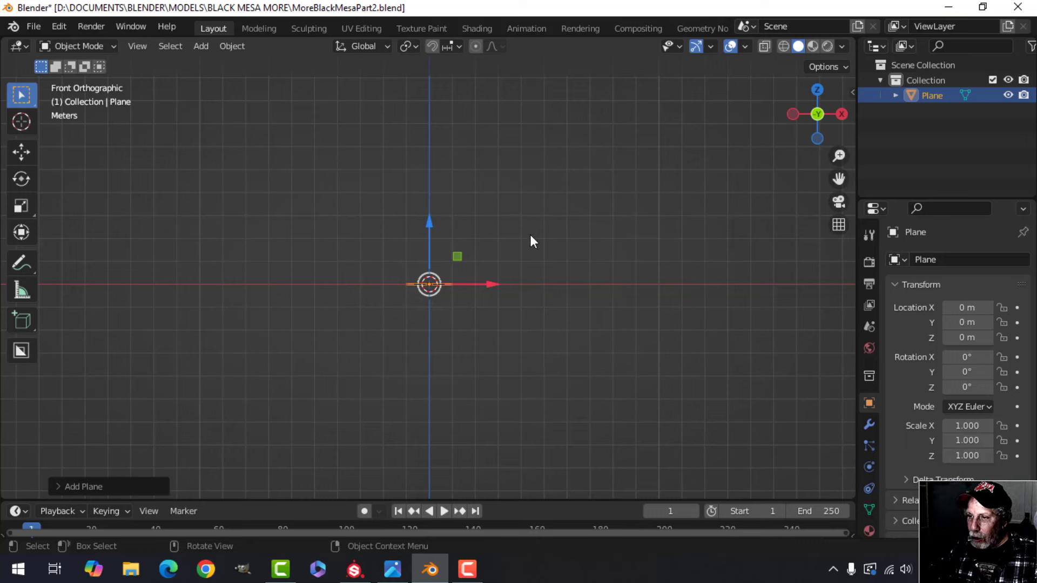
In Edit Mode, rotate the plane's geometry 90° about the global X axis to stand it upright
key(Tab)
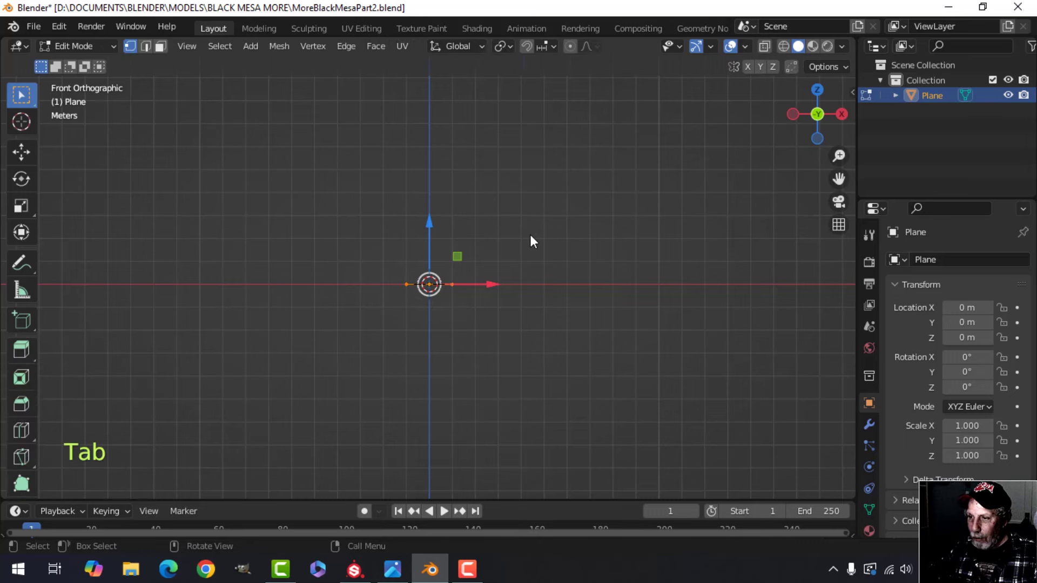
key(r)
key(x)
key(9)
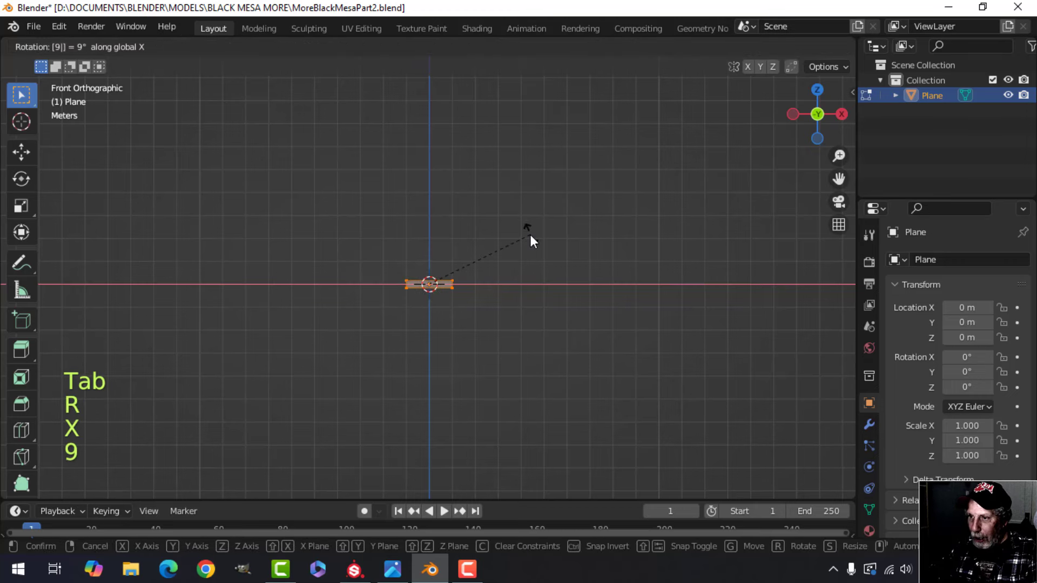
key(0)
click(526, 281)
scroll(525, 280, up, 3)
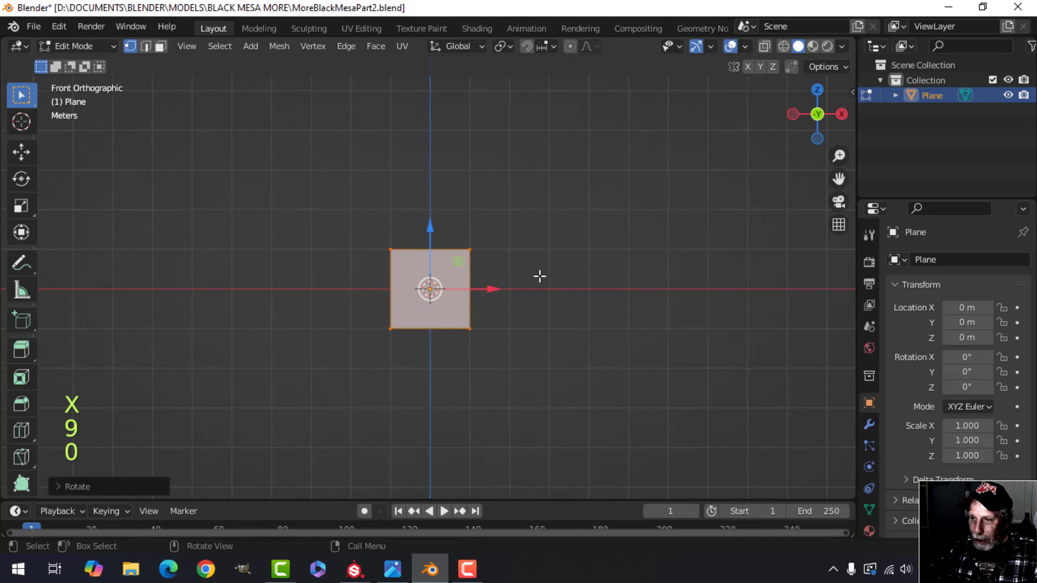
Scale the plane's geometry by 2 and move it up 2 m so its lower edge rests on the X axis
key(s)
key(2)
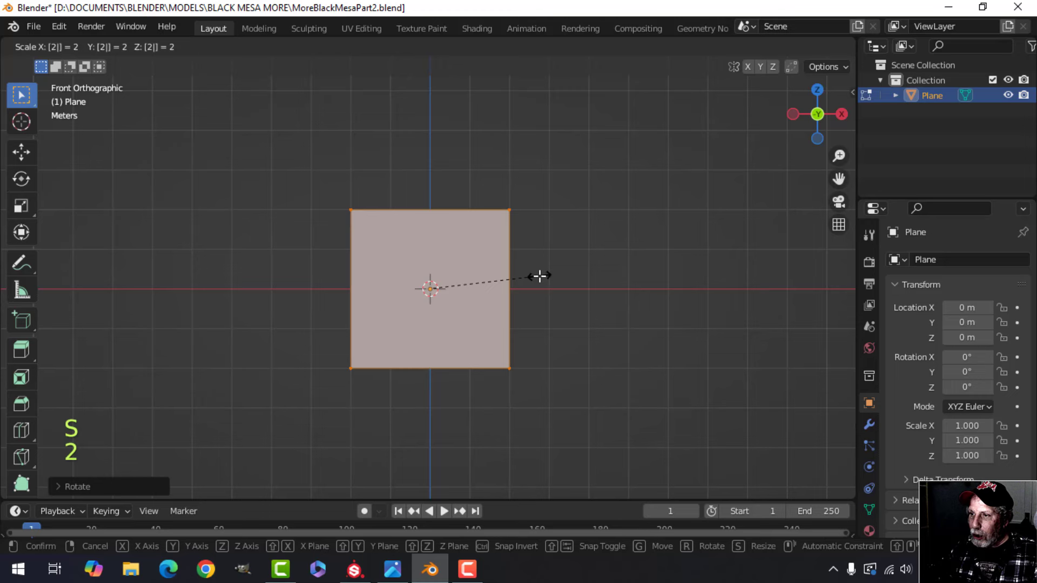
click(540, 275)
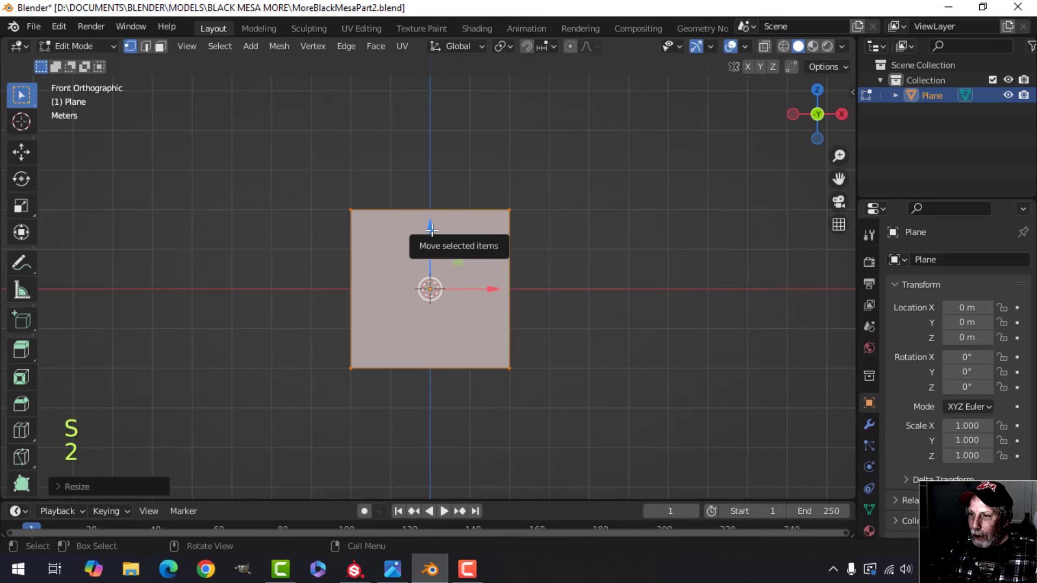
ctrl+drag(429, 223, 424, 152)
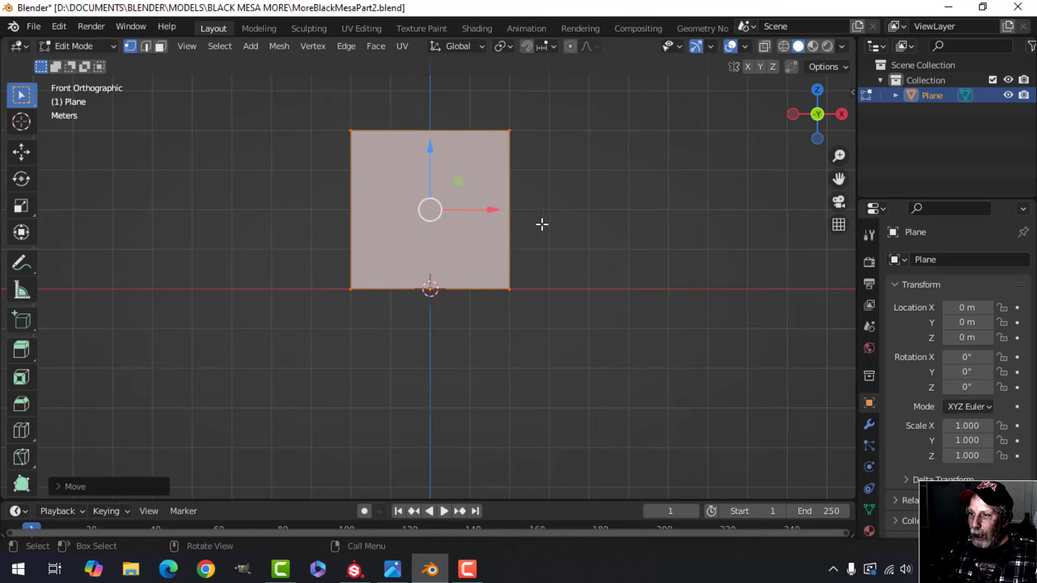
scroll(542, 224, down, 2)
middle_drag(542, 224, 576, 282)
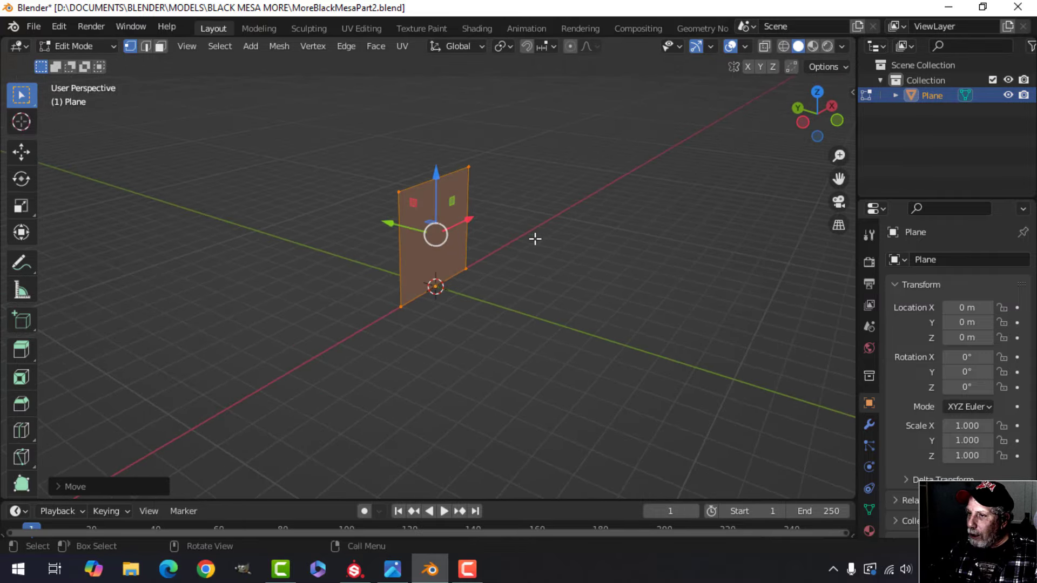
mouse_move(536, 238)
middle_down()
mouse_move(416, 214)
mouse_move(491, 226)
mouse_move(495, 260)
mouse_move(470, 248)
mouse_move(528, 257)
middle_up()
scroll(499, 236, up, 2)
scroll(500, 234, down, 1)
scroll(526, 254, down, 1)
scroll(528, 260, up, 2)
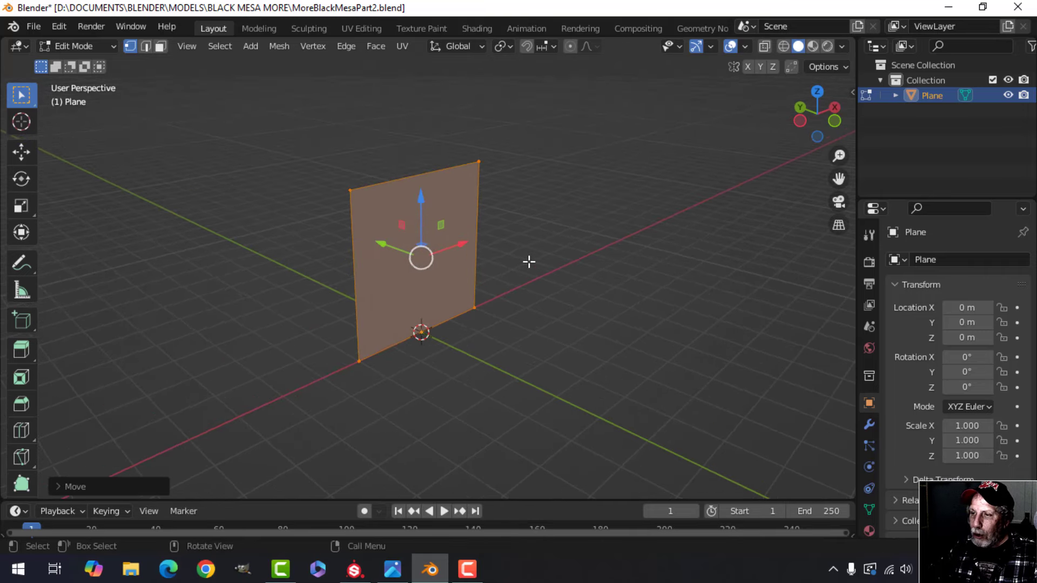
Return to Object Mode and place a duplicate of the plane at about -3.7 m along Y
key(Tab)
scroll(539, 271, down, 2)
mouse_move(488, 222)
middle_down()
mouse_move(515, 232)
mouse_move(495, 241)
middle_up()
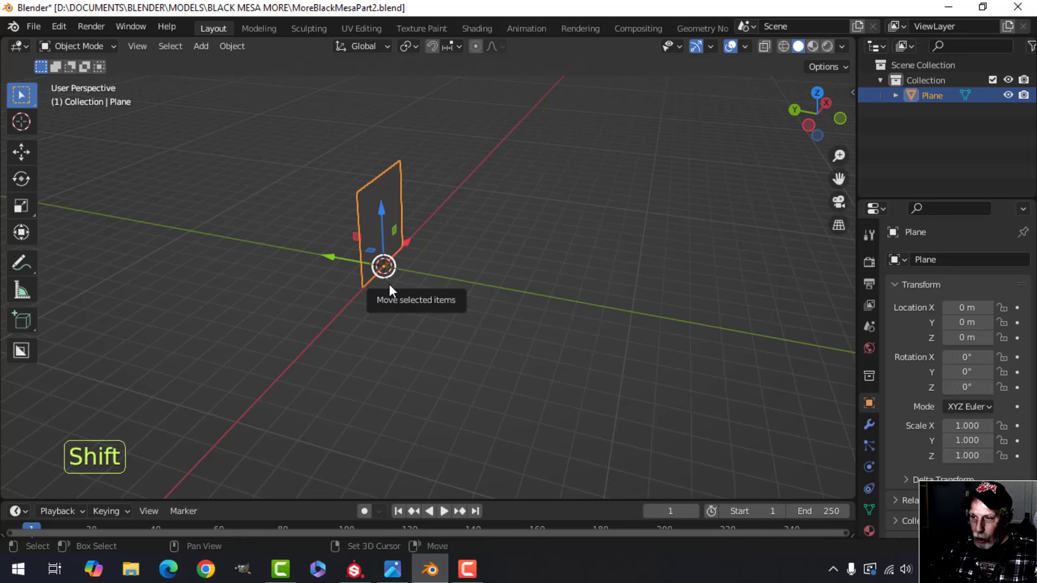
key(shift+d)
click(417, 283)
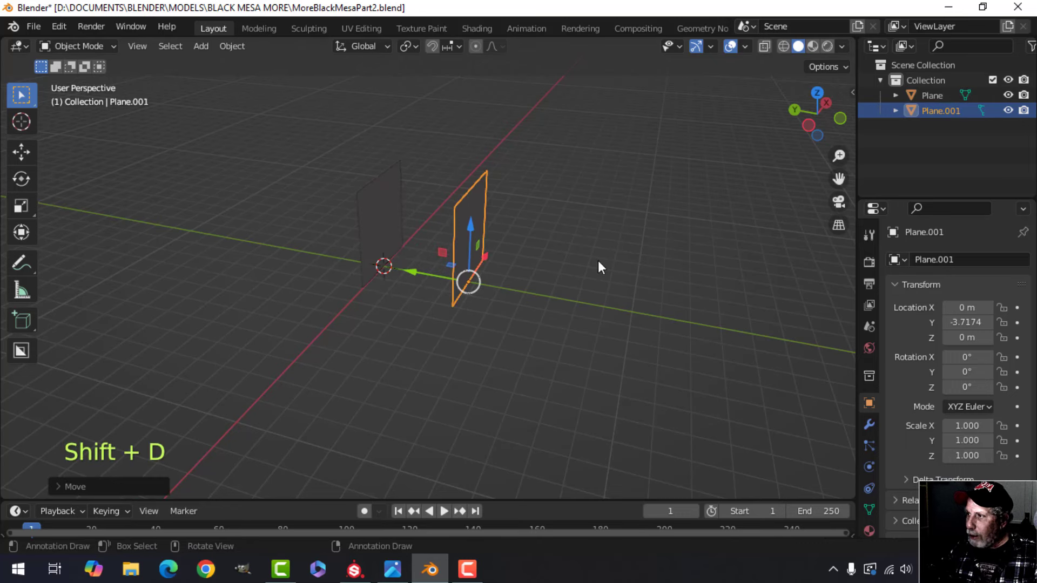
Rename the duplicated plane Model and hide it in the viewport
double_click(939, 112)
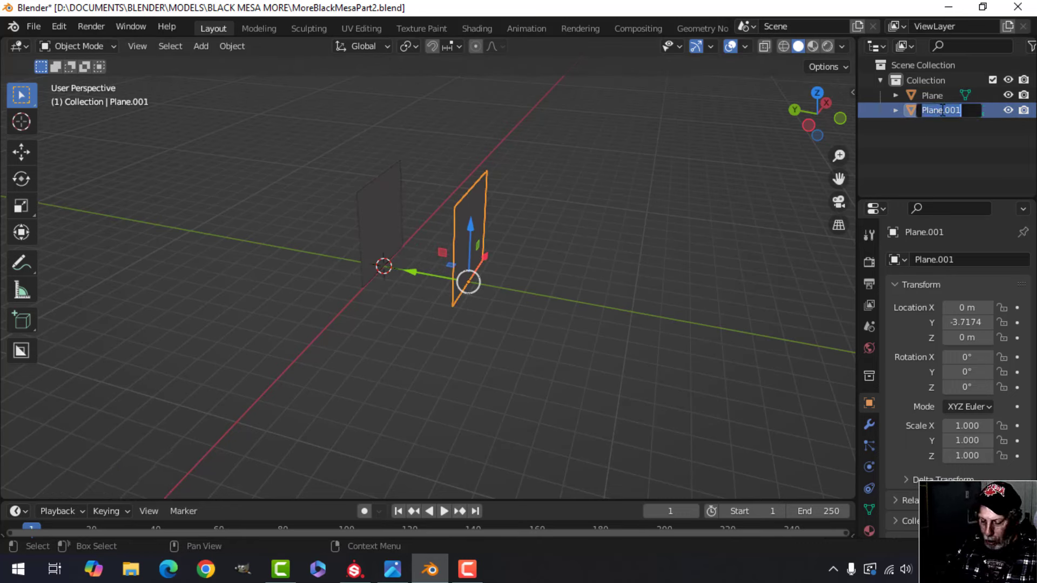
text(Model)
key(Return)
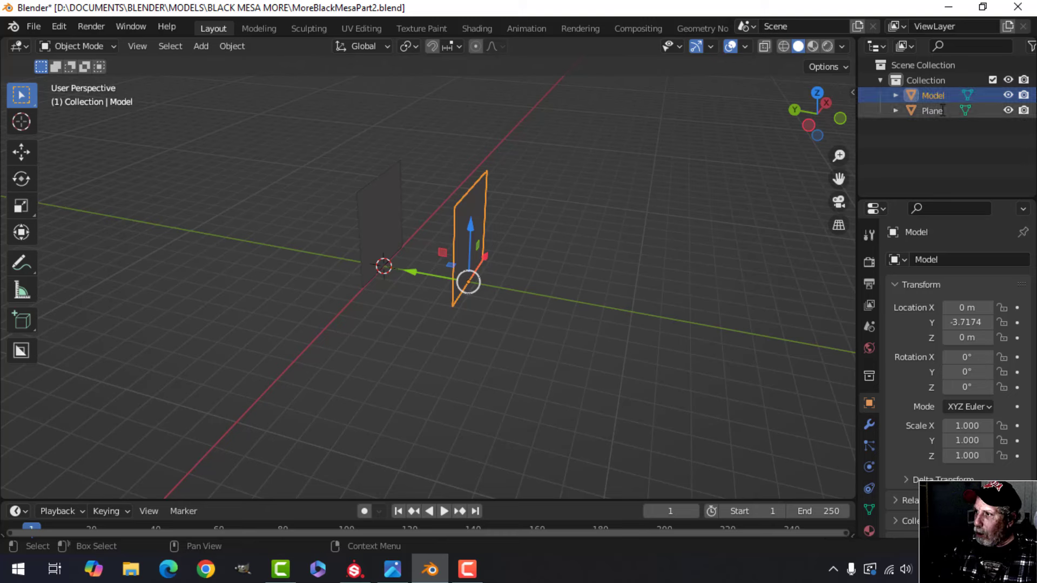
click(1008, 95)
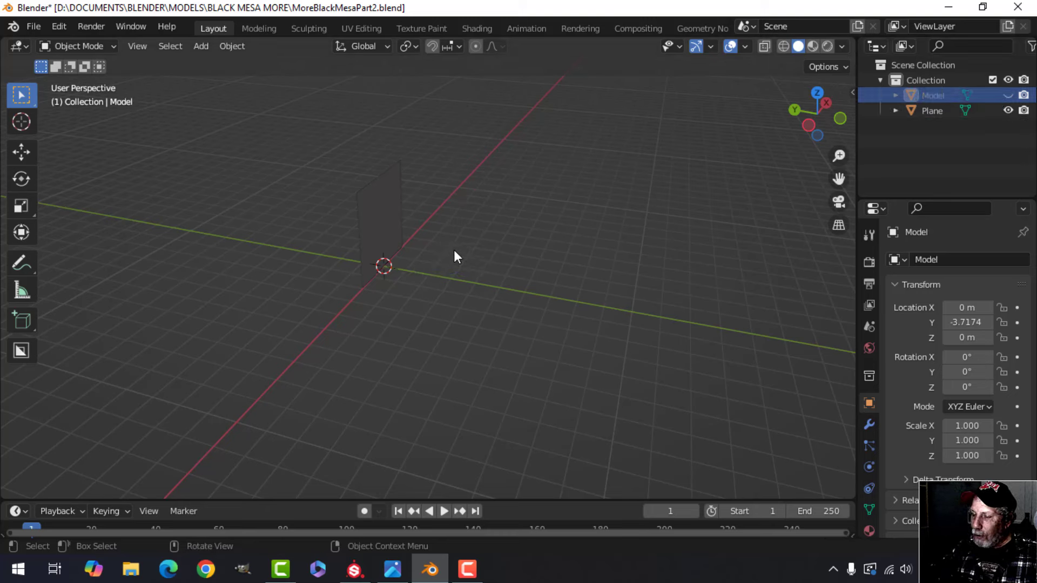
In the UV Editing workspace, unwrap the original plane from front view with Project from View (Bounds), and return to Object Mode
click(390, 220)
key(KP_1)
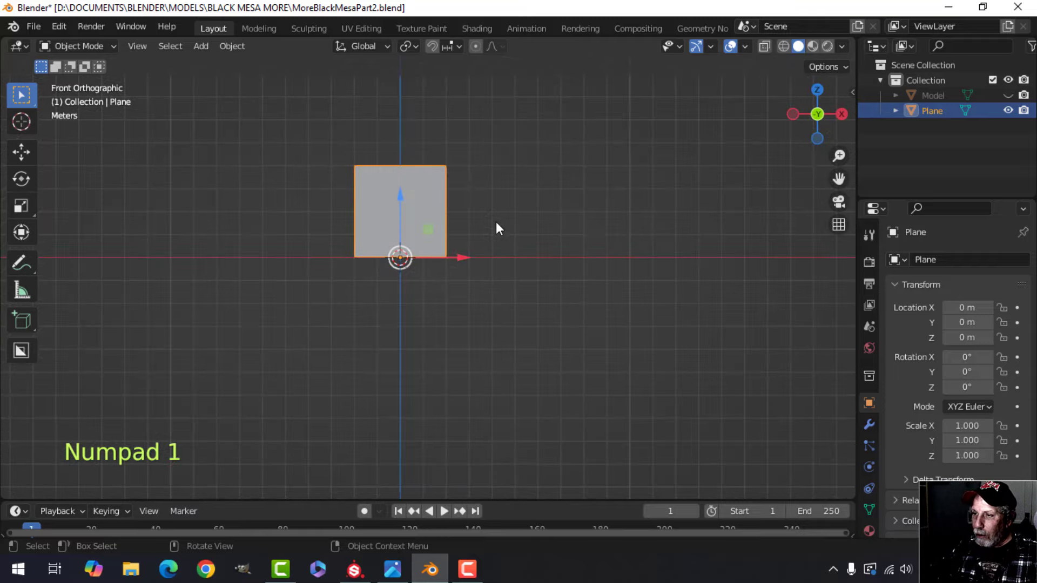
click(361, 28)
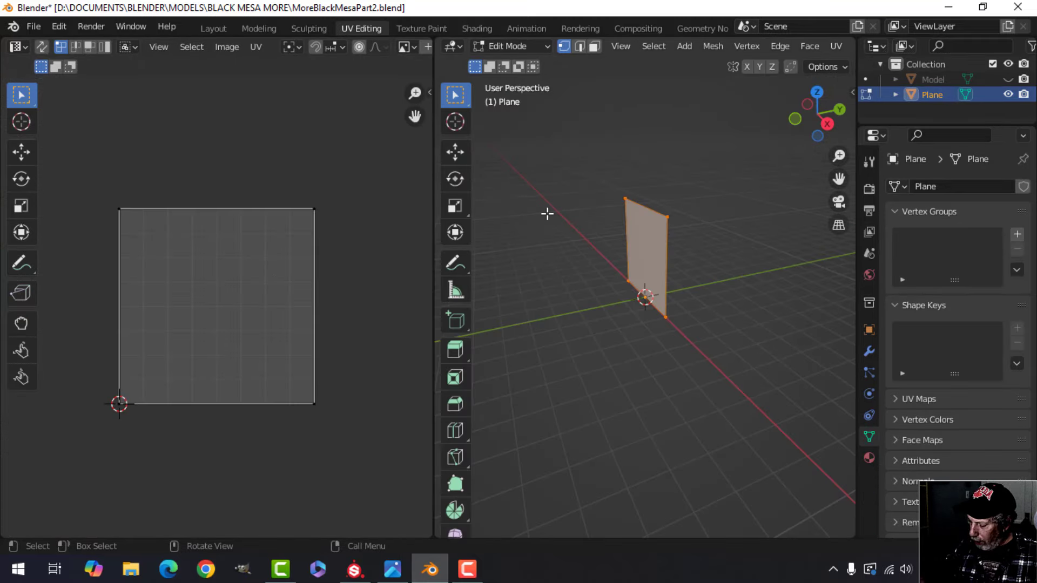
key(KP_1)
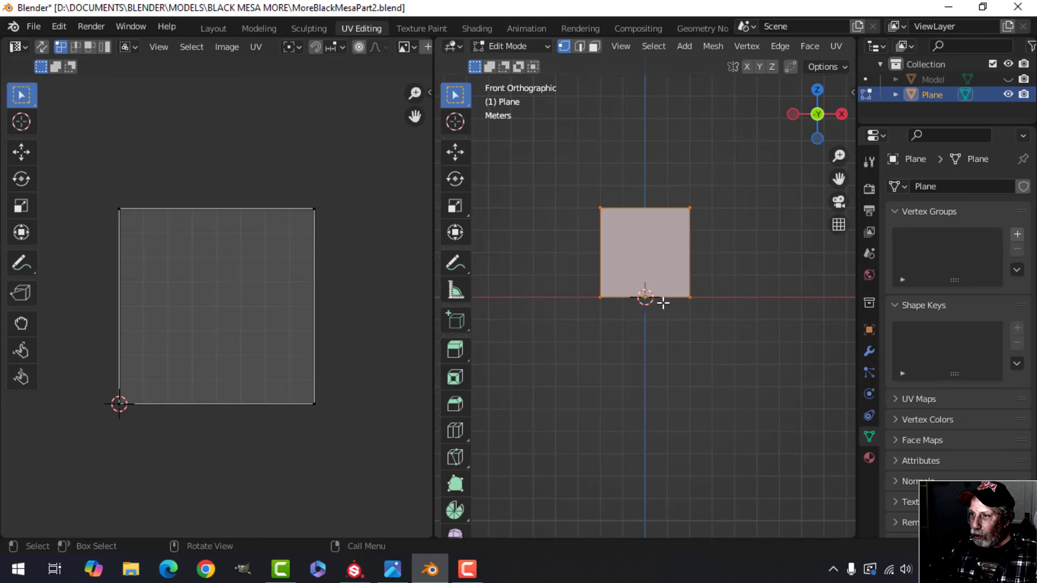
key(u)
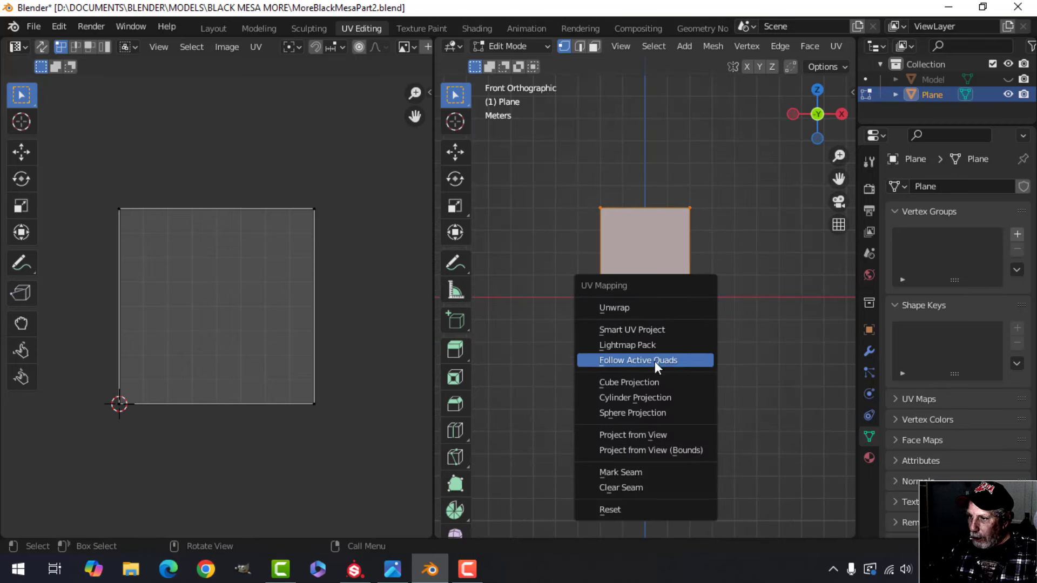
click(648, 450)
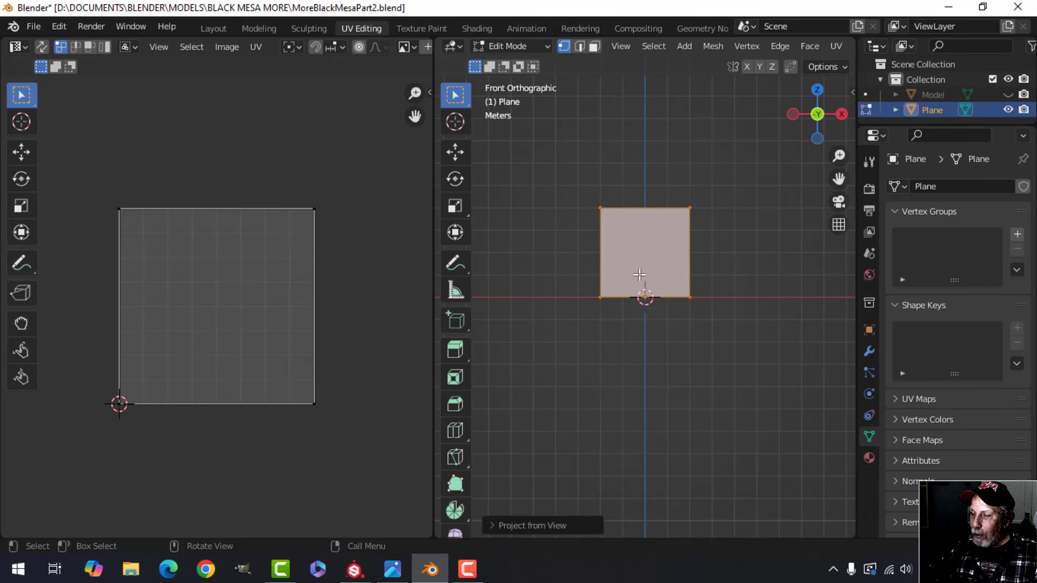
key(Tab)
middle_drag(583, 201, 655, 242)
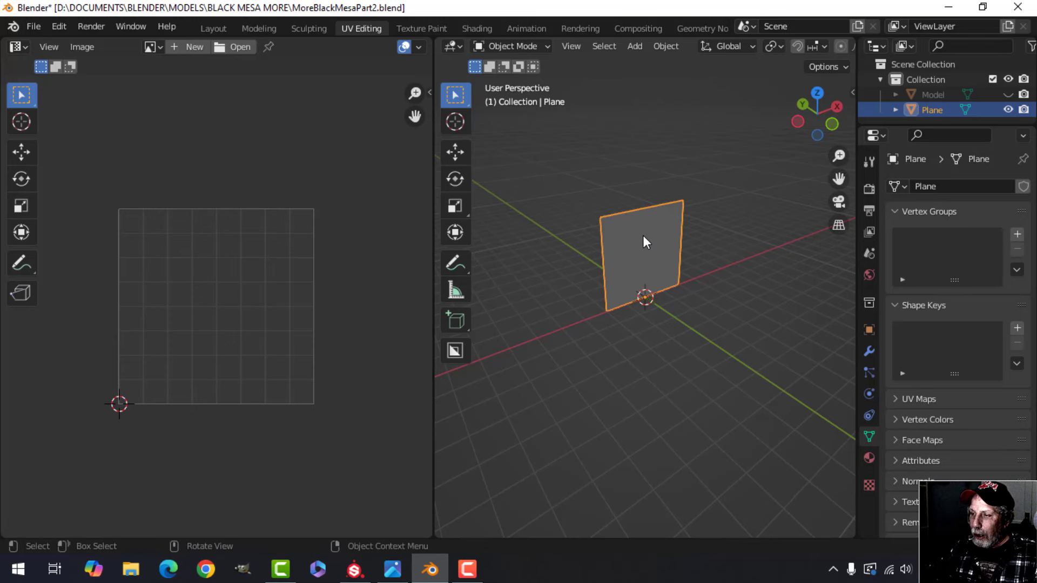
middle_drag(643, 235, 644, 241)
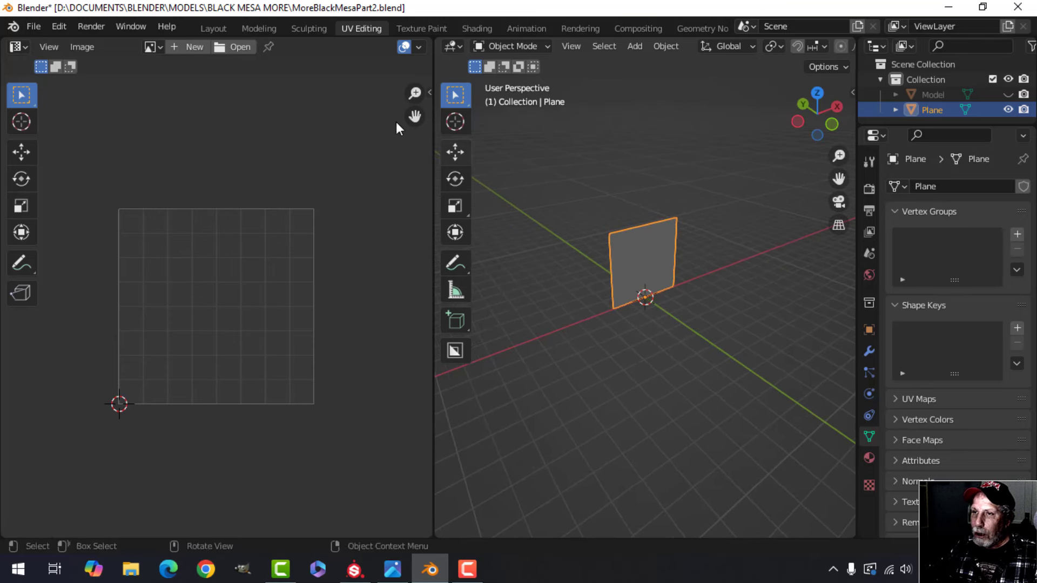
Back in the Layout workspace, hide the original Plane, and unhide and select Model
click(217, 26)
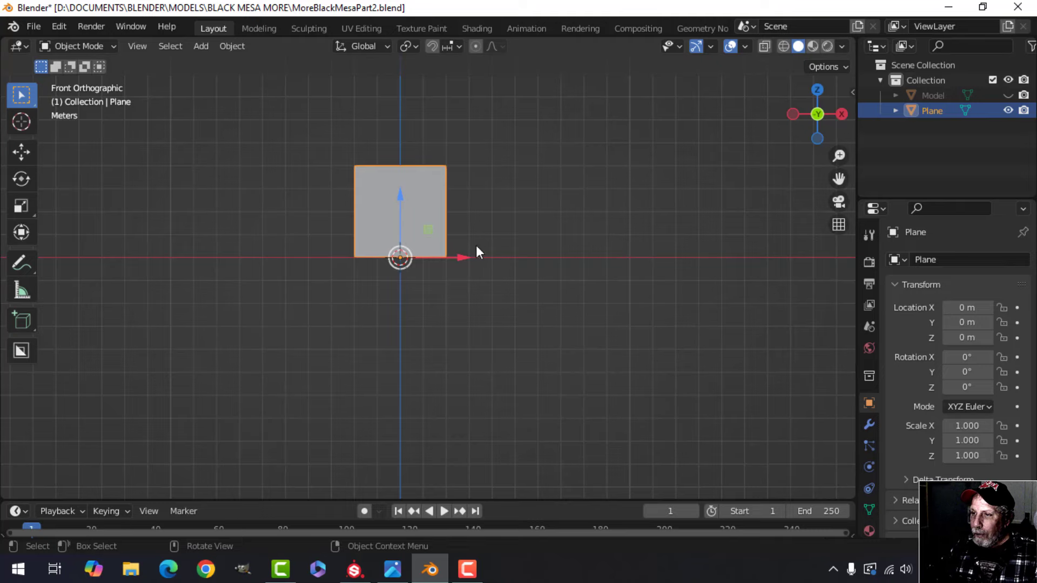
middle_drag(477, 247, 563, 281)
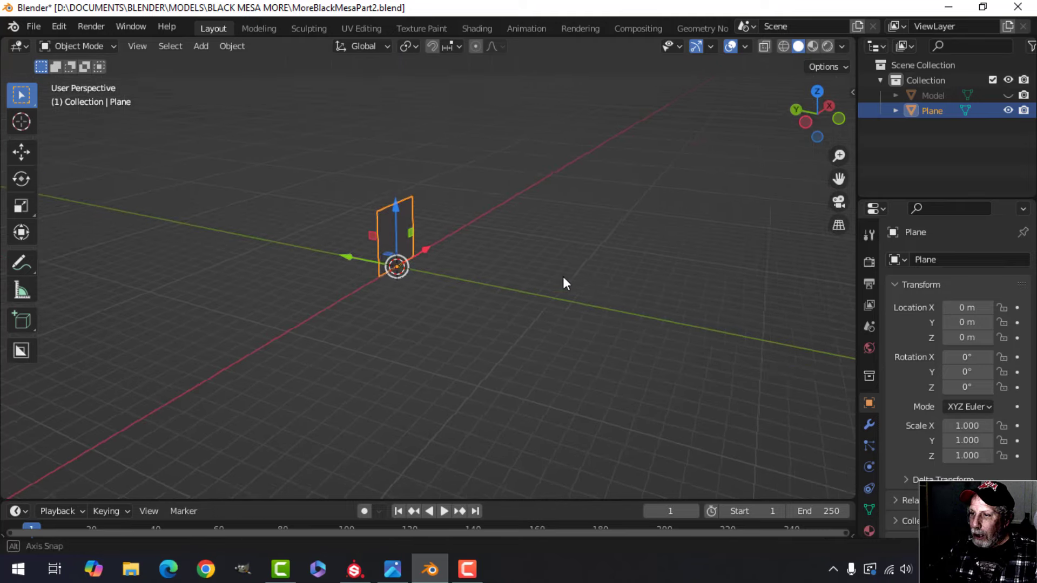
click(1008, 111)
click(1008, 95)
middle_drag(565, 251, 397, 201)
click(398, 204)
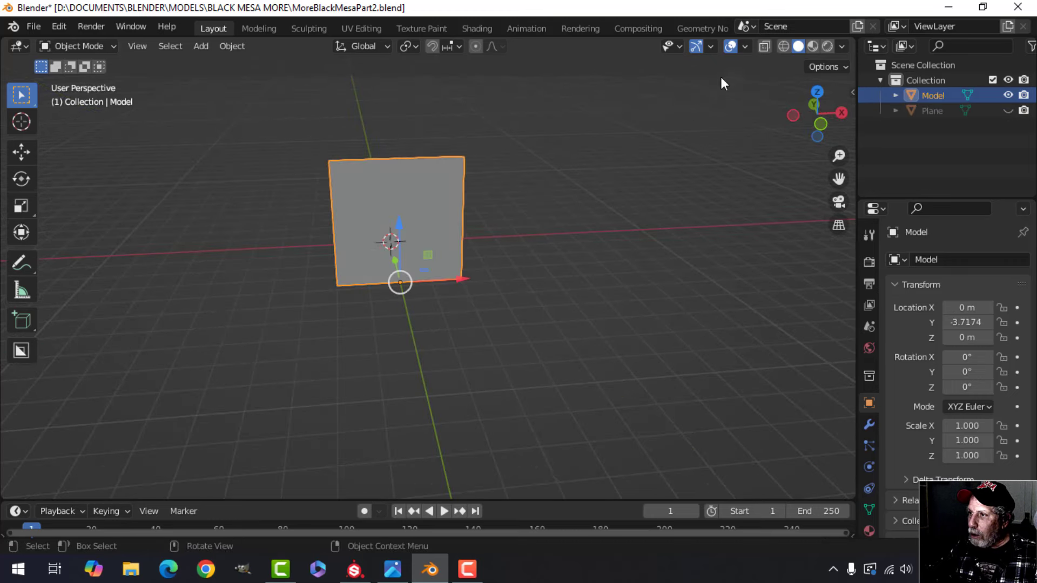
Check which way Model's face points using the Face Orientation overlay, and switch the overlay off again
click(744, 46)
click(683, 322)
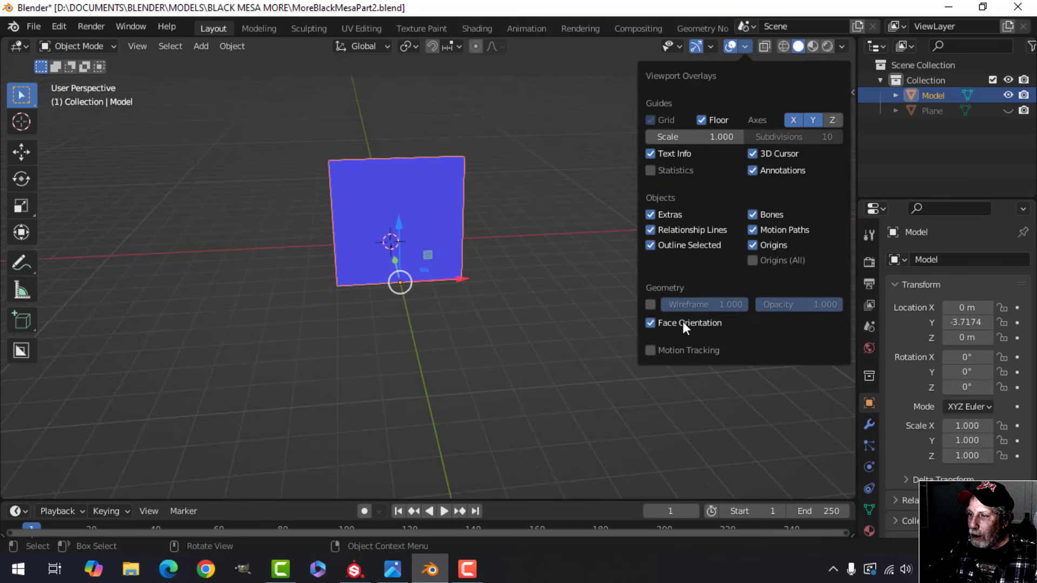
click(683, 322)
middle_drag(423, 232, 527, 248)
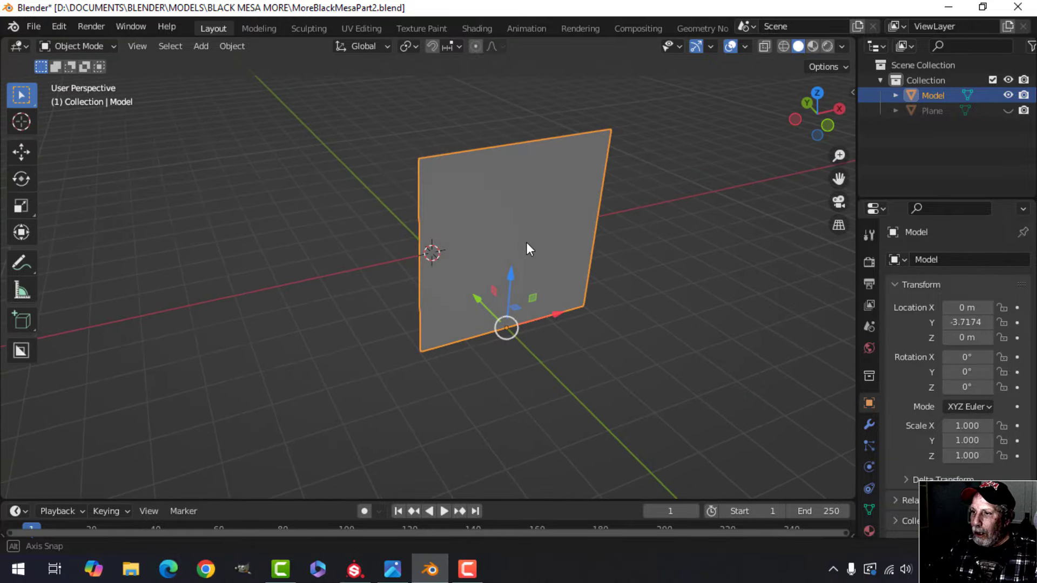
Check the wall panels in the CorridorBrighter.jpg reference image, then return to Blender and put Model into Edit Mode
click(390, 574)
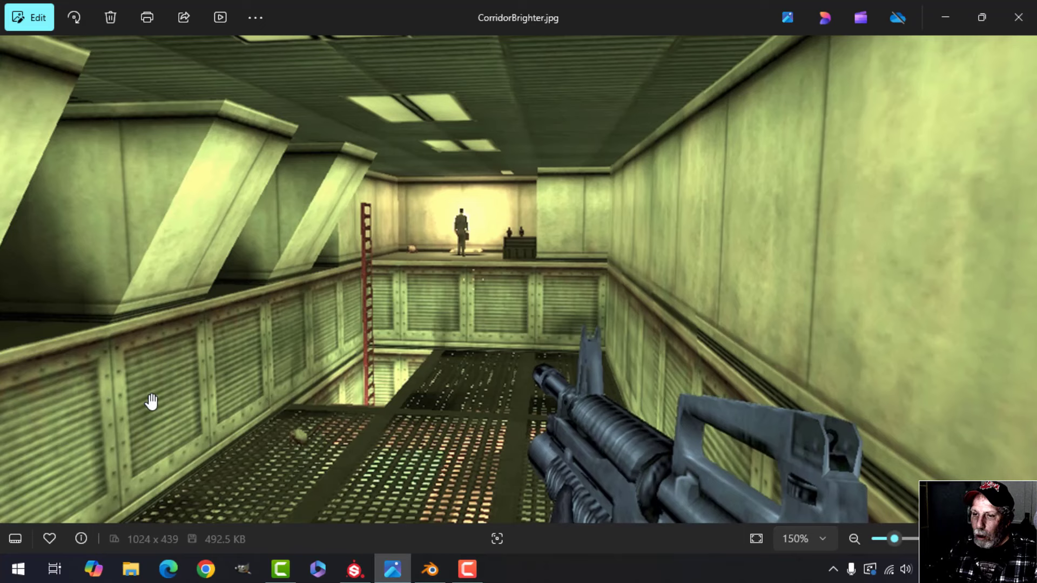
click(443, 575)
shift+middle_drag(564, 284, 589, 277)
key(Tab)
scroll(600, 275, up, 3)
scroll(598, 276, down, 3)
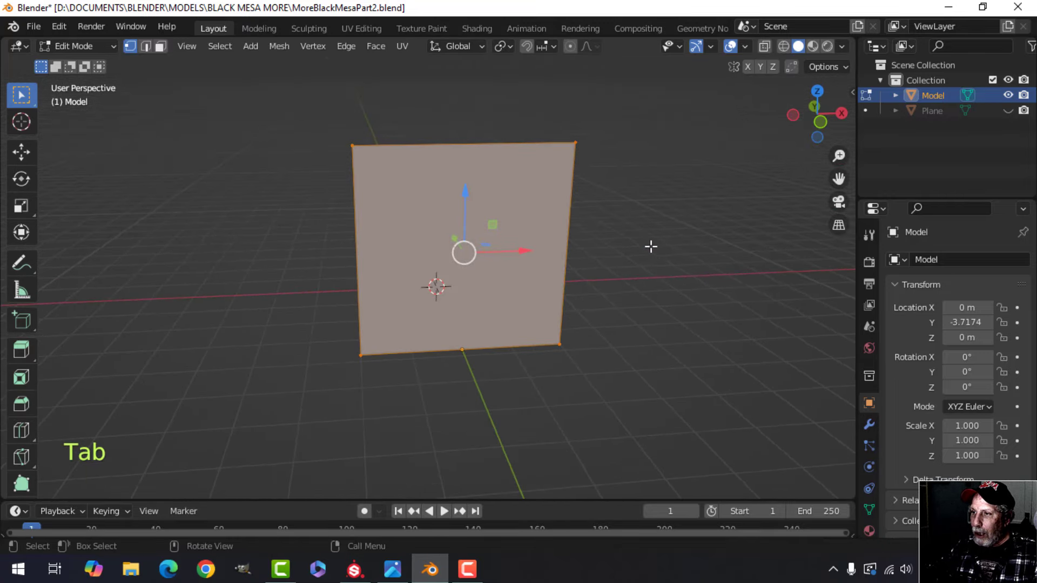
key(i)
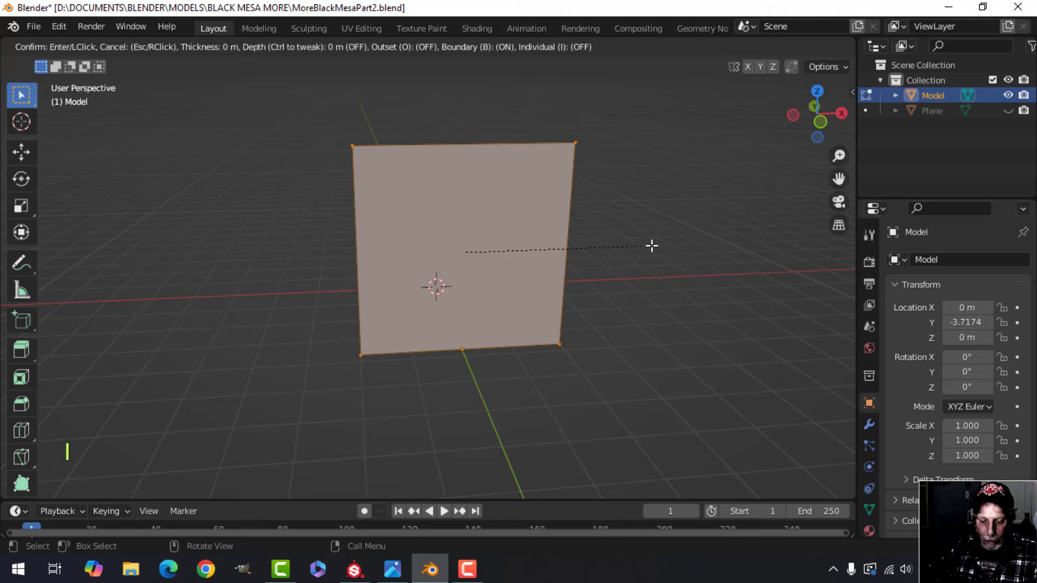
key(shift)
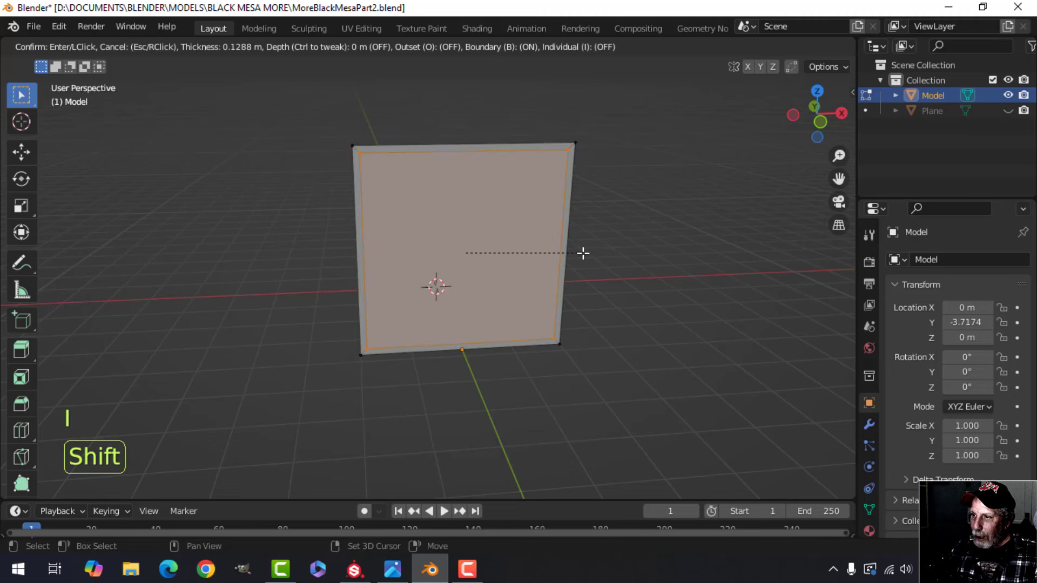
key(Escape)
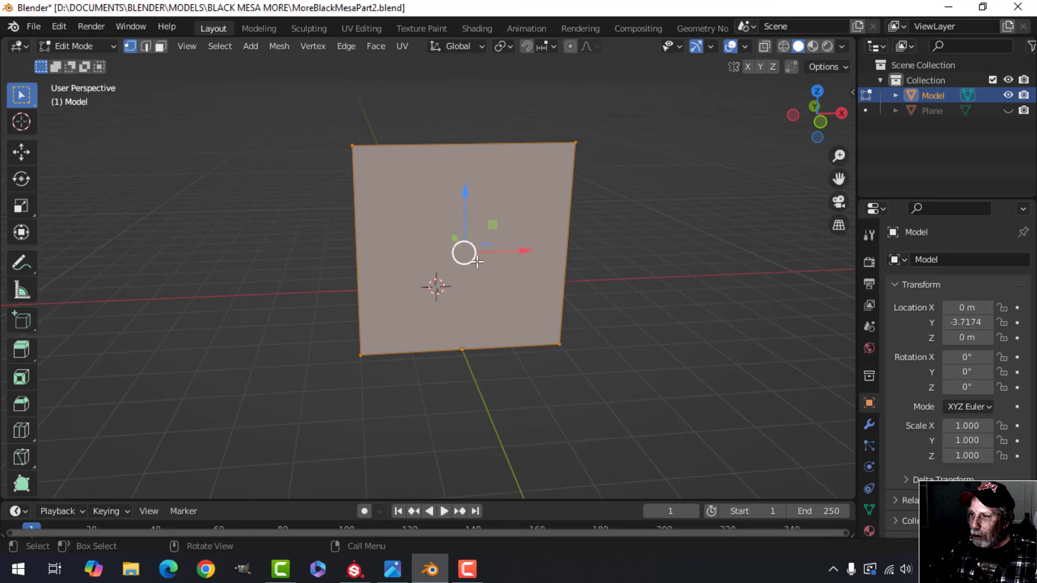
Inset Model's face evenly to leave a frame border around a smaller central face
scroll(643, 246, down, 1)
shift+middle_drag(644, 247, 681, 176)
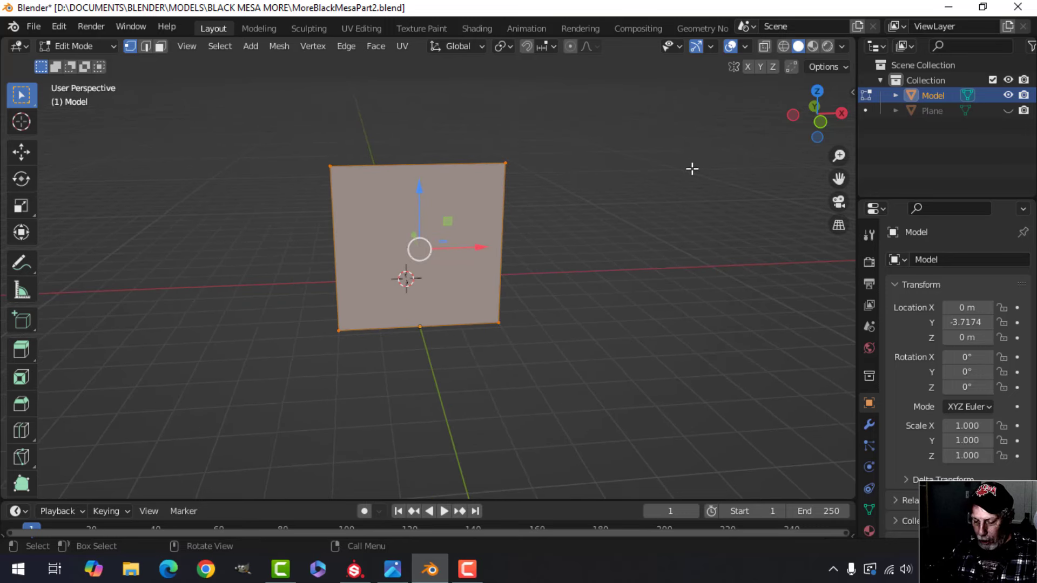
key(i)
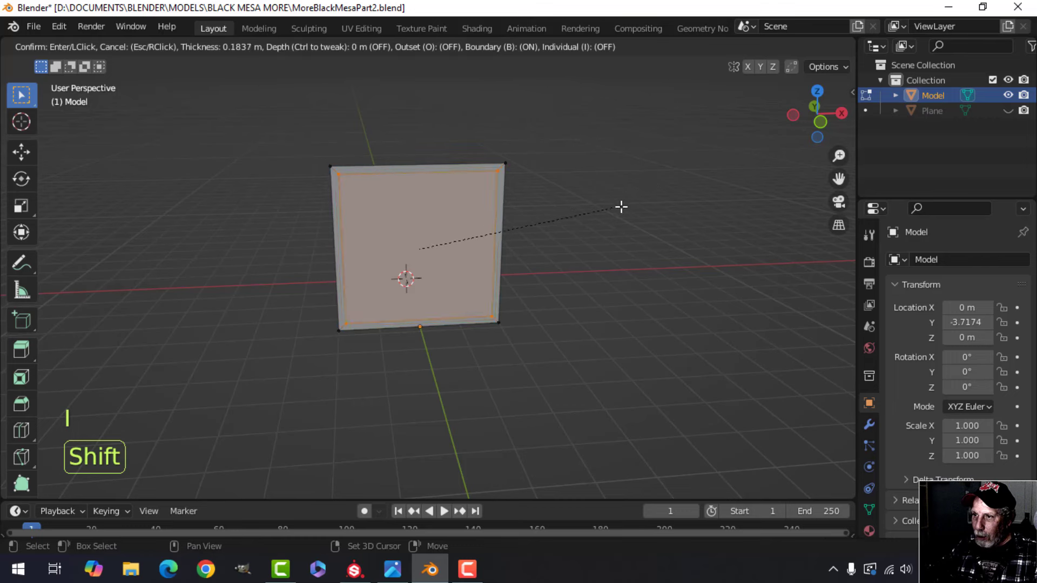
click(548, 243)
middle_drag(548, 245, 584, 275)
scroll(590, 264, up, 1)
scroll(546, 285, up, 1)
scroll(583, 276, up, 1)
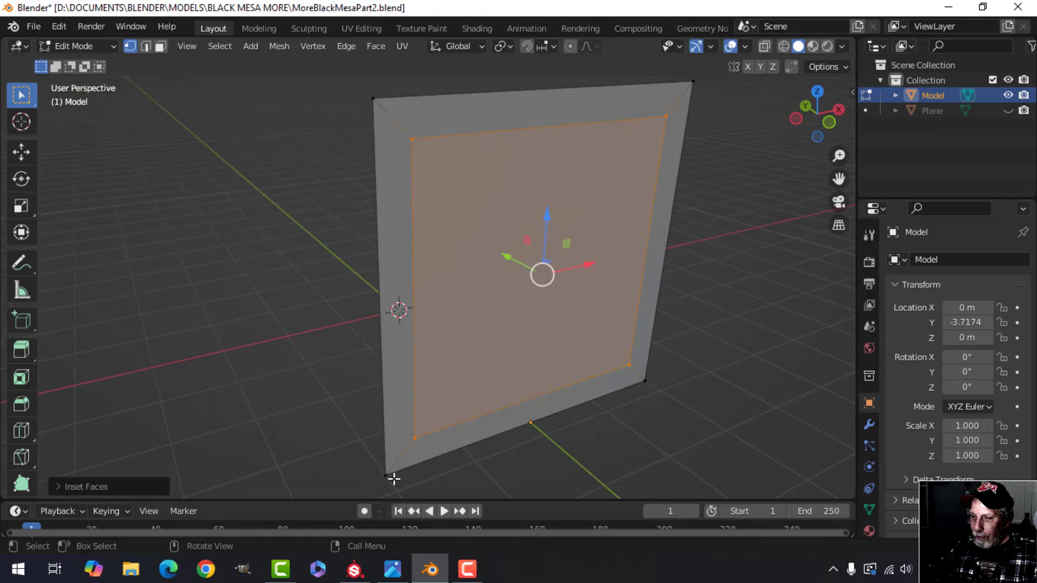
Check the corridor reference image again, and extrude the central face about 0.27 m backward to recess it in the frame
click(393, 569)
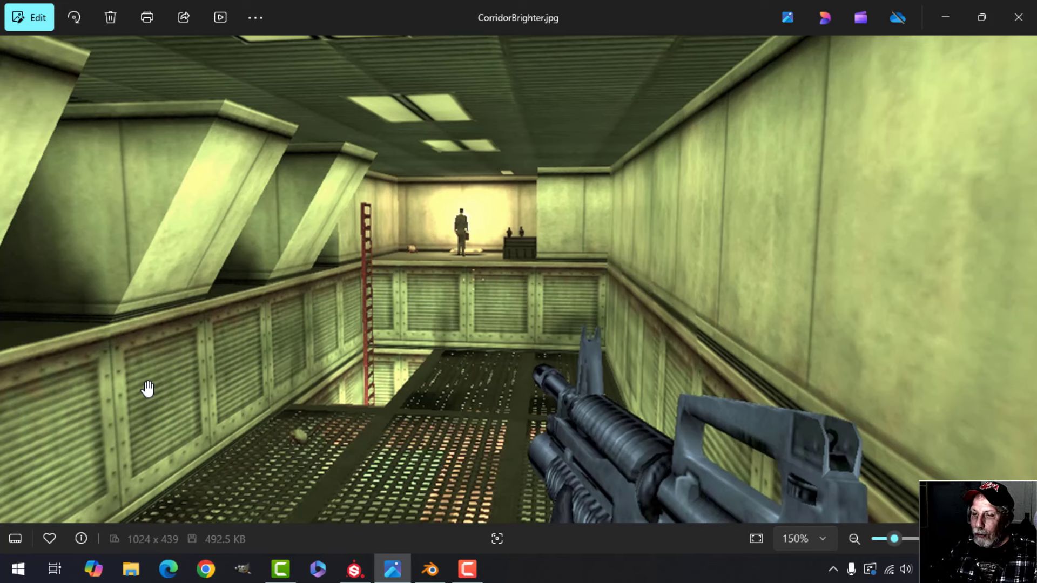
click(431, 570)
middle_drag(497, 365, 560, 358)
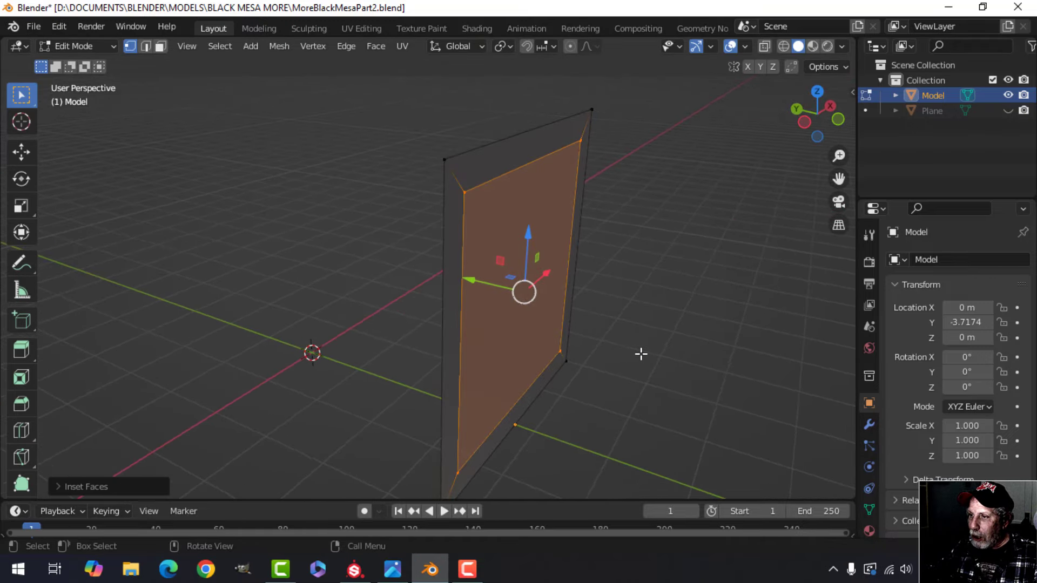
key(e)
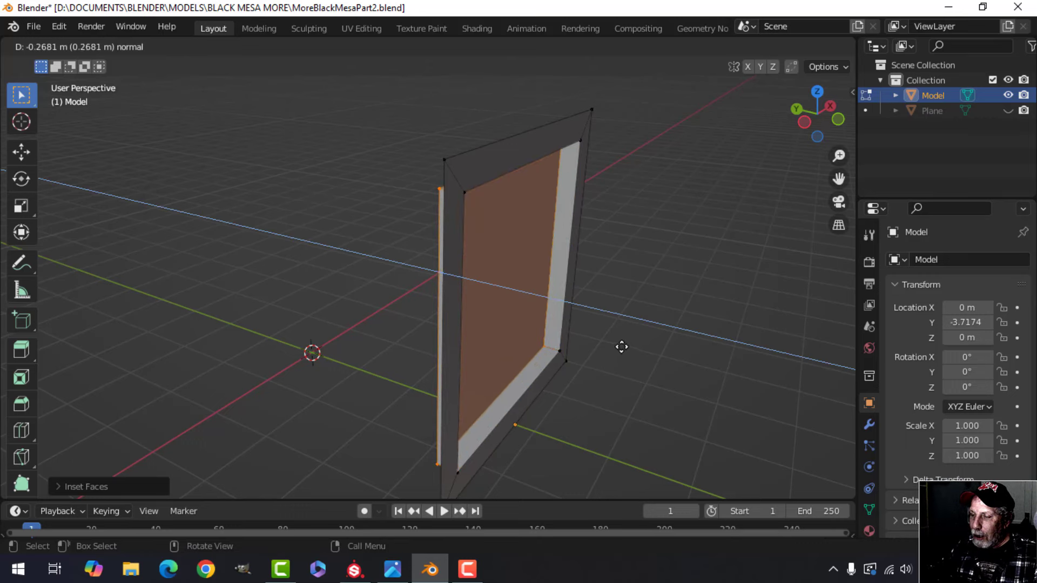
click(621, 347)
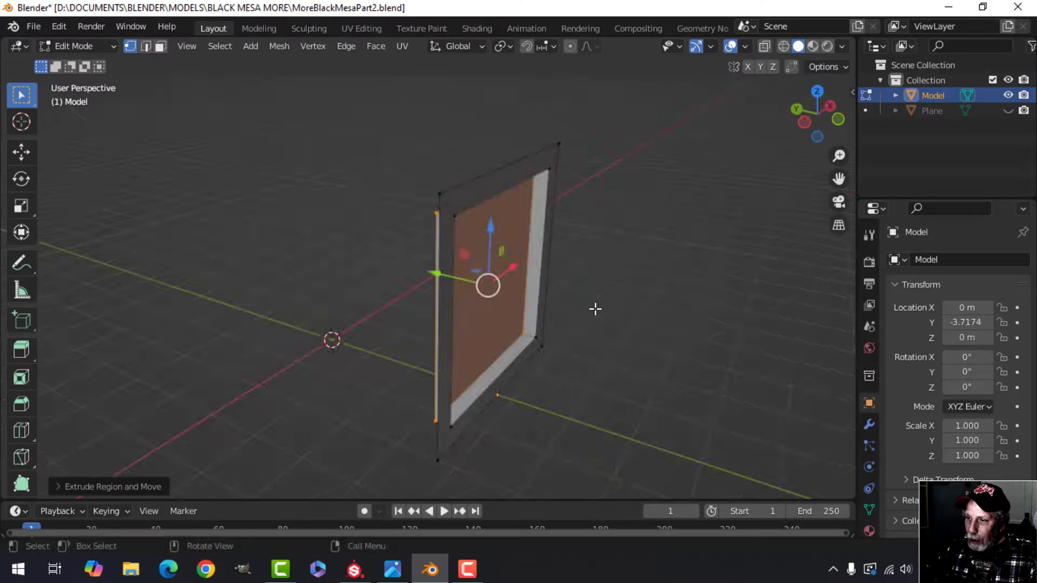
Duplicate the recessed face, move the copy out in front of the frame, separate it into its own object and select it in Object Mode
middle_drag(593, 308, 519, 258)
key(shift+d)
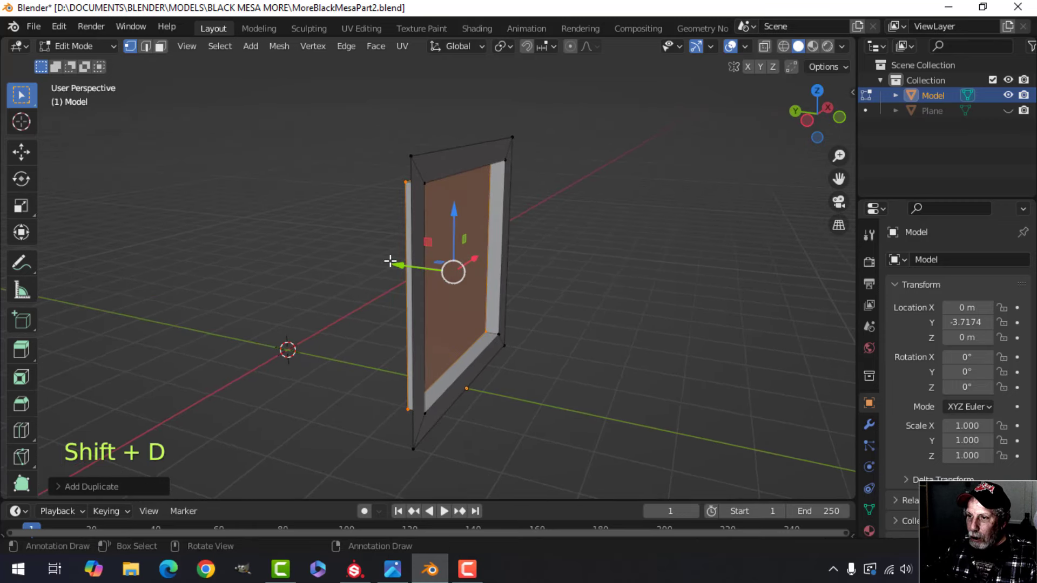
click(551, 270)
key(p)
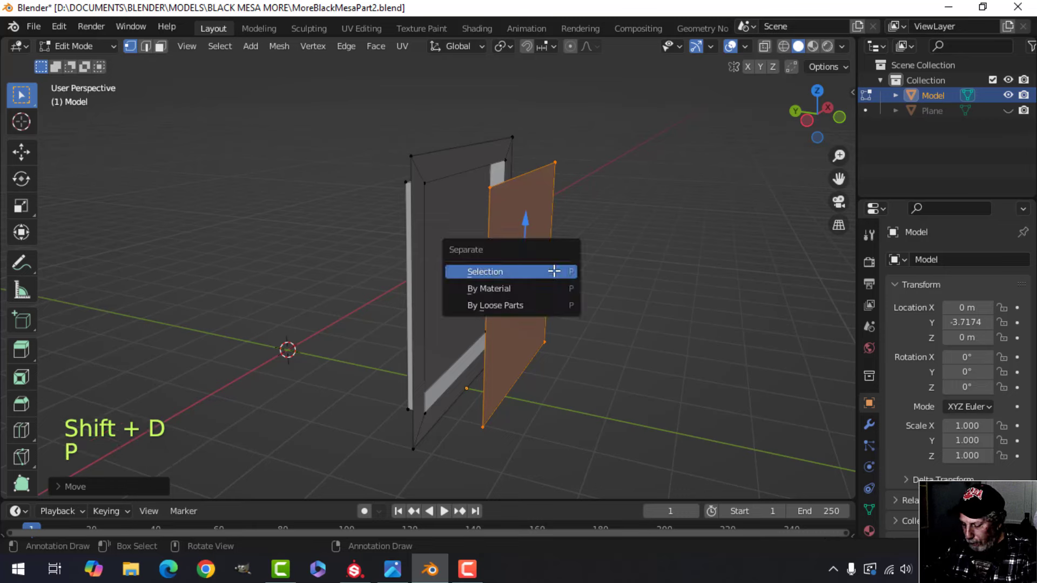
click(554, 271)
key(Tab)
click(529, 236)
middle_drag(530, 236, 560, 242)
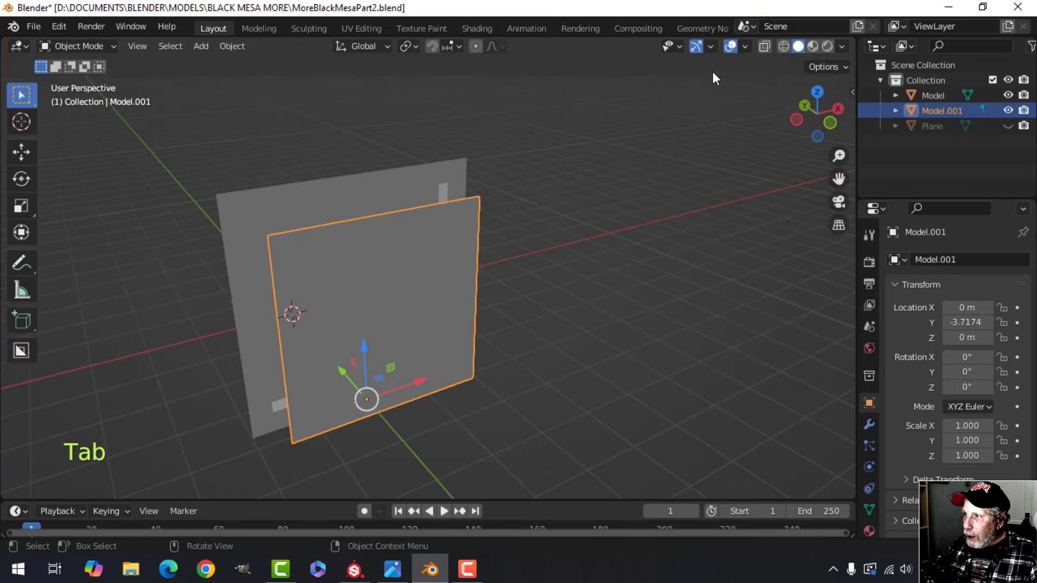
Check the face directions of both objects with the Face Orientation overlay, and switch the overlay off again
click(746, 47)
click(685, 323)
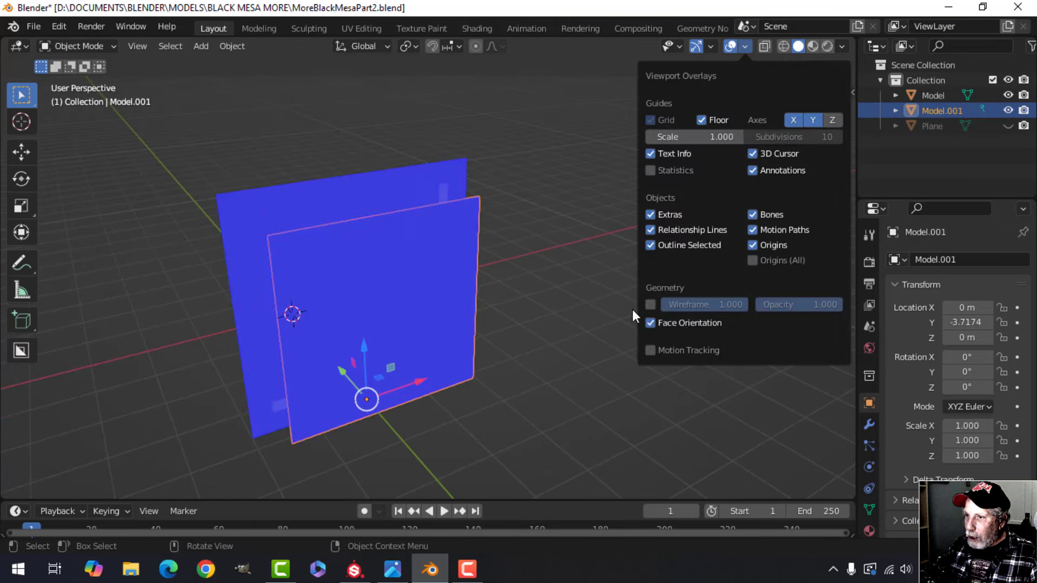
click(745, 46)
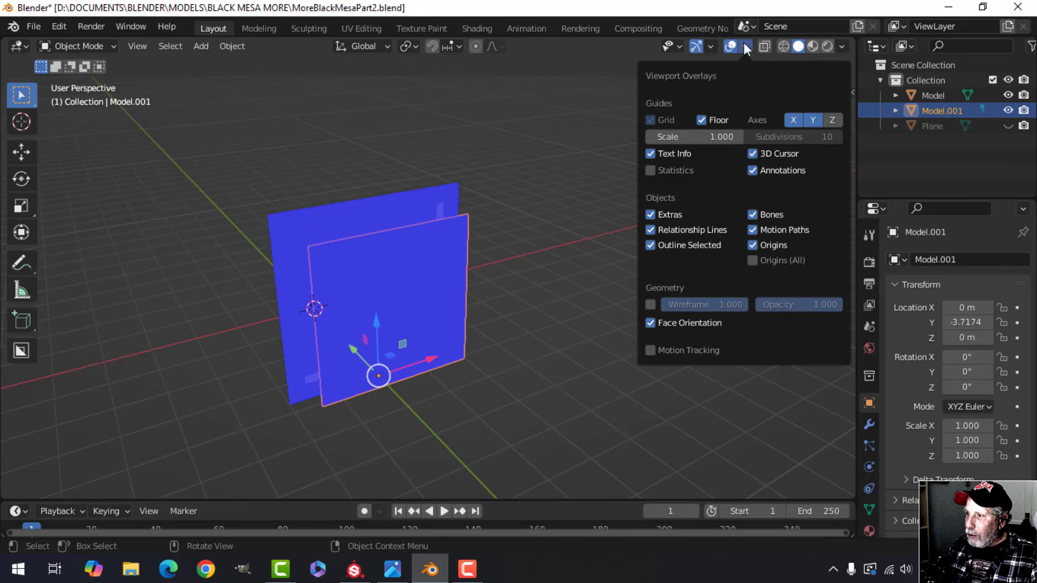
click(673, 244)
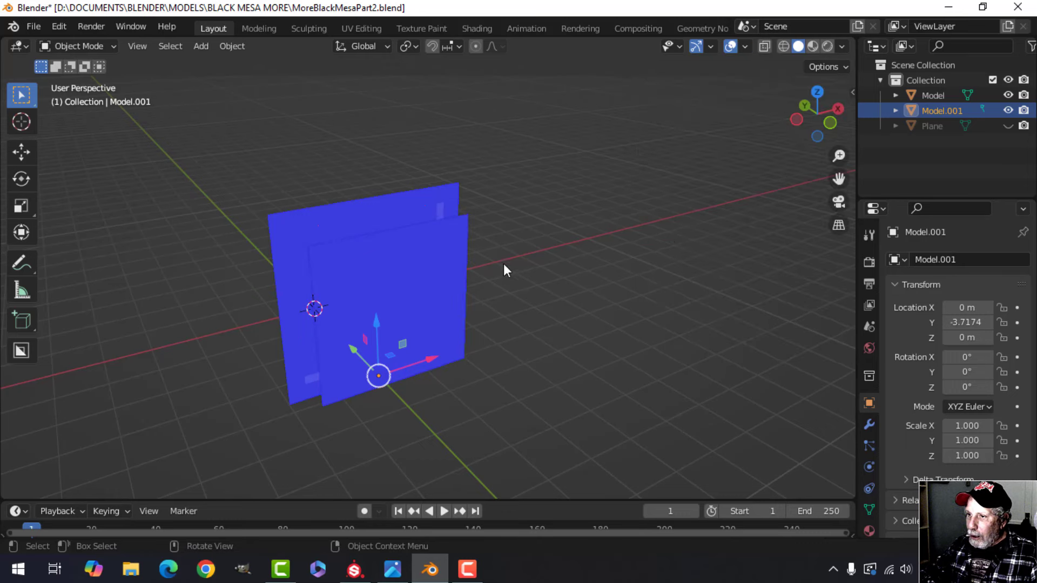
click(745, 46)
click(681, 246)
click(672, 320)
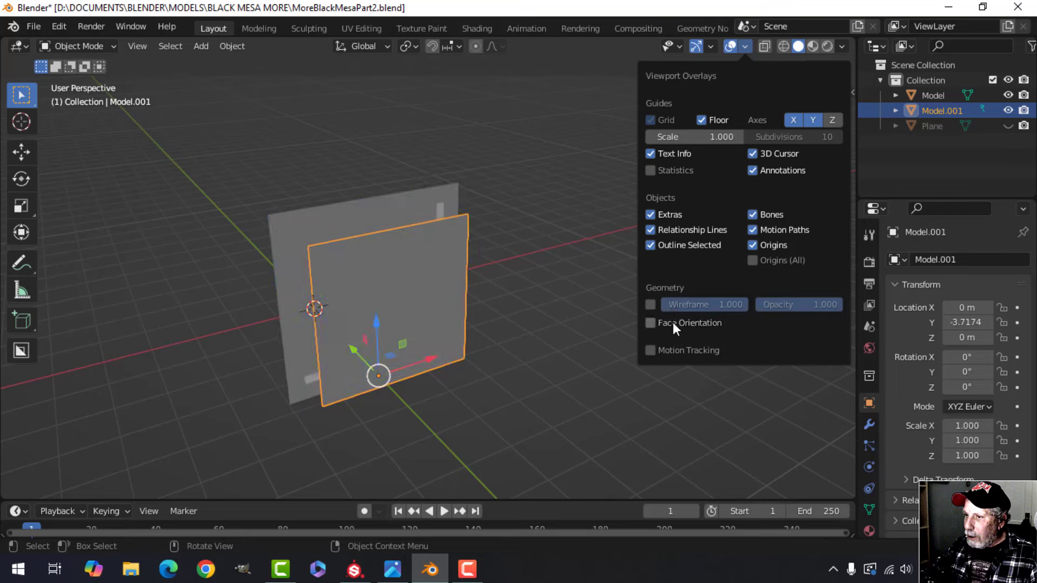
Hide Model.001, select Model and enable Cavity in the viewport shading
shift+middle_drag(386, 249, 539, 235)
key(alt+a)
click(539, 235)
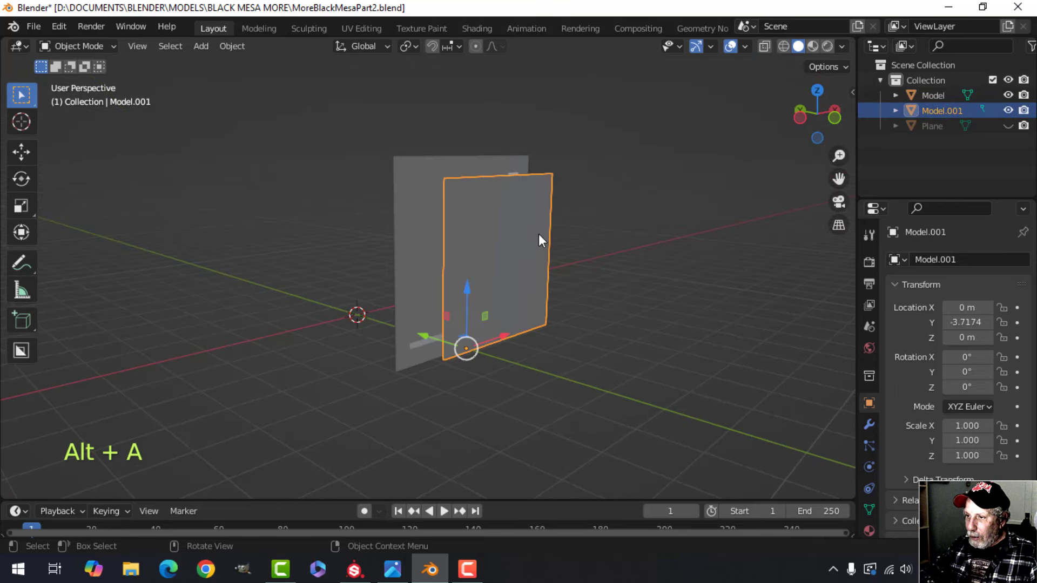
click(1008, 110)
shift+middle_drag(494, 261, 496, 201)
middle_drag(496, 201, 564, 277)
middle_drag(564, 277, 603, 246)
click(552, 271)
click(841, 47)
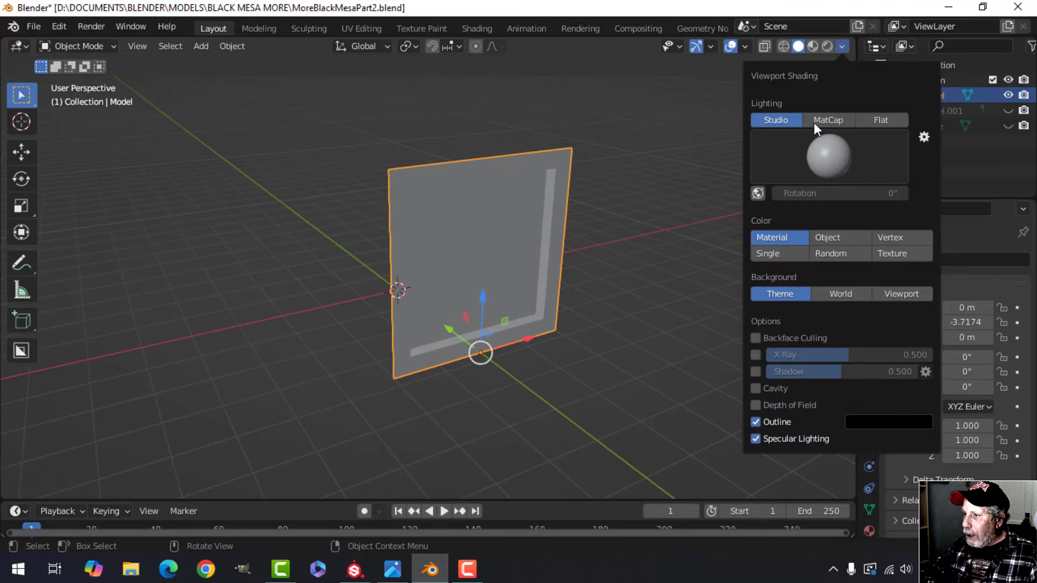
click(765, 387)
Extrude Model's outer edge loop backward along Y to give the frame side walls, and return to Object Mode
mouse_move(568, 277)
middle_down()
mouse_move(539, 253)
mouse_move(518, 254)
mouse_move(585, 273)
mouse_move(573, 261)
mouse_move(520, 286)
mouse_move(547, 259)
mouse_move(514, 203)
mouse_move(486, 200)
mouse_move(506, 201)
mouse_move(497, 208)
middle_up()
key(Tab)
key(alt+a)
key(2)
alt+shift+click(508, 185)
scroll(519, 211, down, 1)
key(e)
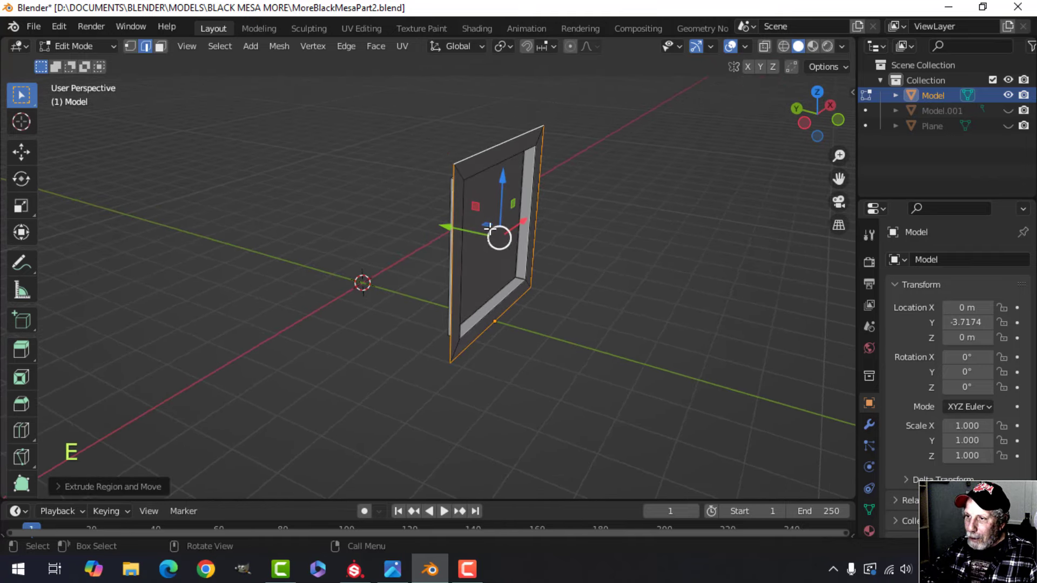
drag(444, 228, 433, 224)
middle_drag(518, 187, 630, 277)
scroll(449, 177, up, 3)
scroll(449, 177, down, 3)
key(Tab)
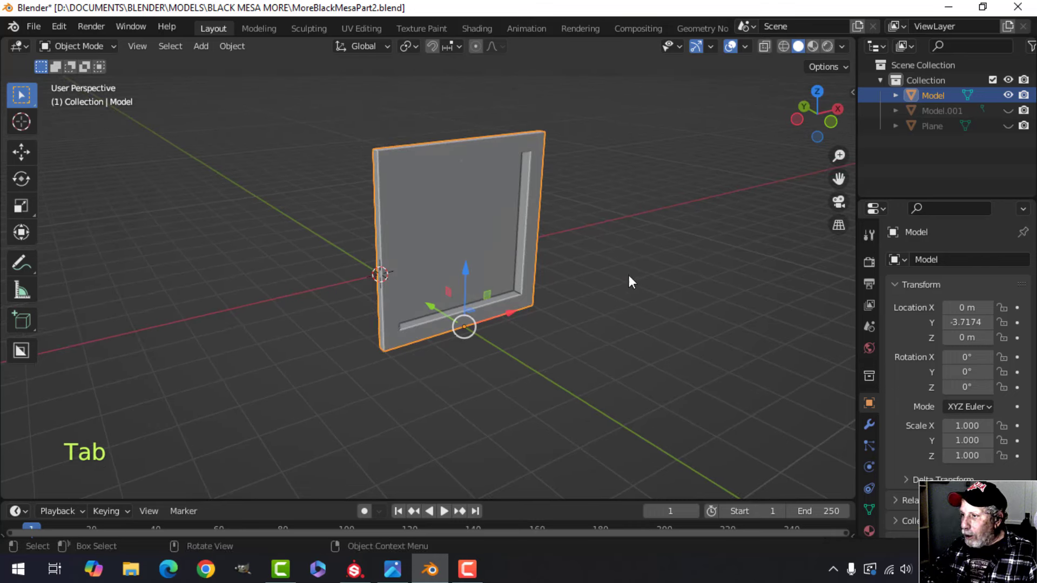
Add a Bevel modifier to Model with 2 segments and an amount of 0.02 m, and deselect the panel
click(870, 425)
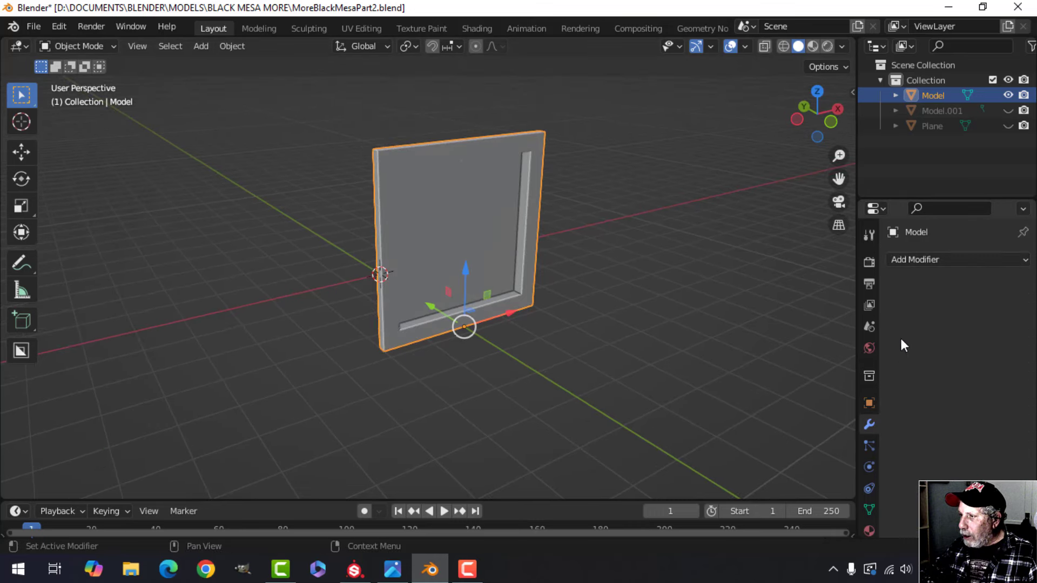
click(919, 261)
click(728, 315)
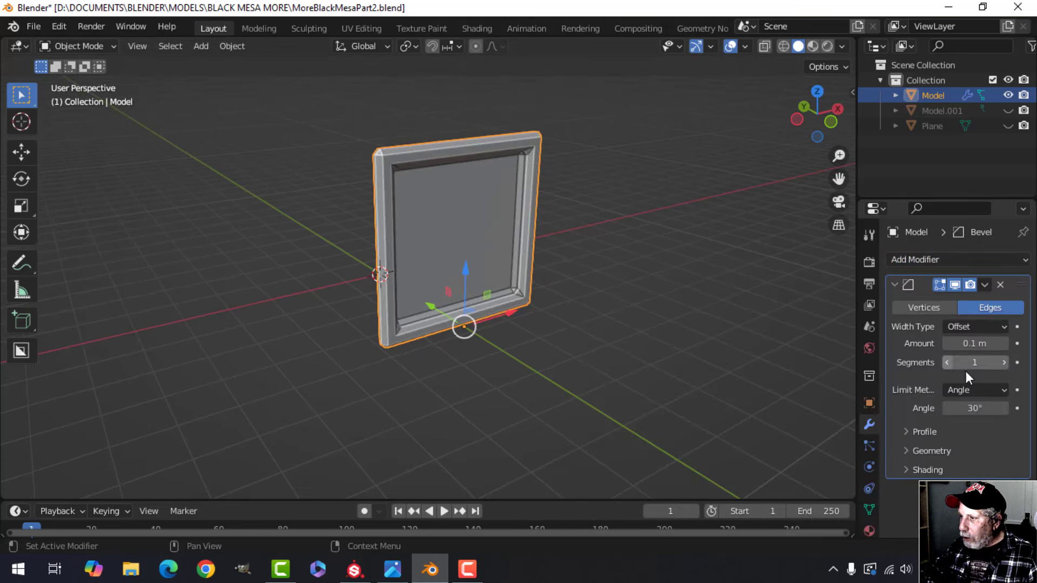
click(1003, 363)
click(972, 343)
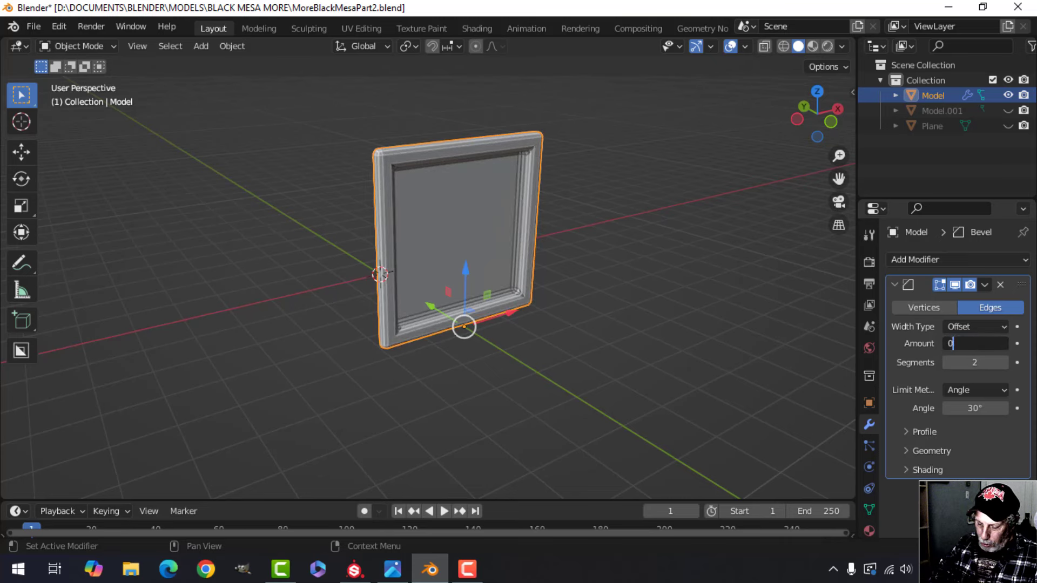
text(0.02)
key(Return)
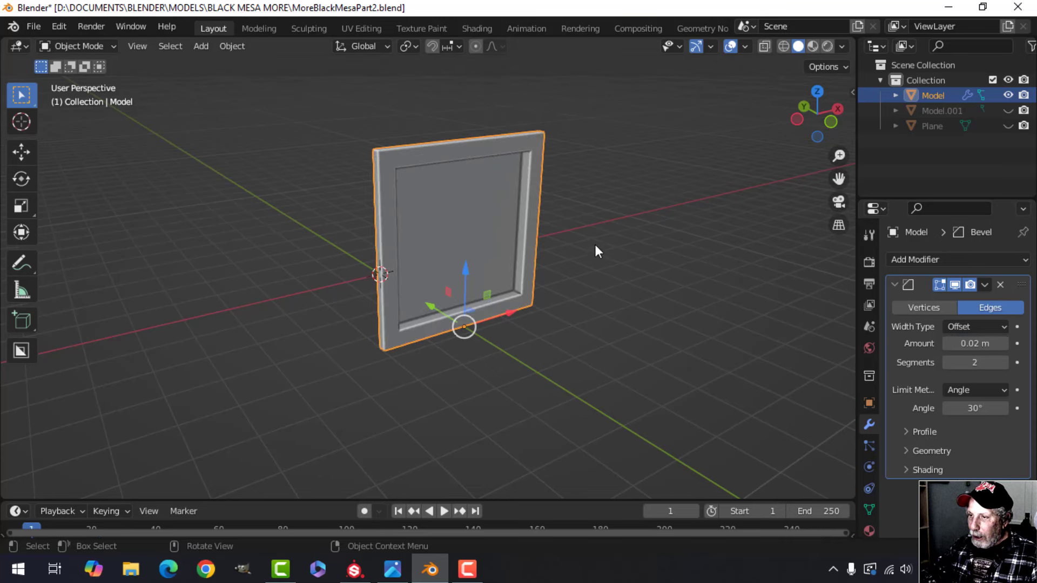
middle_drag(595, 244, 523, 237)
key(alt+a)
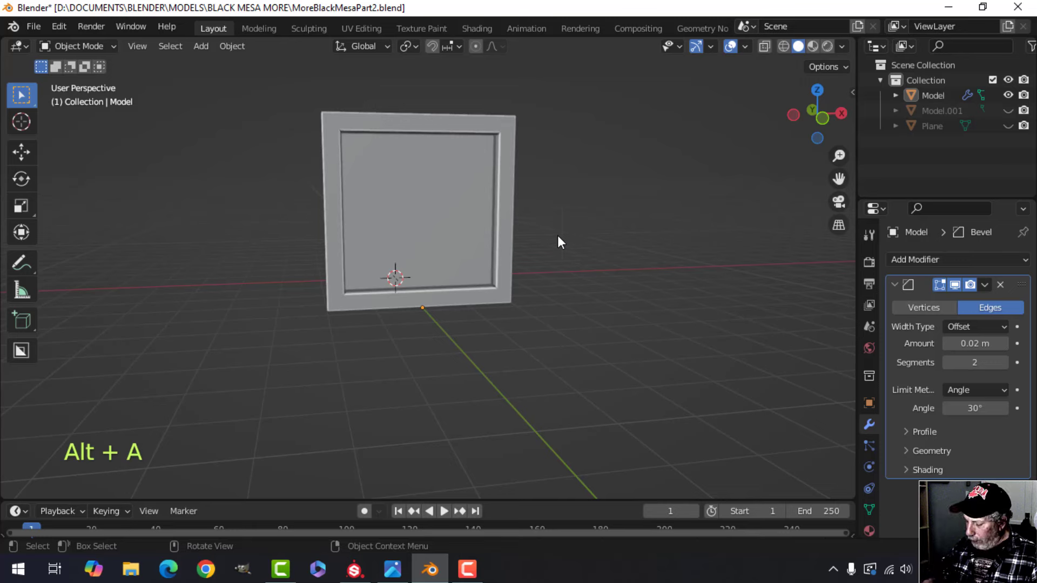
View the panel from the front, then unhide Model.001 and enter Edit Mode on it
key(KP_1)
scroll(447, 204, up, 3)
shift+middle_drag(447, 204, 437, 266)
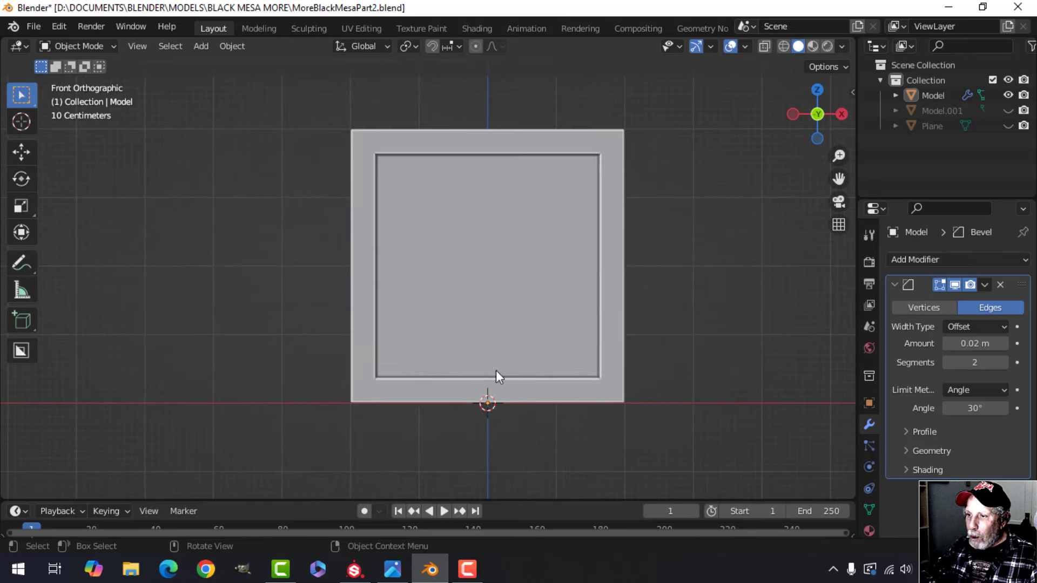
middle_drag(356, 143, 524, 267)
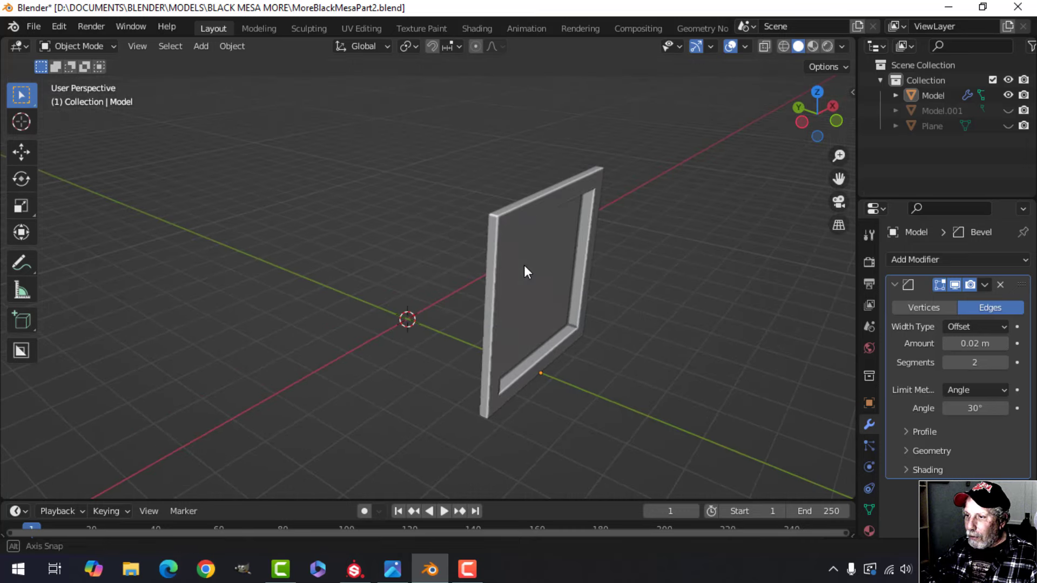
click(1008, 110)
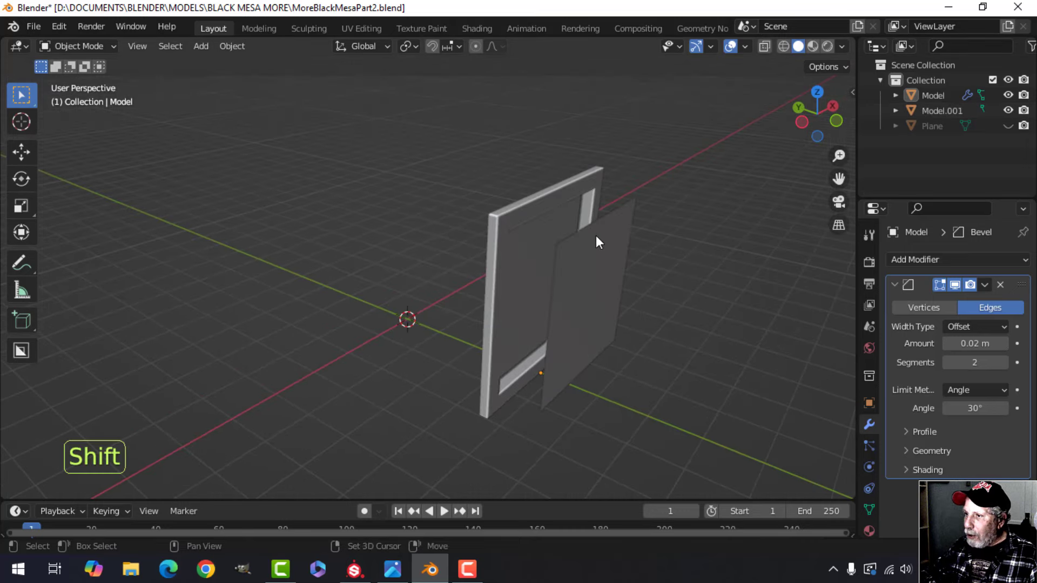
shift+middle_drag(595, 236, 576, 215)
click(576, 215)
key(Tab)
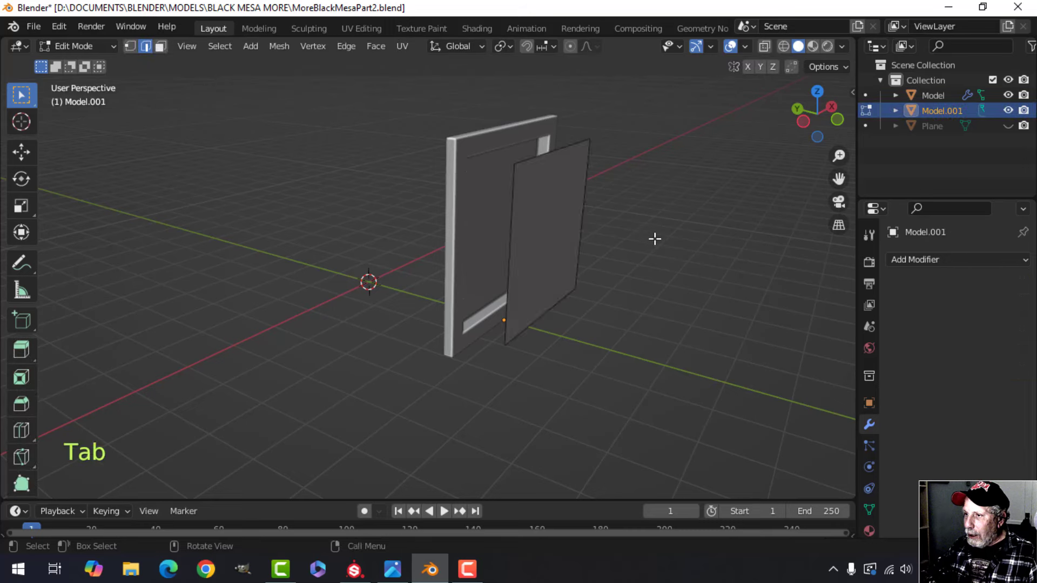
Select all of Model.001's geometry and scale it down along Z into a thin horizontal strip
key(a)
middle_drag(656, 237, 686, 252)
key(s)
key(z)
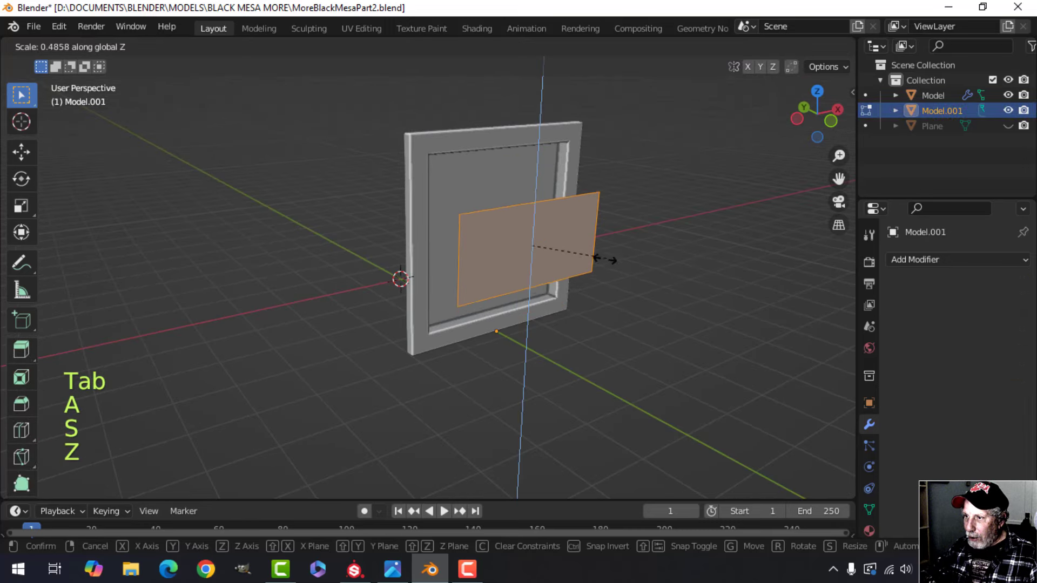
click(534, 253)
scroll(557, 253, up, 2)
Extrude the strip about 0.11 m toward the panel to form a bar, and delete the bar's rear face
middle_drag(560, 252, 582, 262)
key(e)
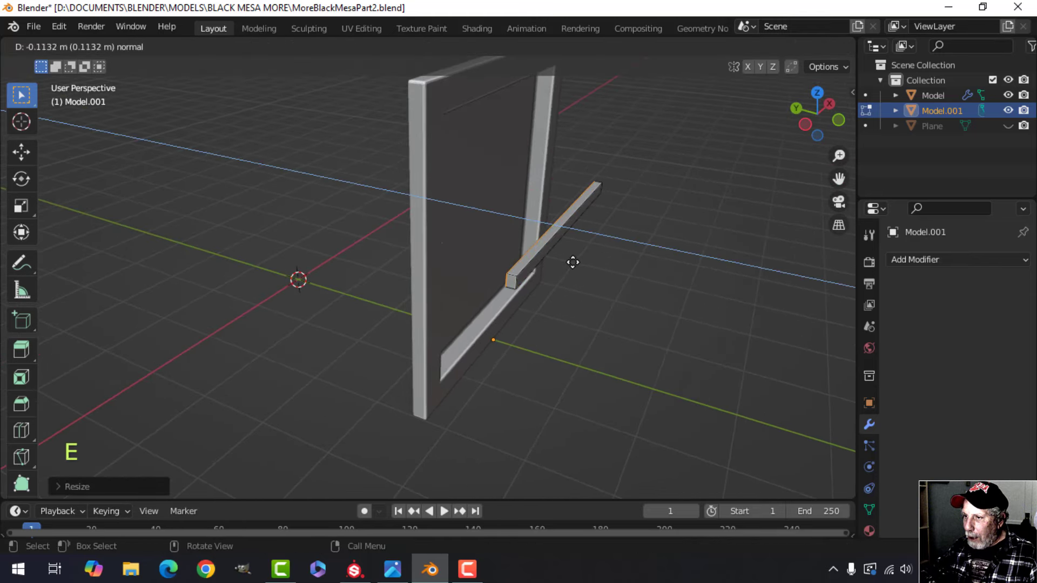
click(572, 262)
scroll(561, 254, up, 2)
key(x)
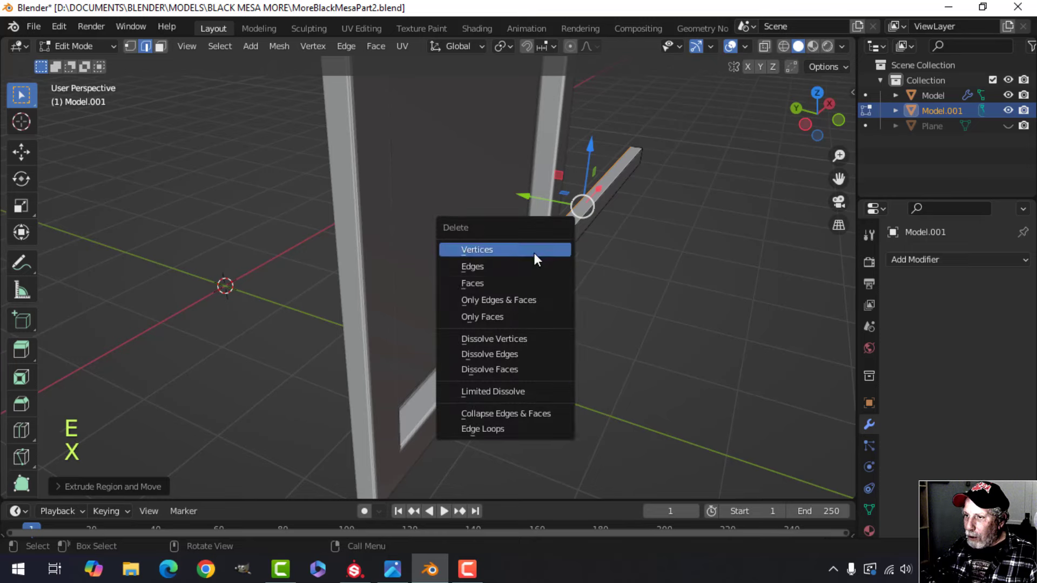
click(521, 282)
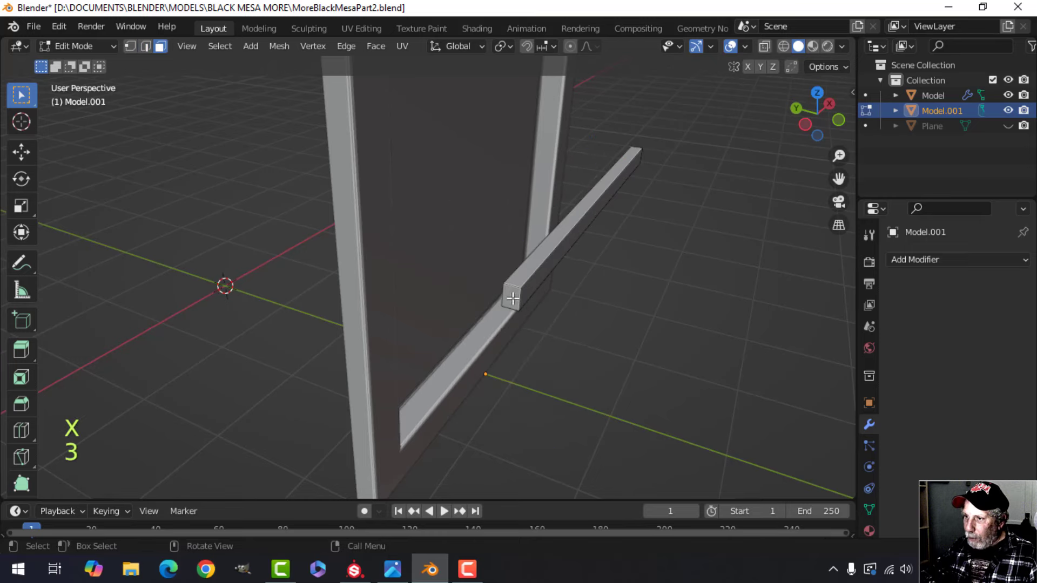
Delete the two small end faces of the bar, leaving an open channel
middle_drag(676, 272, 625, 289)
key(x)
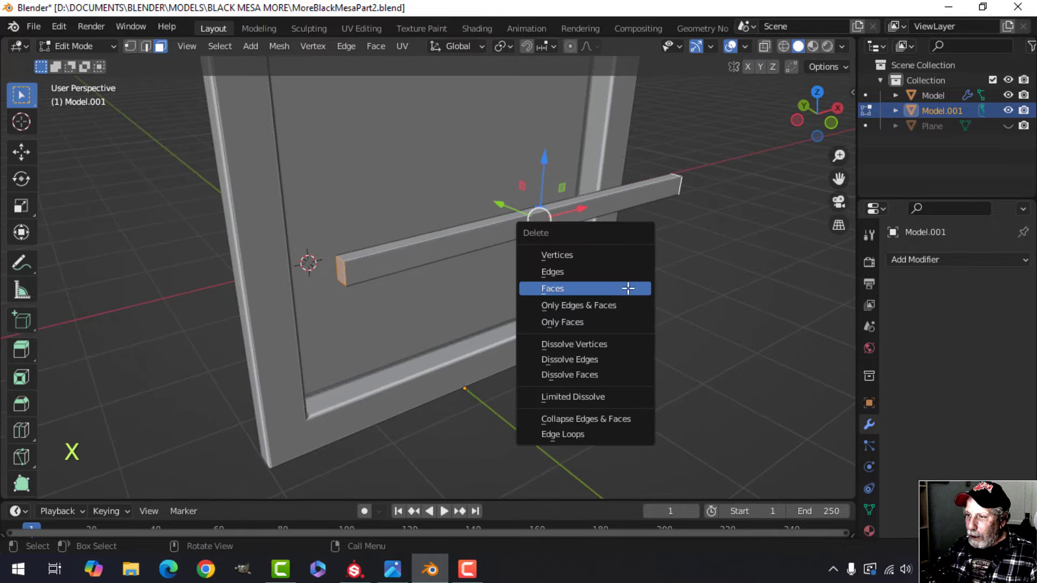
click(608, 288)
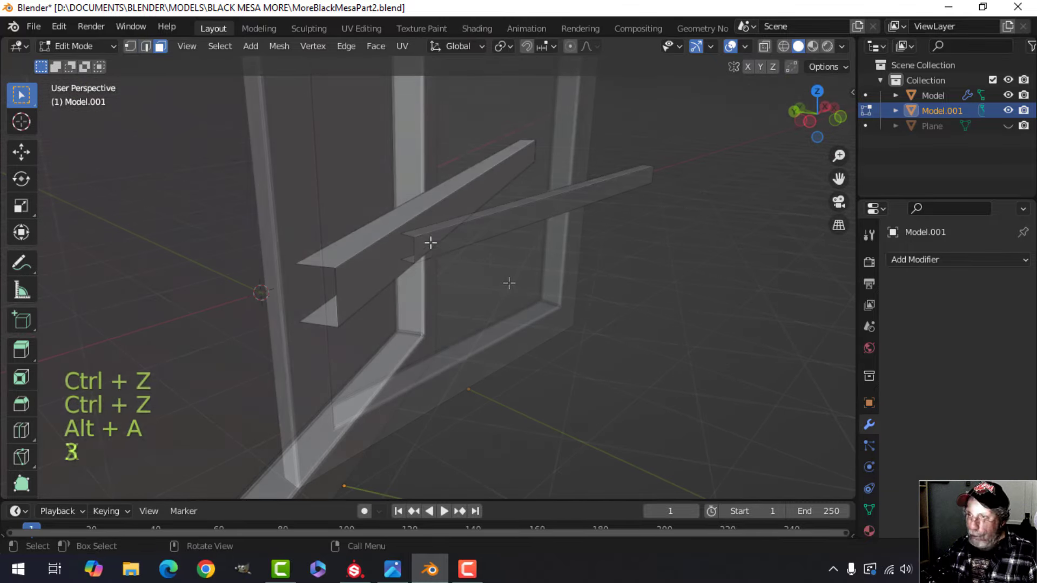
Scale the channel's front face down along Z to roughly half its height so the slat tapers toward the front
shift+middle_drag(523, 263, 536, 271)
key(s)
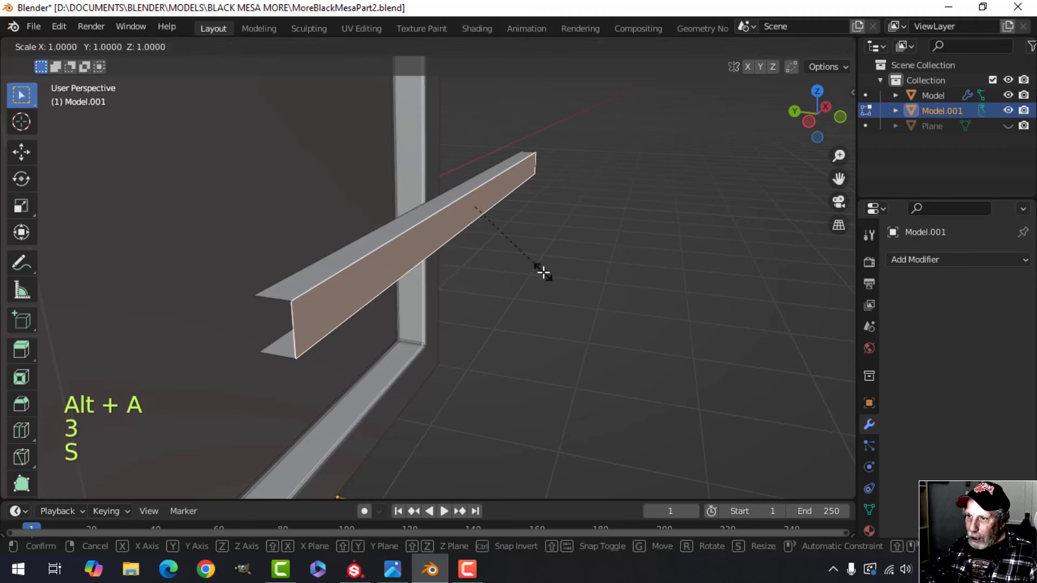
key(z)
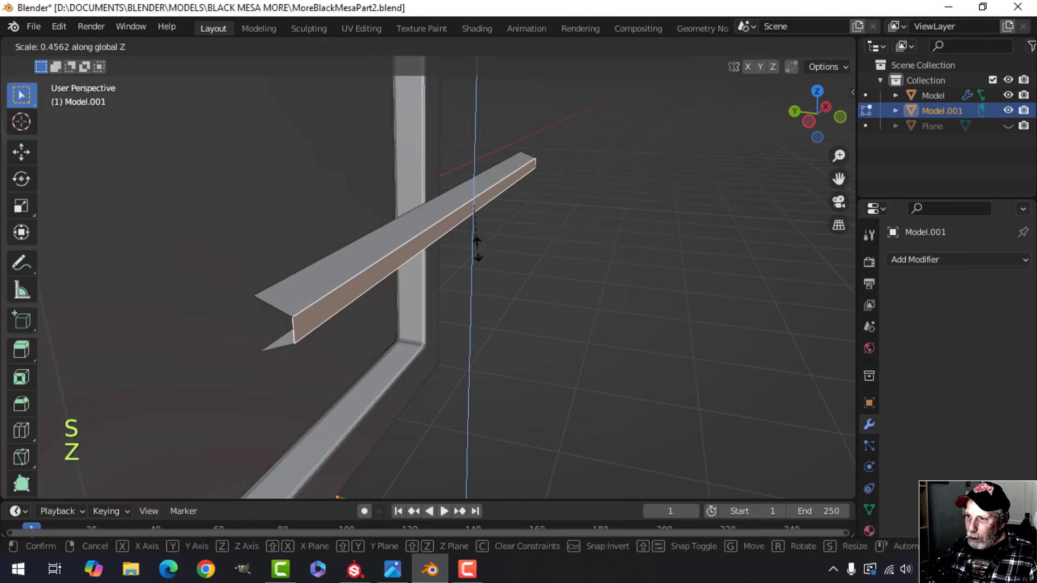
click(475, 232)
Bevel the slat's two long front edges with 2 segments and a width of about 0.007 m
key(alt+a)
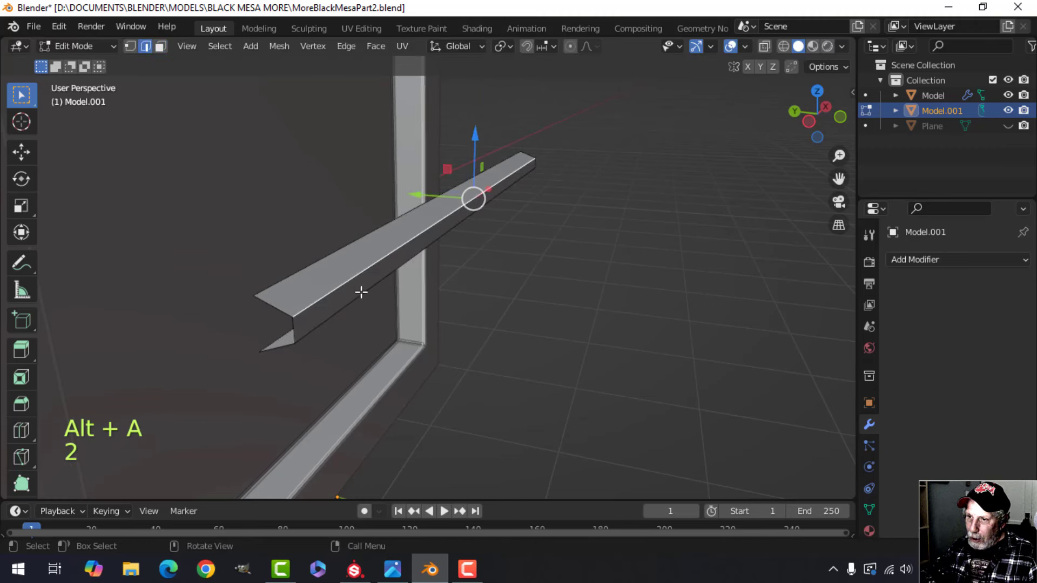
shift+click(362, 292)
scroll(412, 299, up, 5)
shift+middle_drag(412, 299, 452, 303)
scroll(452, 303, down, 3)
scroll(453, 303, up, 1)
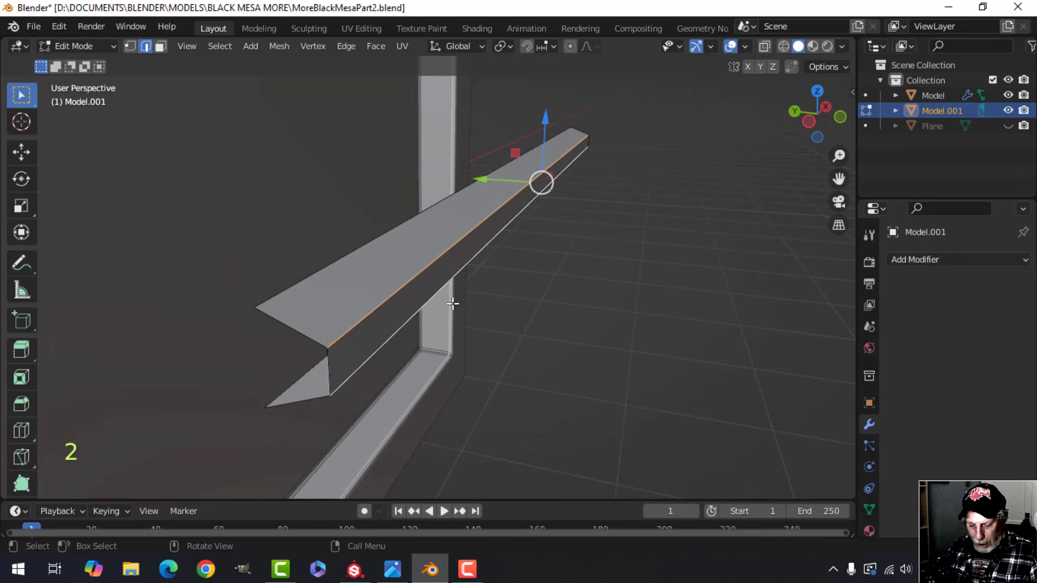
key(ctrl+b)
key(shift)
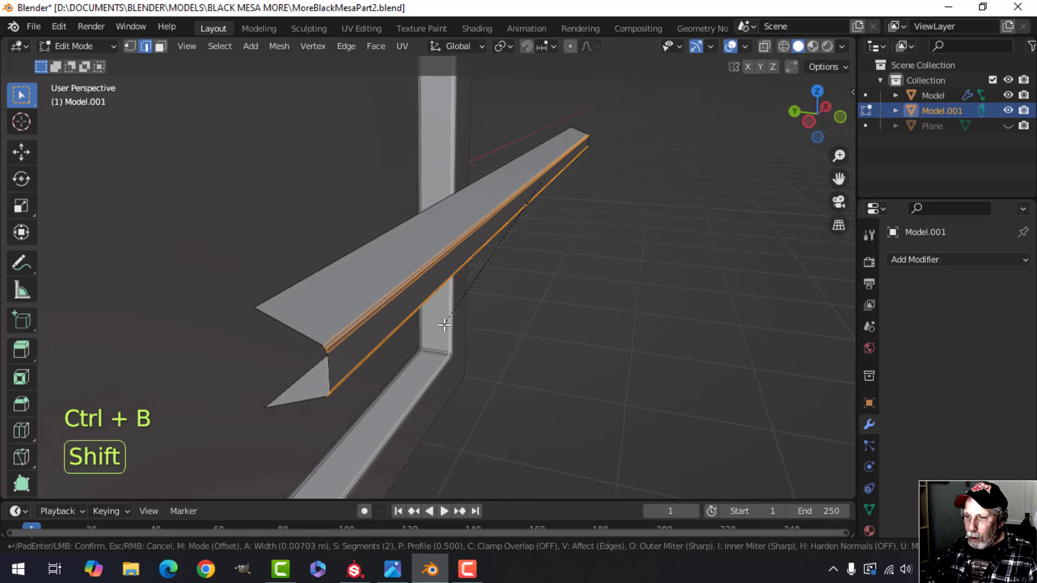
click(442, 327)
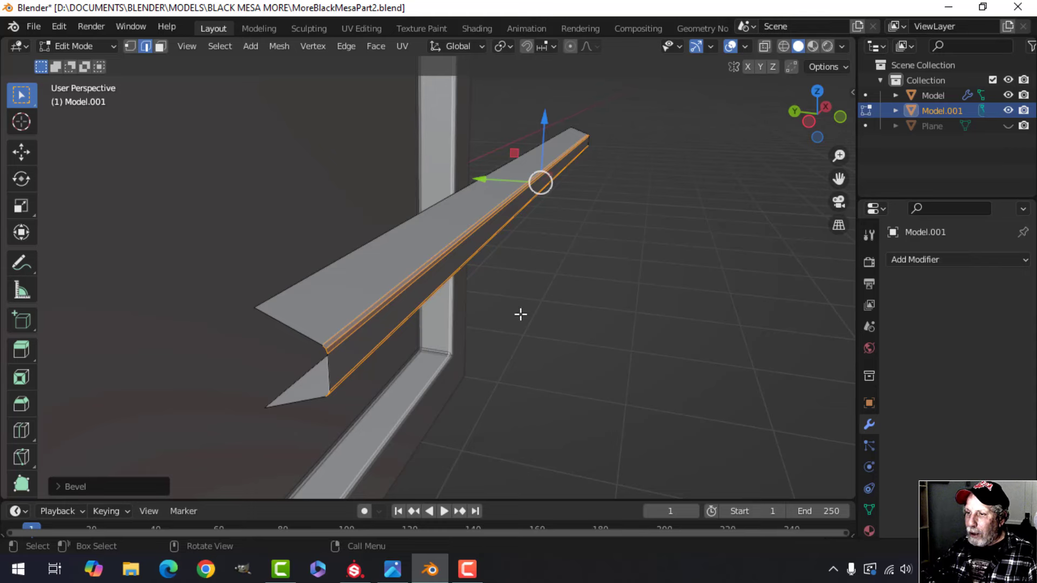
Select all of the slat's geometry and tilt it slightly around the X axis
key(Tab)
key(Tab)
key(a)
scroll(494, 300, down, 3)
shift+middle_drag(466, 308, 433, 281)
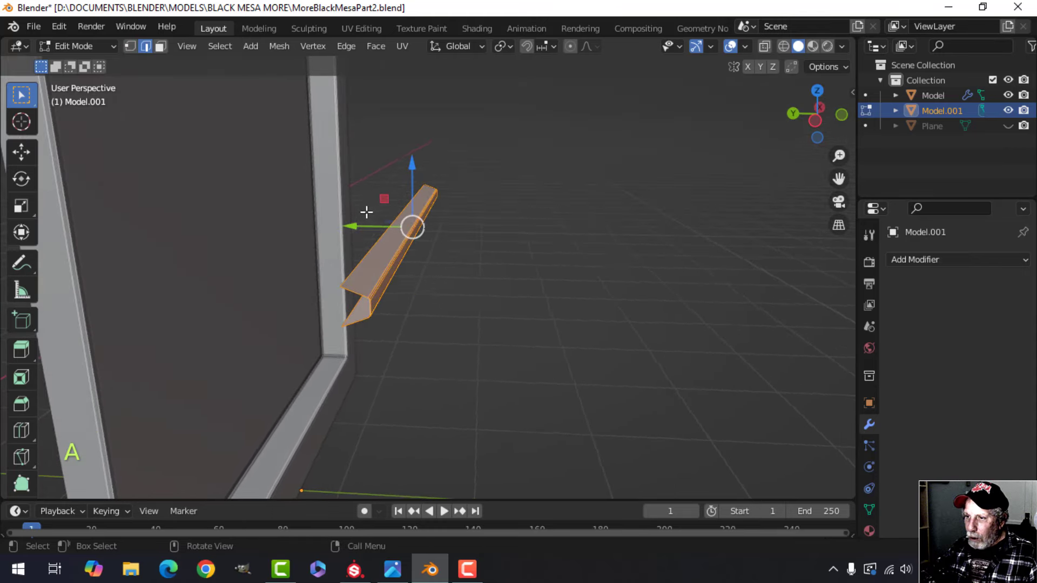
middle_drag(413, 226, 466, 247)
key(r)
key(x)
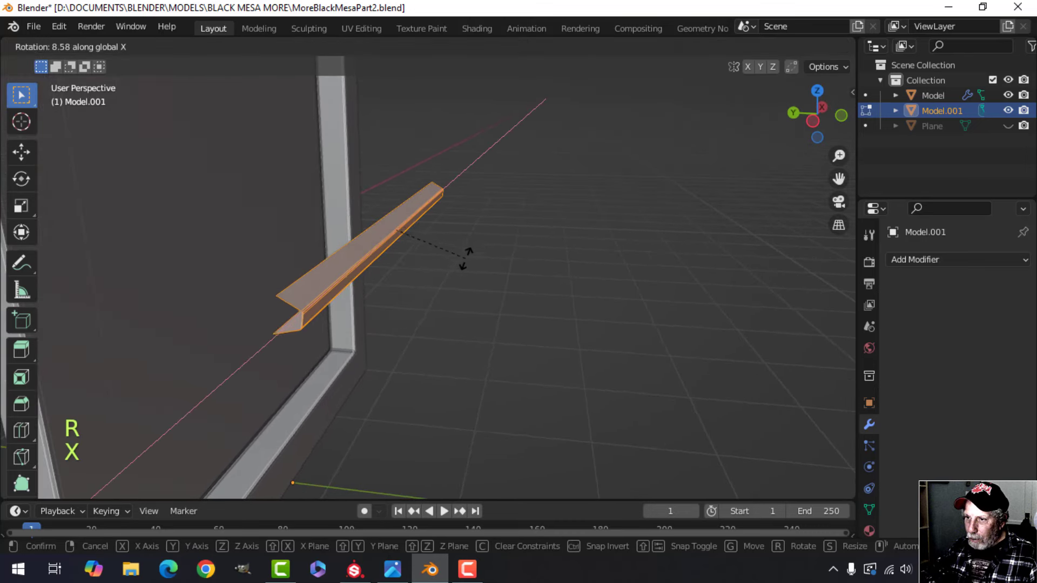
click(468, 269)
scroll(413, 278, down, 2)
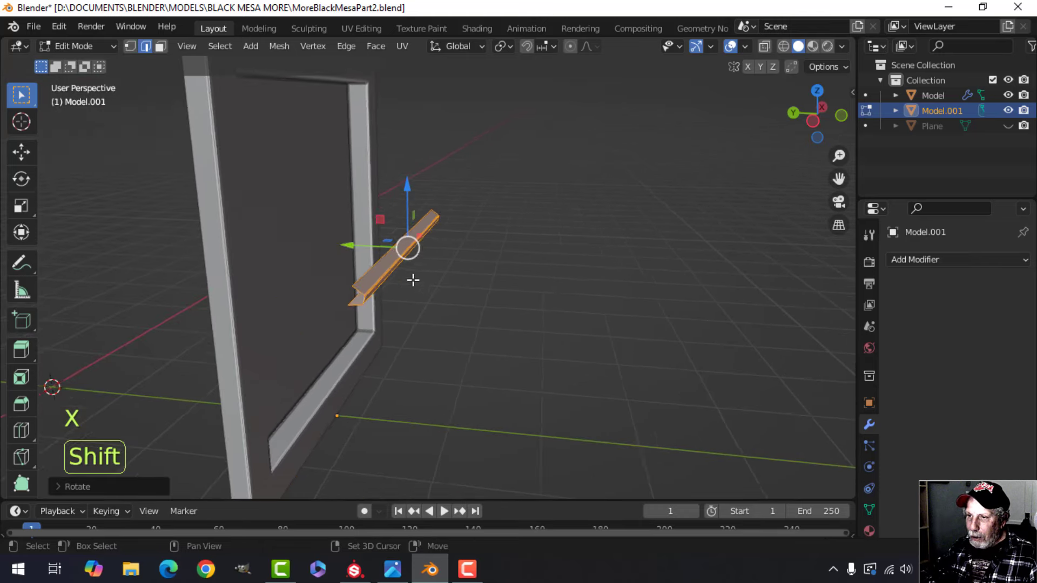
Move the slat along Y into the frame's recess and scale it along X to fit the opening's width
shift+middle_drag(412, 280, 426, 287)
drag(361, 252, 275, 247)
middle_drag(370, 253, 336, 265)
key(s)
key(x)
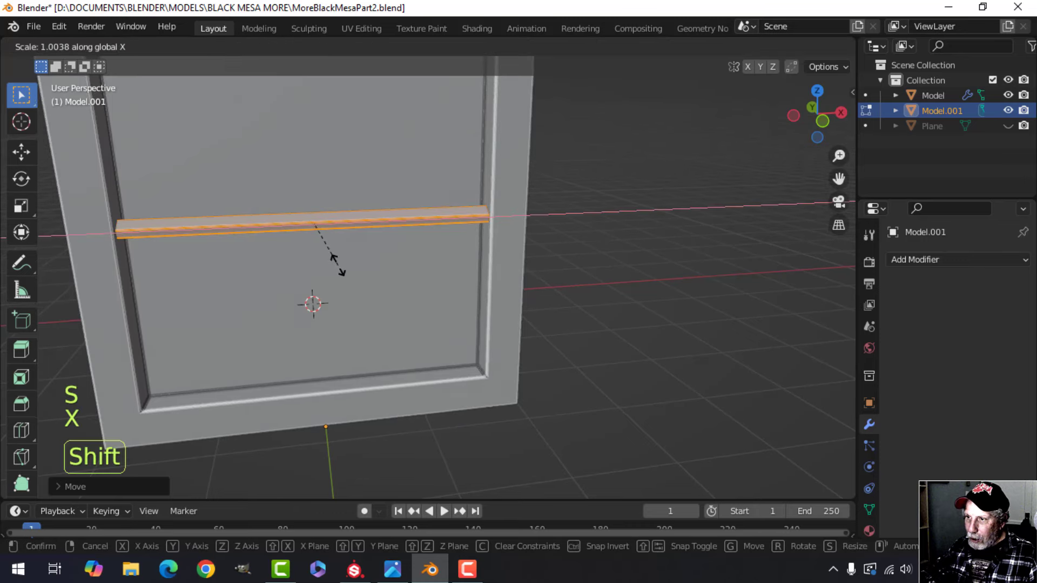
click(347, 282)
In front view, raise the slat along Z to the upper edge of the frame opening and return to Object Mode
middle_drag(347, 294, 373, 286)
key(KP_1)
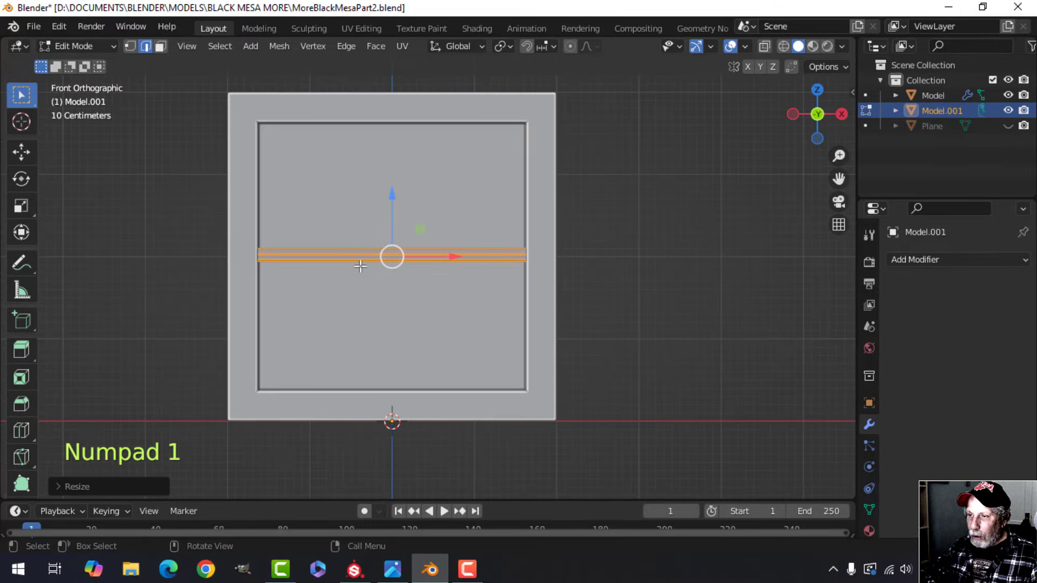
drag(392, 190, 392, 72)
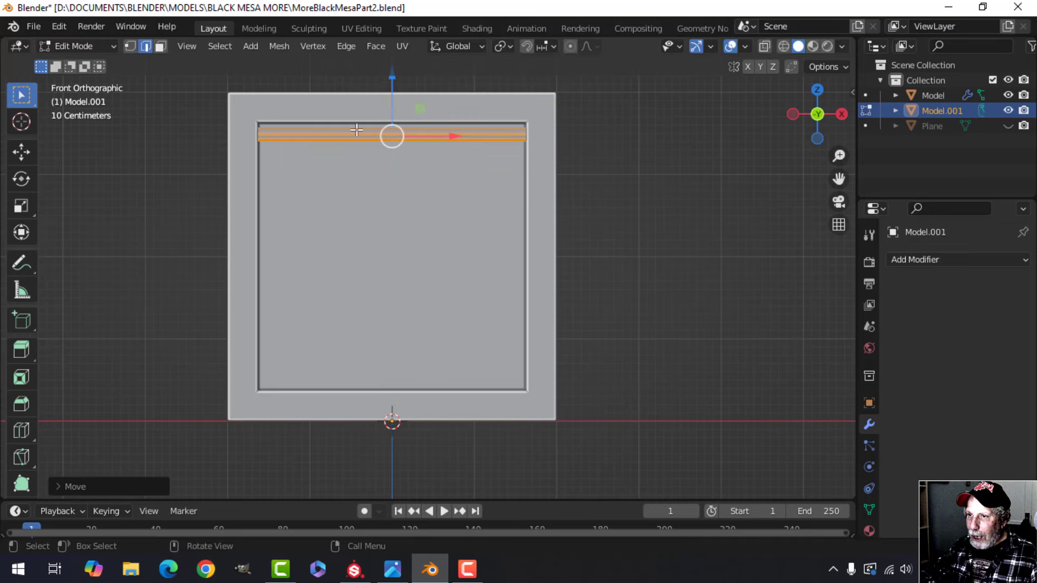
key(Tab)
Show the Face Orientation overlay to check the slat's normals
middle_drag(637, 256, 427, 234)
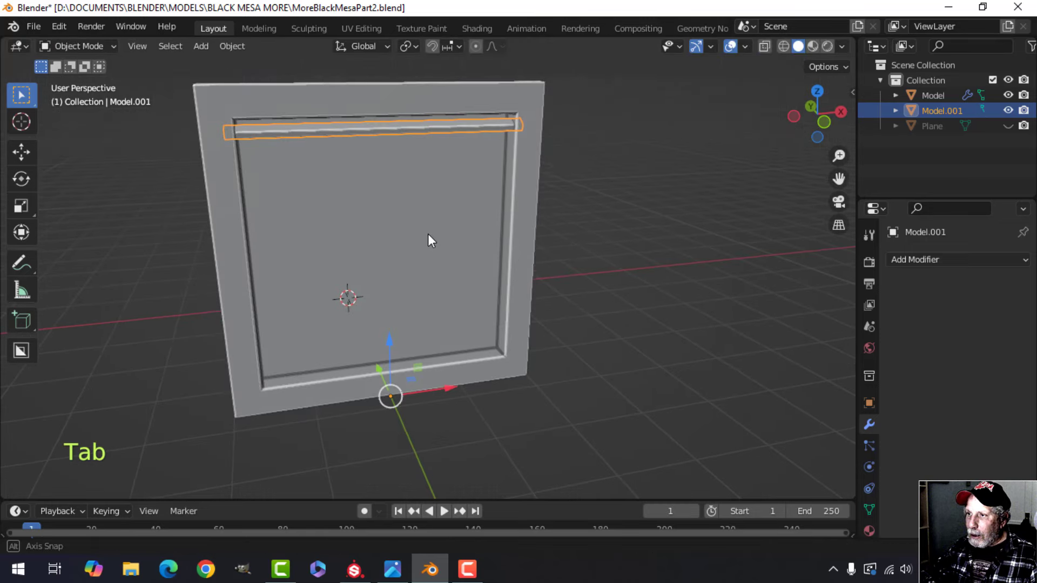
click(745, 47)
click(650, 322)
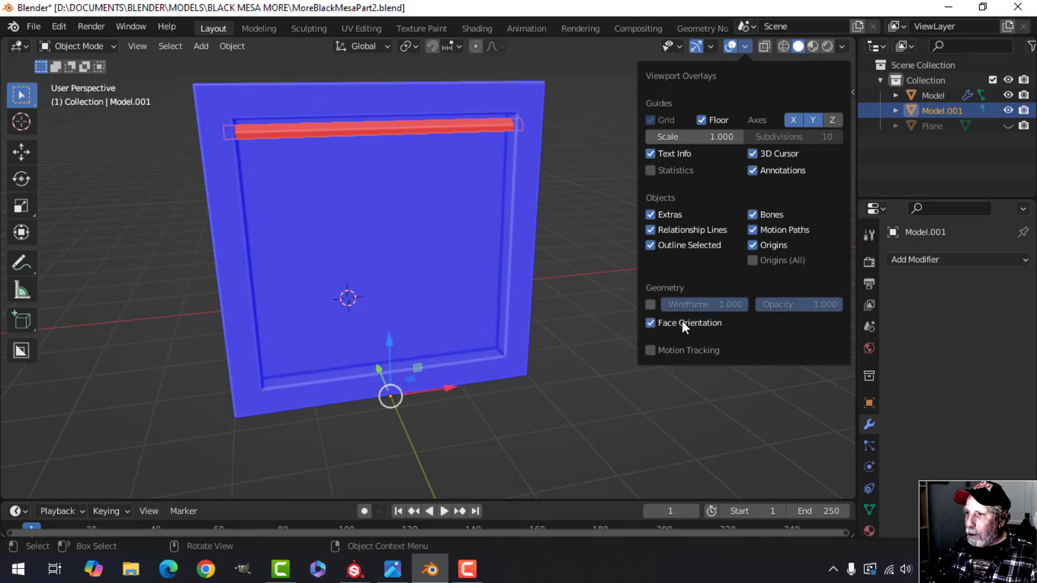
Recalculate all of the slat's normals to the outside, return to Object Mode and hide the Face Orientation overlay
key(Tab)
key(a)
key(alt+n)
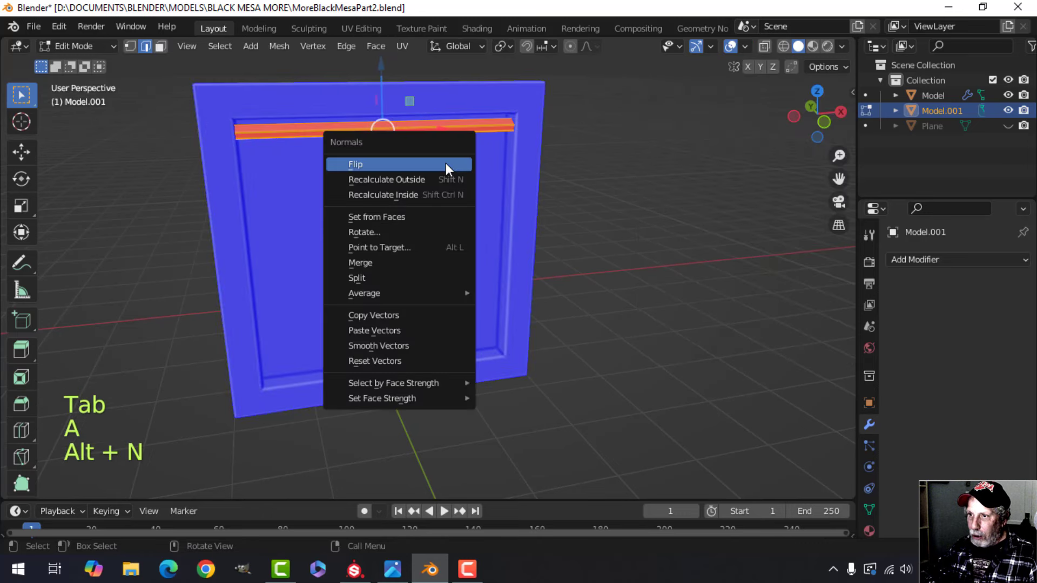
click(443, 179)
key(Tab)
click(744, 47)
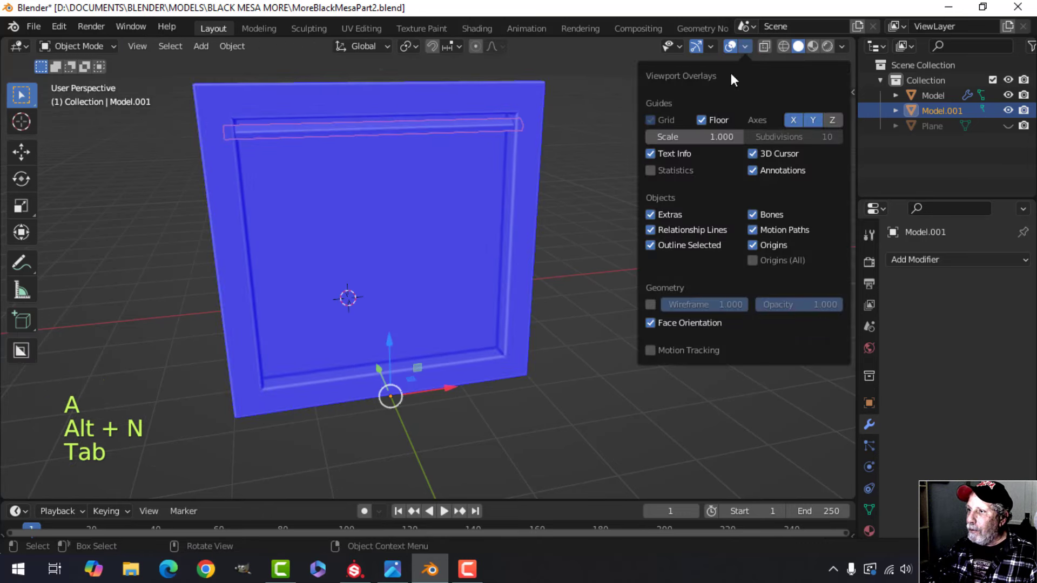
click(679, 322)
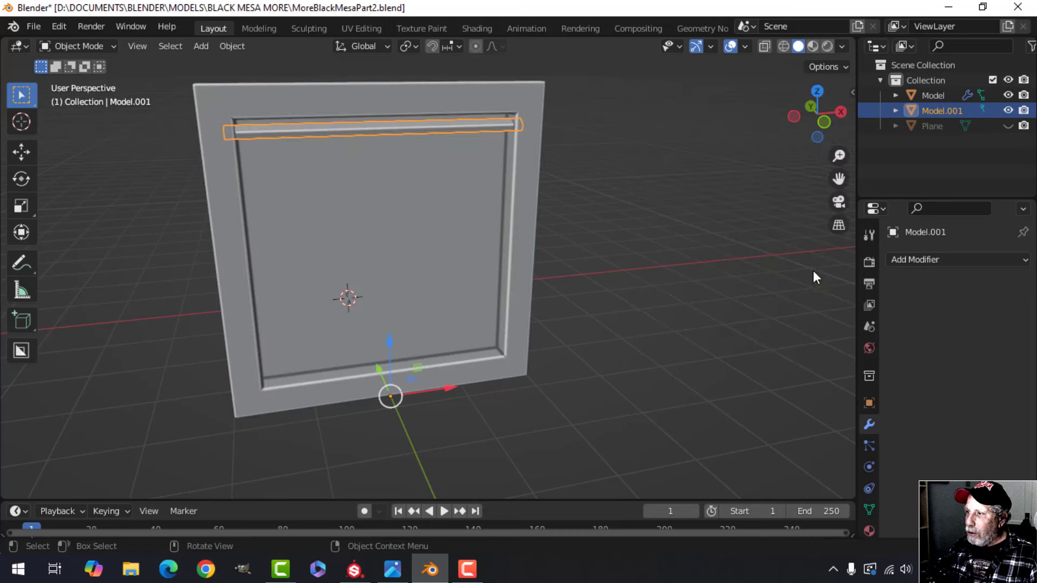
Add an Array modifier to the slat with relative offset factors of X 0 and Z -1.190
click(918, 261)
click(738, 295)
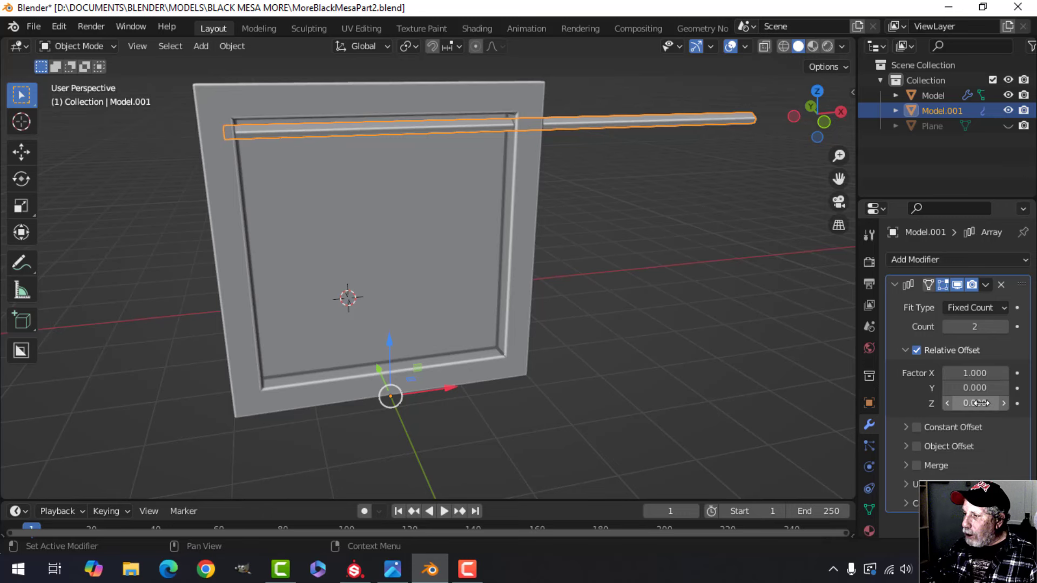
shift+drag(980, 403, 943, 403)
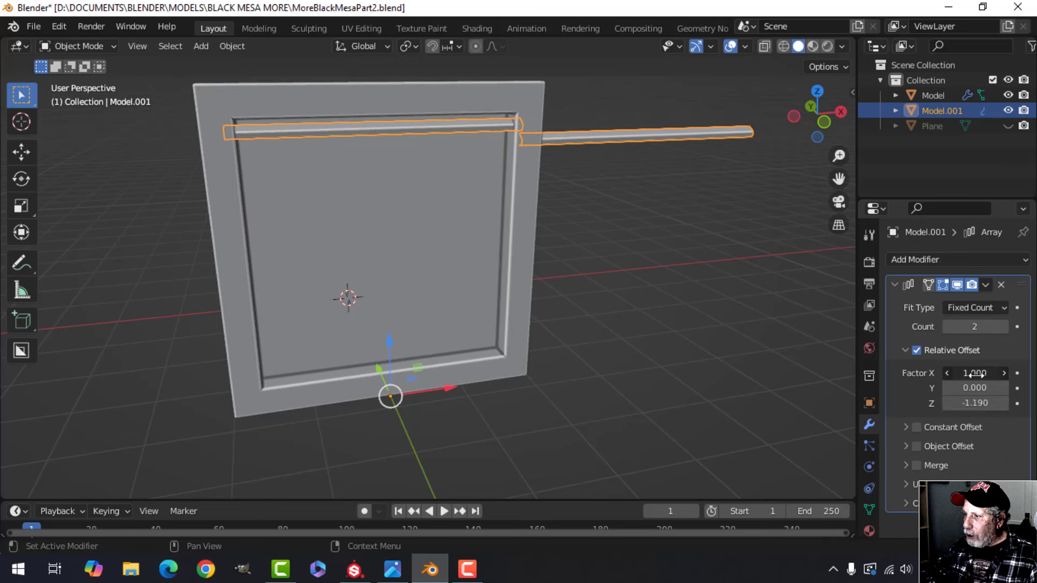
key(Return)
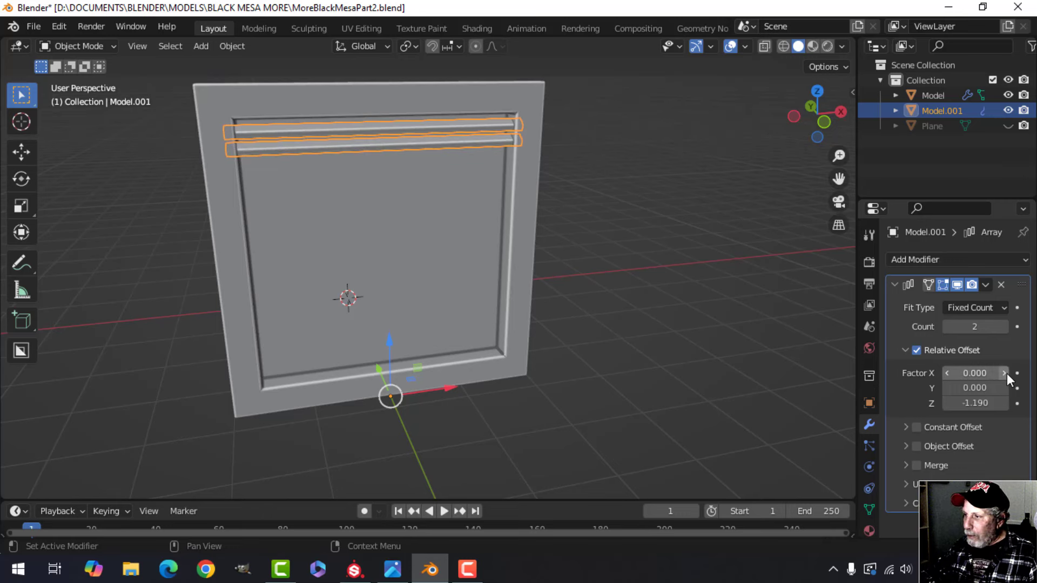
Set the array count to 17 to fill the frame opening with slats, deselect them and inspect how they fit
shift+drag(963, 326, 999, 327)
key(alt+a)
alt+middle_drag(573, 315, 445, 372)
scroll(481, 328, up, 4)
scroll(444, 324, up, 2)
shift+middle_drag(444, 291, 431, 241)
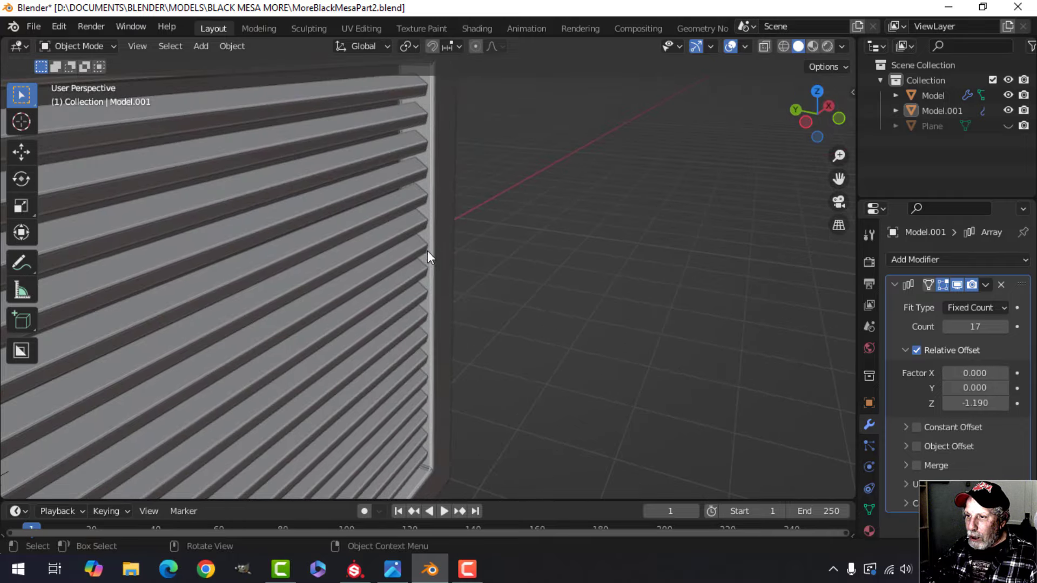
scroll(442, 316, down, 5)
shift+middle_drag(439, 312, 444, 301)
middle_drag(444, 300, 403, 327)
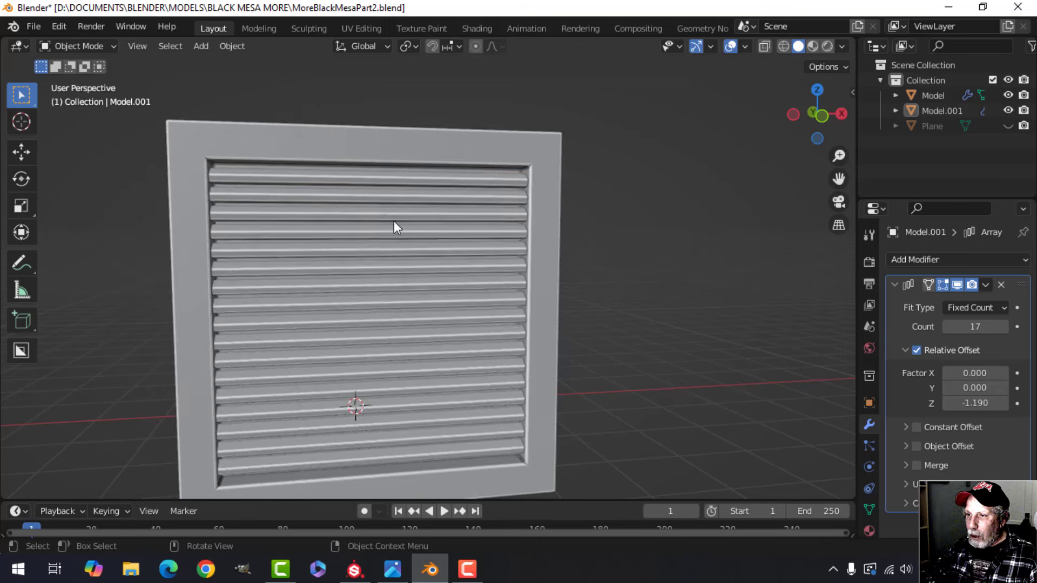
Apply the Array modifier on Model.001, smooth the slats' shading and deselect them
click(394, 221)
click(986, 284)
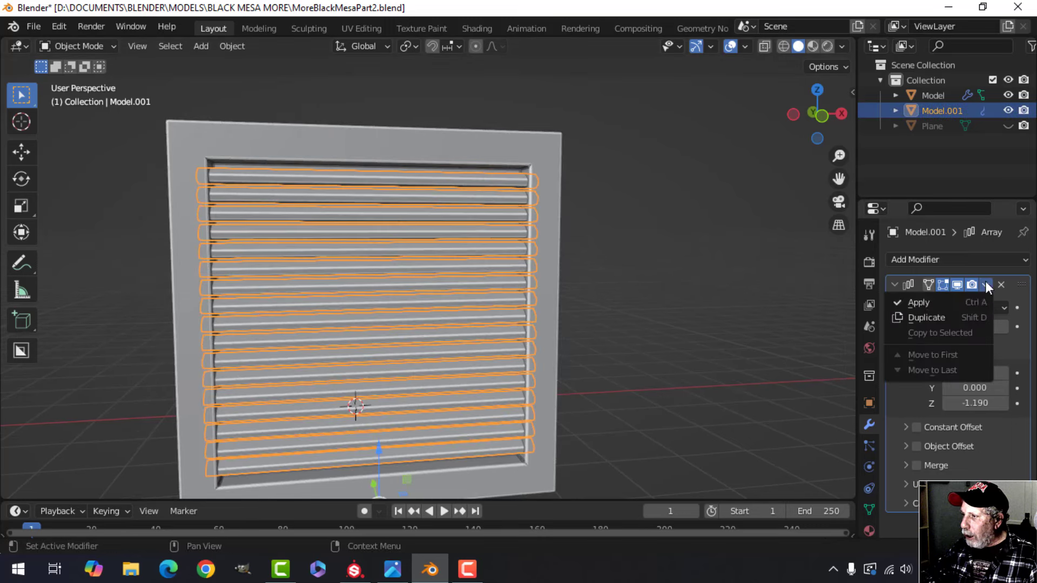
click(944, 303)
right_click(426, 191)
click(427, 191)
key(alt+a)
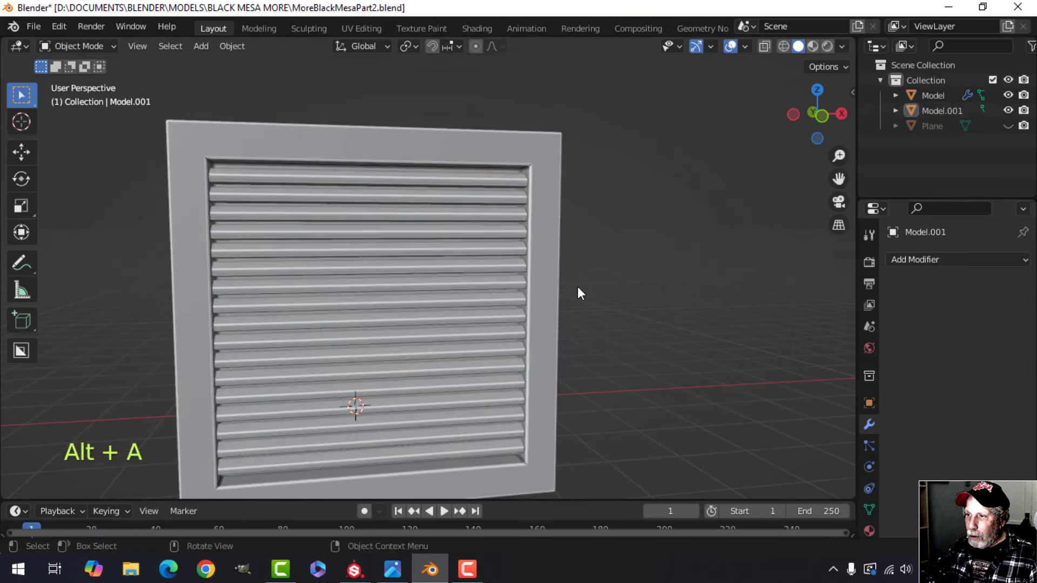
Set the outer miter of the Model frame's Bevel modifier to Arc in its geometry settings
middle_drag(578, 286, 520, 279)
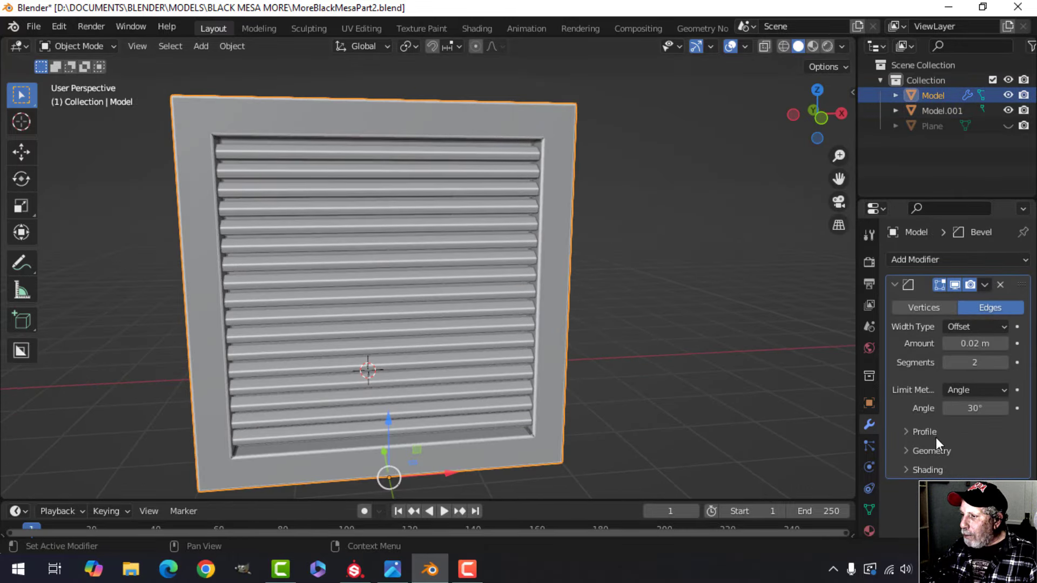
click(906, 451)
scroll(941, 442, down, 2)
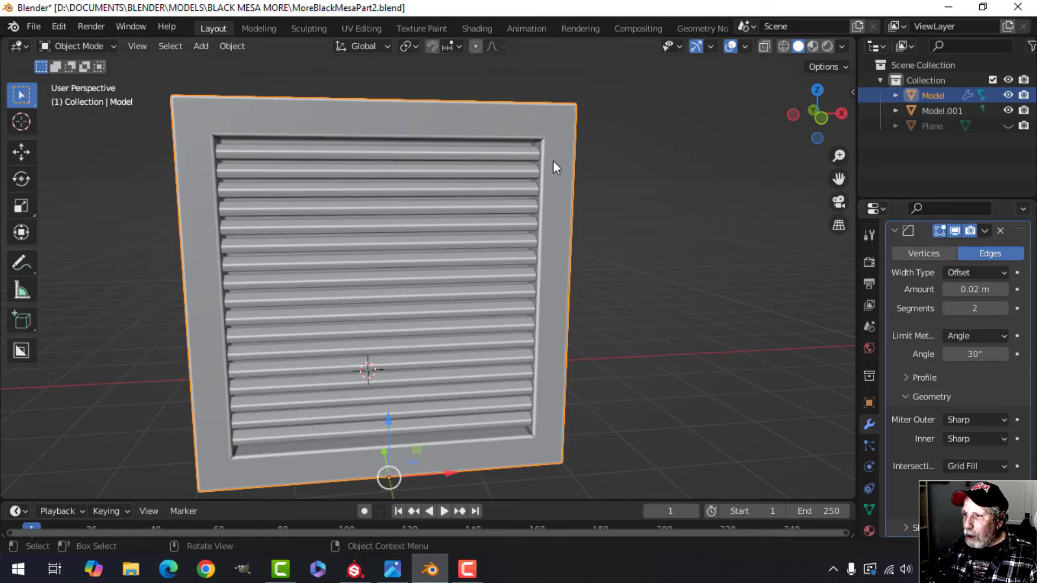
scroll(553, 164, up, 4)
shift+middle_drag(480, 210, 458, 222)
scroll(536, 114, down, 2)
shift+middle_drag(536, 114, 513, 164)
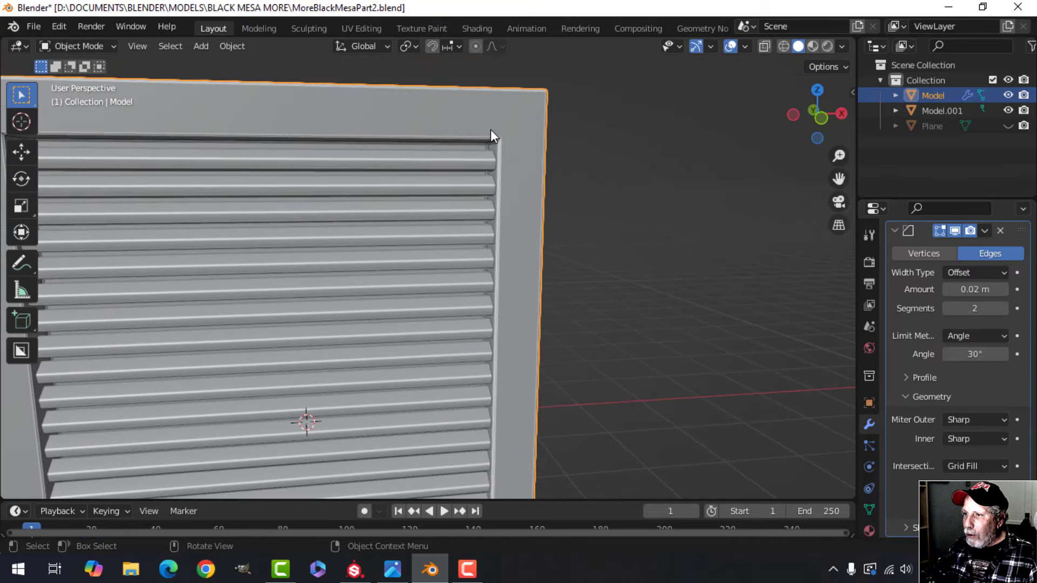
click(961, 420)
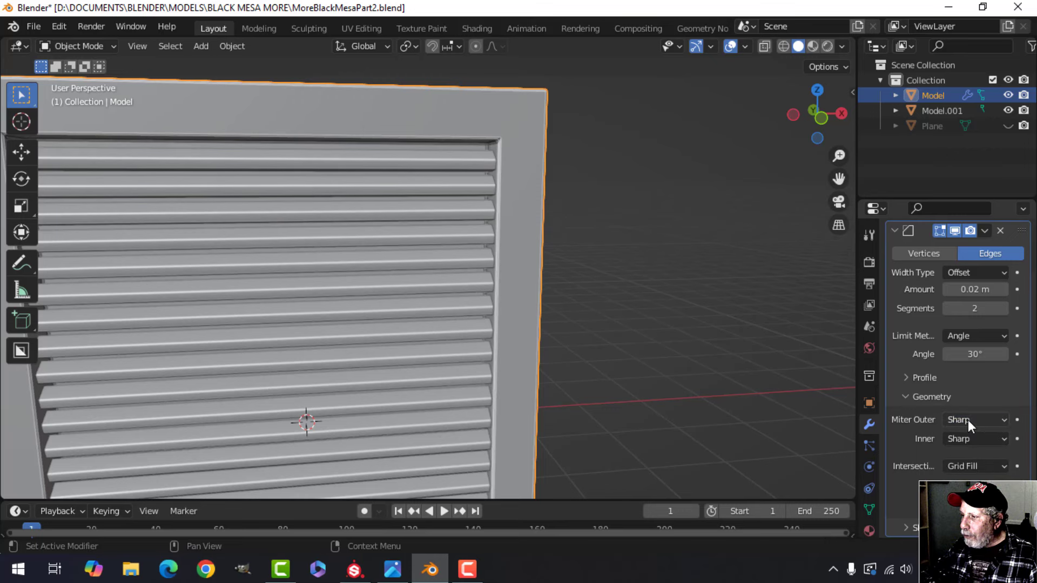
click(968, 420)
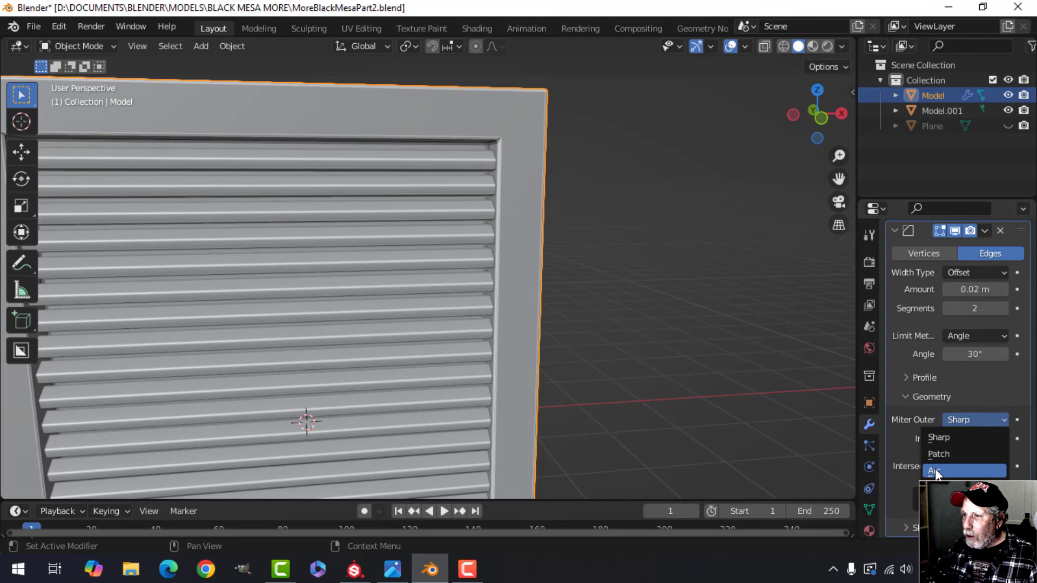
click(935, 469)
scroll(491, 242, down, 3)
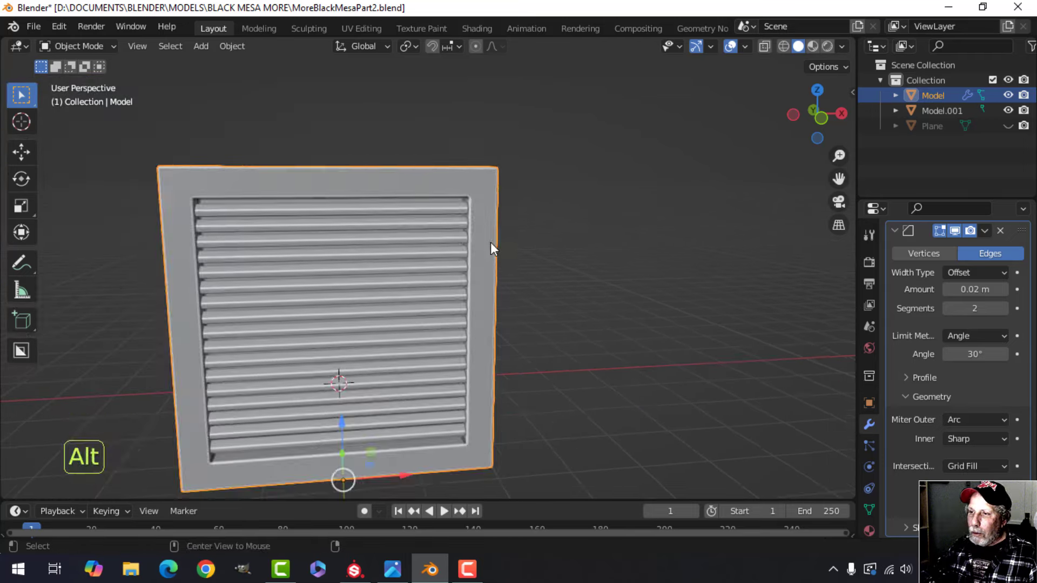
Shade the Model frame smooth and inspect the shading at its corners from several angles
key(alt+a)
click(475, 167)
right_click(475, 168)
click(475, 167)
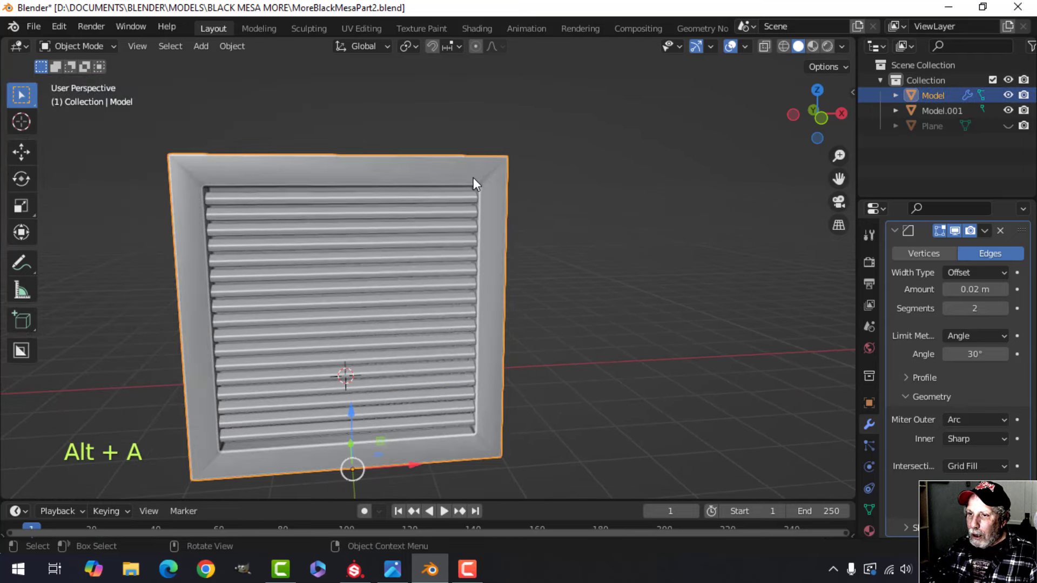
scroll(473, 177, up, 2)
key(alt+a)
scroll(523, 174, down, 2)
shift+middle_drag(519, 170, 511, 136)
middle_drag(510, 136, 517, 138)
click(517, 138)
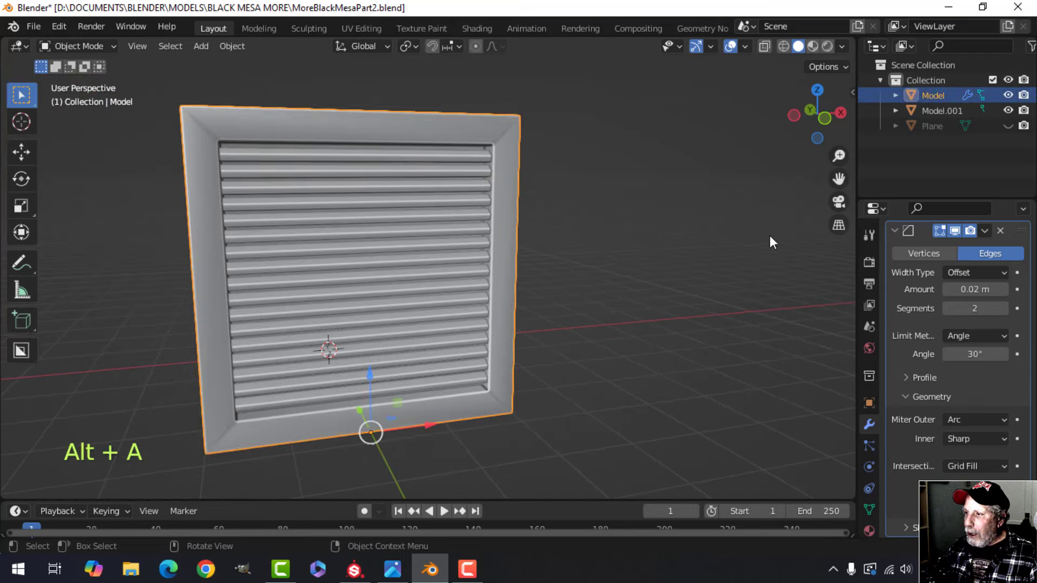
Add a Weighted Normal modifier to the Model frame, enable Auto Smooth for its normals and deselect it
click(894, 230)
click(897, 260)
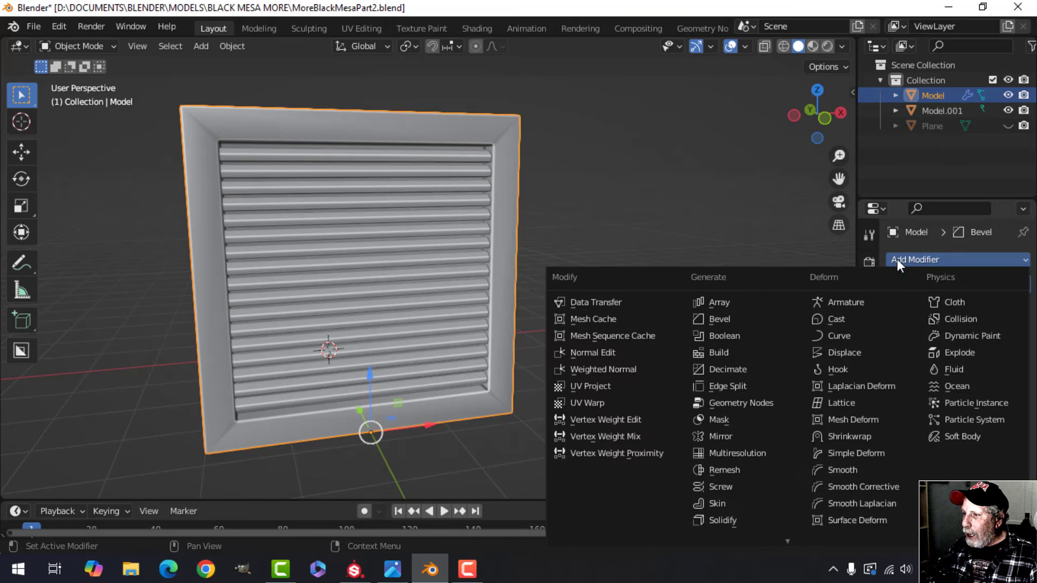
click(627, 369)
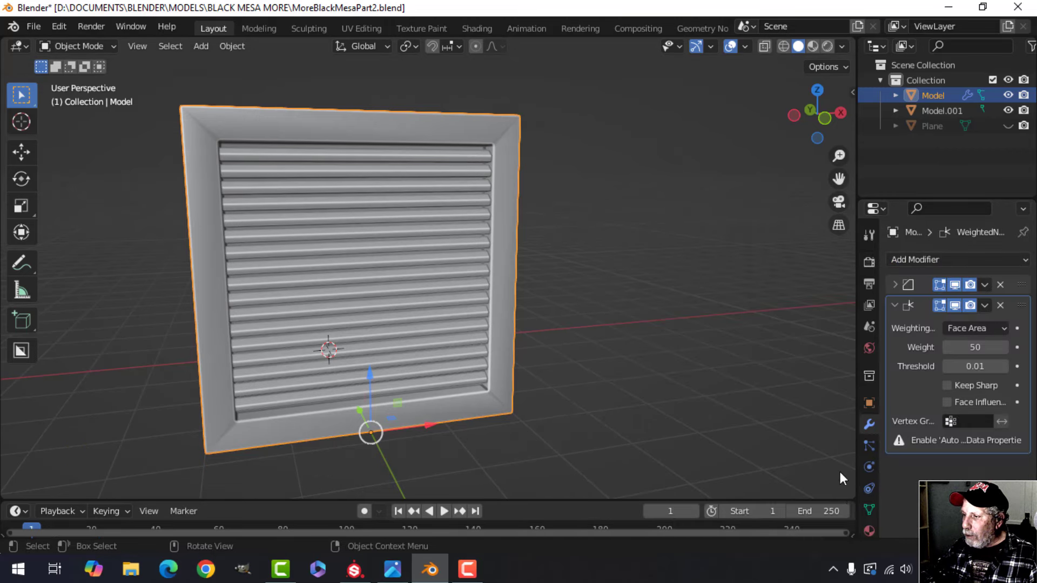
click(869, 509)
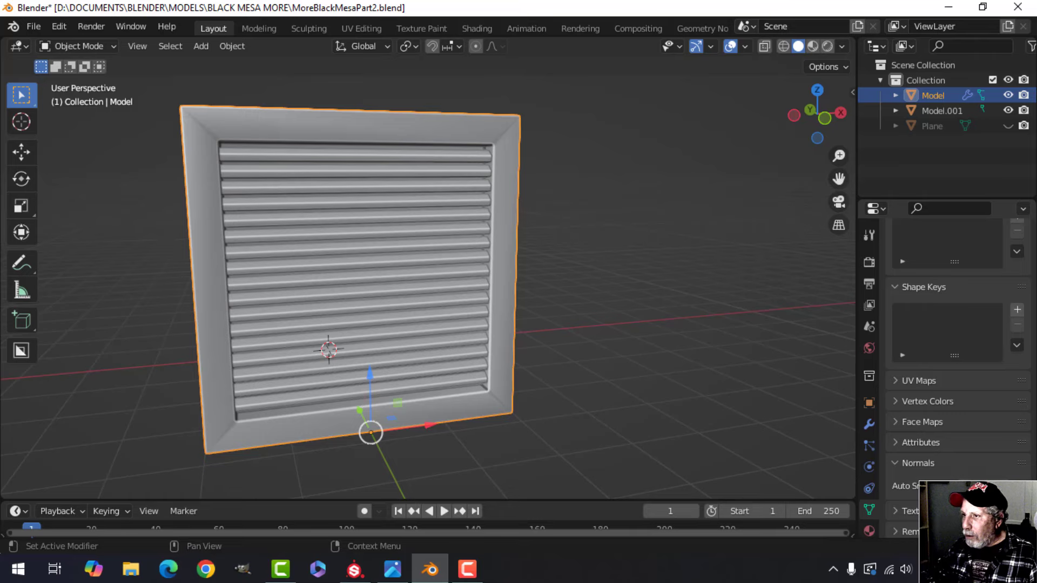
key(alt+a)
middle_drag(588, 185, 464, 189)
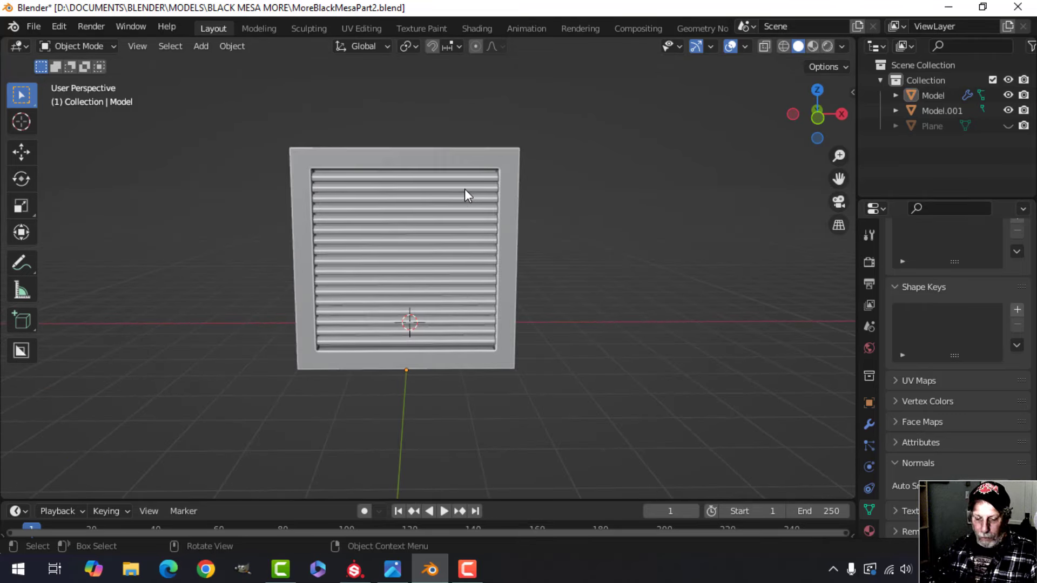
Save the file and check the wall panels in the CorridorBrighter.jpg reference image before returning to Blender
key(ctrl+s)
middle_drag(397, 186, 401, 218)
click(393, 569)
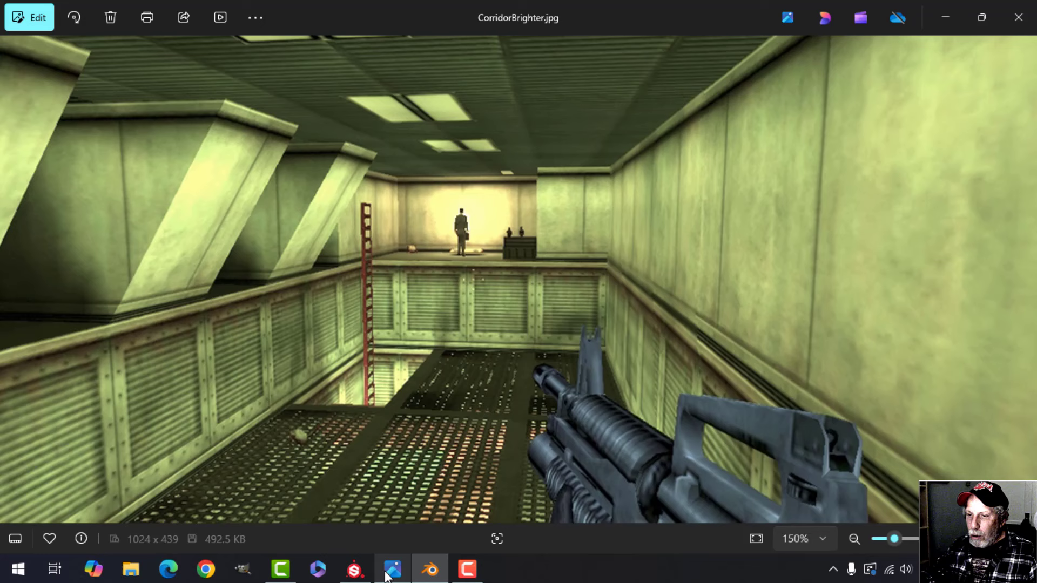
click(431, 568)
shift+middle_drag(451, 230, 492, 274)
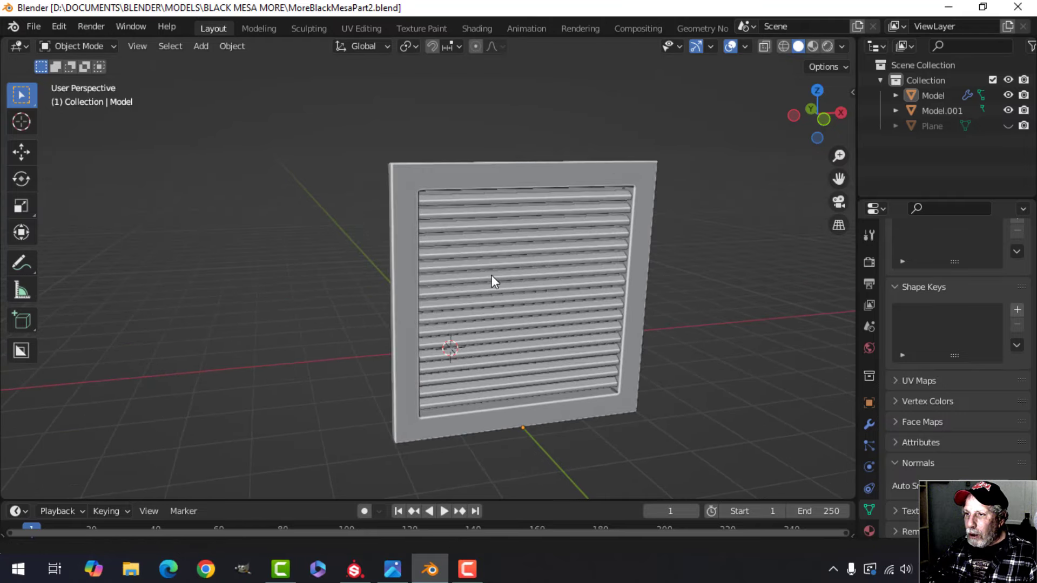
Duplicate the Model frame's outer front edge loop and place the copy slightly in front of the panel
click(455, 166)
key(Tab)
middle_drag(455, 167, 433, 214)
scroll(505, 204, up, 2)
key(alt+a)
key(2)
scroll(410, 160, down, 2)
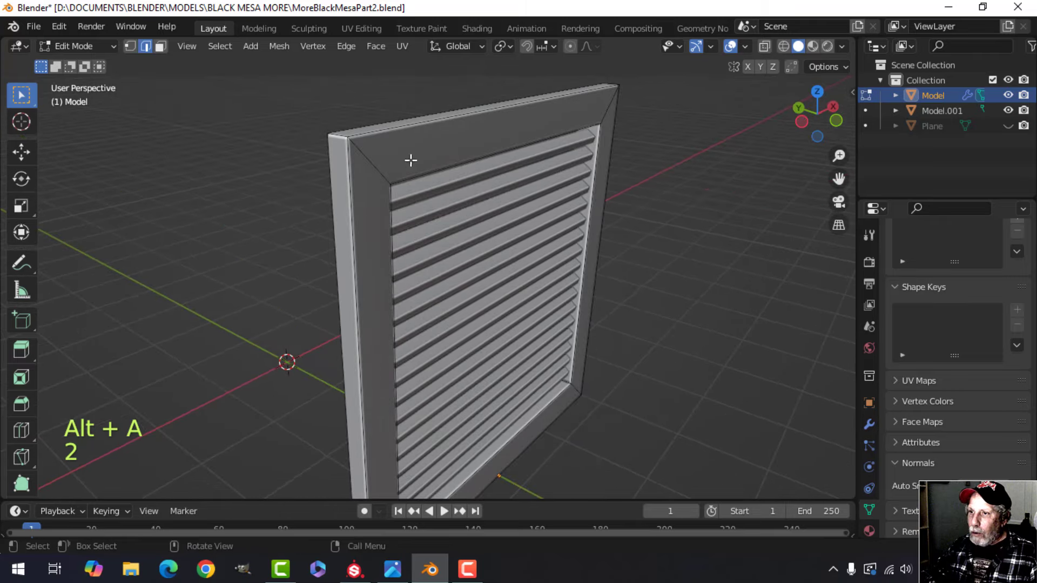
alt+shift+click(386, 132)
scroll(514, 203, down, 3)
middle_drag(513, 203, 507, 194)
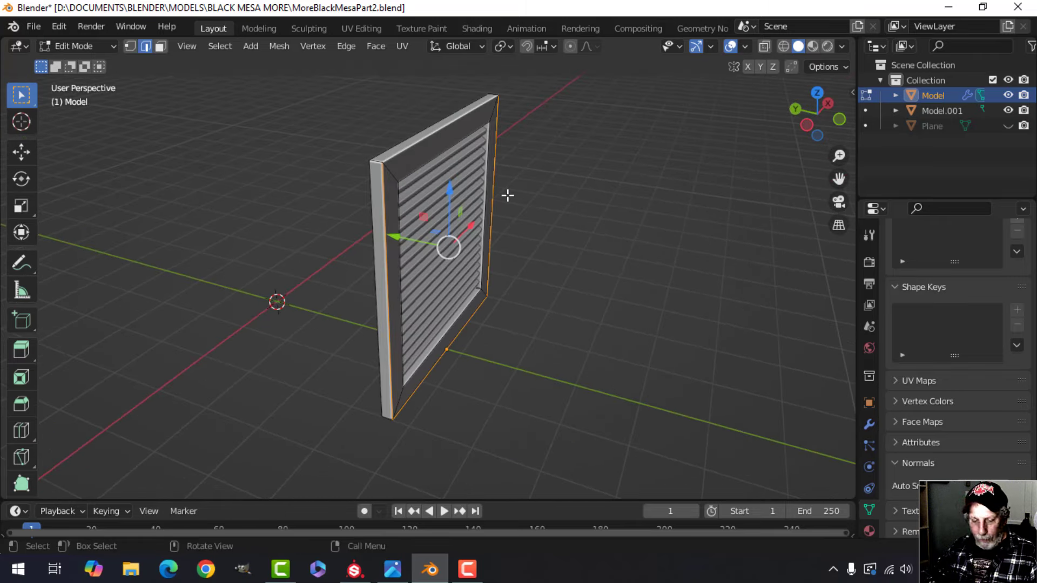
key(shift+d)
click(608, 217)
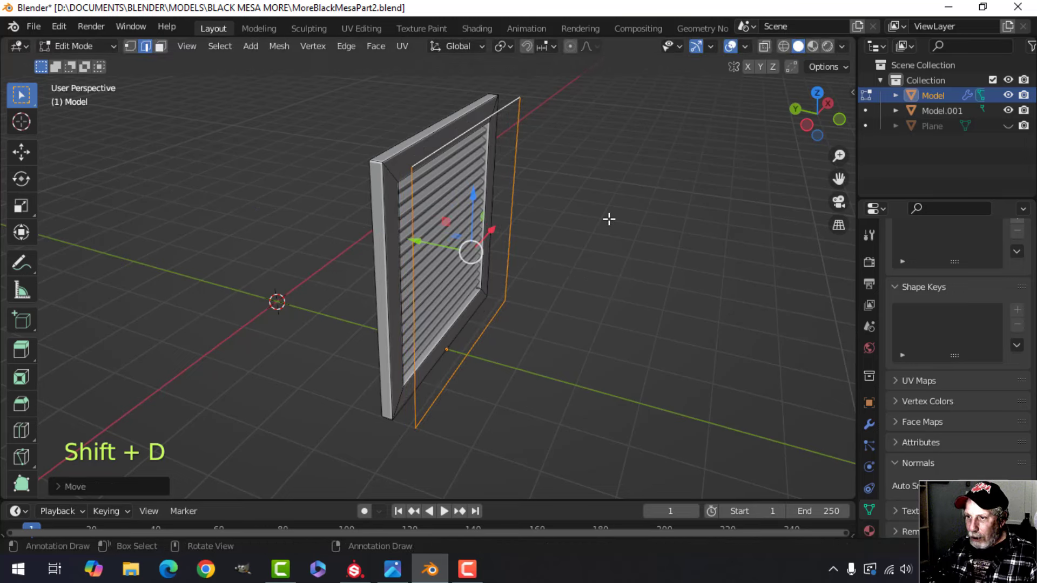
Separate the duplicated edge loop into its own object and return to Object Mode
key(p)
click(609, 218)
key(Tab)
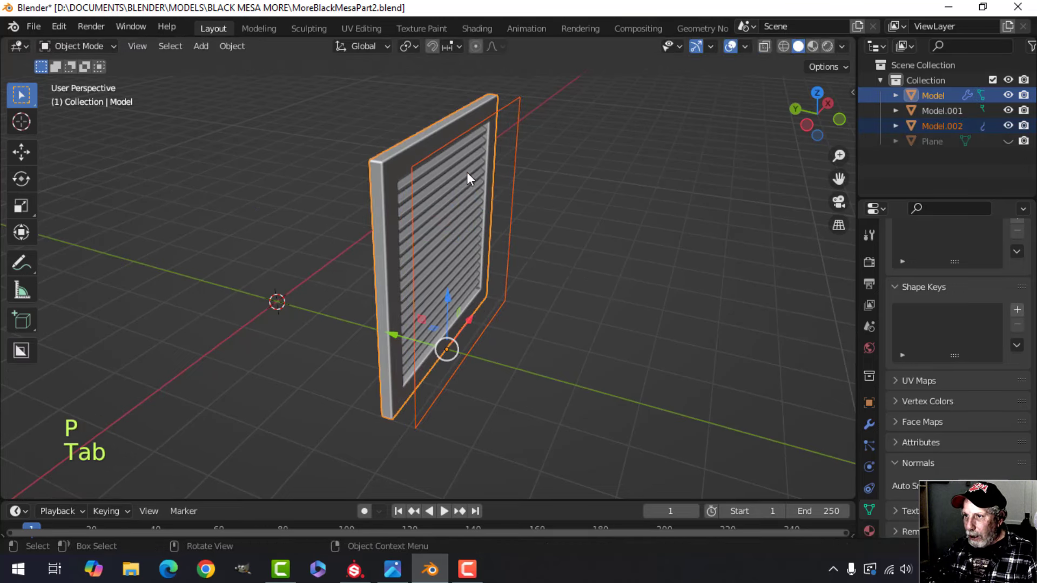
Remove the Bevel and Weighted Normal modifiers from the separated edge loop object
click(424, 161)
middle_drag(620, 199, 778, 290)
click(869, 423)
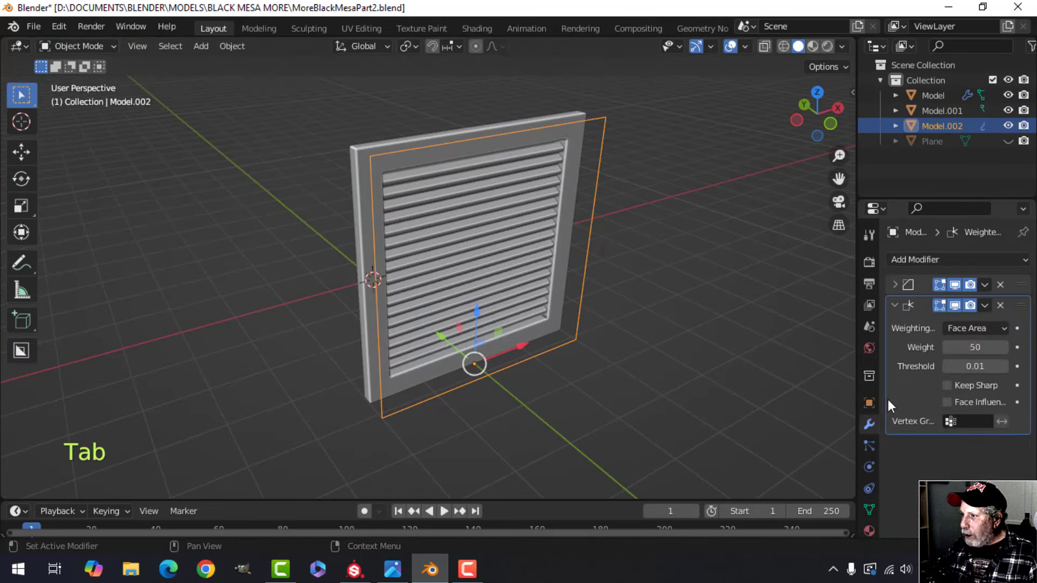
click(999, 284)
click(1001, 284)
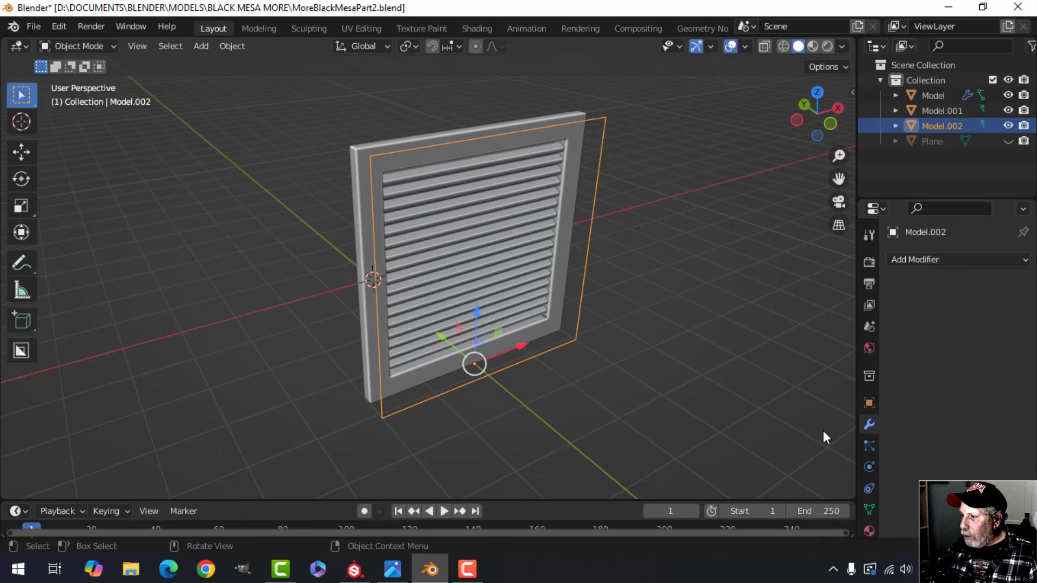
Fill the whole separated edge loop of Model.002 with a single face
click(869, 509)
scroll(906, 501, down, 4)
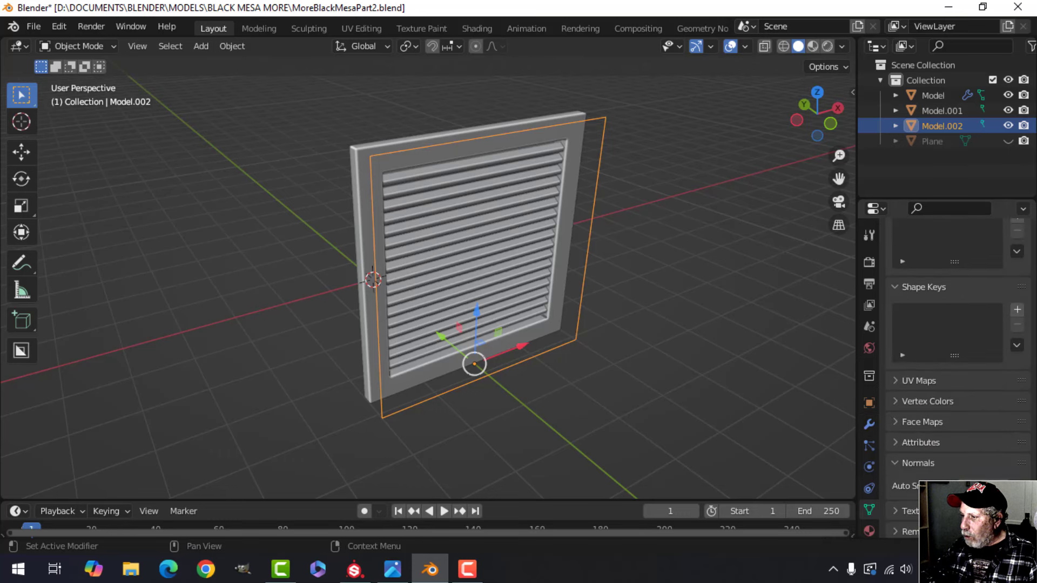
key(Tab)
key(a)
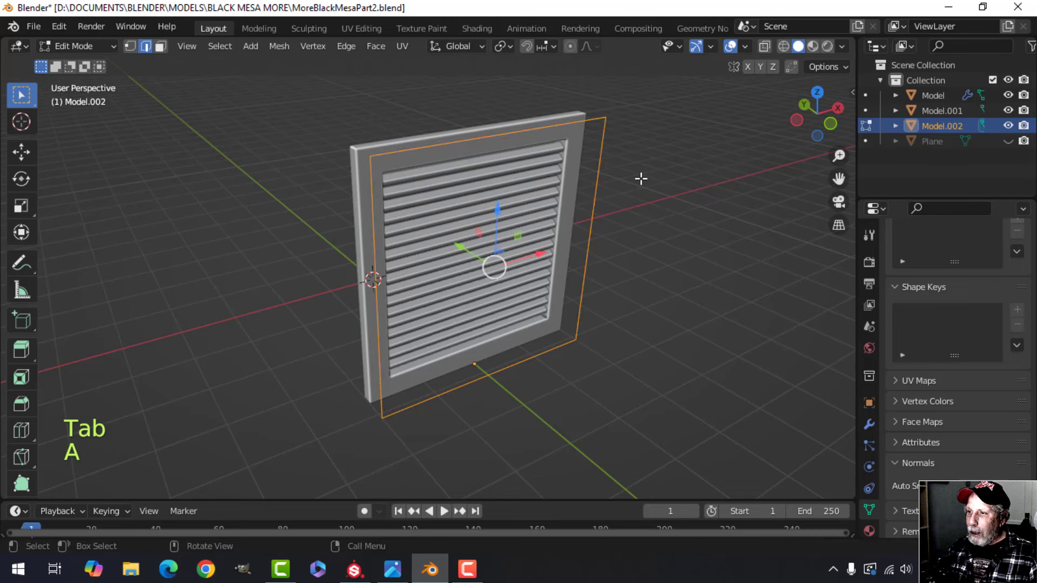
key(f)
middle_drag(648, 178, 609, 185)
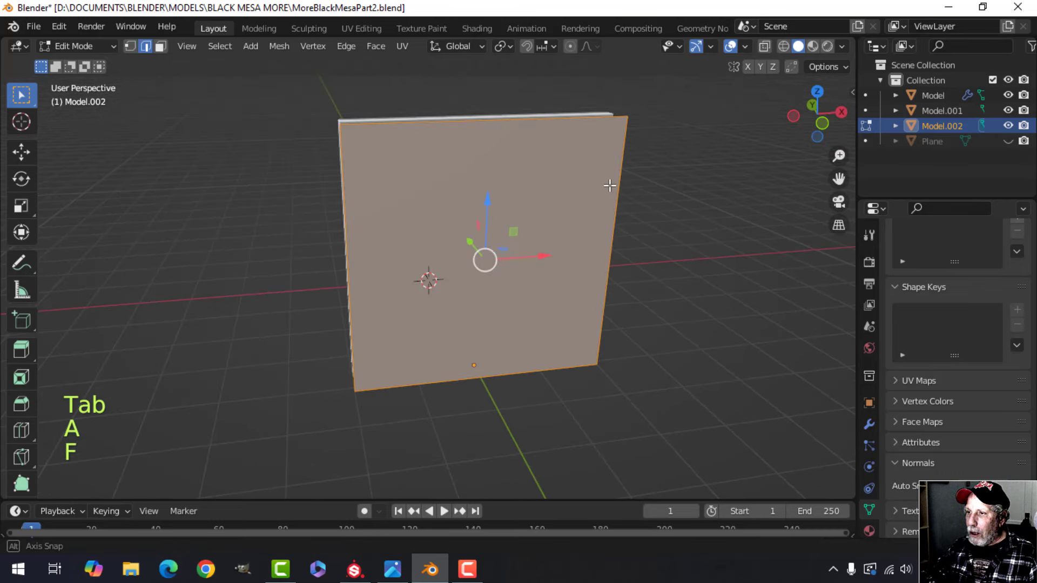
Turn on the Face Orientation overlay and try to flip the normals of all objects in Object Mode
click(746, 45)
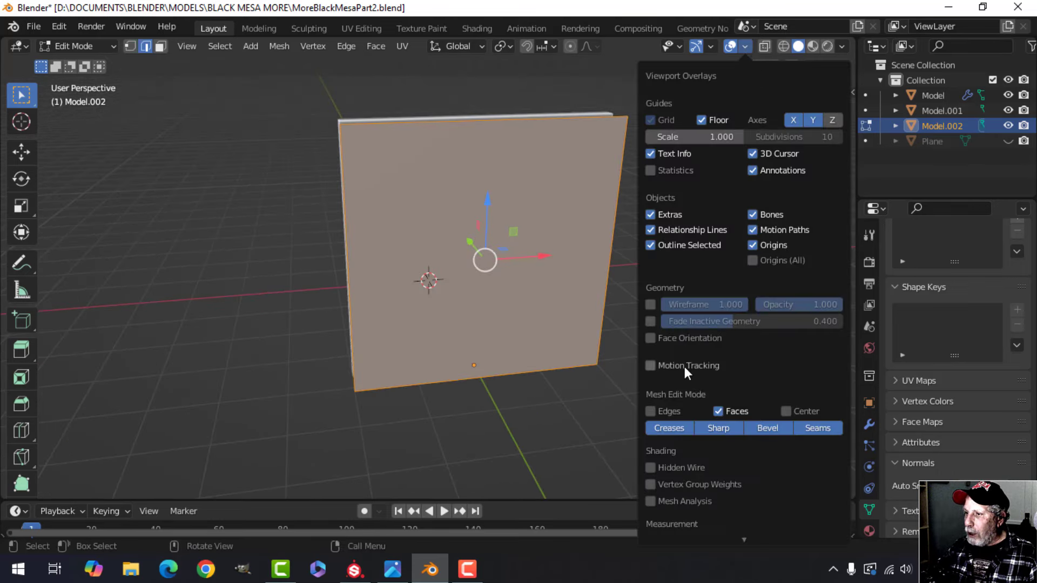
click(681, 339)
key(Tab)
key(a)
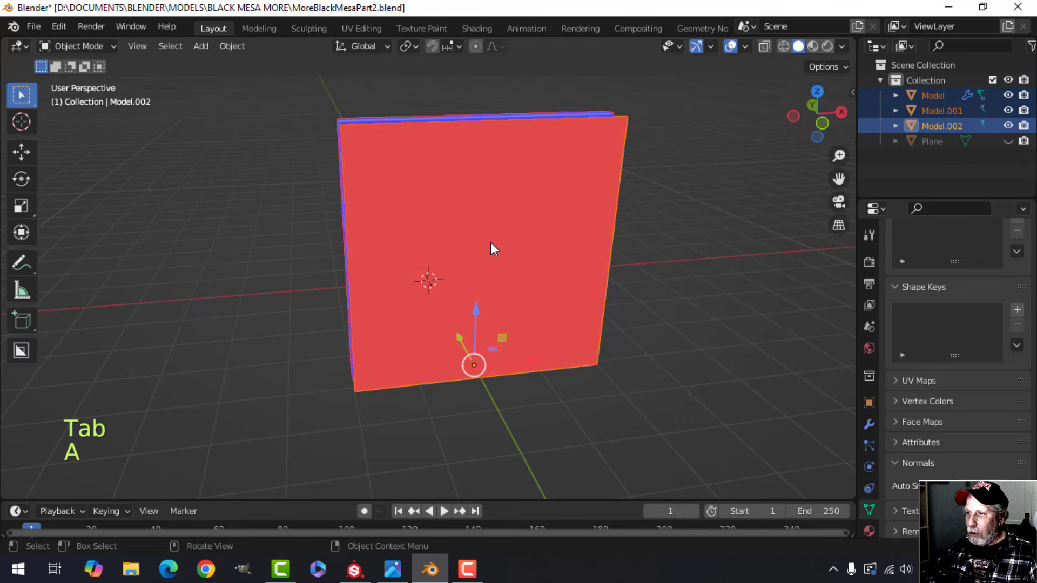
key(alt+n)
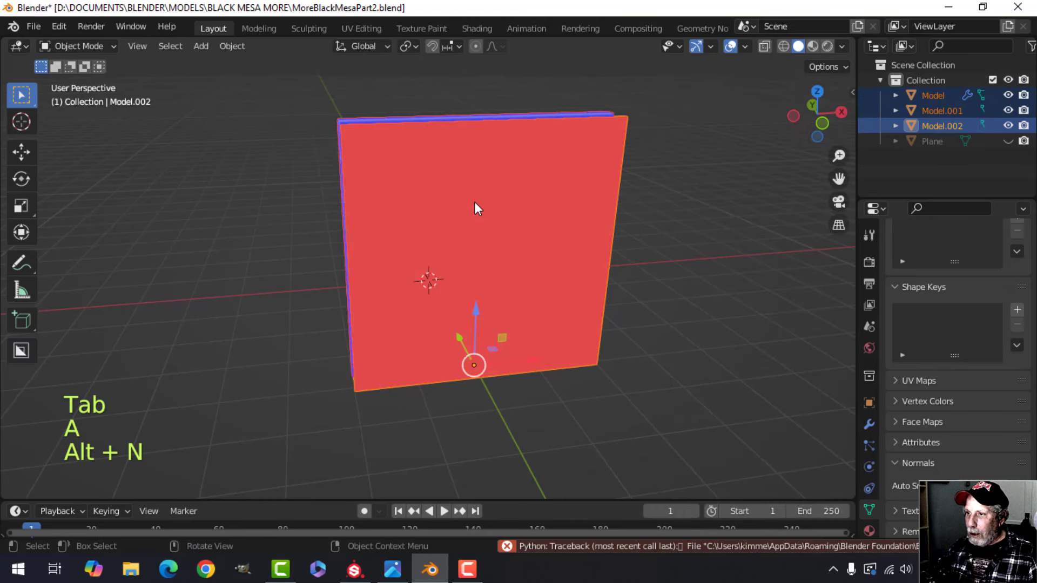
Flip all normals of the slats object Model.001 in Edit Mode
click(475, 201)
key(Tab)
key(a)
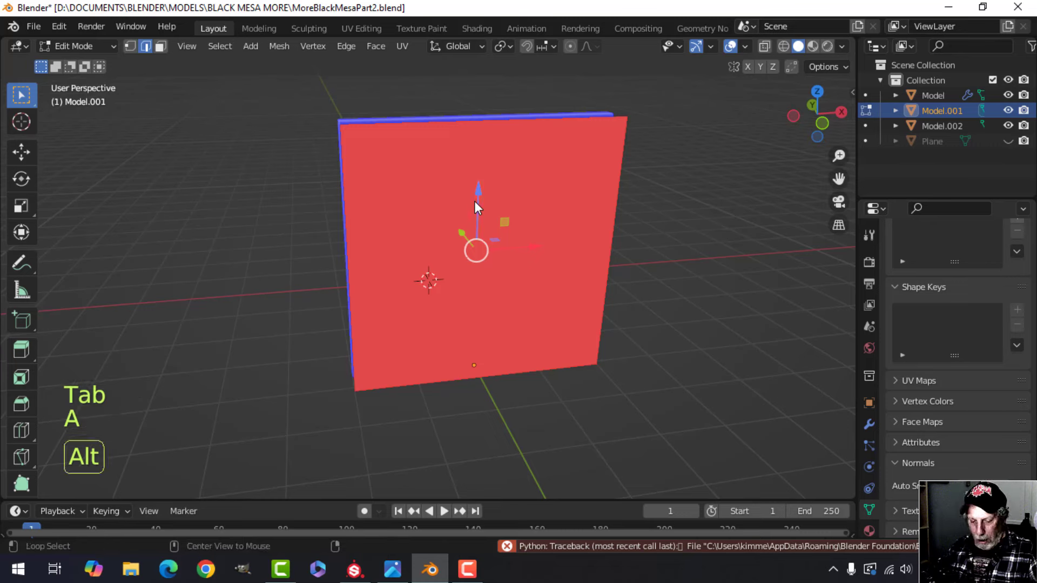
key(alt+n)
click(455, 188)
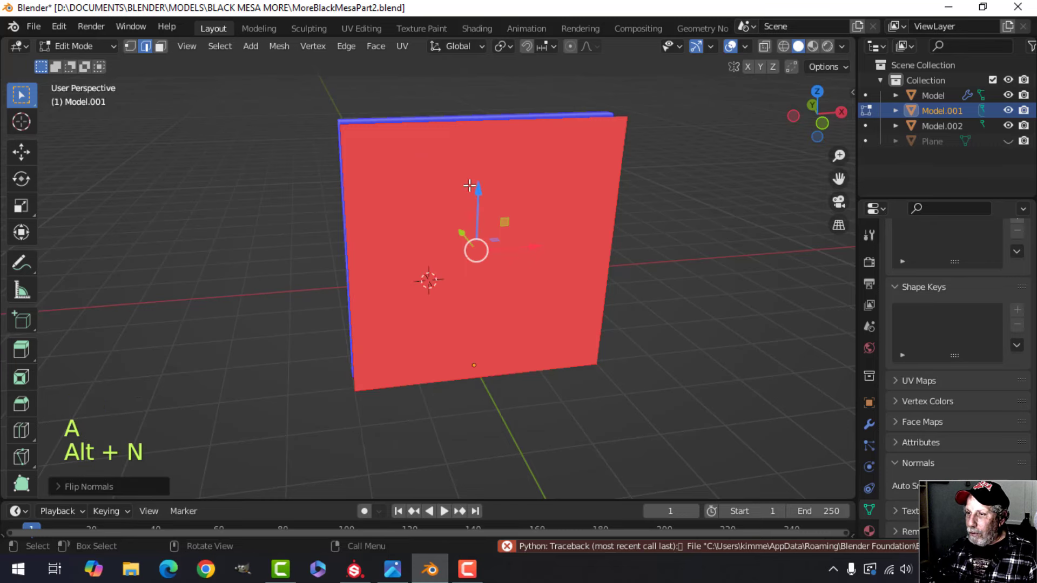
middle_drag(455, 189, 524, 195)
key(Tab)
Flip the normals of the filled plane Model.002 in Edit Mode, return to Object Mode and deselect it
click(411, 161)
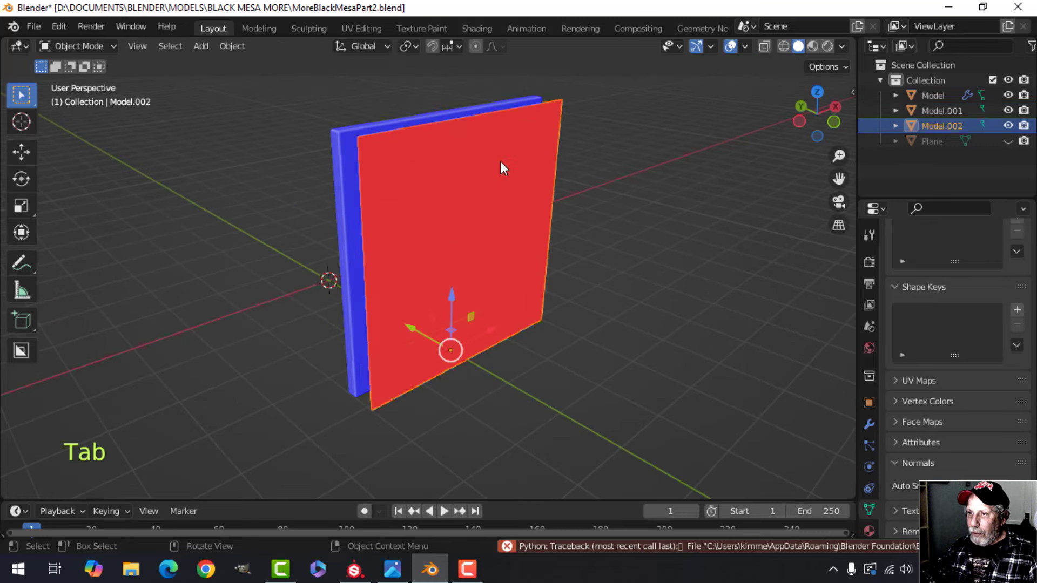
key(Tab)
key(a)
key(alt+n)
click(500, 161)
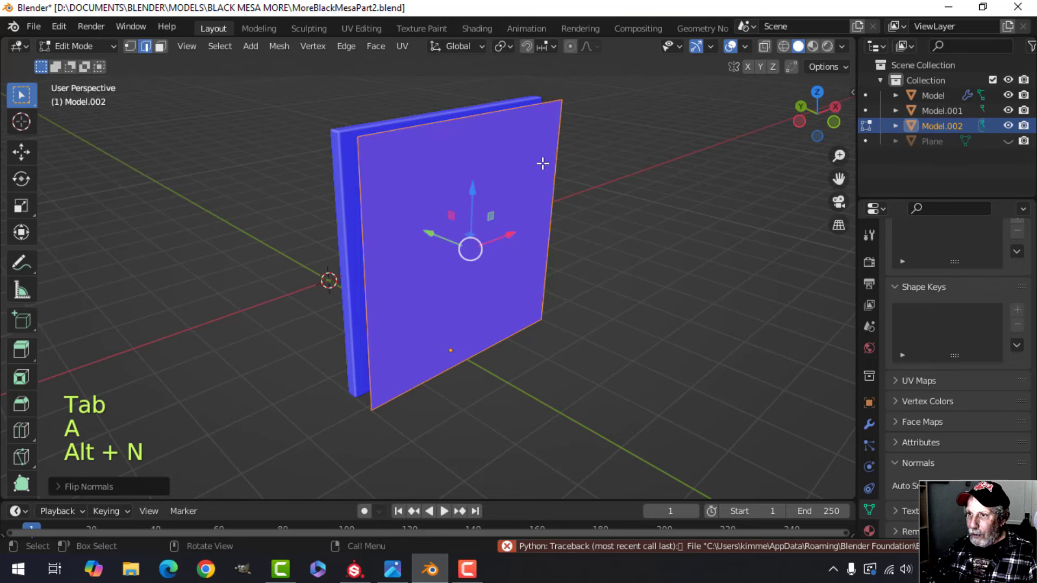
key(Tab)
key(alt+a)
Turn off the Face Orientation overlay in the viewport
click(745, 46)
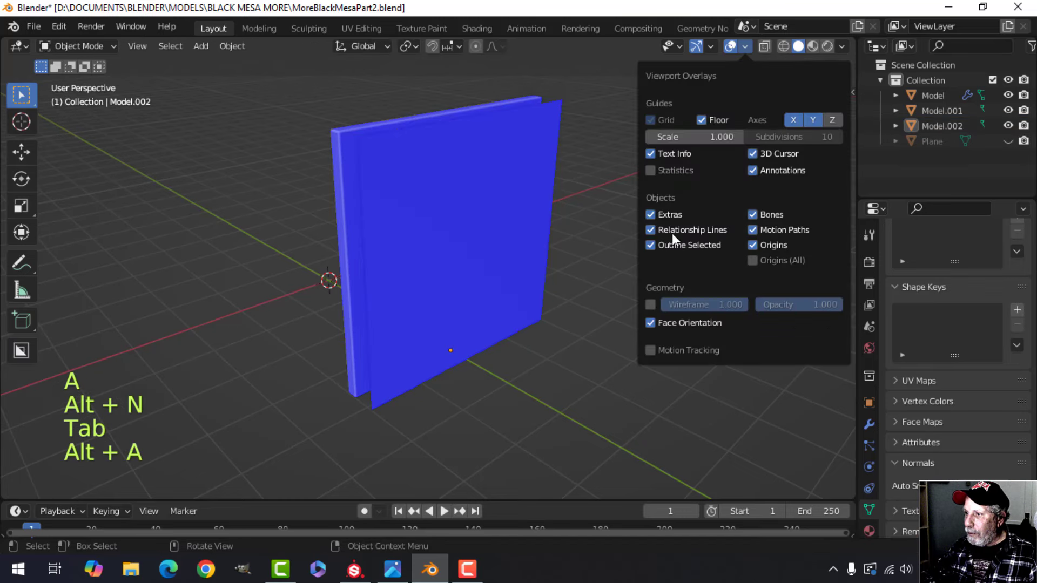
click(660, 327)
middle_drag(459, 255, 546, 219)
Subdivide the Model.002 plane with 7 cuts while looking at it from the front
click(547, 219)
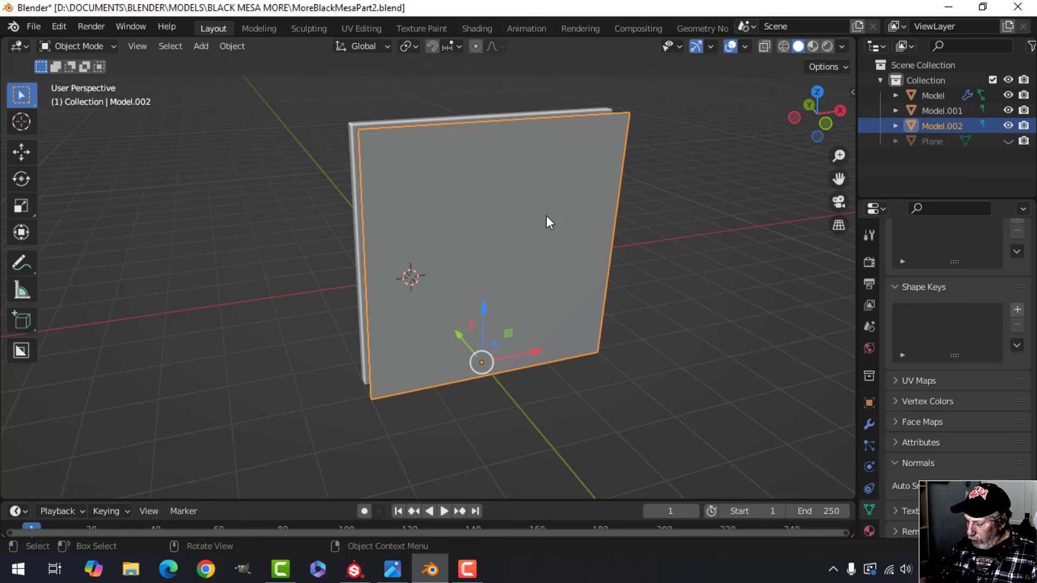
key(KP_1)
key(Tab)
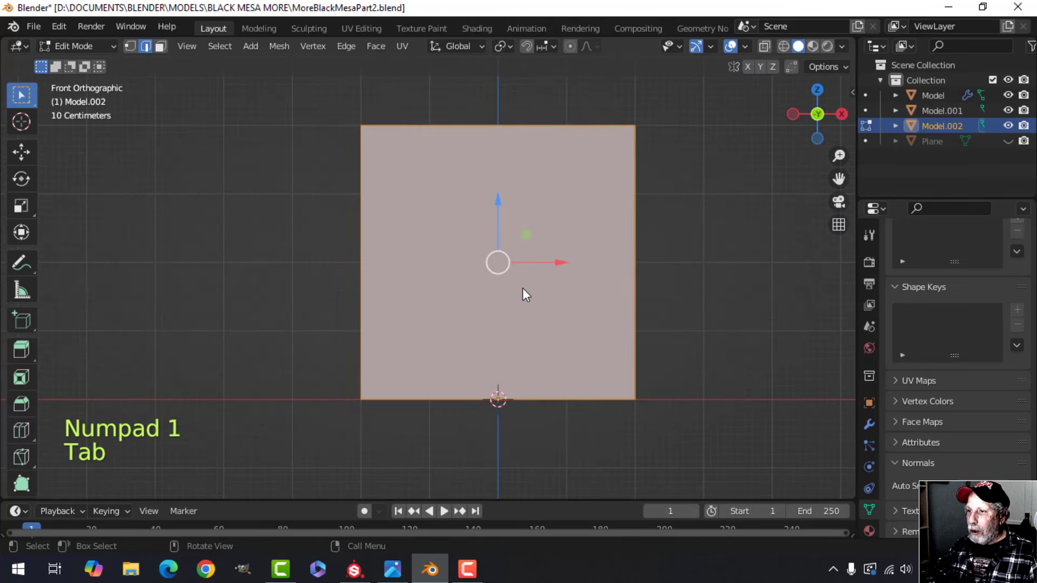
key(a)
right_click(467, 208)
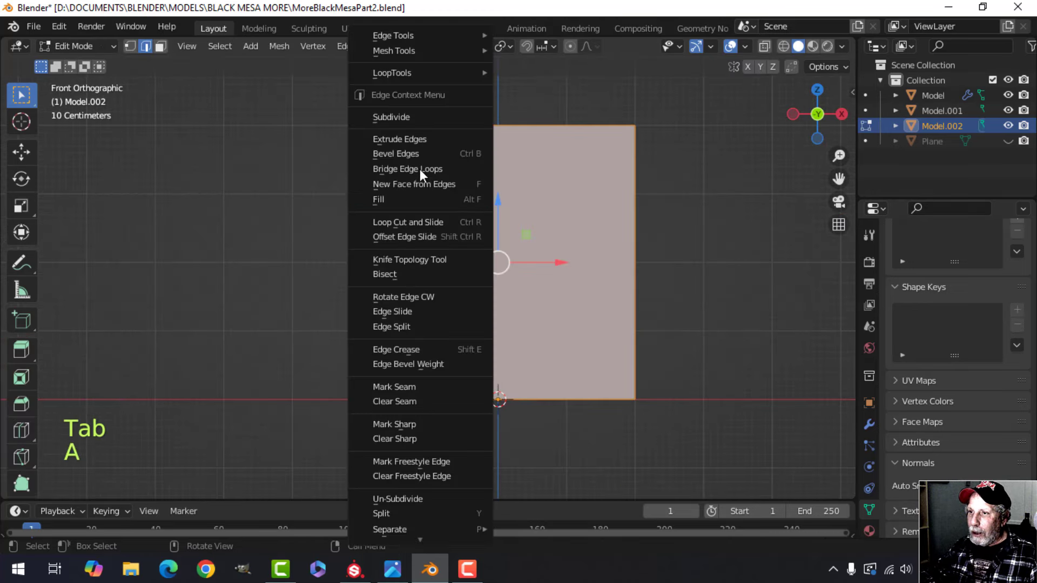
click(409, 116)
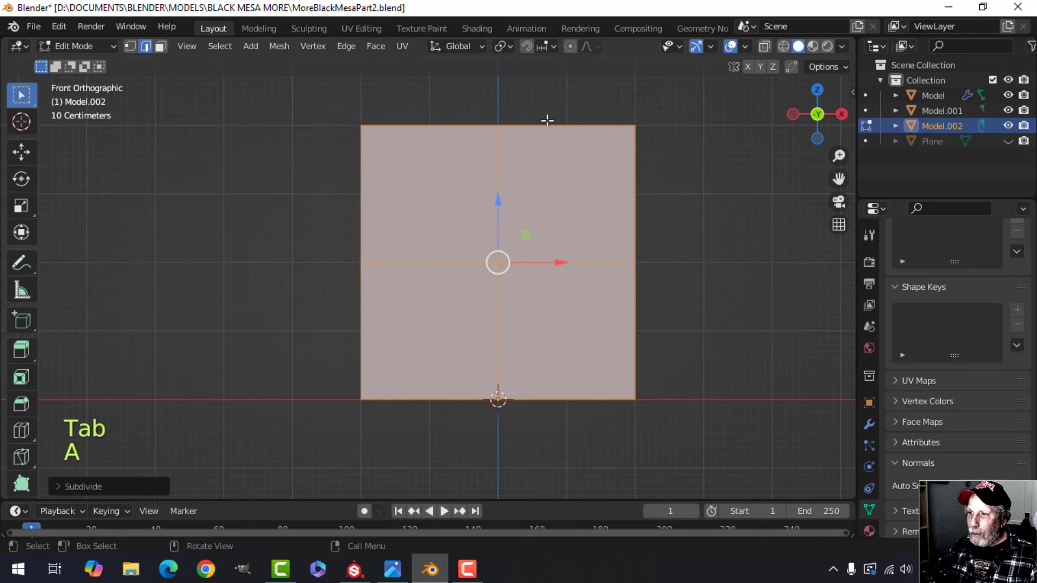
click(82, 488)
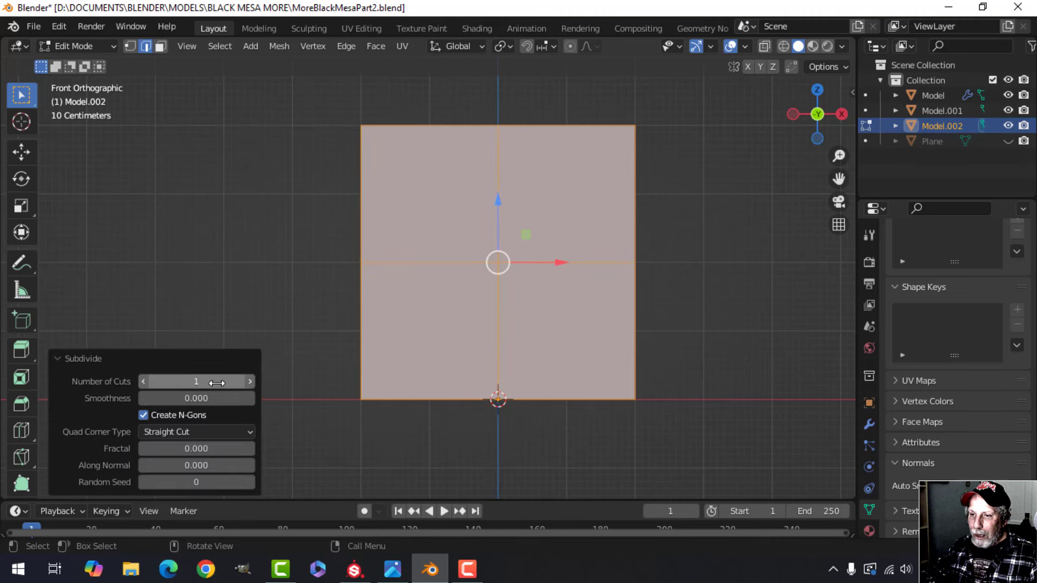
click(245, 381)
text(7)
key(Return)
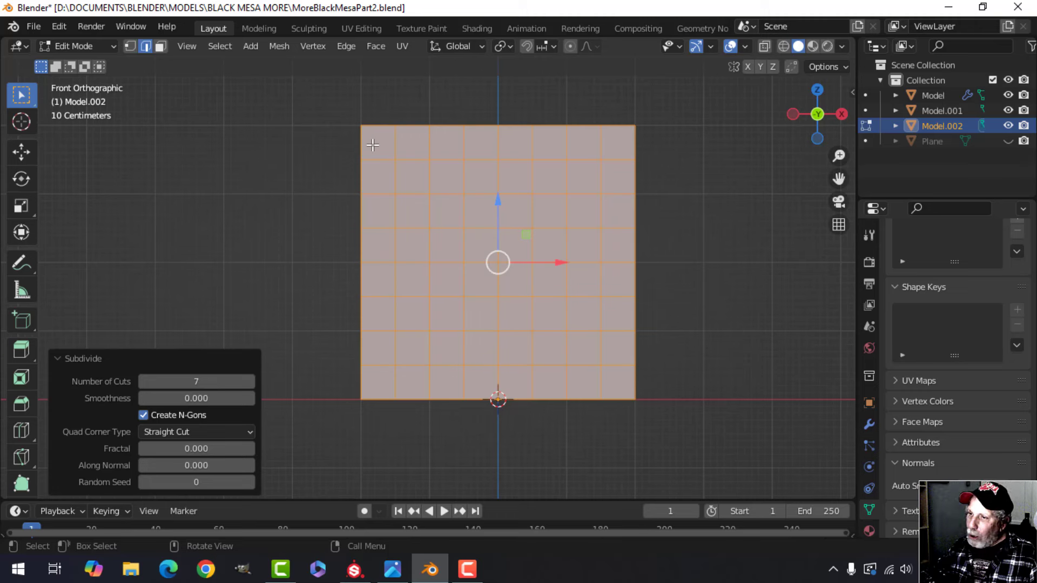
Delete the inner 6 by 6 block of faces from the Model.002 grid, keeping the one-face-wide border
key(3)
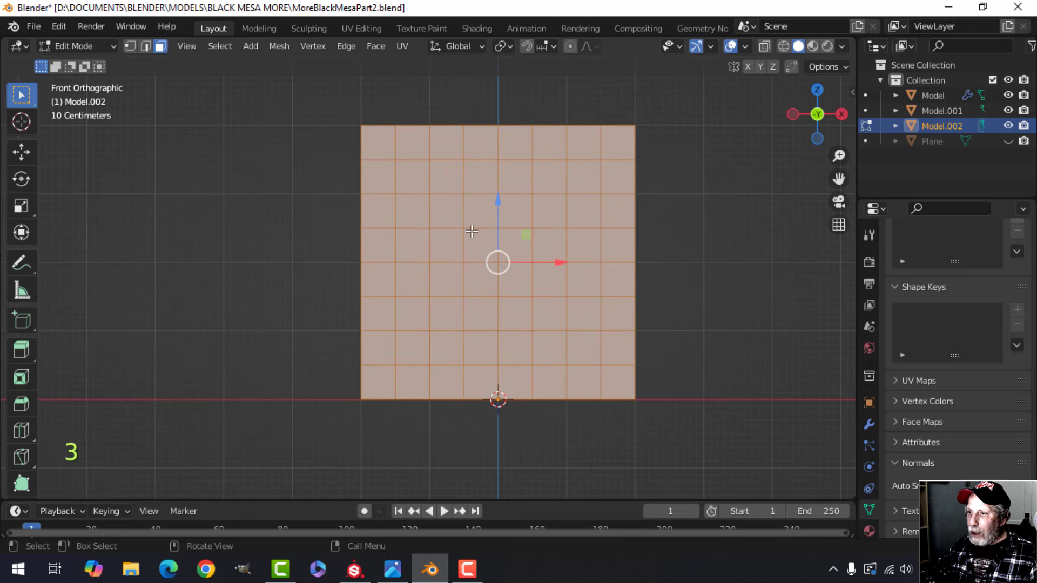
key(alt+a)
key(c)
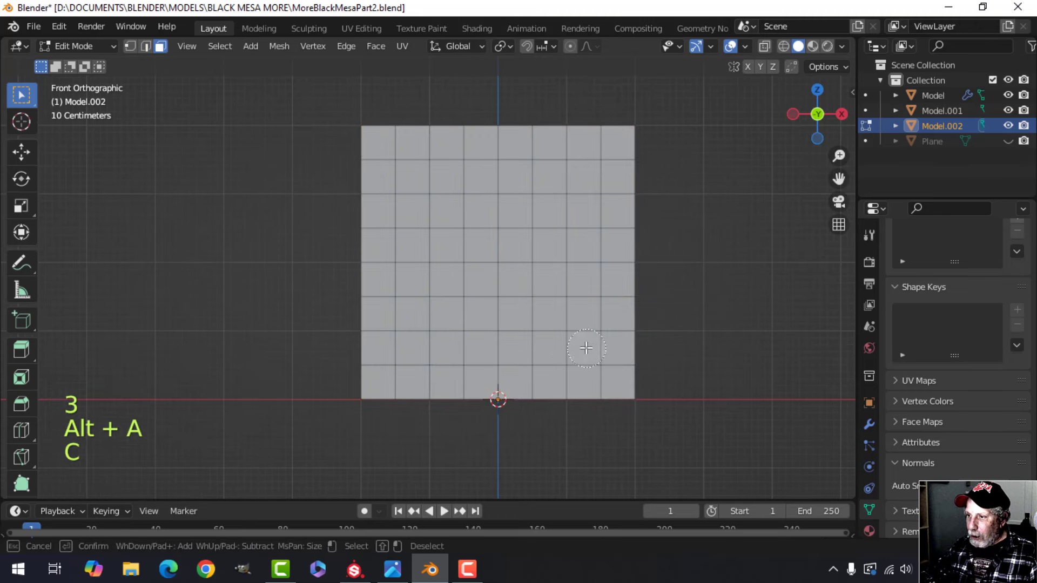
mouse_move(569, 339)
mouse_down()
mouse_move(564, 181)
mouse_move(454, 183)
mouse_move(429, 225)
mouse_move(426, 325)
mouse_move(489, 340)
mouse_move(491, 265)
mouse_up()
key(Escape)
key(x)
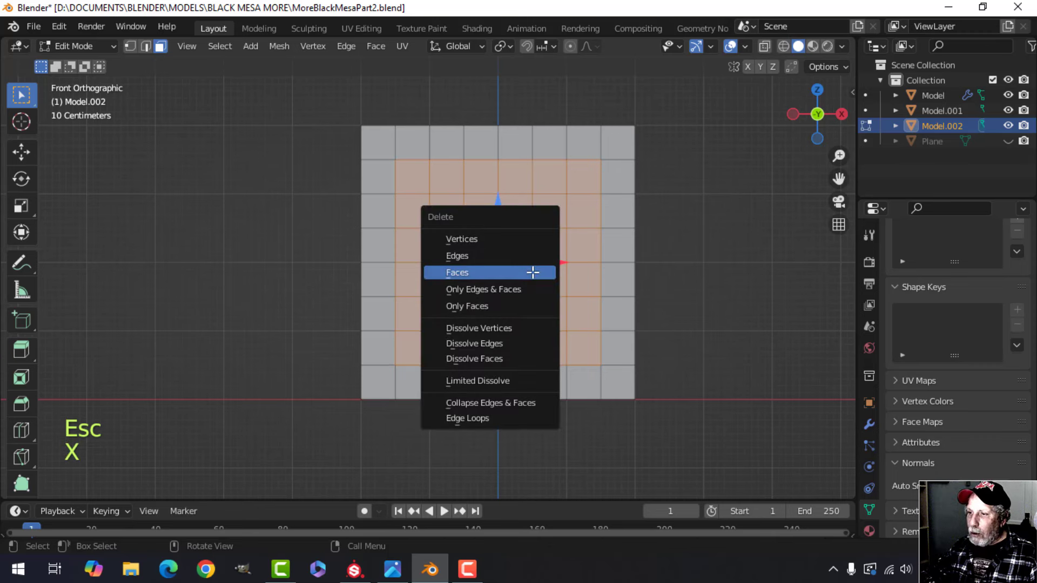
click(533, 272)
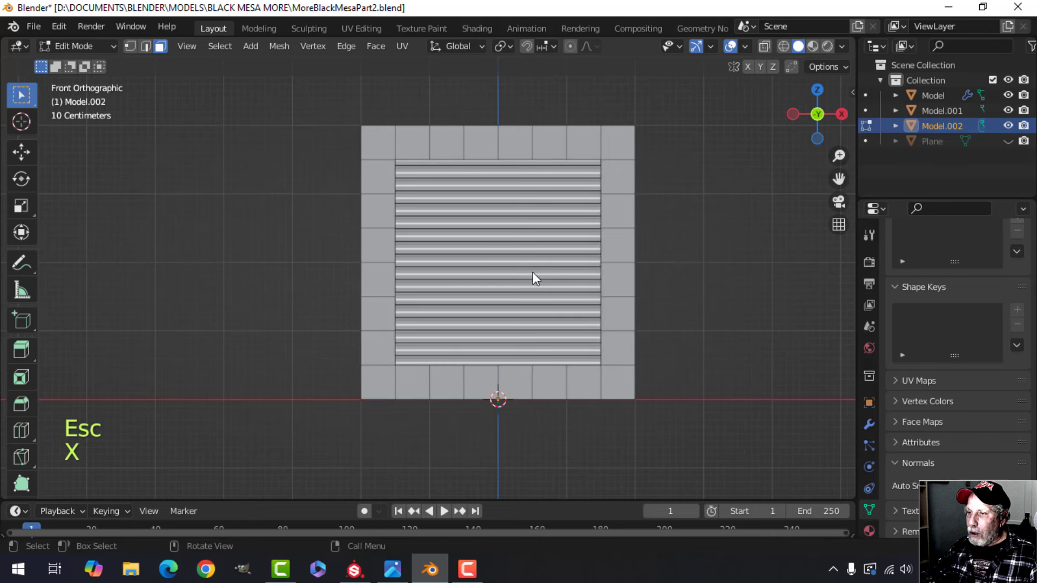
Select all the border faces of Model.002 and split them from each other with Faces by Edges
key(a)
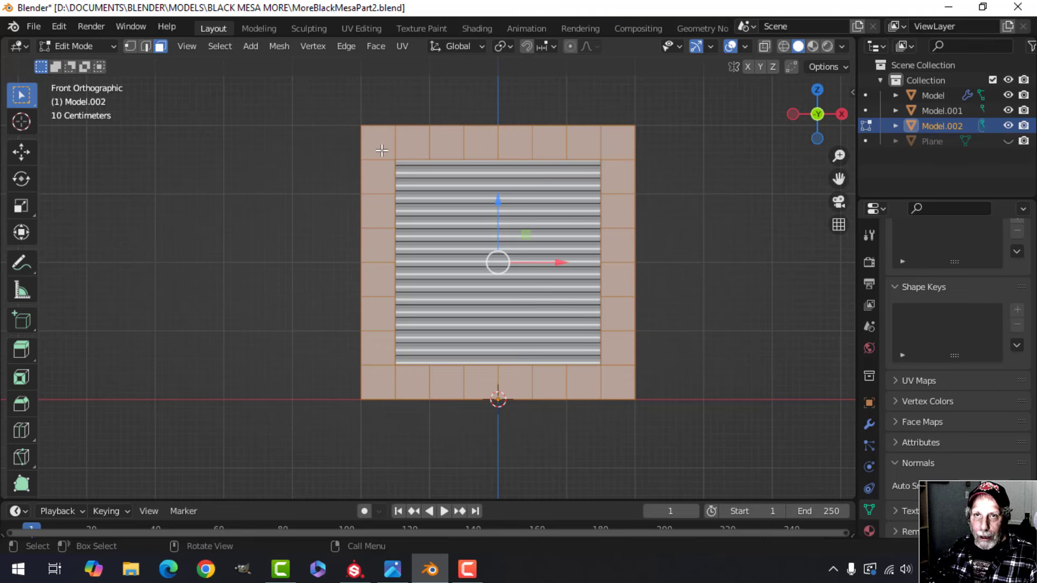
click(278, 47)
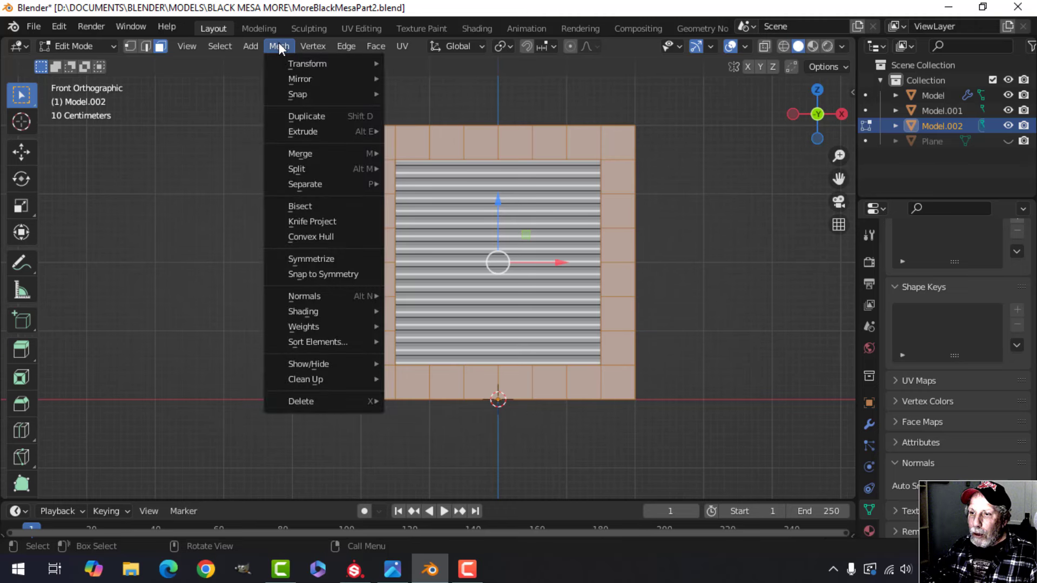
mouse_move(322, 170)
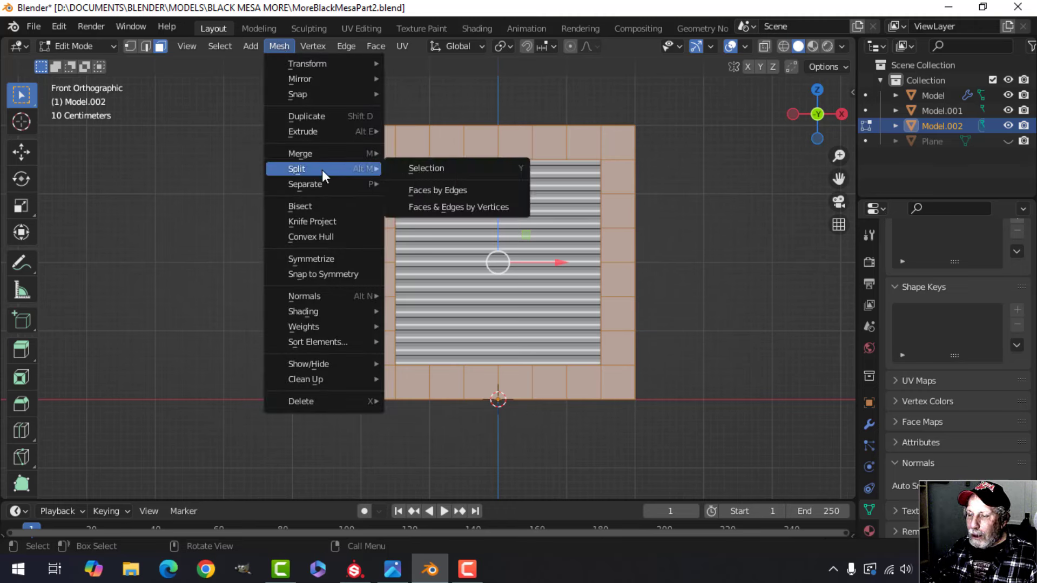
click(426, 191)
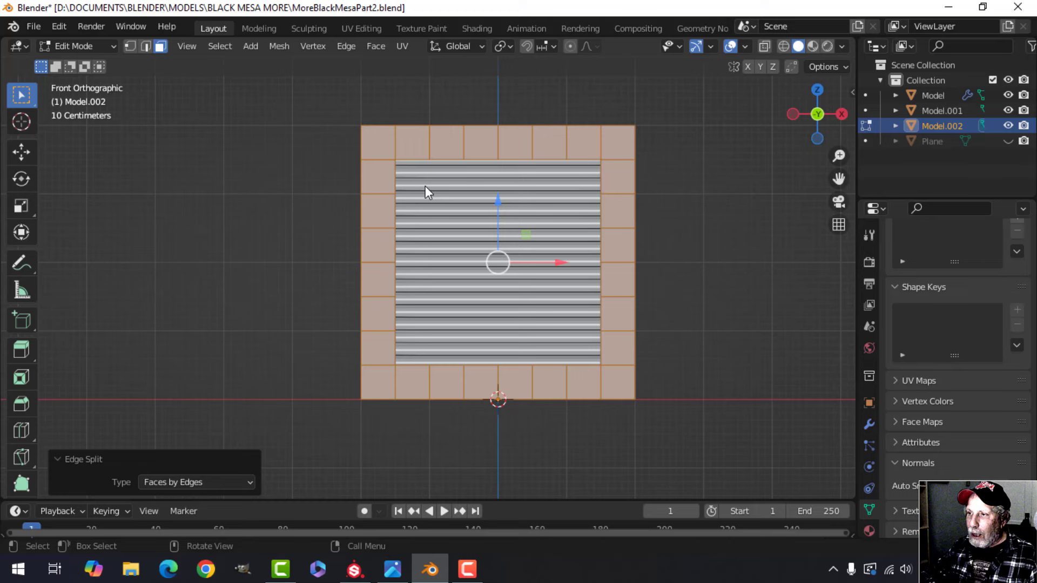
Set the pivot to Individual Origins and scale every border face by about 0.425 into small separate squares
click(503, 47)
click(525, 97)
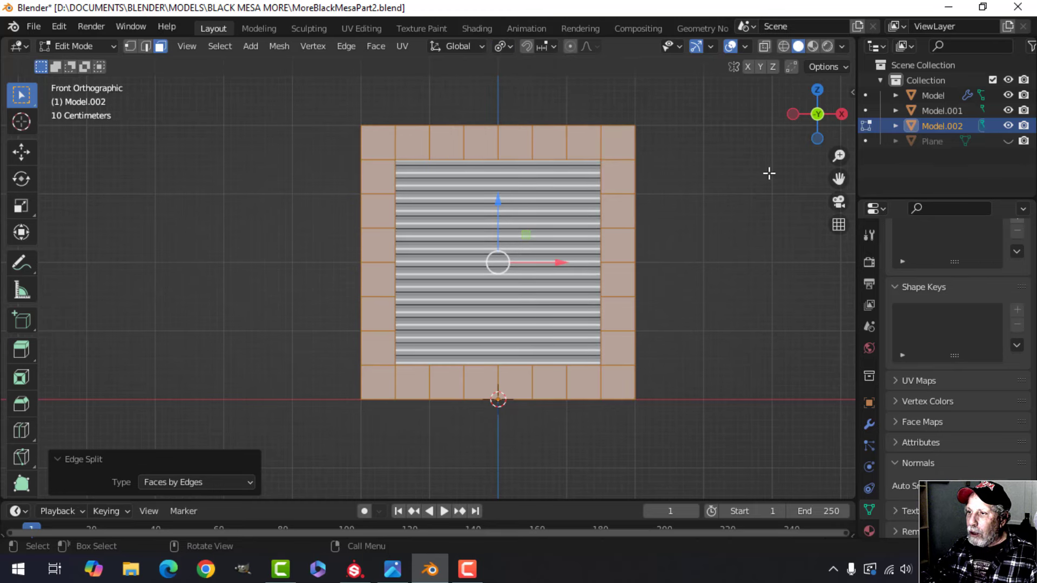
key(s)
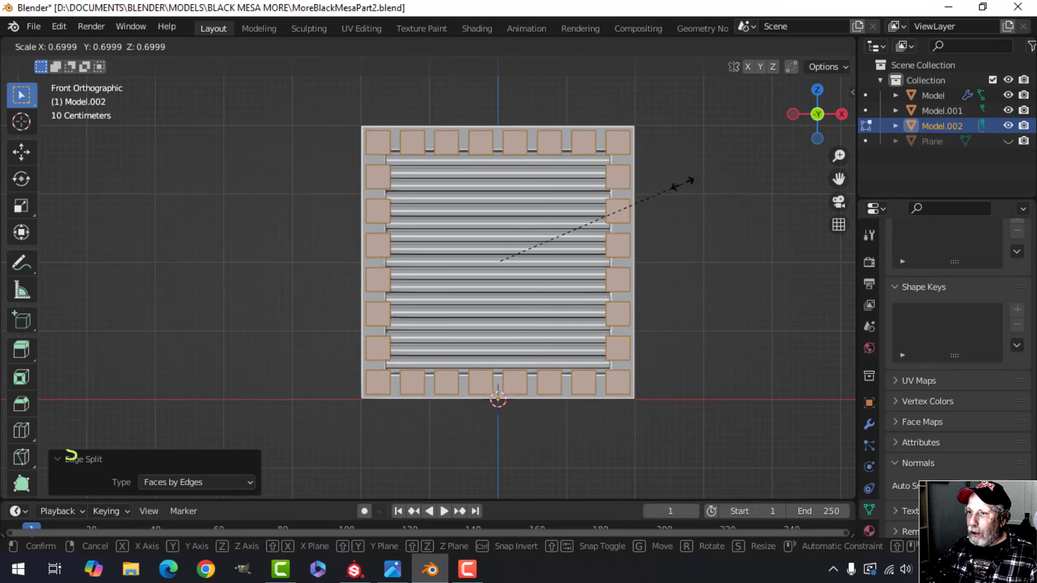
click(597, 191)
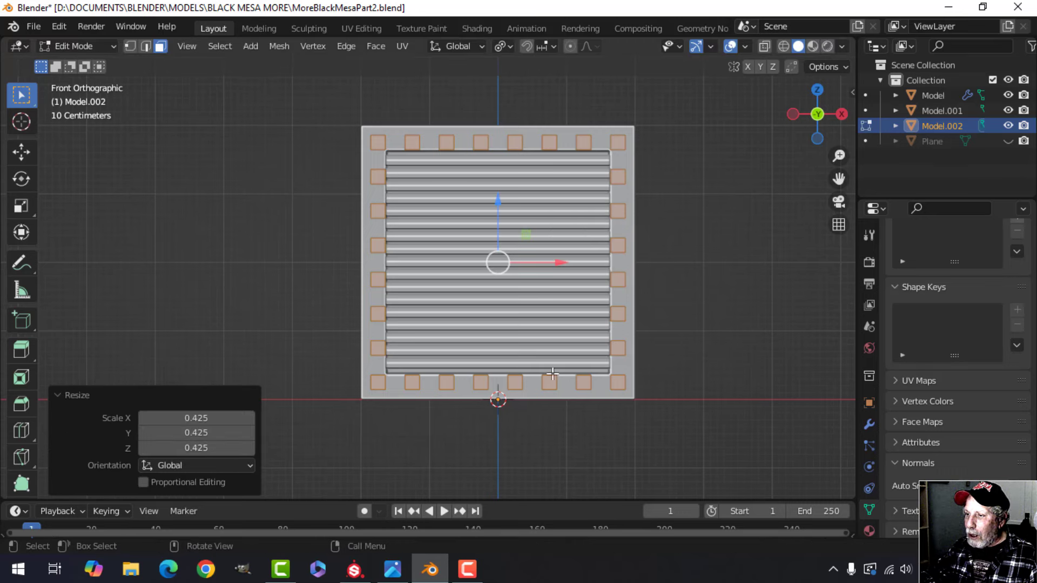
Set the pivot to Median Point and scale the whole ring of squares outward by about 1.035
click(498, 45)
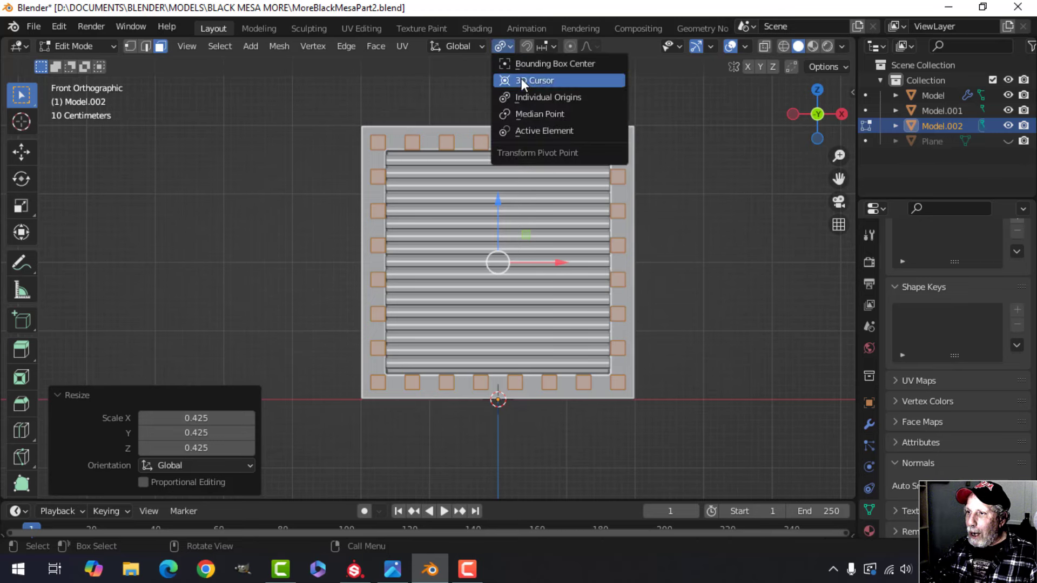
click(533, 111)
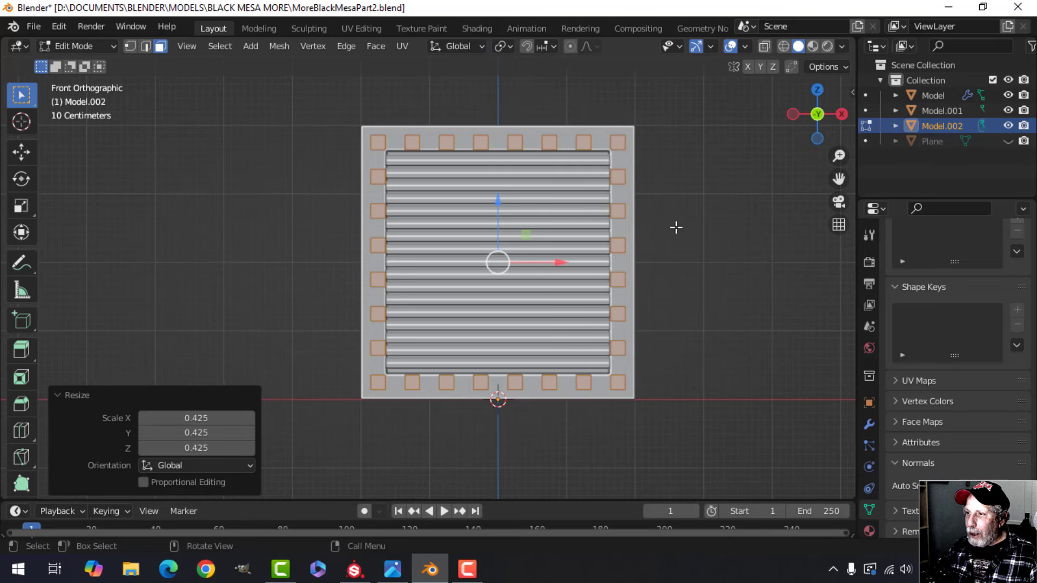
key(s)
key(shift)
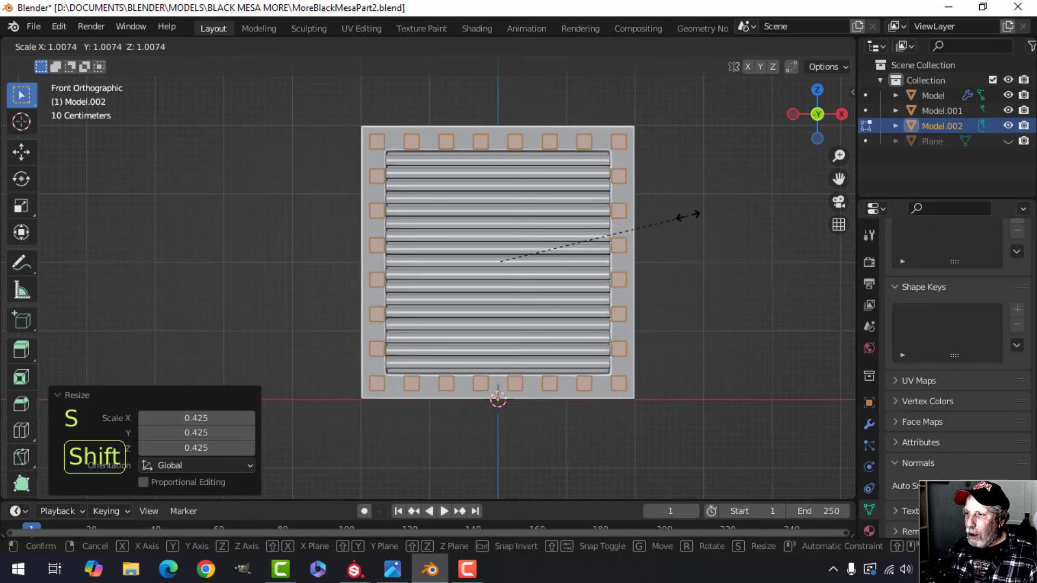
click(729, 181)
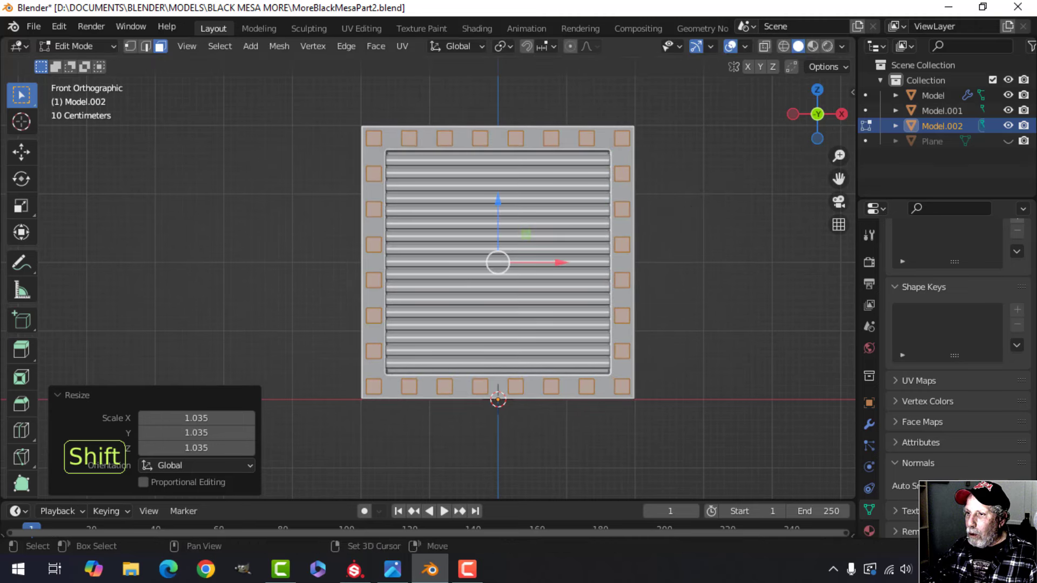
Switch the pivot to Individual Origins and shrink each square in place, by about 0.89 and again by about 0.784
click(469, 47)
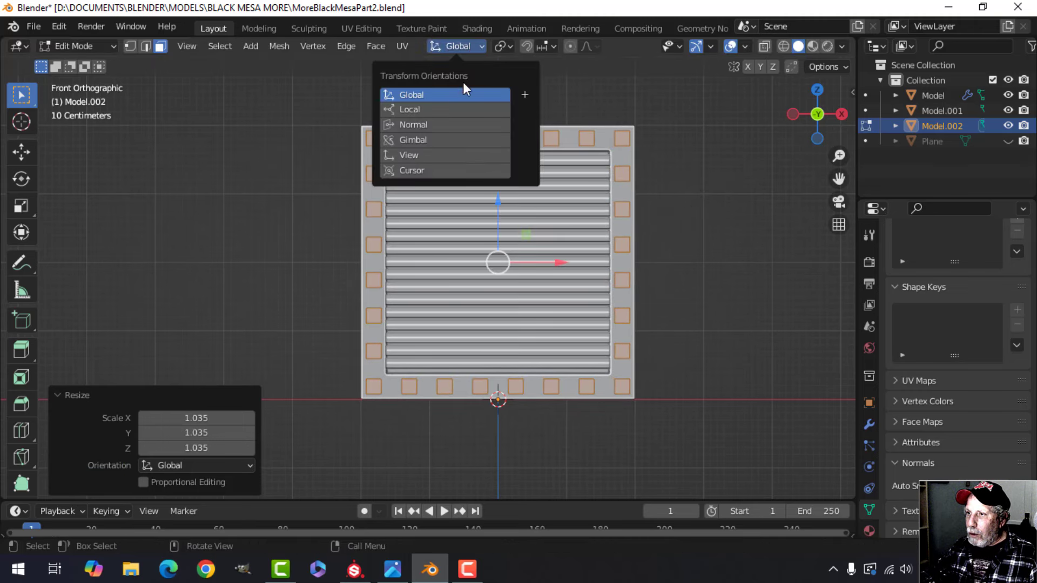
click(504, 46)
click(517, 98)
key(s)
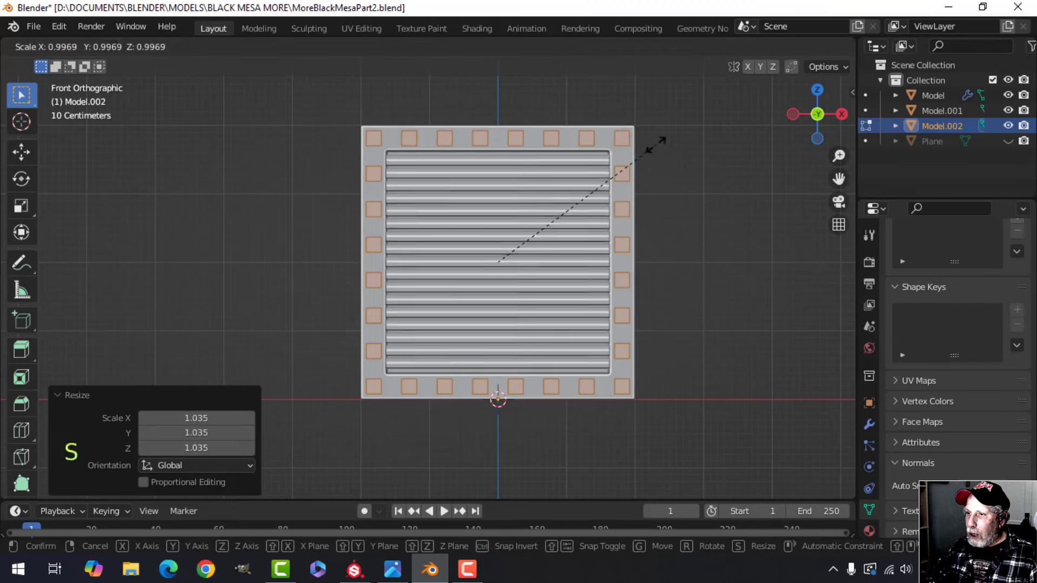
key(shift)
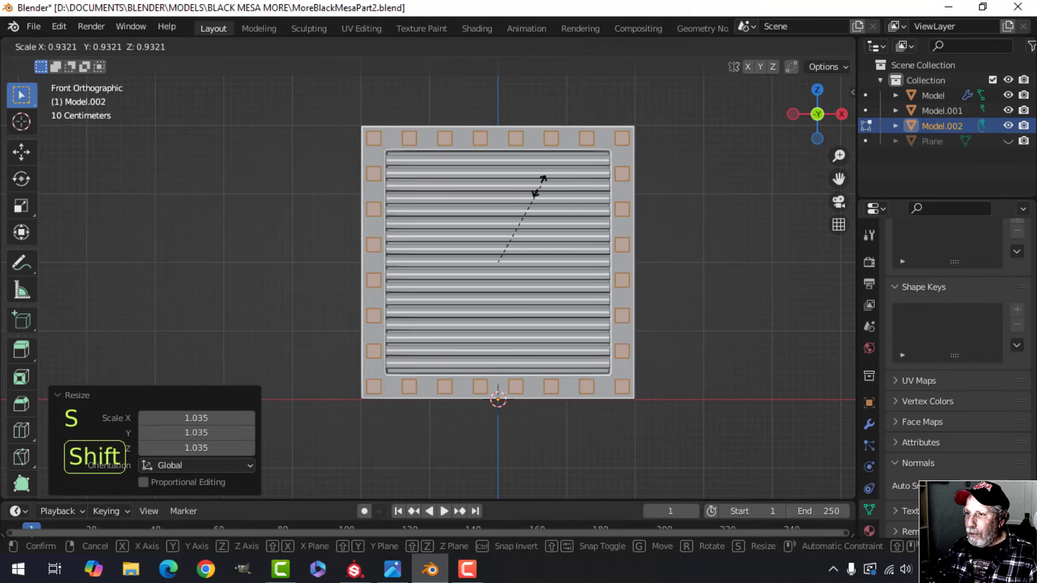
click(492, 253)
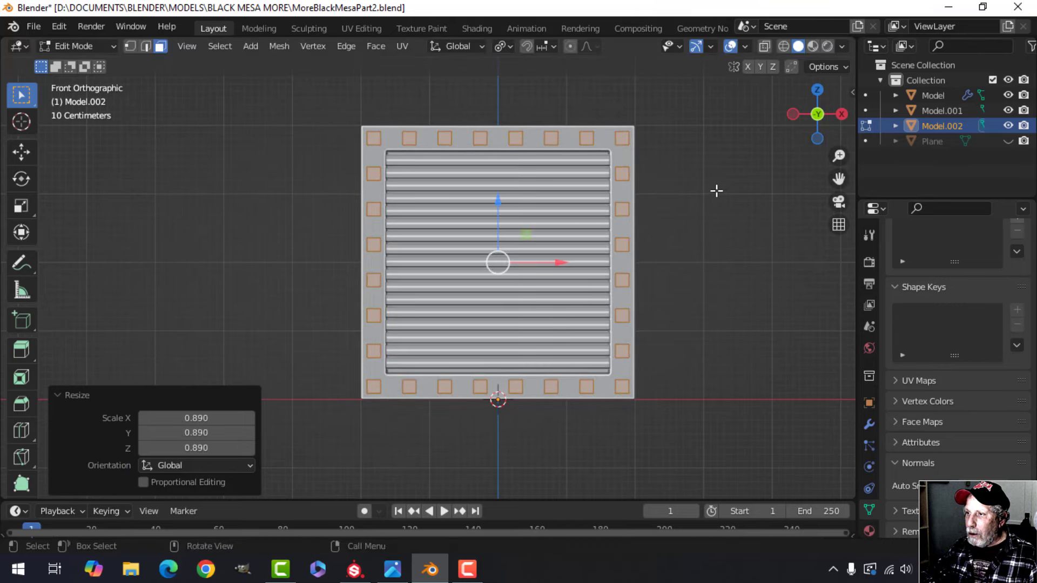
key(s)
key(shift)
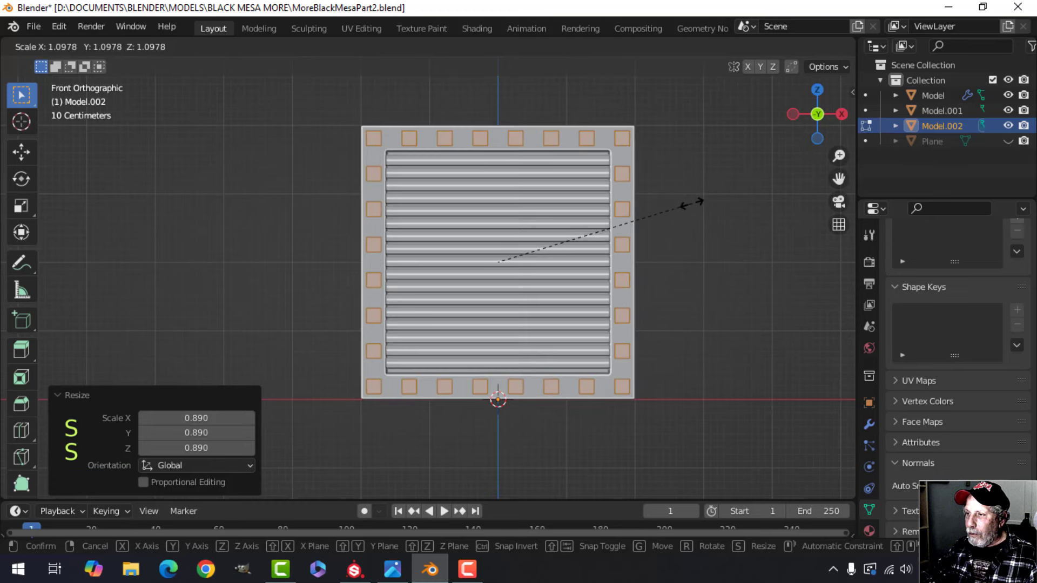
click(620, 215)
Switch the pivot to Median Point and fine-tune the ring of squares by scaling about 0.987 and about 1.007
click(500, 48)
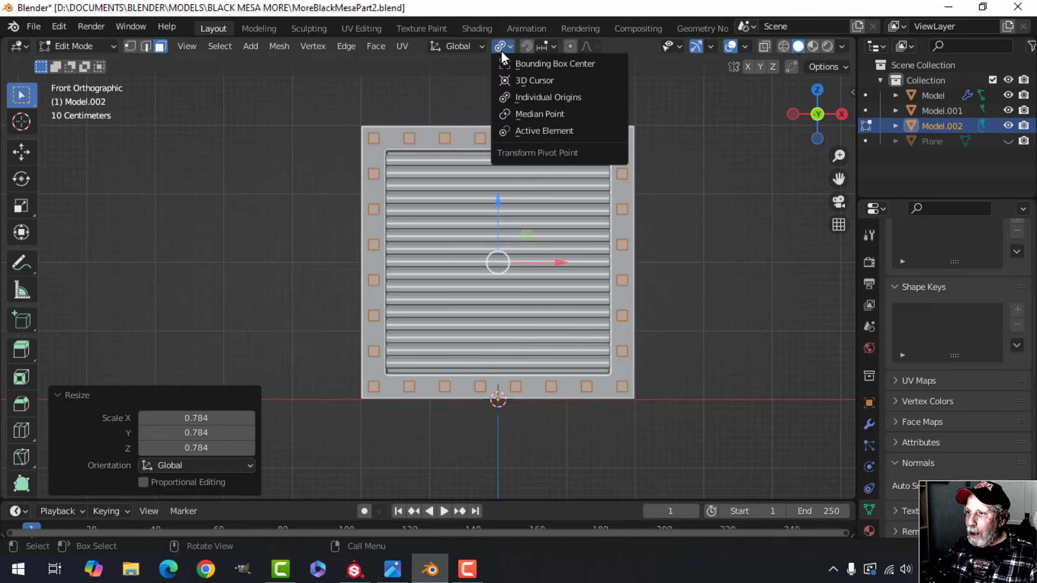
click(527, 112)
key(s)
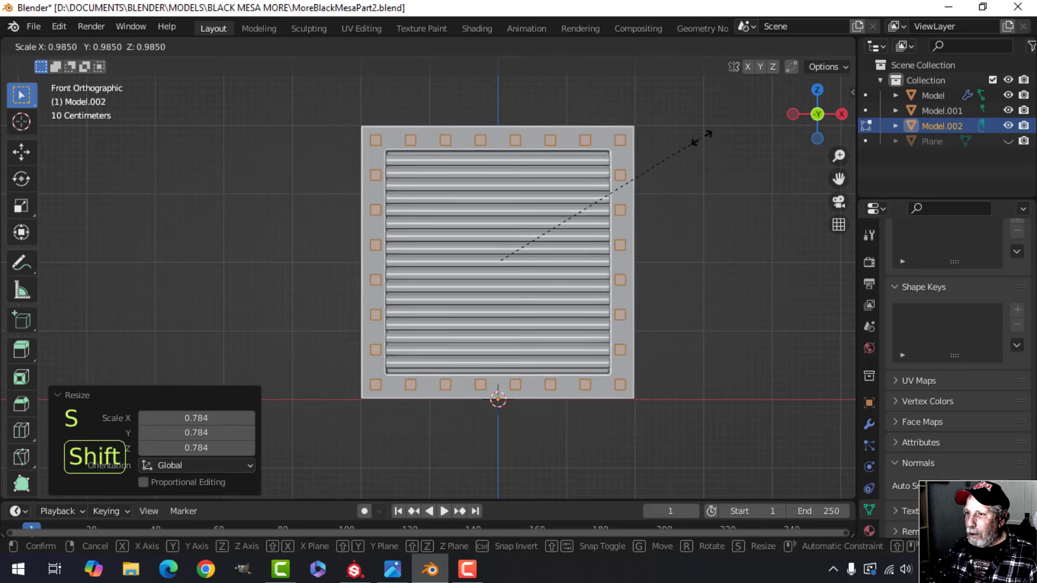
click(722, 133)
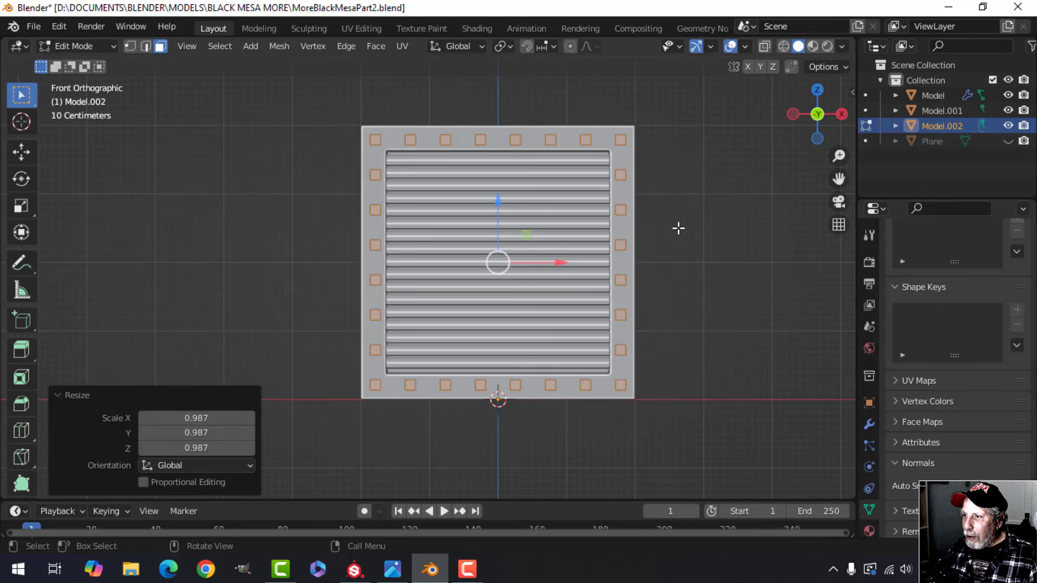
key(s)
click(691, 221)
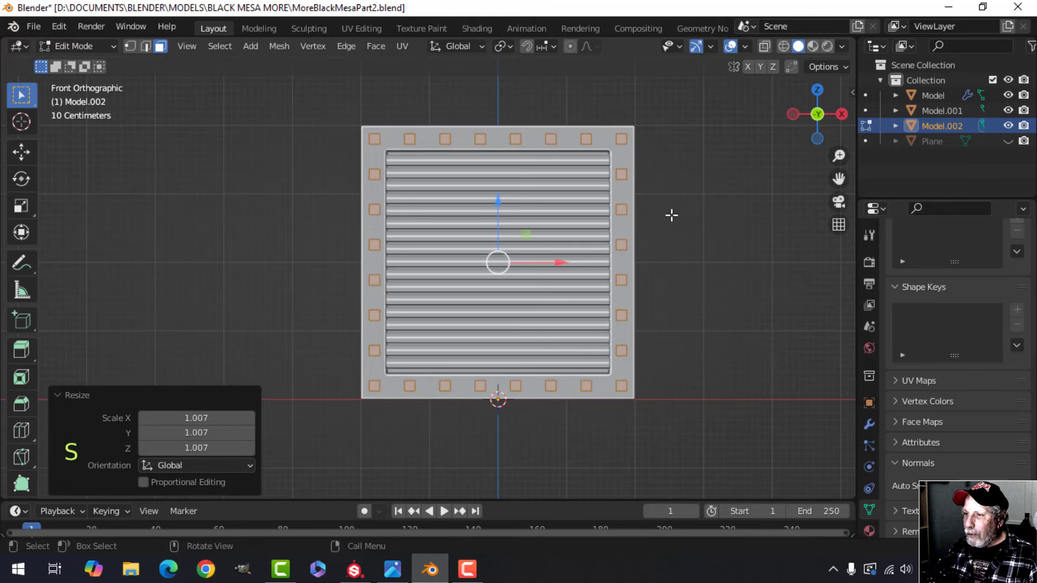
Check the rivets in the CorridorBrighter.jpg reference image, return to Blender and scale each square about its own origin by about 0.847
scroll(648, 213, down, 1)
middle_drag(548, 200, 499, 336)
click(393, 568)
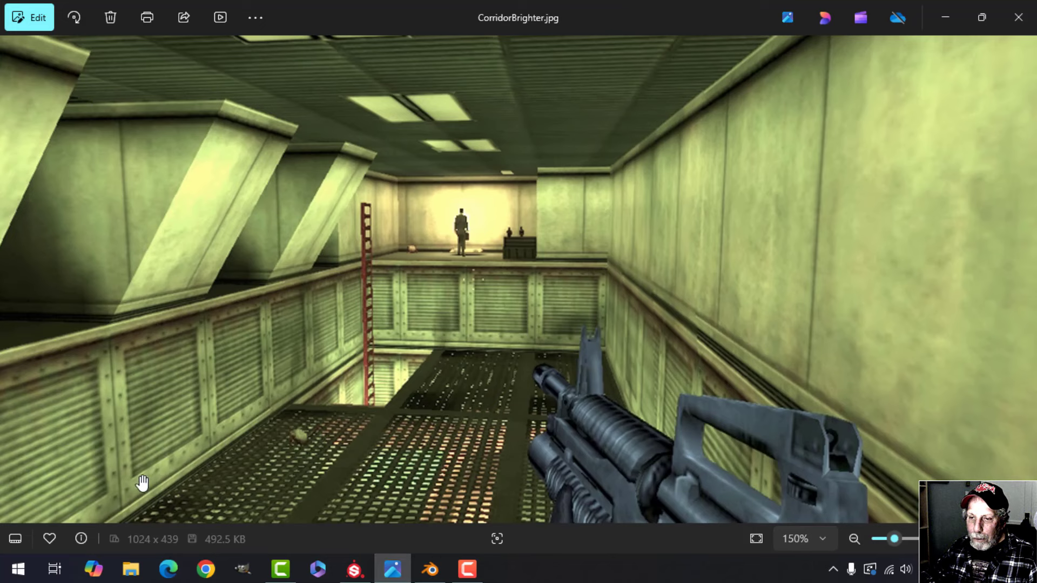
click(430, 568)
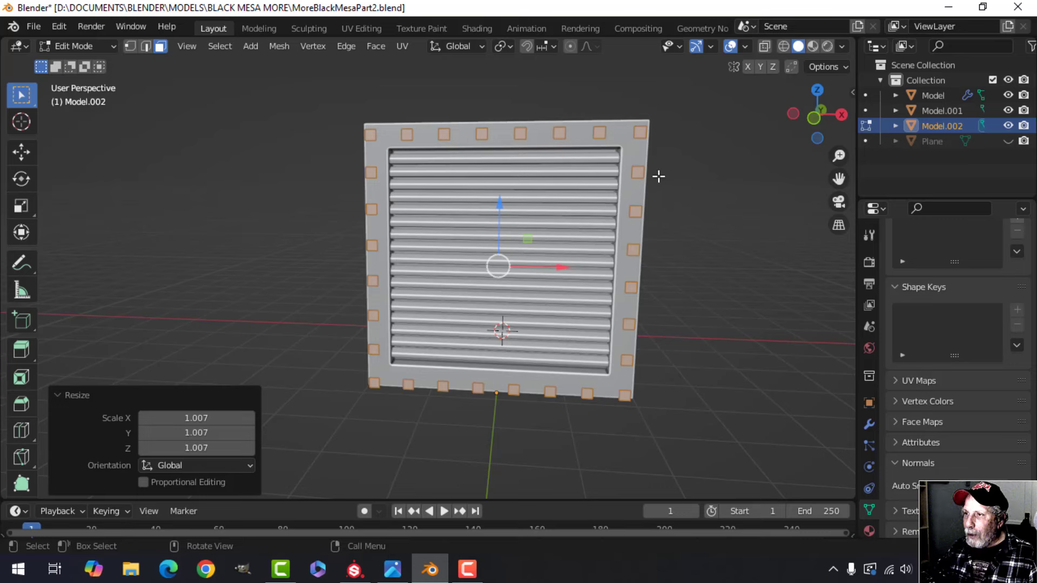
key(KP_1)
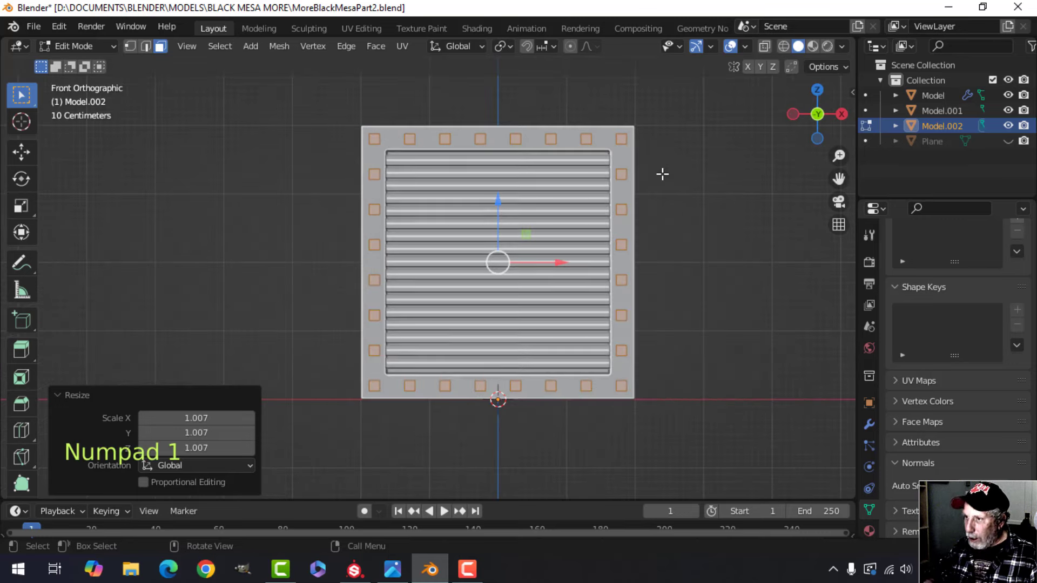
click(501, 46)
click(567, 96)
key(s)
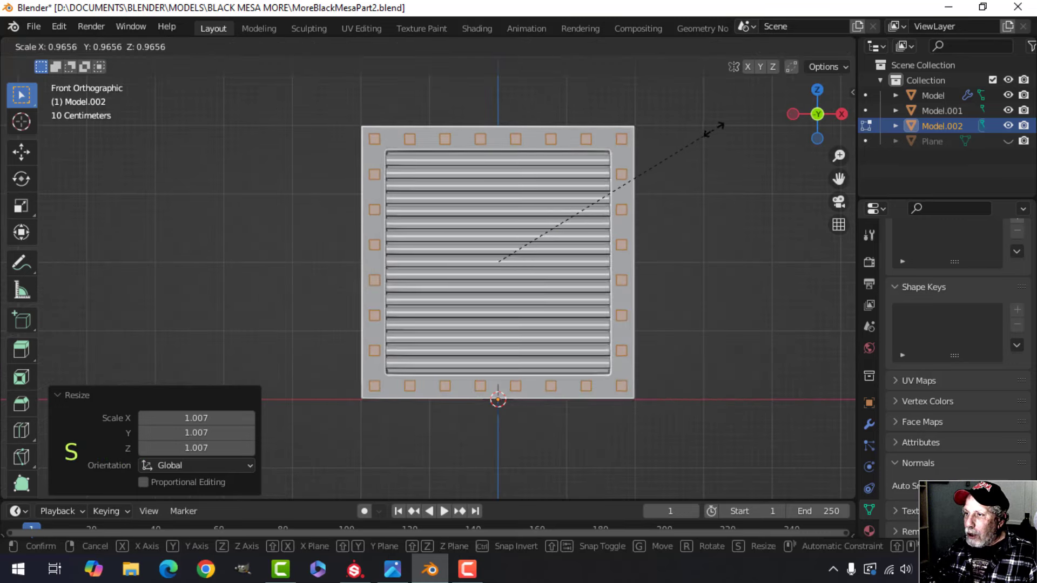
click(683, 141)
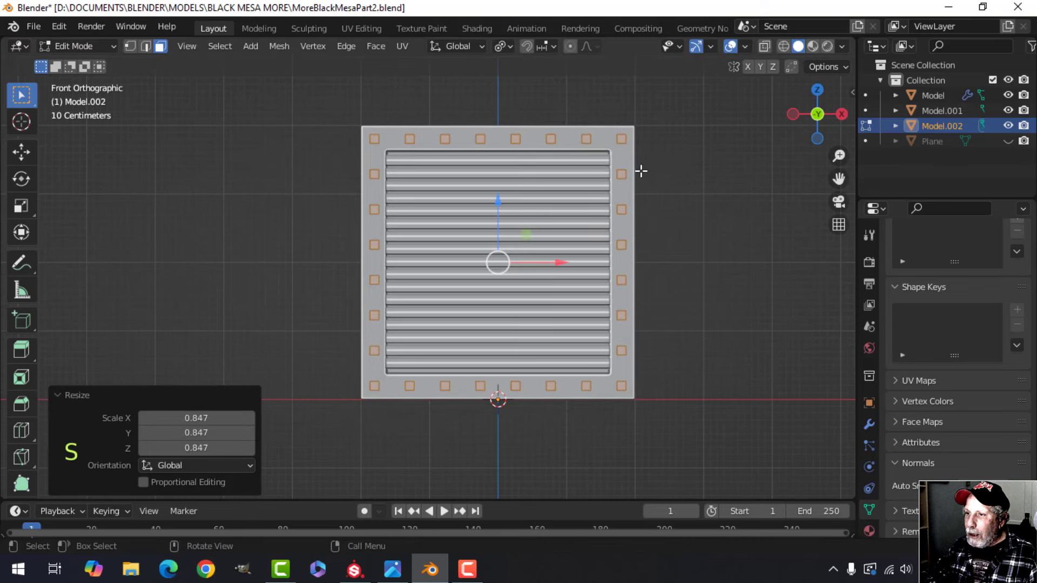
Subdivide all the squares with 1 cut and round them into circles with LoopTools Circle
scroll(633, 174, up, 1)
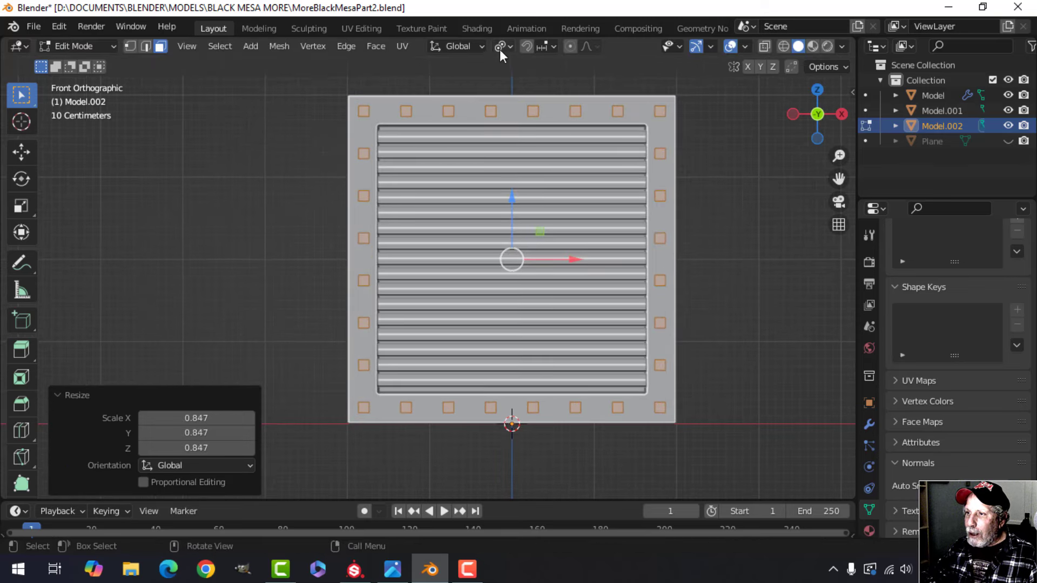
right_click(492, 110)
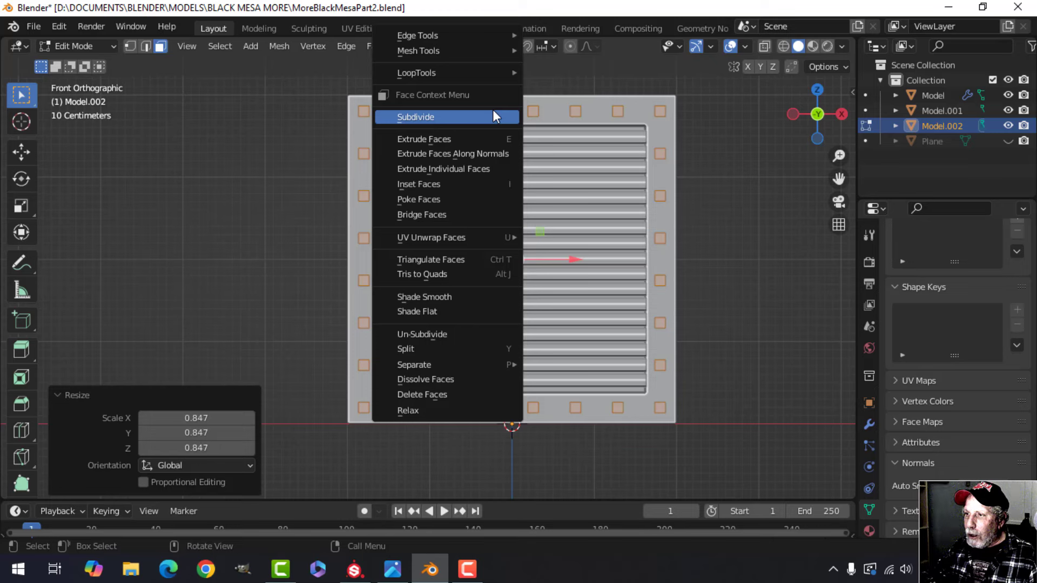
click(493, 114)
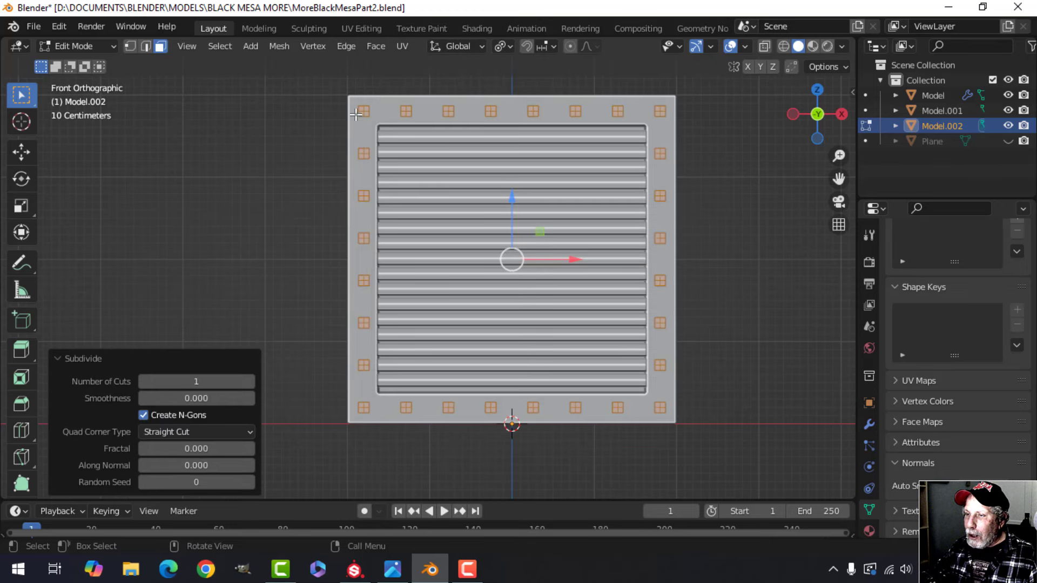
right_click(451, 112)
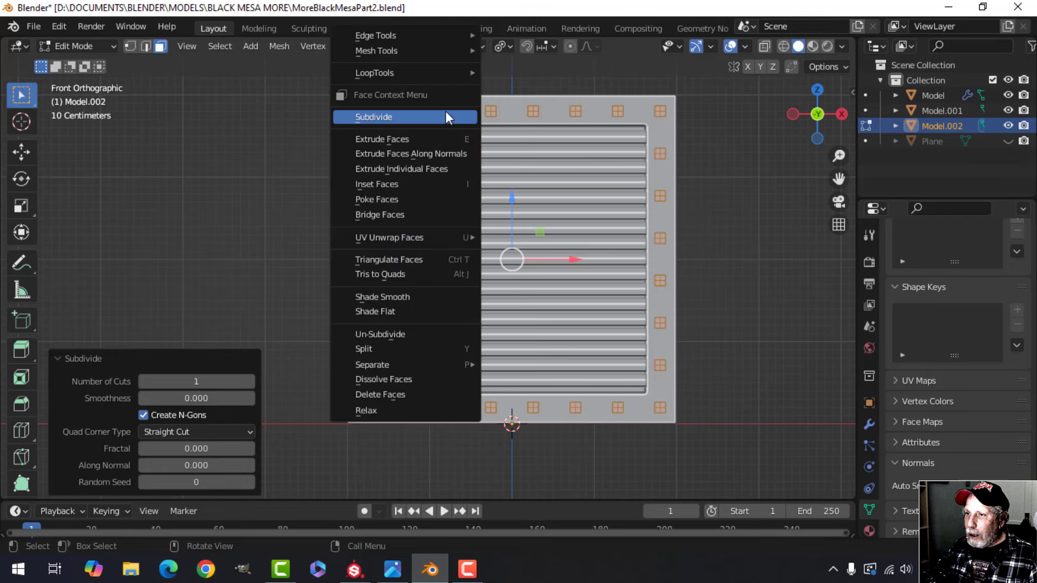
mouse_move(409, 73)
click(498, 86)
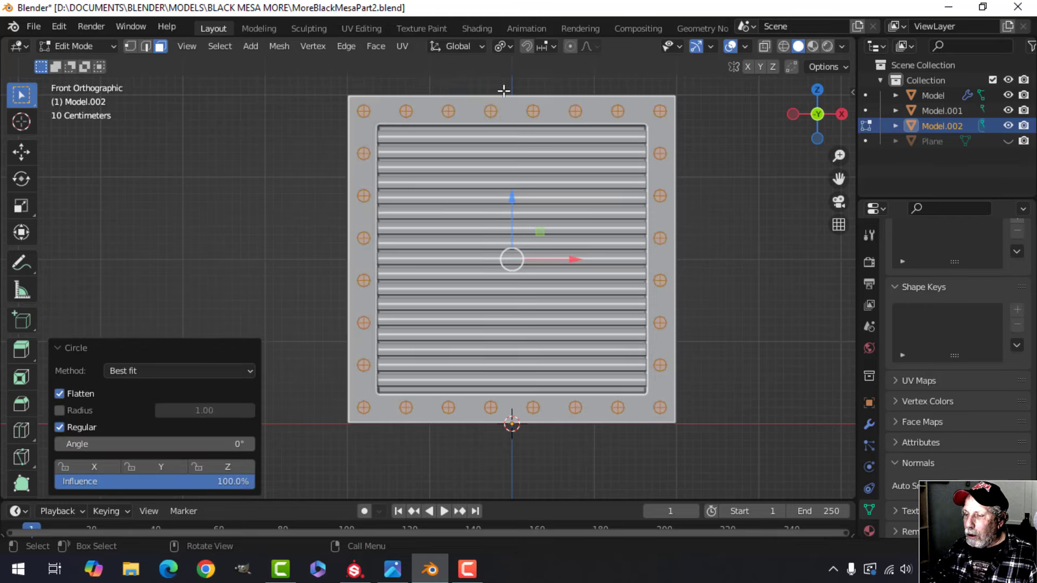
Set the pivot to Median Point and extrude the circles about 0.056 m toward the panel to give the rivets thickness
scroll(555, 143, down, 1)
middle_drag(516, 169, 597, 232)
click(504, 46)
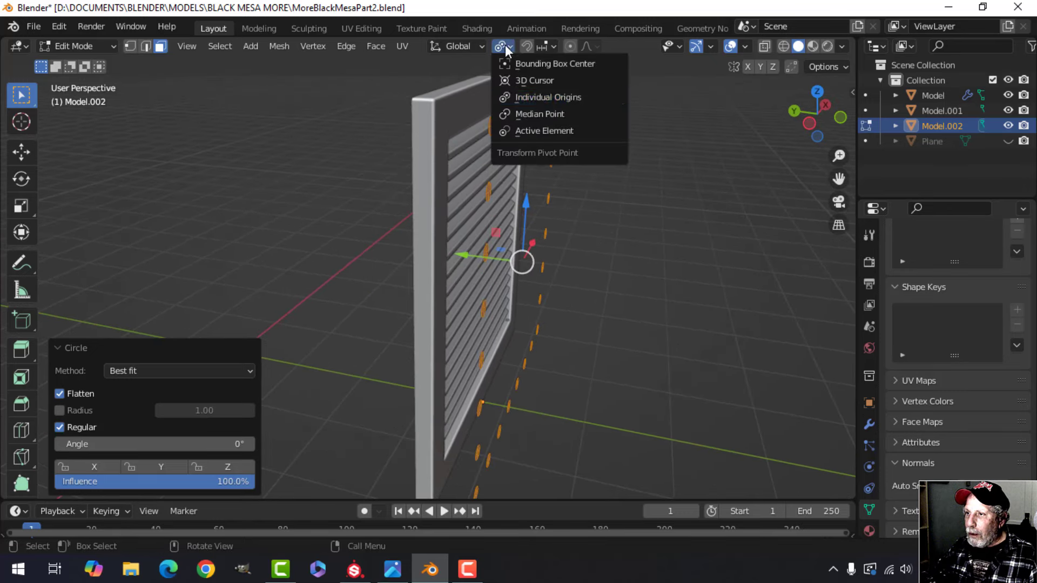
click(539, 113)
shift+middle_drag(618, 159, 598, 167)
key(e)
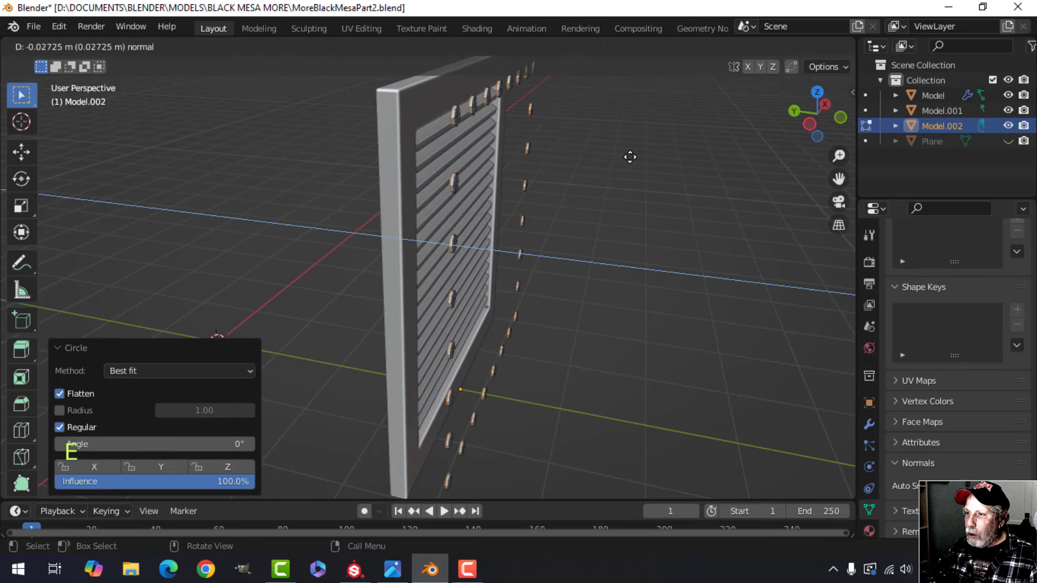
click(628, 156)
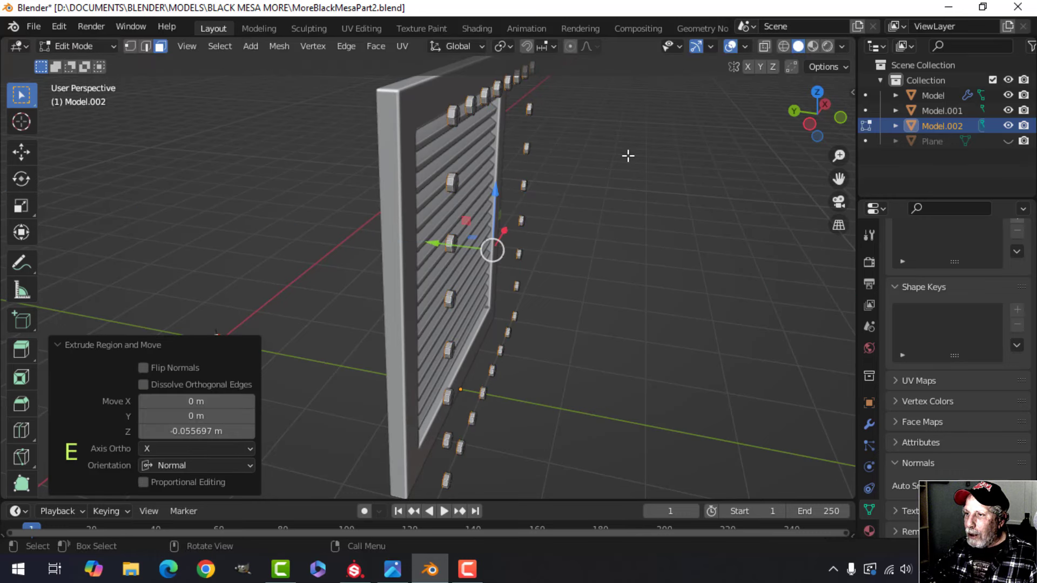
Delete the selected back faces of the extruded rivets and return to Object Mode
key(x)
click(627, 155)
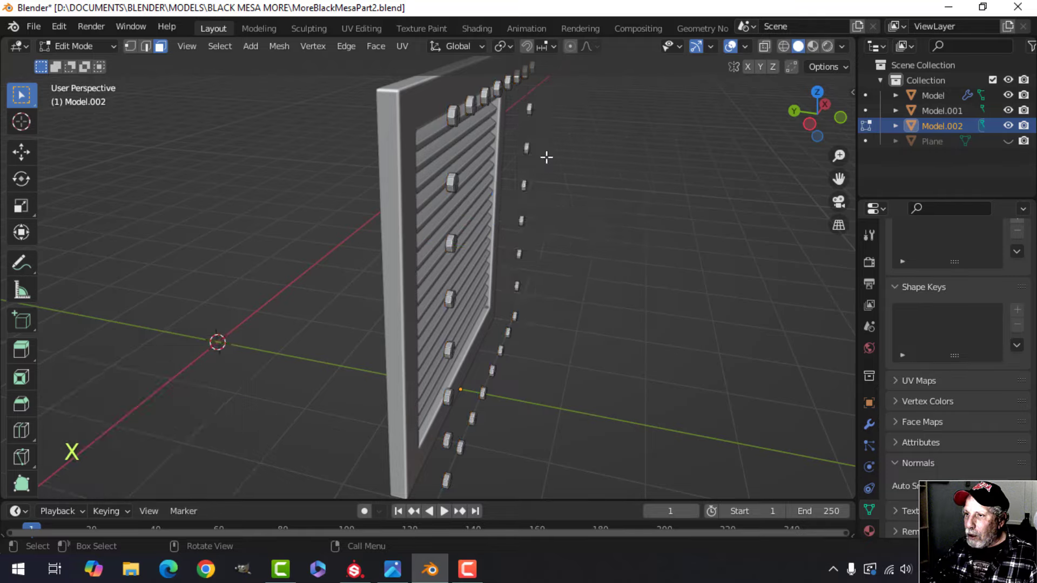
middle_drag(549, 155, 566, 171)
key(Tab)
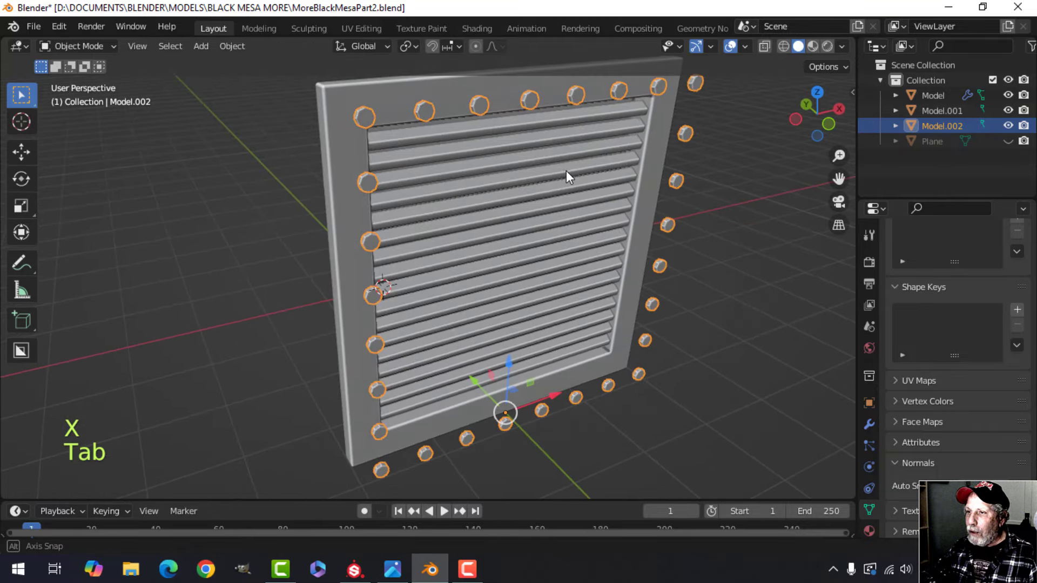
Add a level 1 Subdivision Surface to the rivets and shade them smooth
key(ctrl+1)
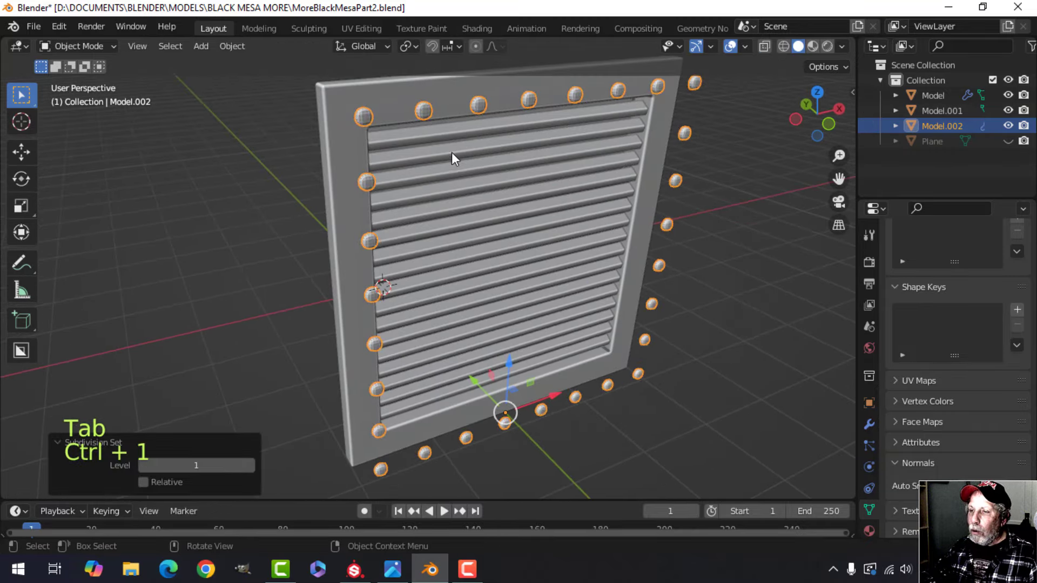
right_click(361, 117)
click(361, 116)
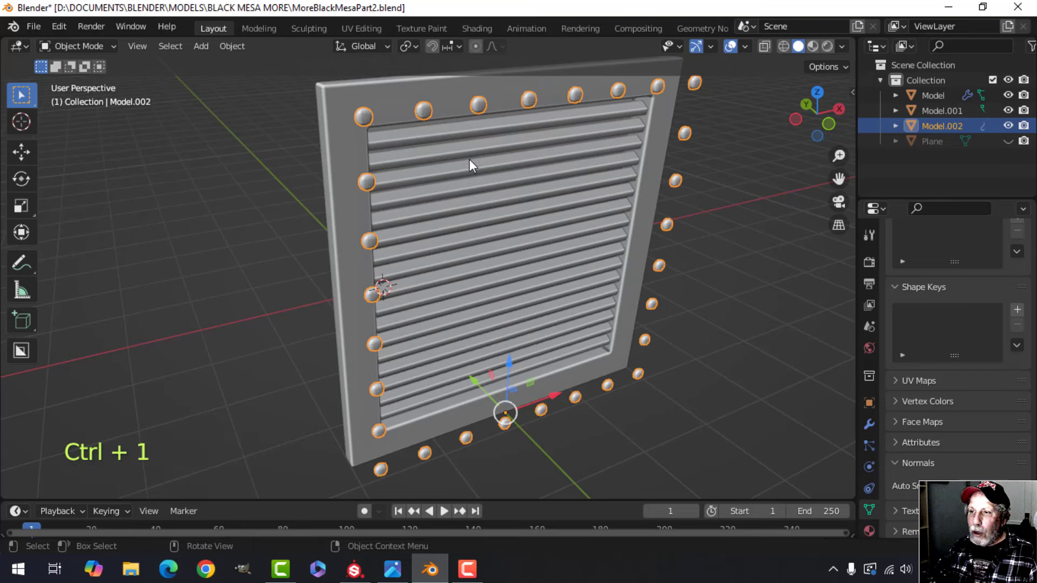
Move all the rivet geometry about 0.34 m along Y in Edit Mode so the rivets sit against the frame, and return to Object Mode
key(Tab)
key(a)
middle_drag(443, 164, 520, 192)
key(g)
key(y)
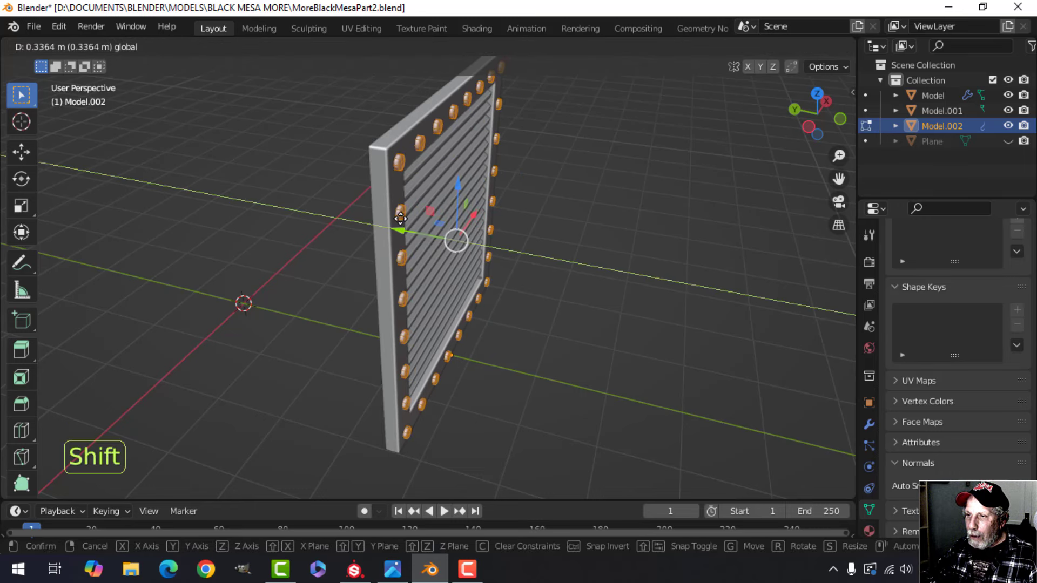
click(401, 221)
key(Tab)
Deselect everything and examine the rivets' placement on the frame from the front and at an angle
middle_drag(528, 204, 423, 194)
scroll(422, 193, down, 3)
key(alt+a)
middle_drag(542, 236, 512, 189)
key(KP_1)
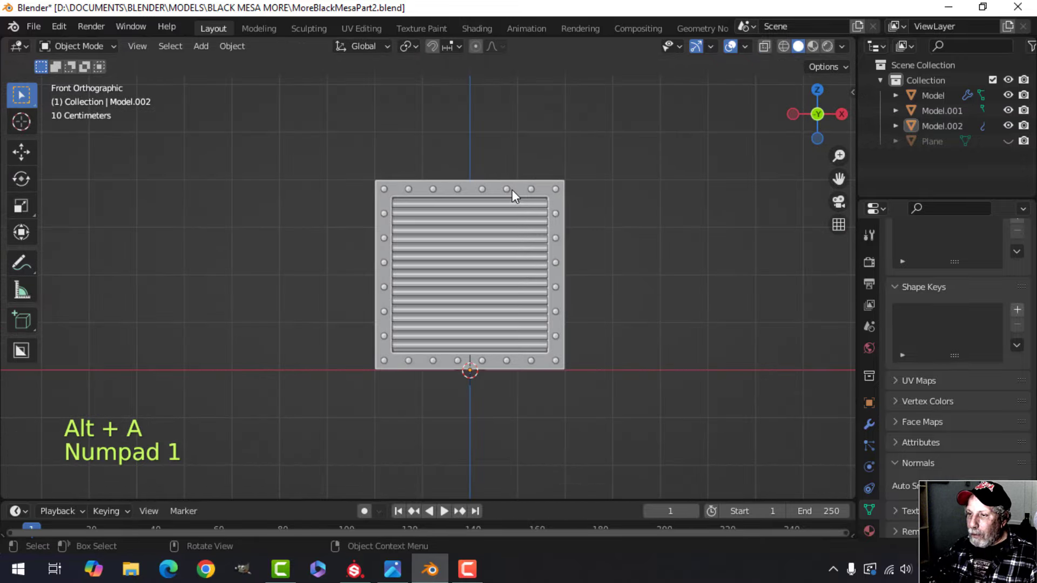
scroll(512, 190, up, 2)
scroll(512, 190, down, 2)
middle_drag(526, 252, 498, 207)
scroll(472, 171, up, 3)
scroll(498, 202, down, 2)
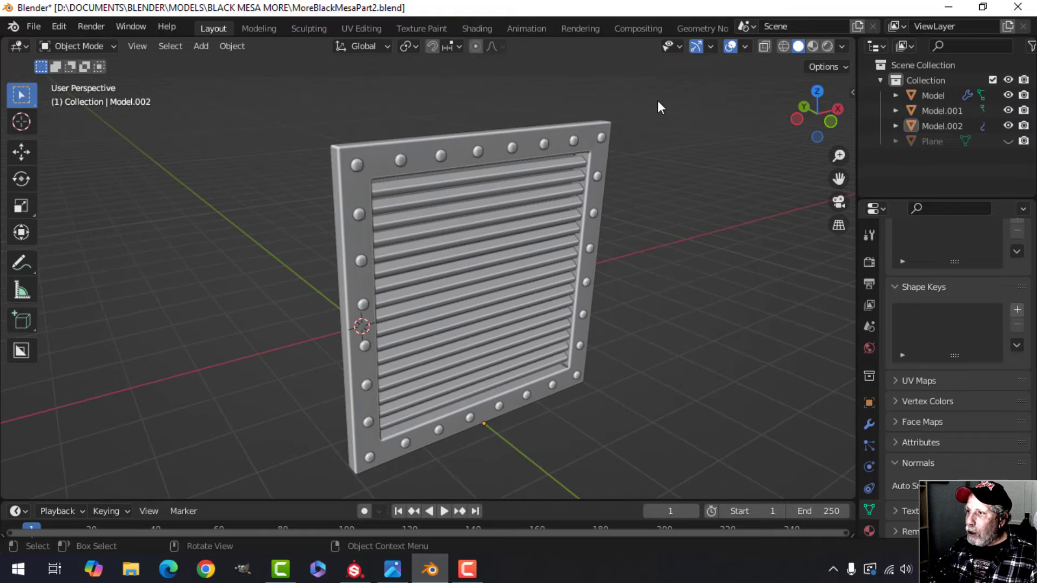
Turn on the Face Orientation overlay and recalculate the slats' normals to the outside
click(745, 46)
click(688, 322)
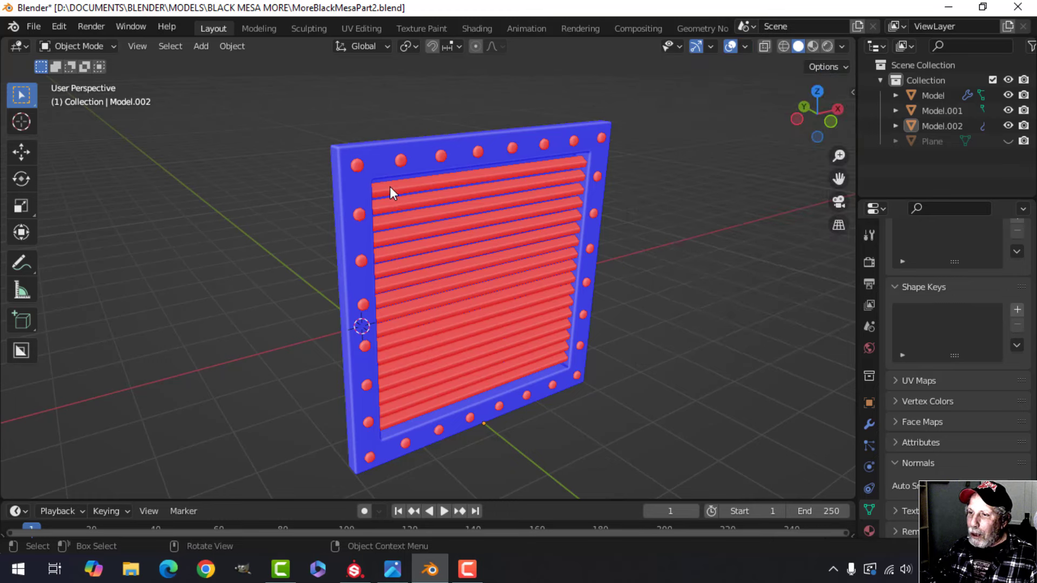
click(391, 187)
key(Tab)
key(a)
key(alt+n)
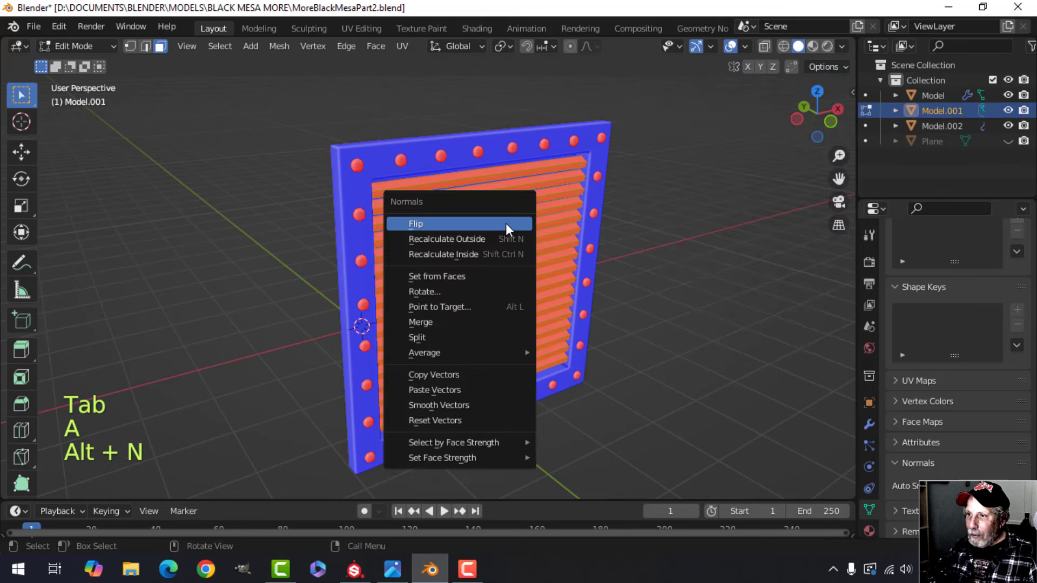
click(499, 243)
key(Tab)
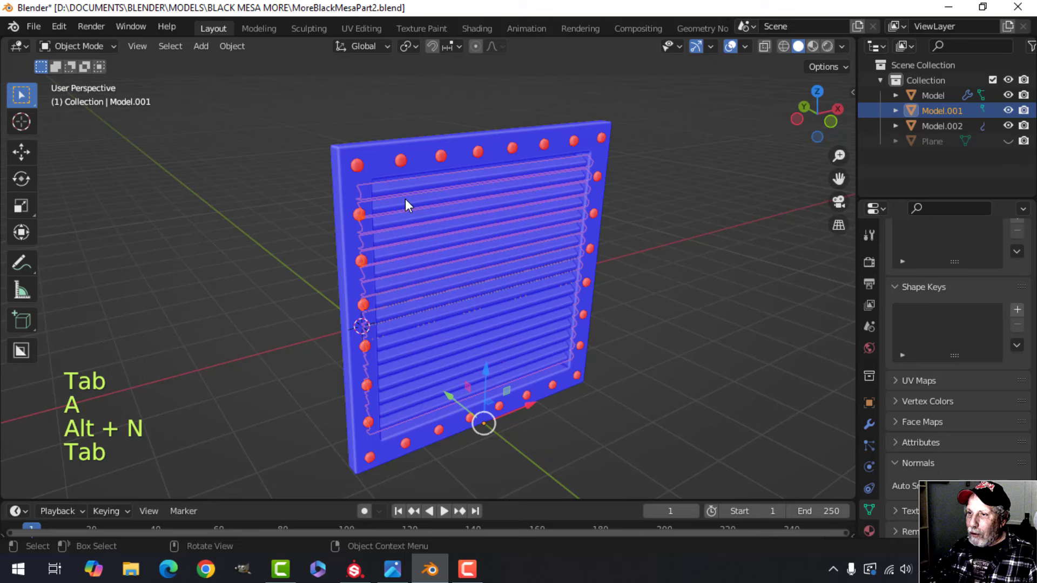
Recalculate the normals of all the rivets to the outside, return to Object Mode and deselect everything
click(358, 169)
key(Tab)
key(a)
key(alt+n)
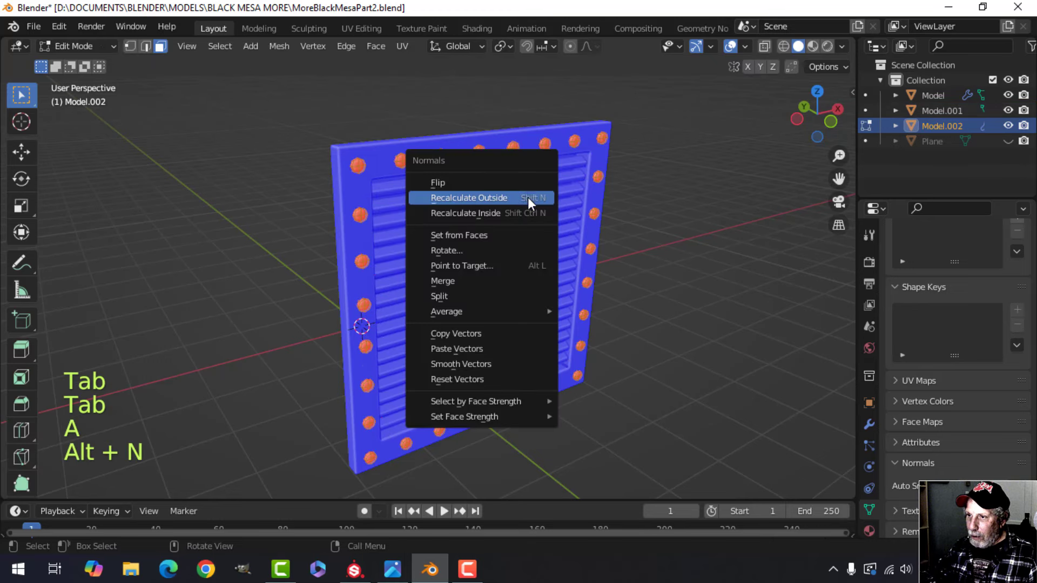
click(527, 196)
key(Tab)
key(alt+a)
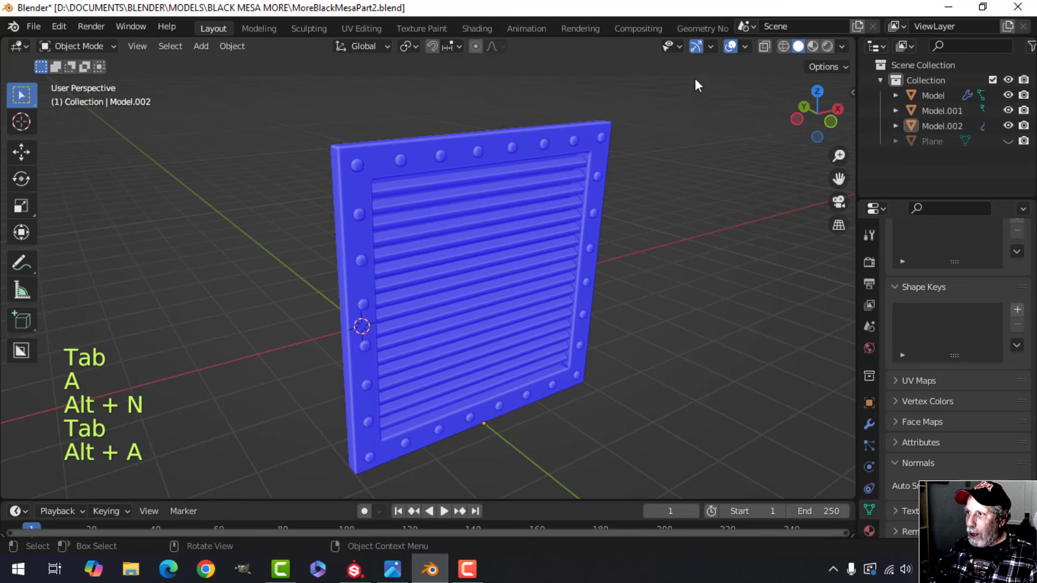
Turn off the Face Orientation overlay, check the panel from the front and save the file
click(744, 46)
click(678, 320)
scroll(510, 235, down, 2)
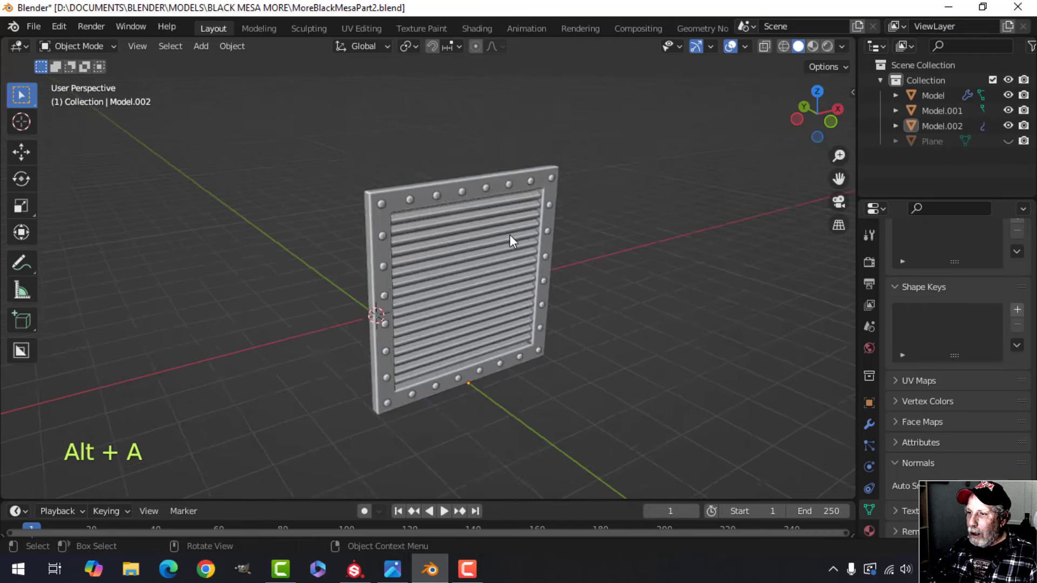
alt+middle_drag(510, 234, 446, 211)
key(KP_1)
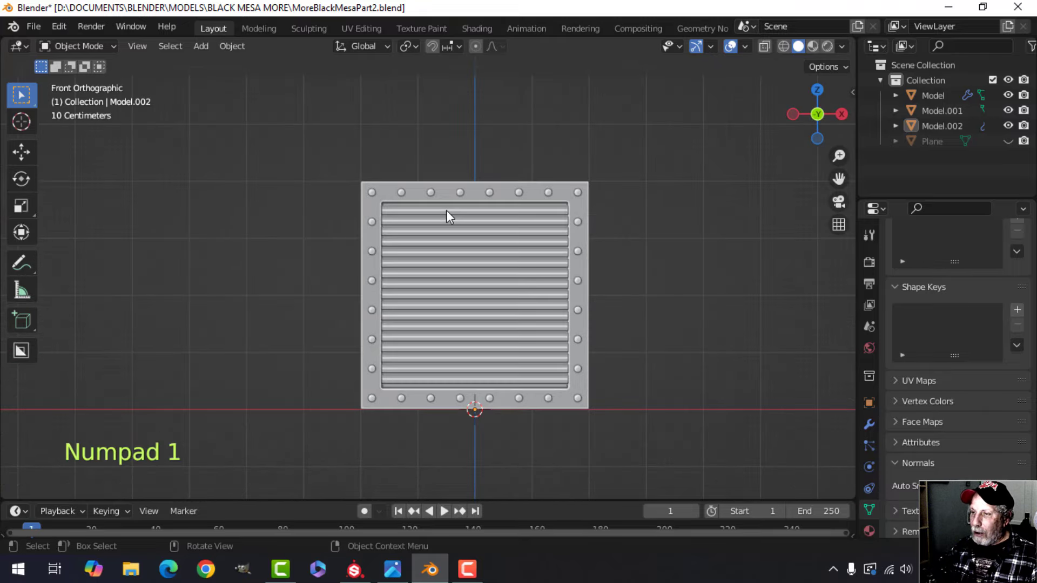
scroll(527, 262, down, 1)
shift+middle_drag(517, 261, 500, 246)
key(ctrl+s)
Snap the 3D cursor to the center of the outer frame's geometry, return to Object Mode and deselect everything
scroll(489, 250, up, 2)
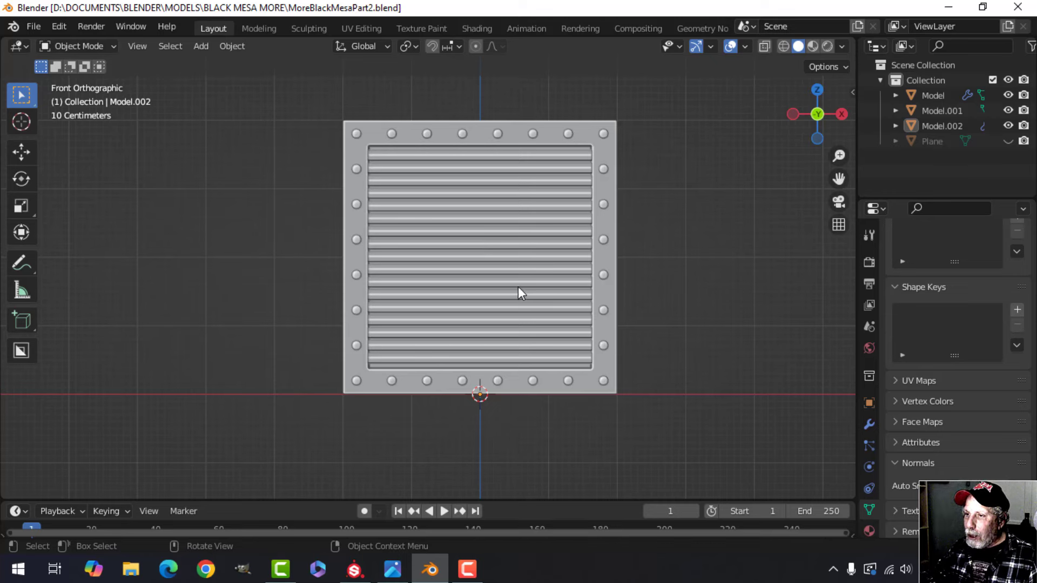
click(510, 139)
key(Tab)
key(a)
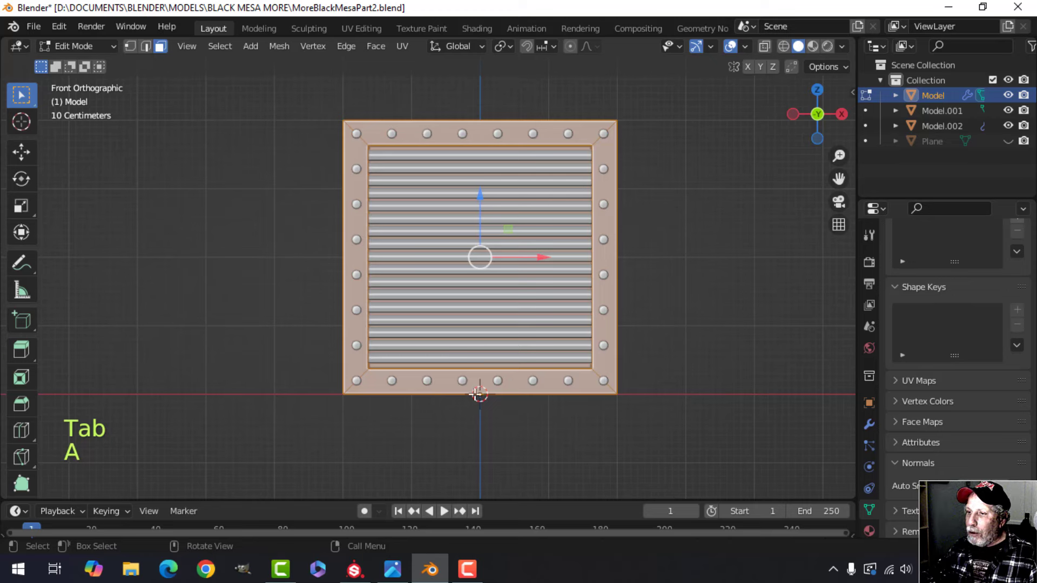
key(shift+s)
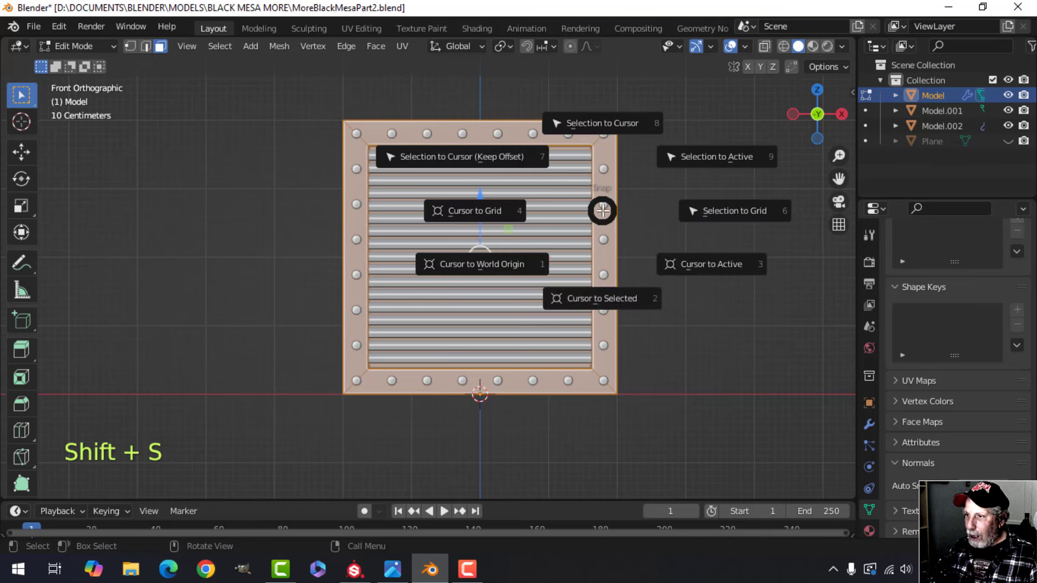
click(594, 302)
key(Tab)
key(alt+a)
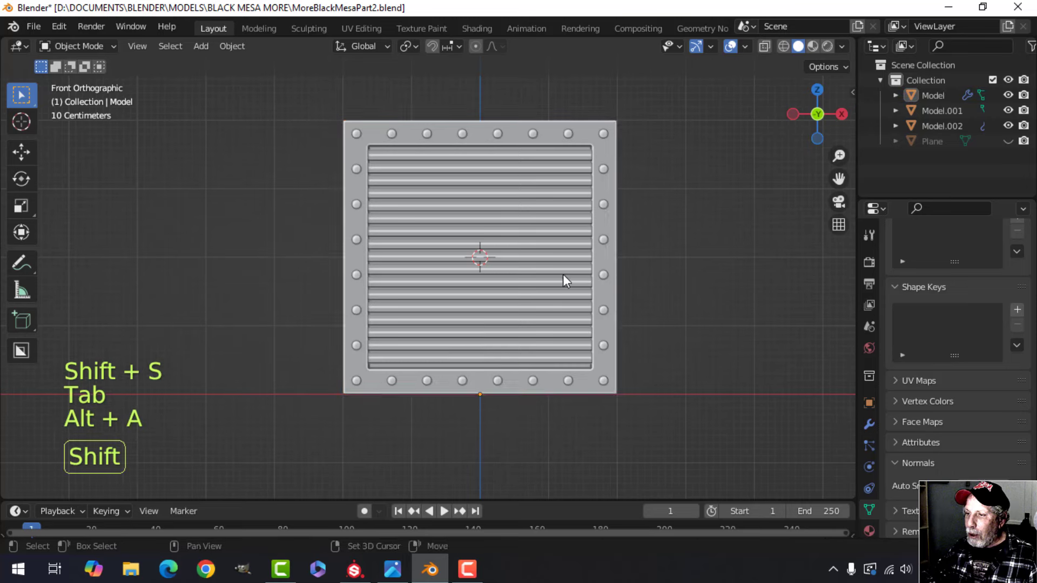
Add a camera at the 3D cursor in front view and look through it
shift+middle_drag(563, 273, 550, 274)
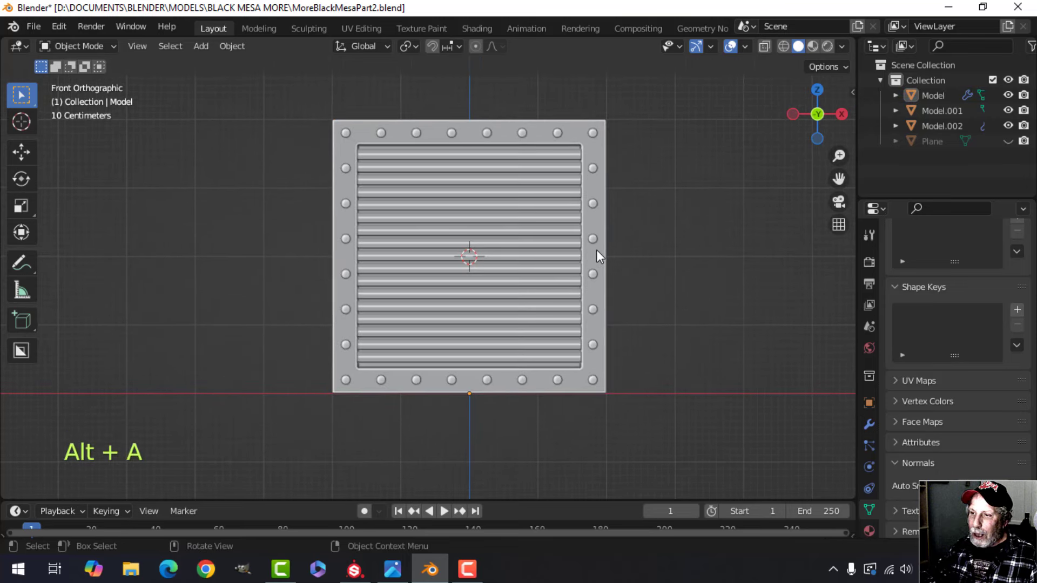
key(shift+a)
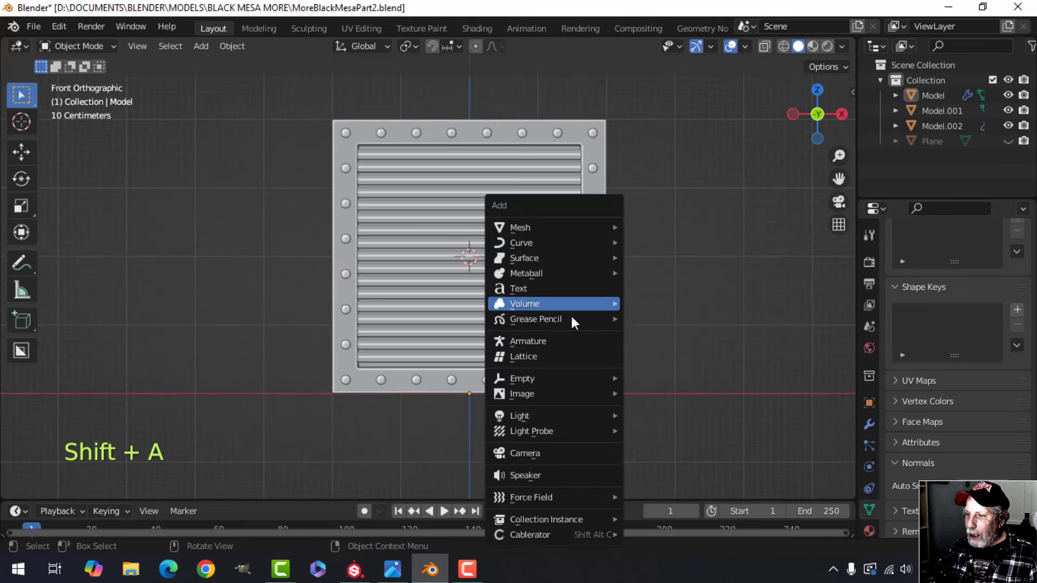
click(546, 452)
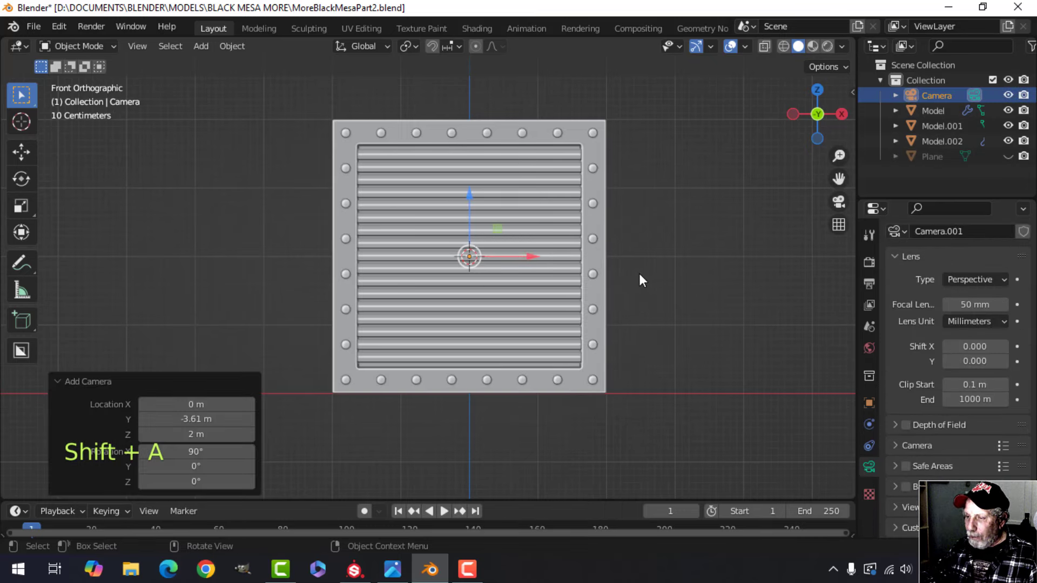
key(KP_0)
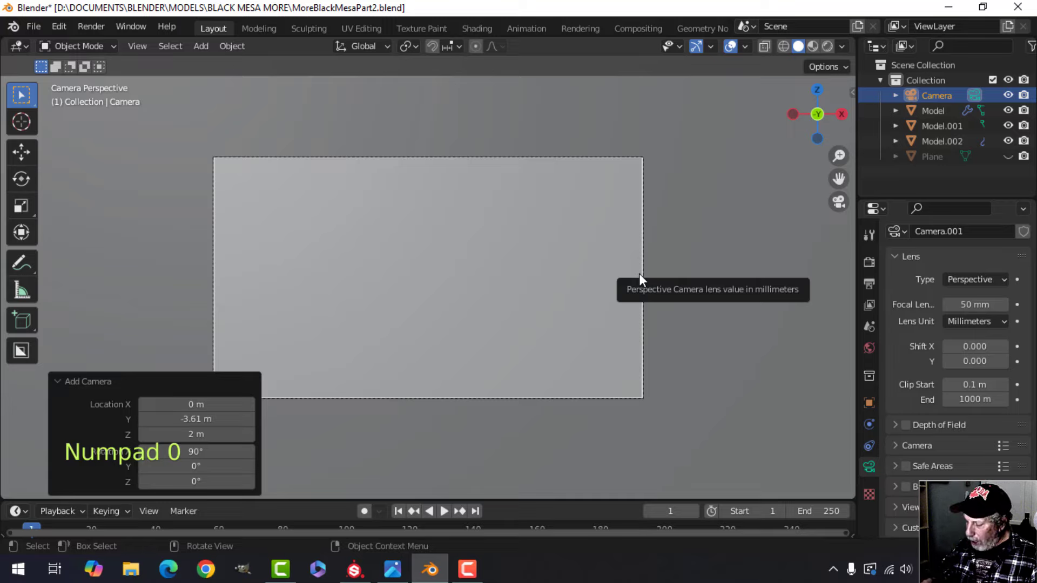
Move the camera about 2.77 m away from the panel along negative Y and check the framing in camera view
key(KP_0)
scroll(640, 273, down, 3)
middle_drag(504, 271, 439, 281)
drag(414, 270, 526, 276)
key(KP_0)
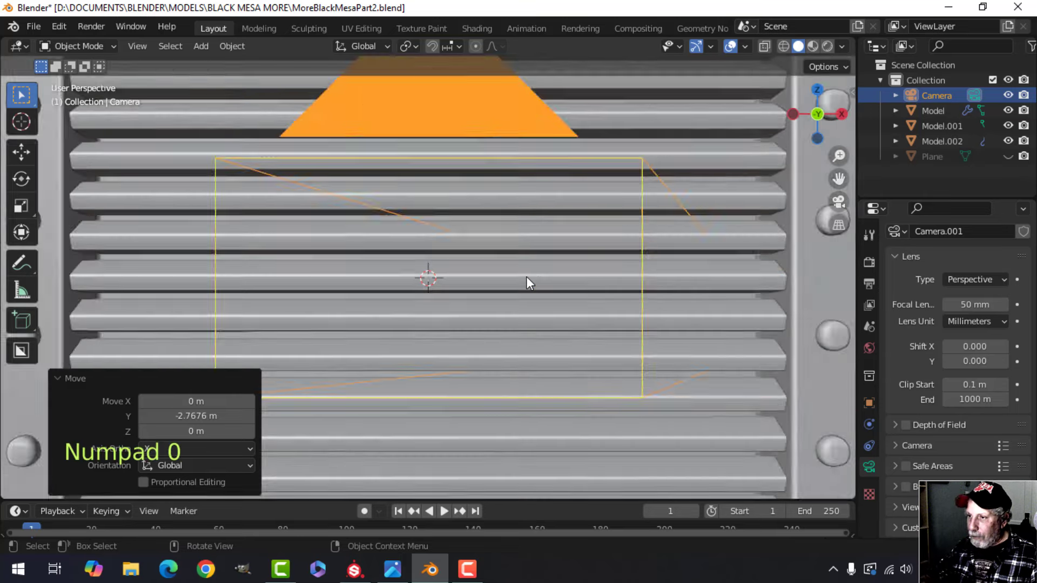
scroll(526, 276, down, 2)
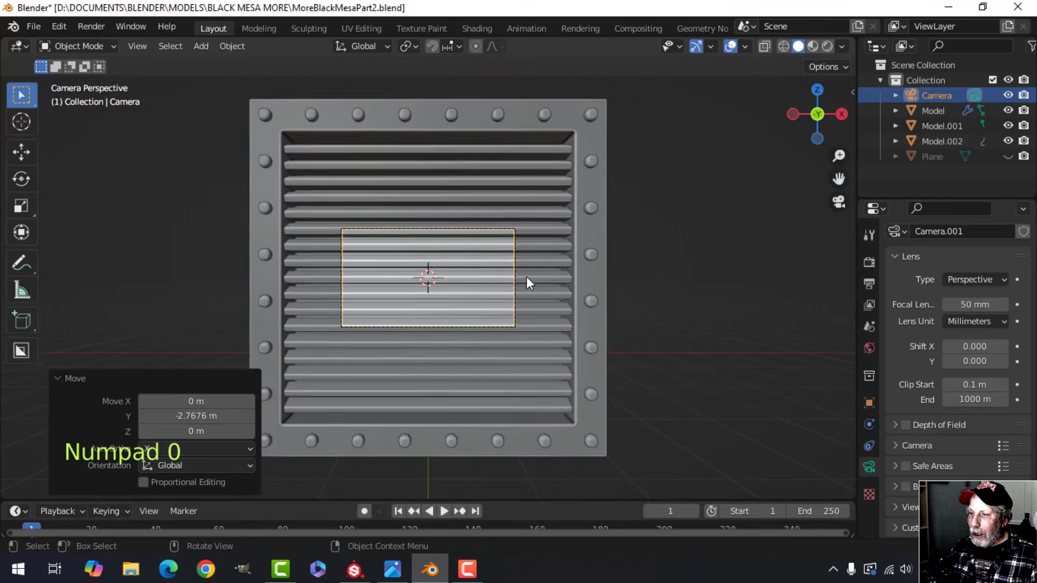
scroll(525, 276, down, 1)
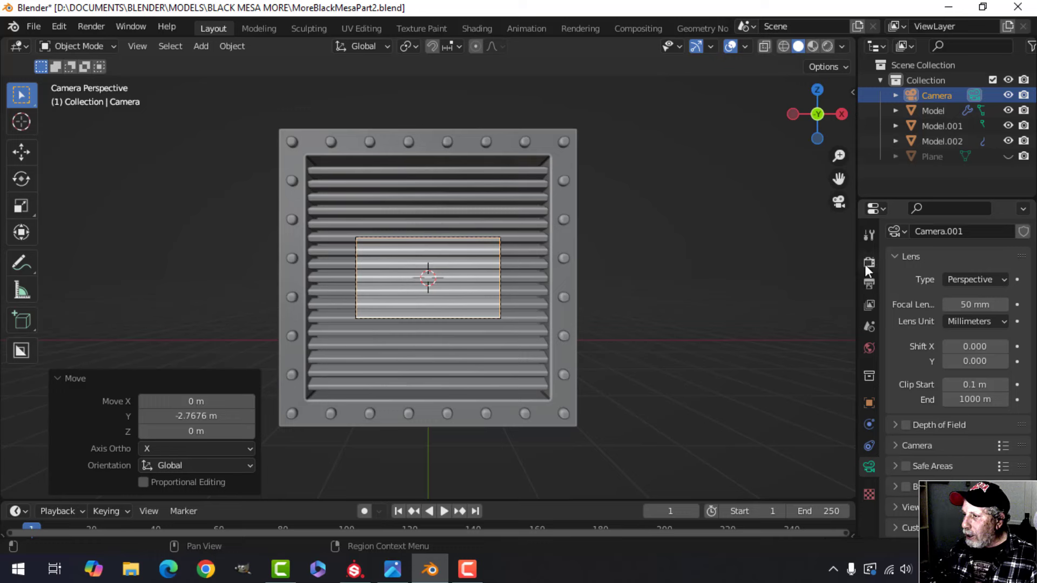
Set the output resolution to 1024 by 1024 px
click(871, 282)
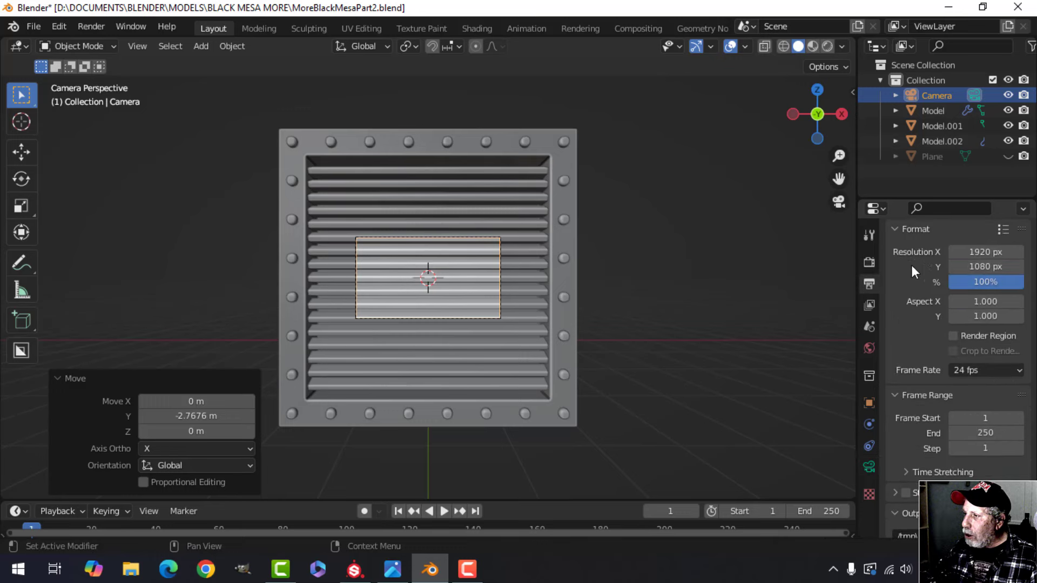
click(974, 252)
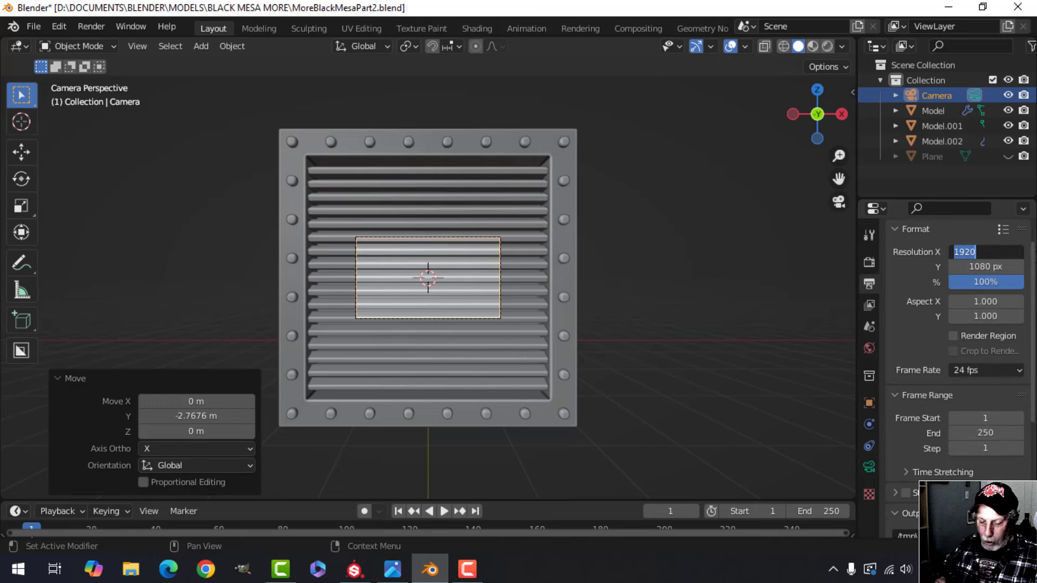
text(1024)
key(Tab)
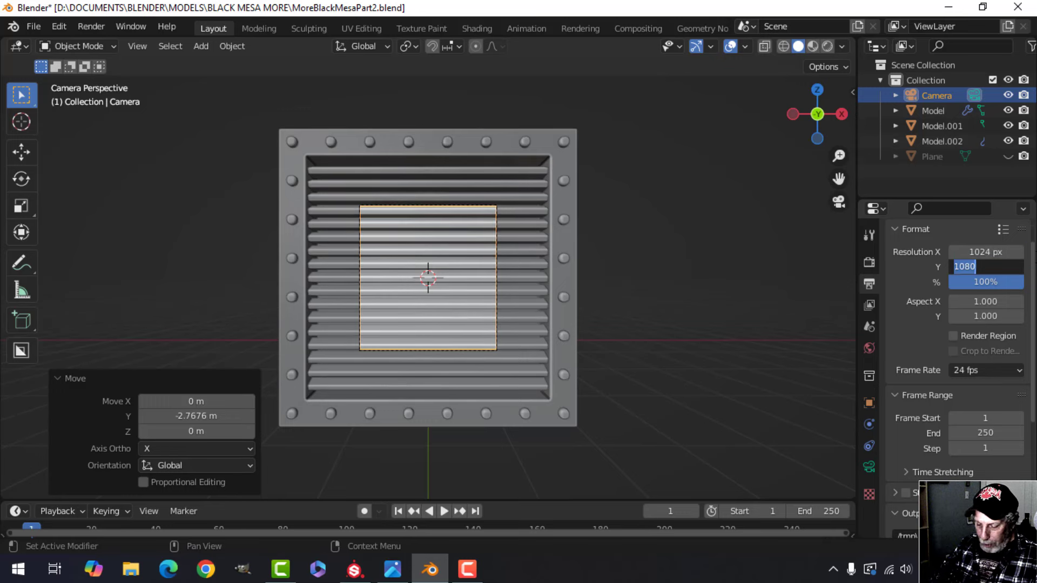
text(10)
key(Return)
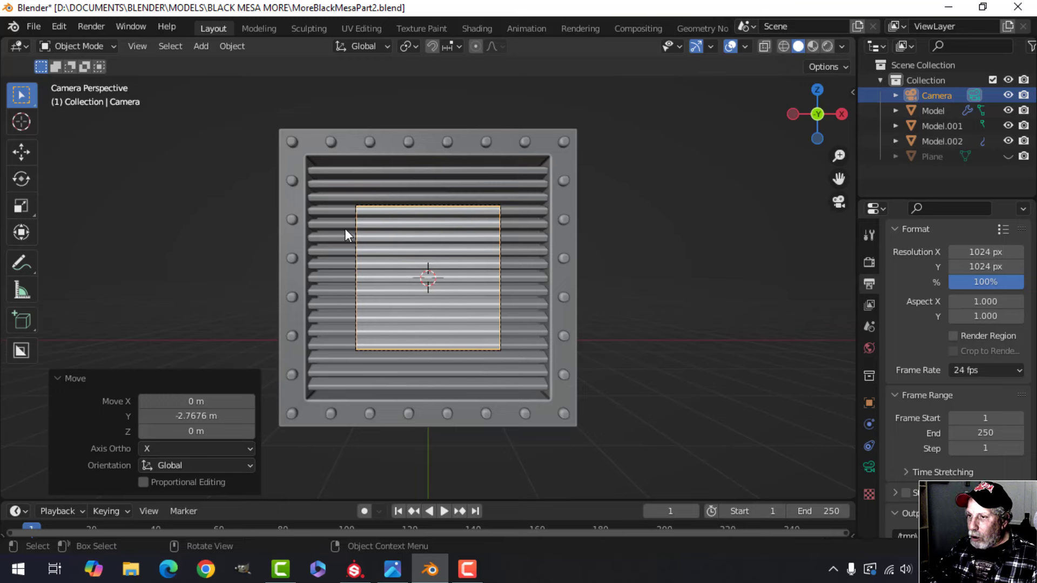
Change the camera type to Orthographic and set its orthographic scale to 3.940 so the panel fills the frame
key(KP_0)
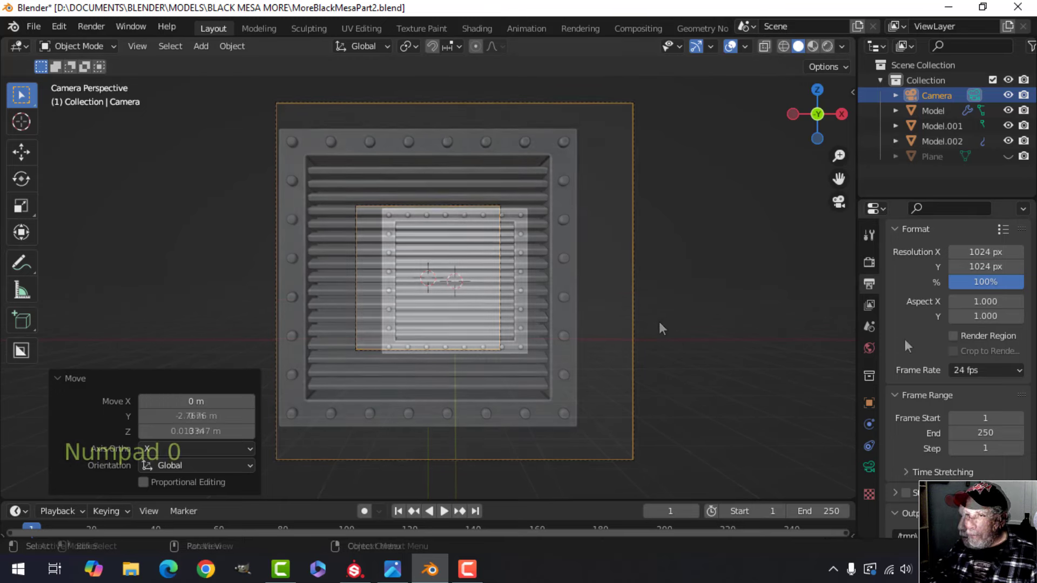
click(869, 466)
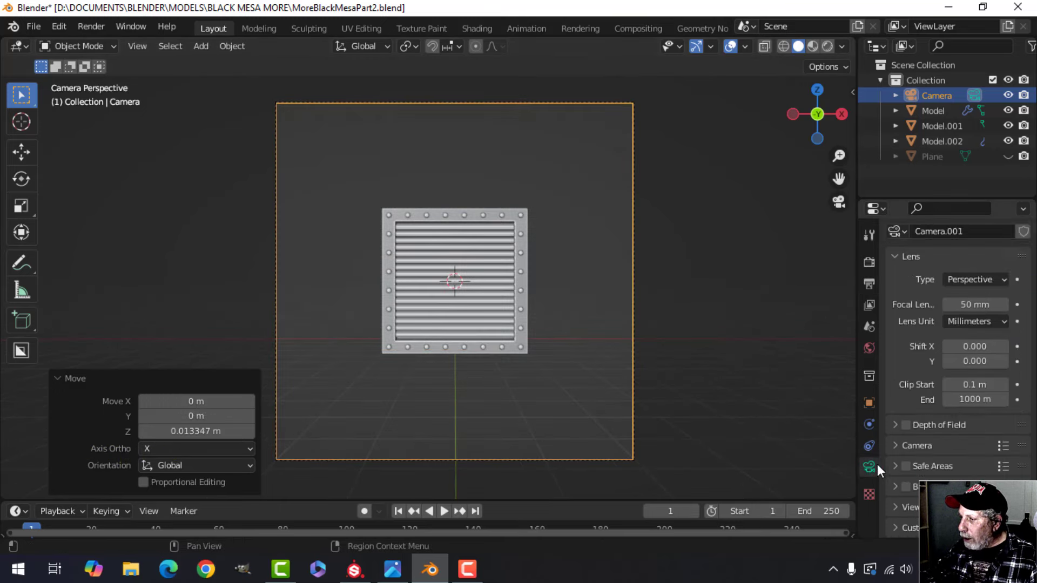
click(973, 277)
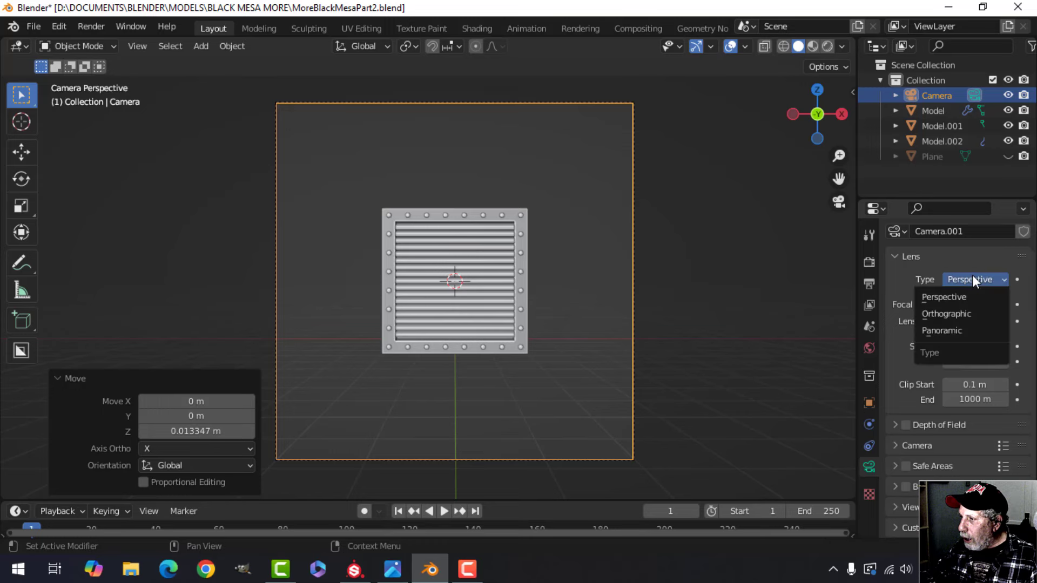
click(948, 314)
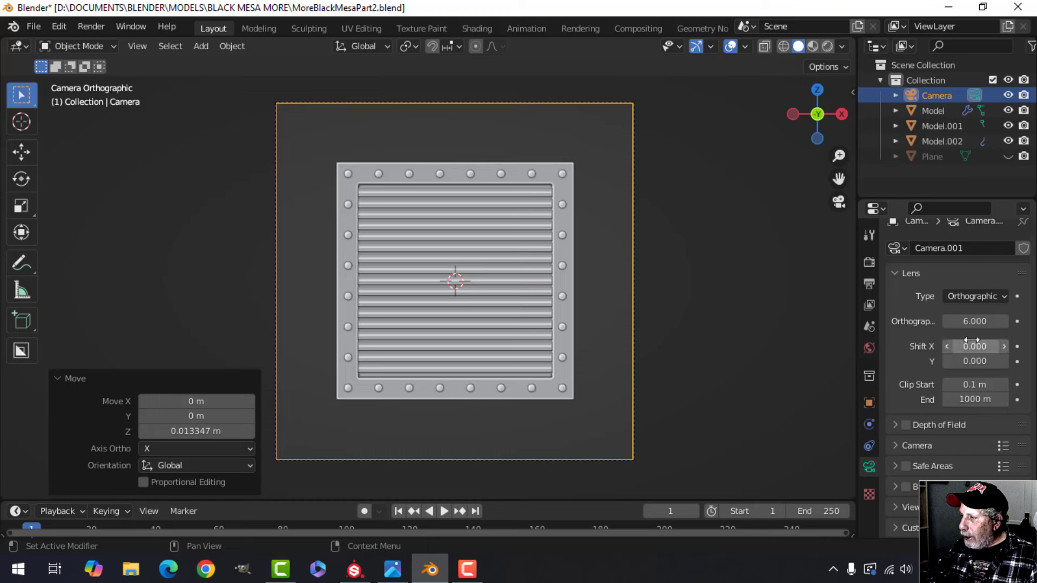
drag(974, 322, 872, 322)
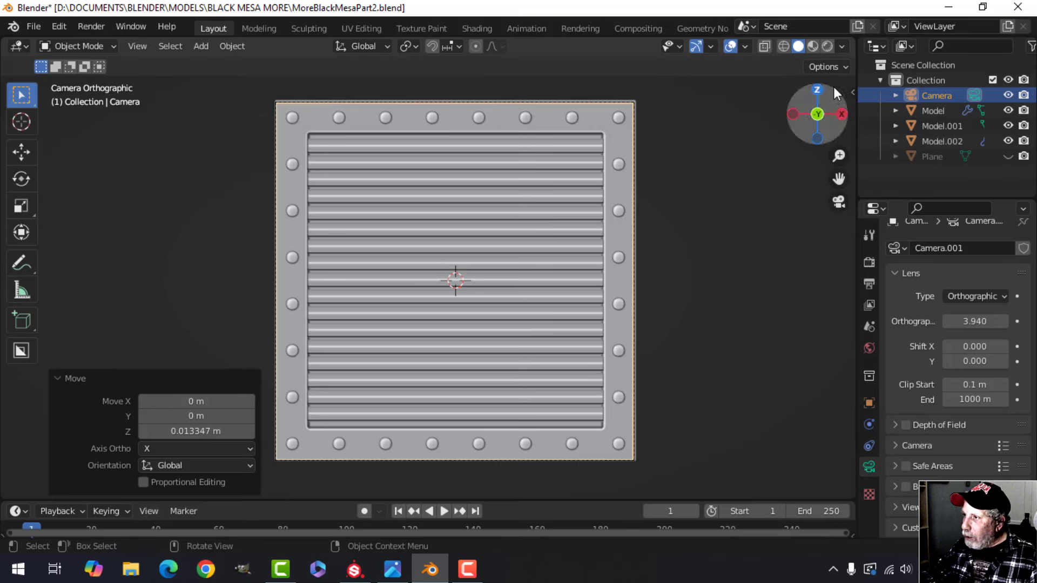
Switch the viewport lighting to MatCap with the check_normal+y.exr matcap, and hide the viewport gizmos and overlays
click(843, 47)
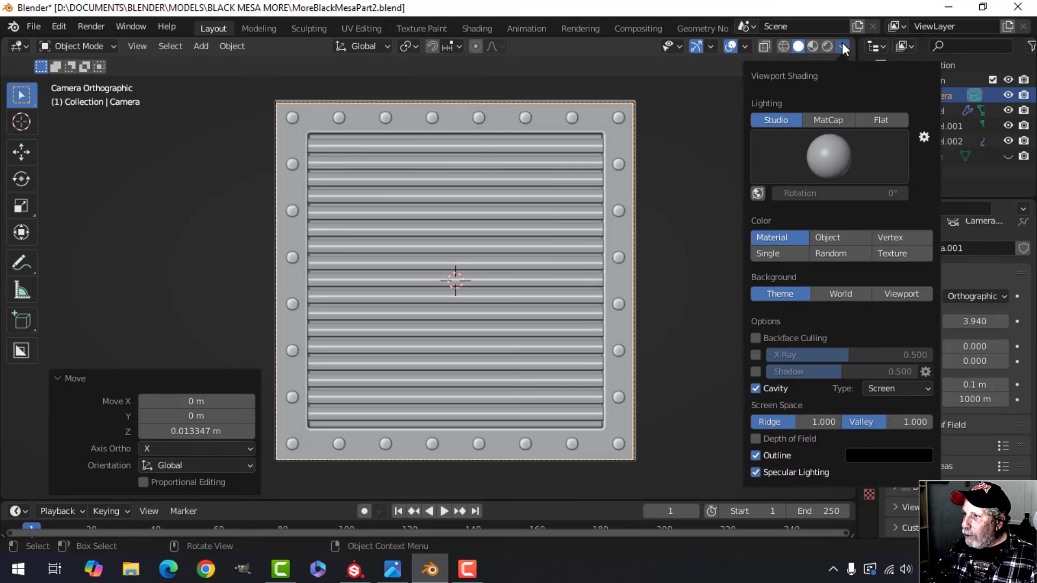
click(828, 119)
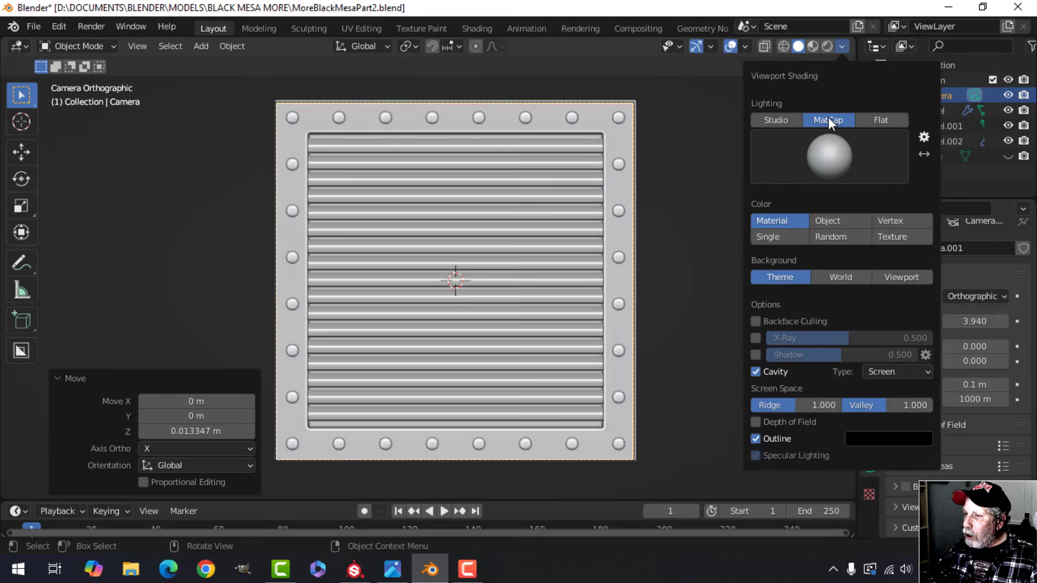
click(833, 151)
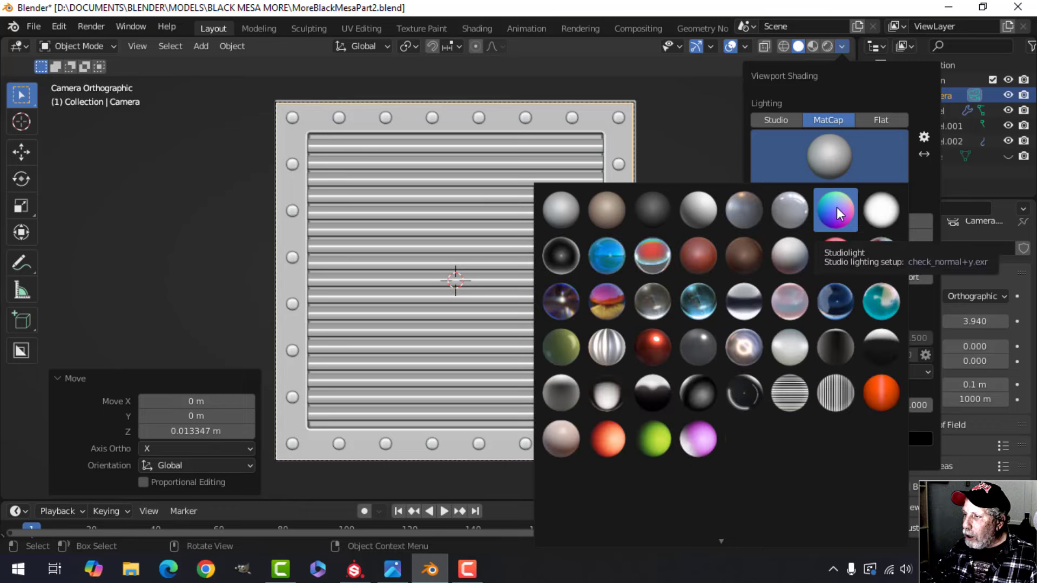
click(838, 206)
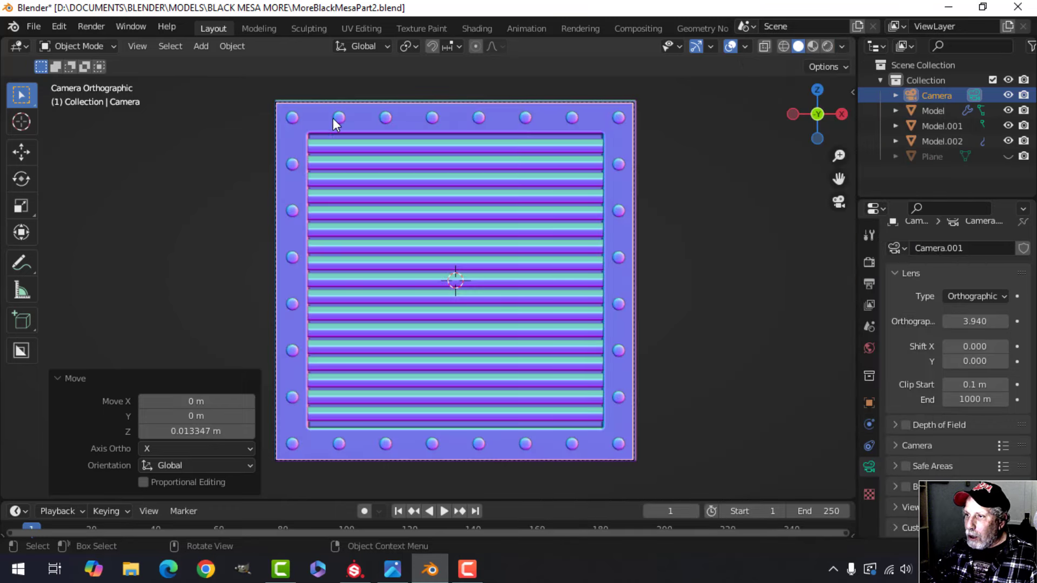
click(166, 378)
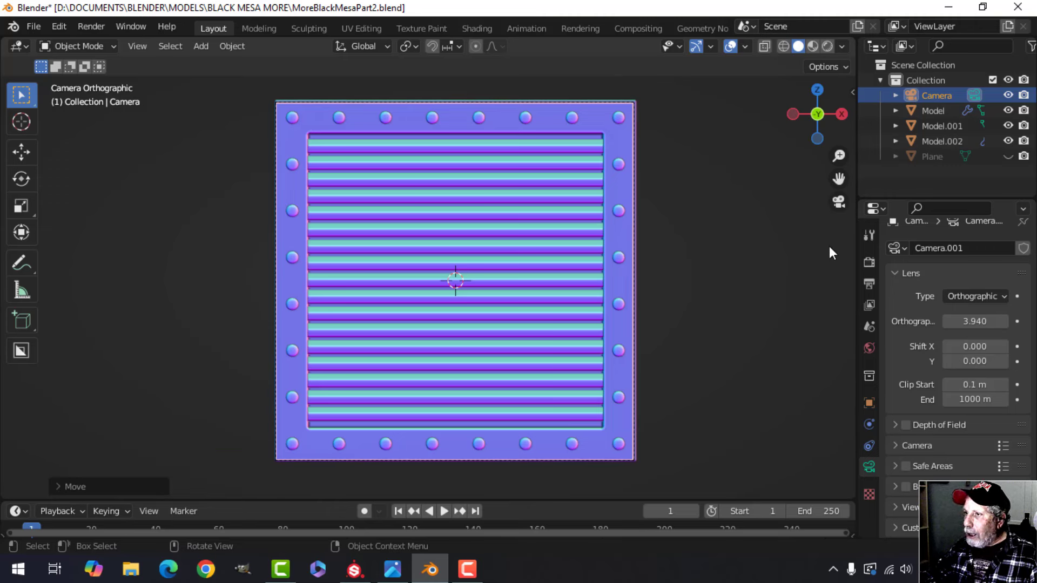
click(696, 46)
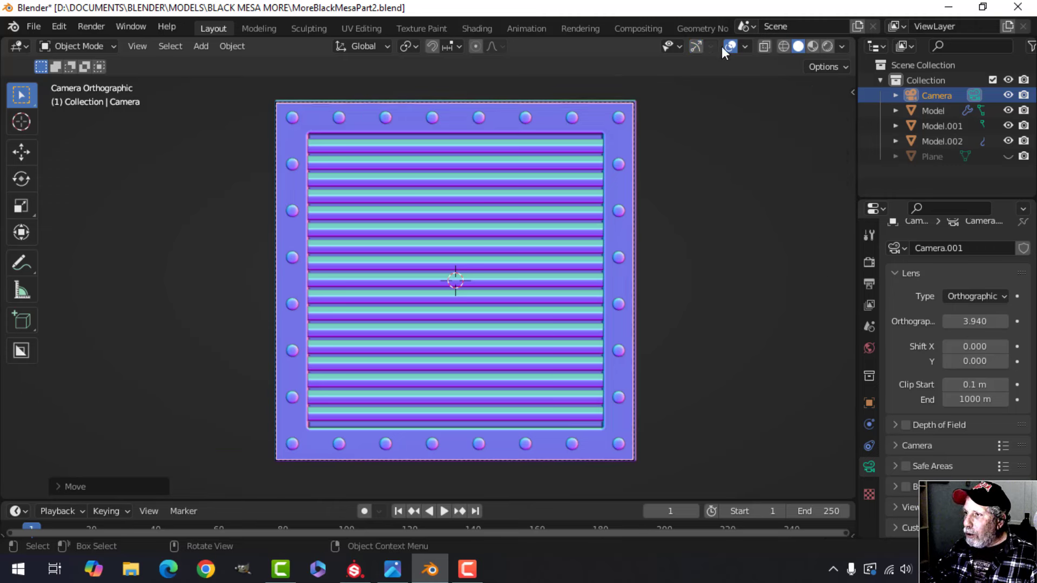
click(731, 46)
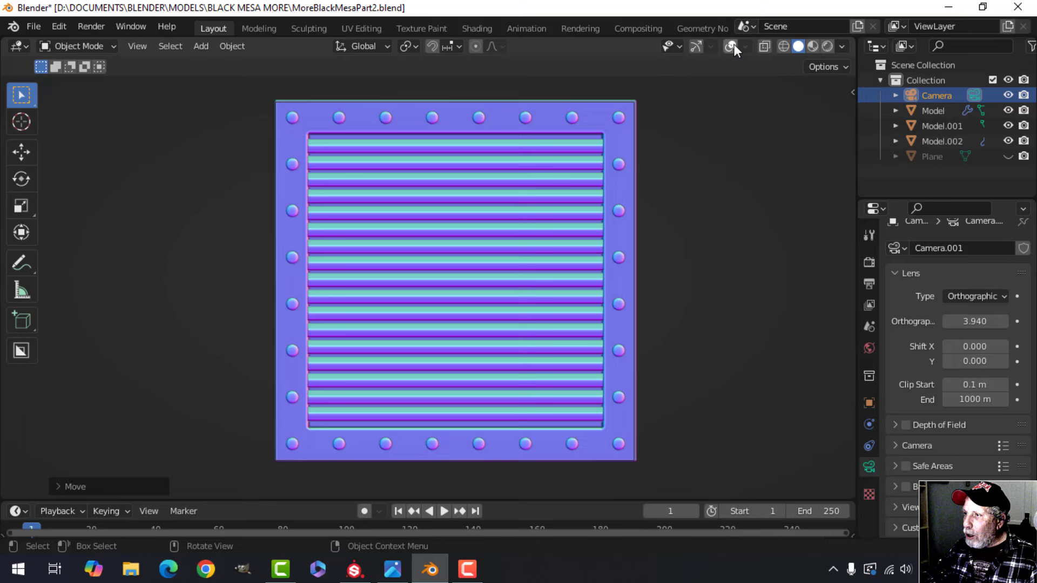
Set the scene's color management view transform to Standard
click(870, 261)
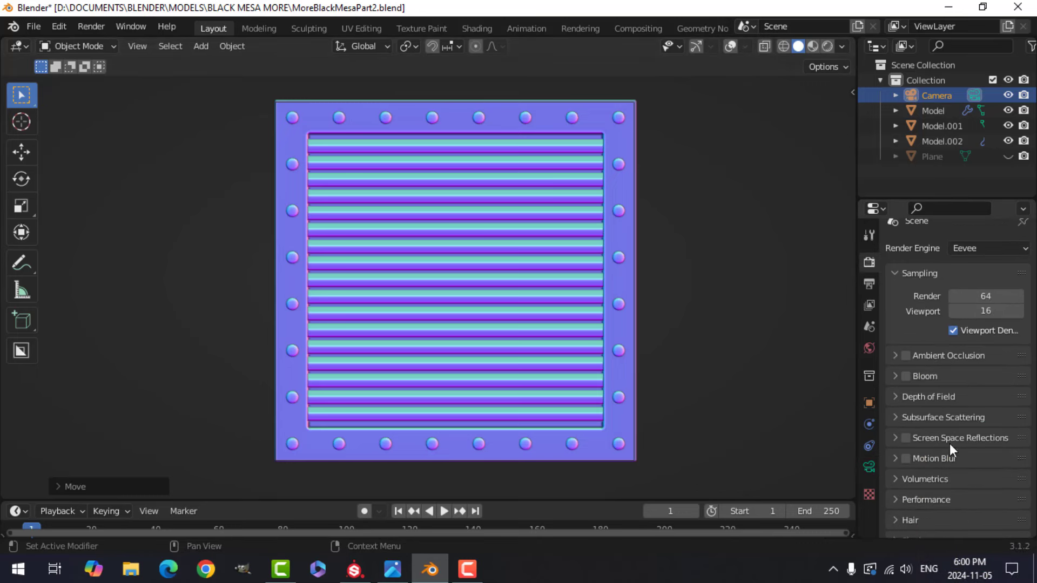
scroll(945, 444, down, 6)
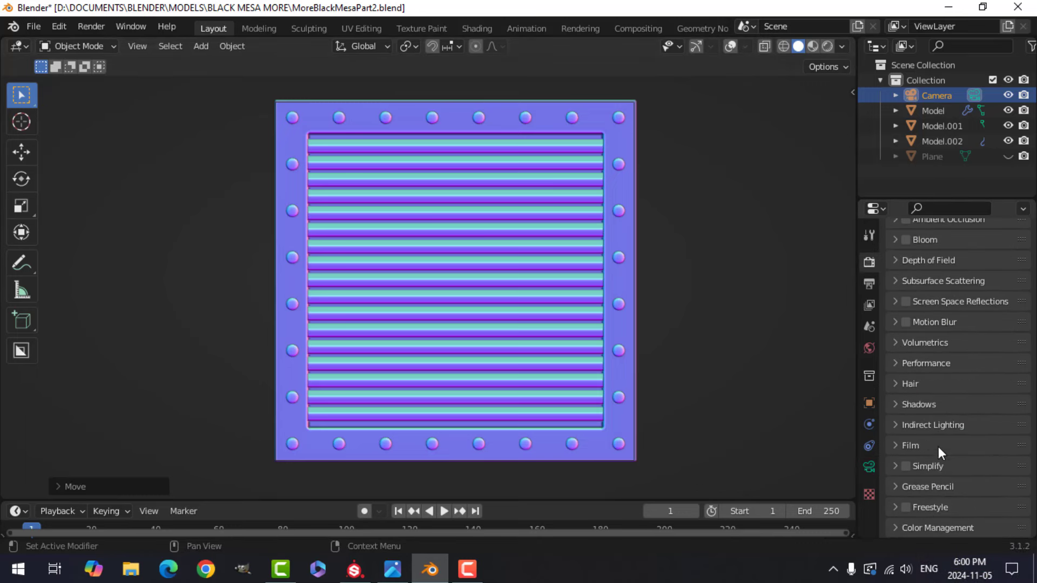
click(898, 528)
scroll(965, 513, down, 5)
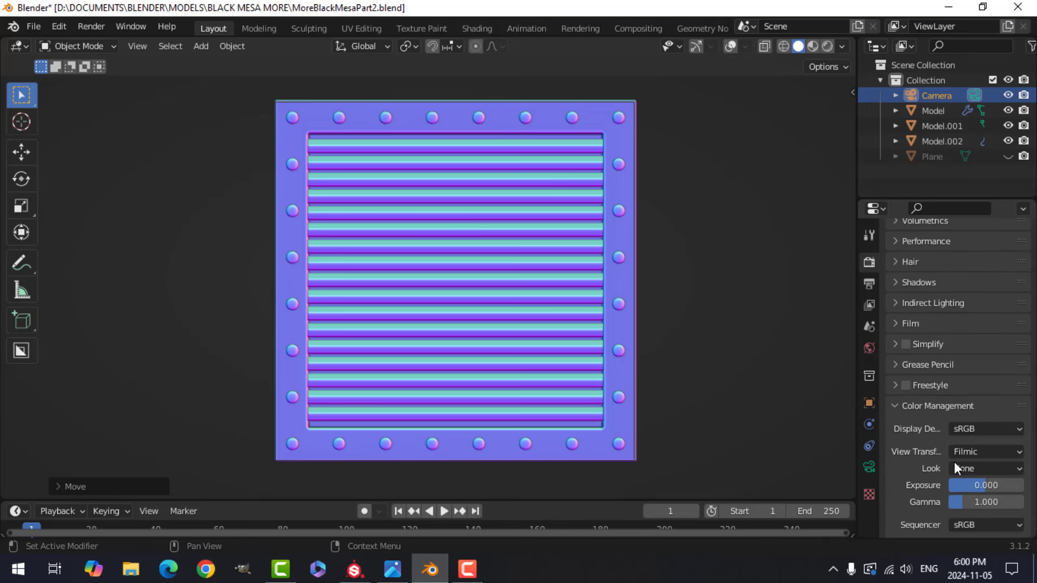
click(967, 449)
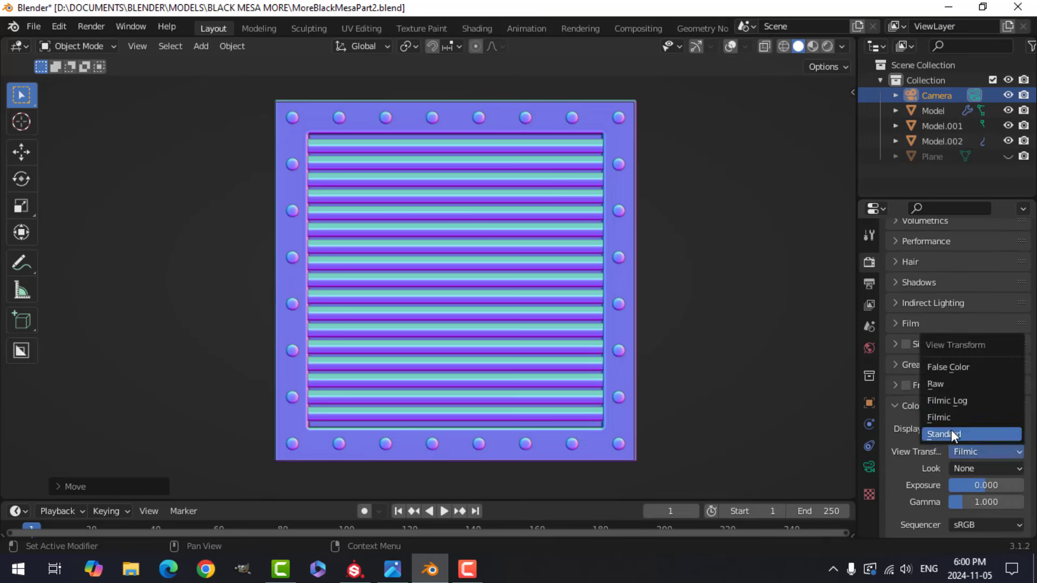
click(951, 431)
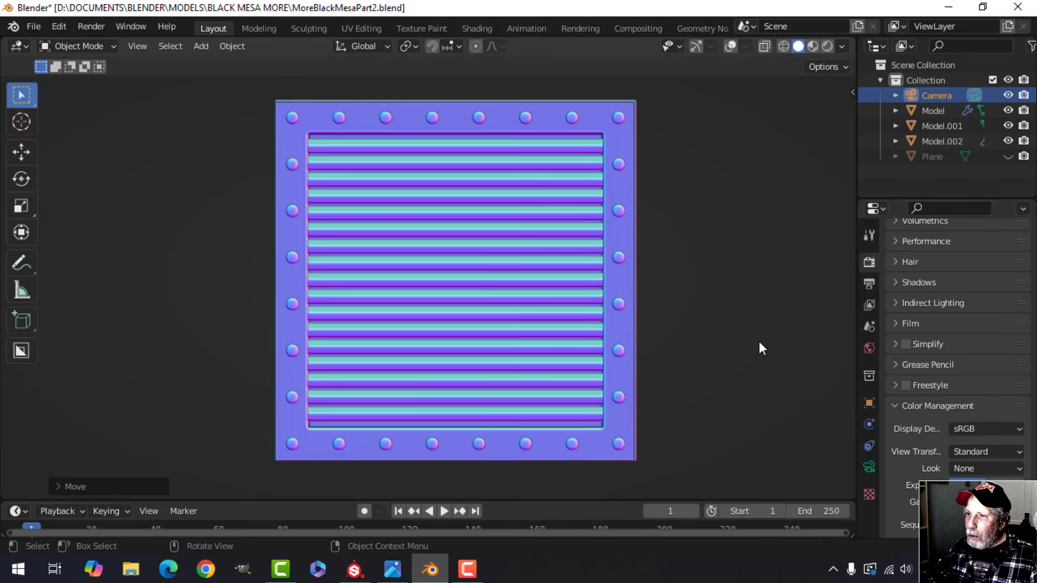
Show the gizmos and overlays again and move the camera up about 0.0076 m along global Z to refine the framing
click(697, 47)
click(730, 47)
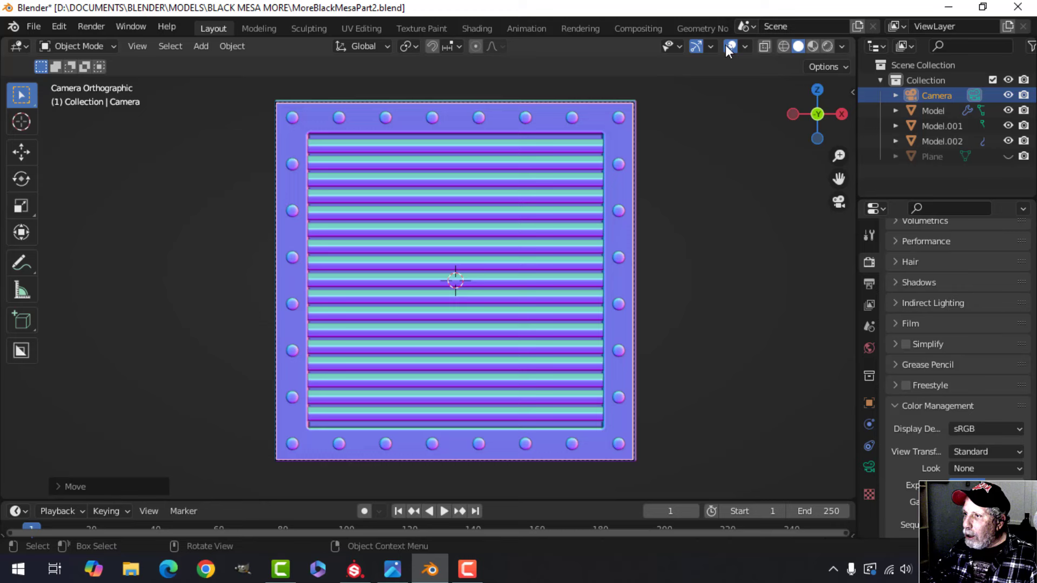
click(616, 111)
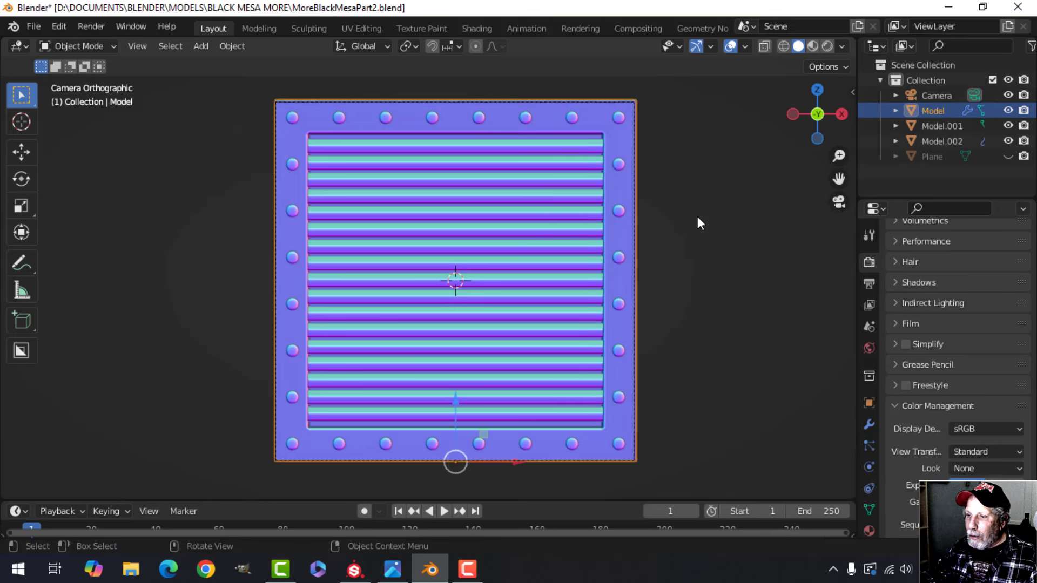
click(937, 94)
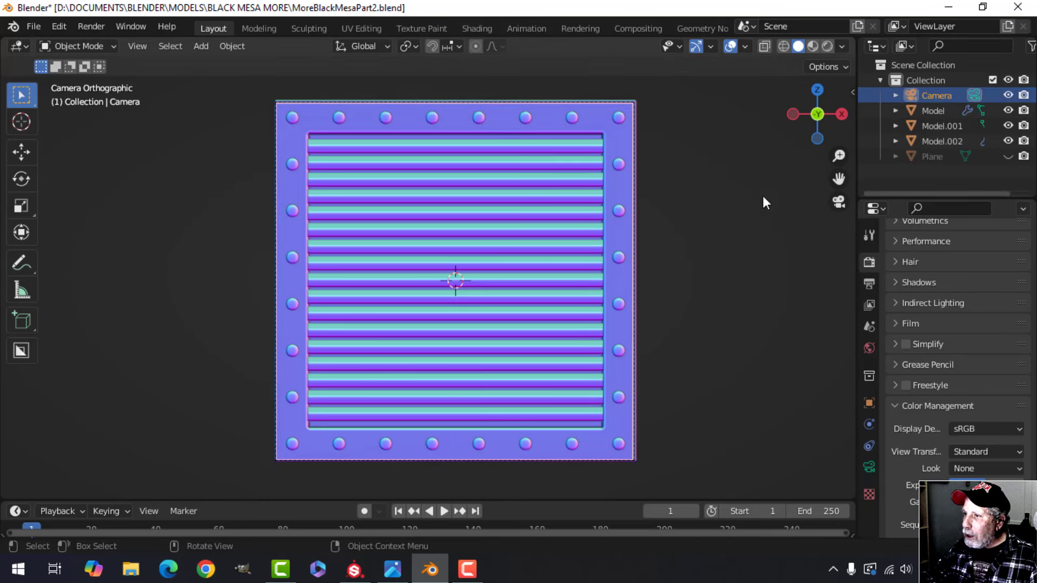
key(g)
key(z)
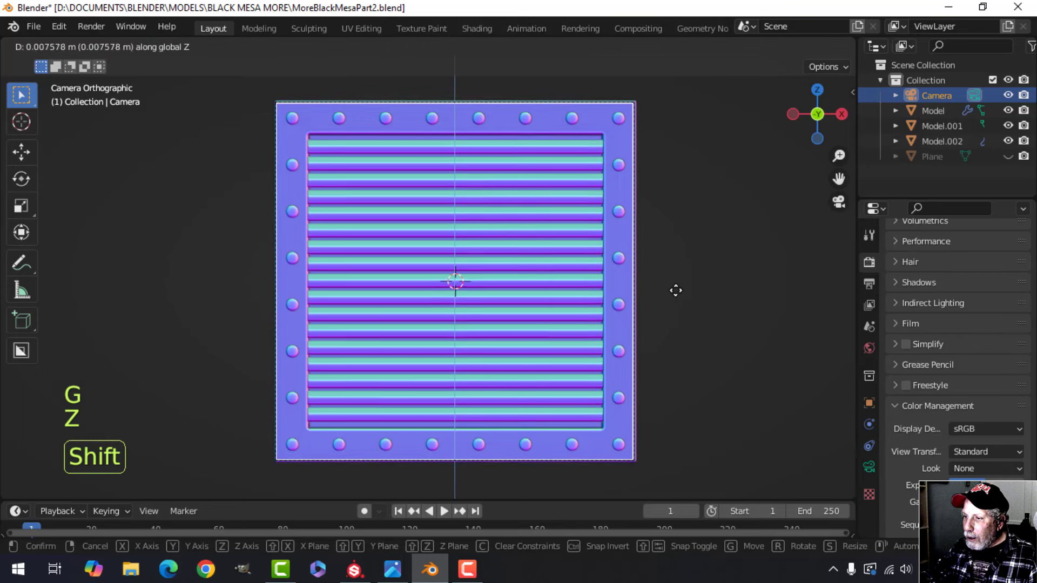
click(676, 291)
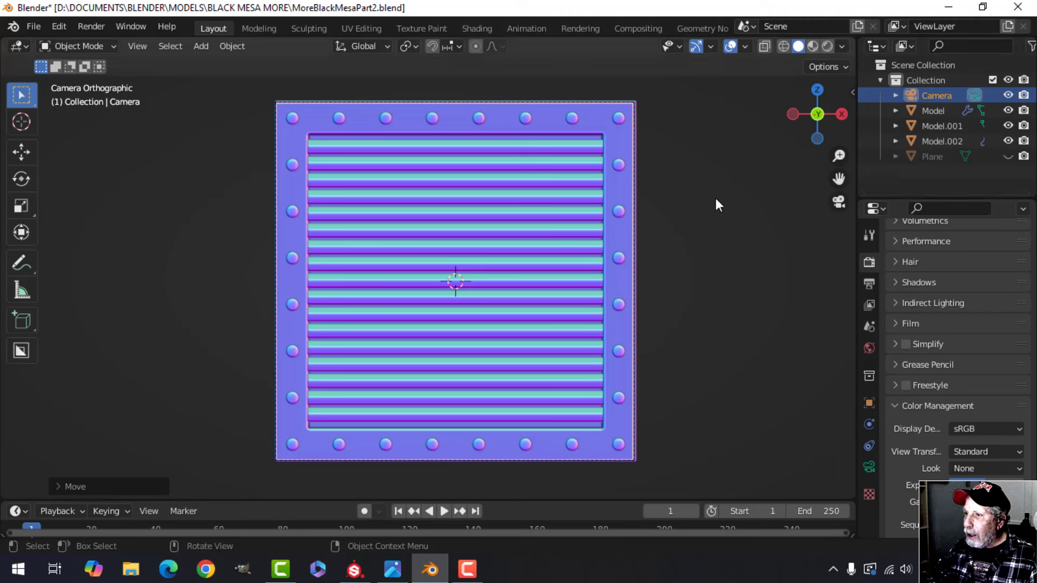
Hide the gizmos and overlays and make a viewport render image of the panel through the camera
click(697, 46)
click(729, 47)
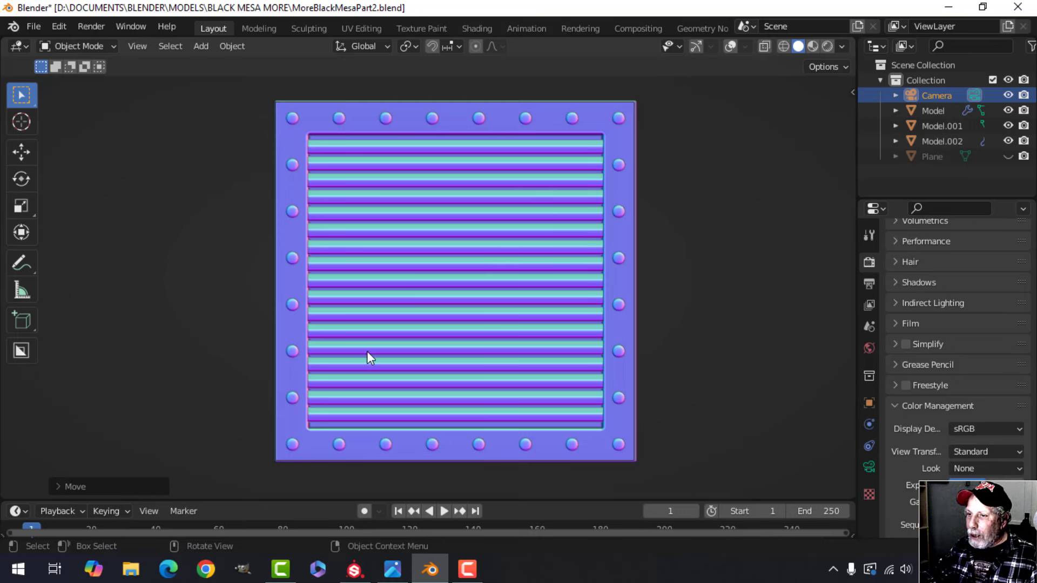
click(138, 47)
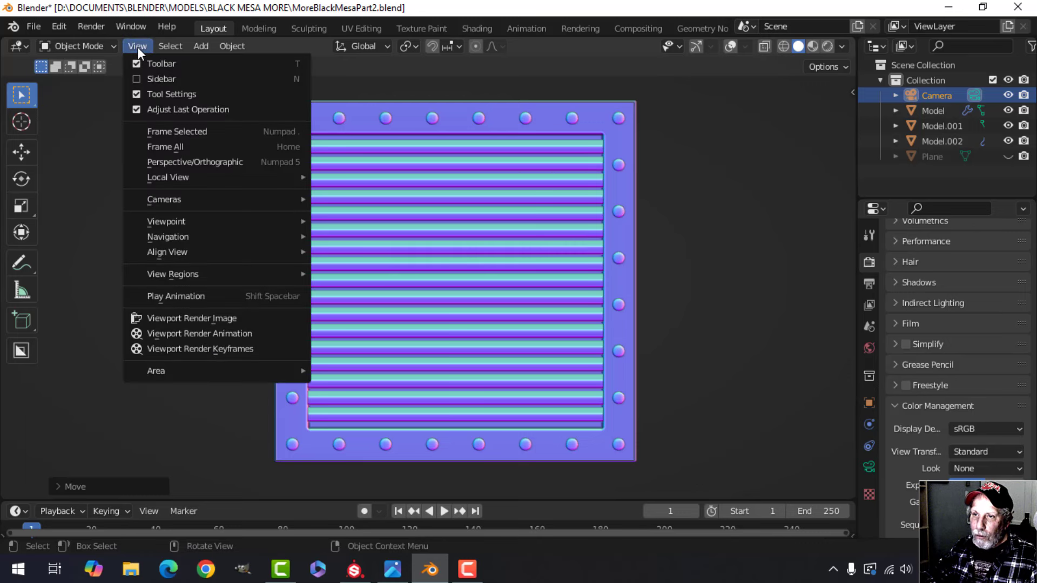
click(196, 318)
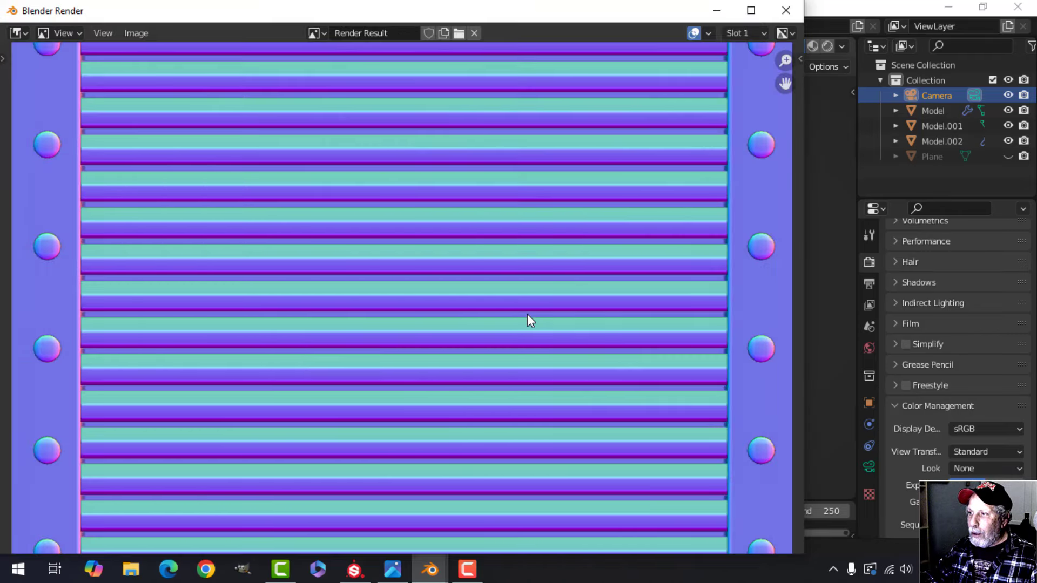
scroll(527, 318, down, 2)
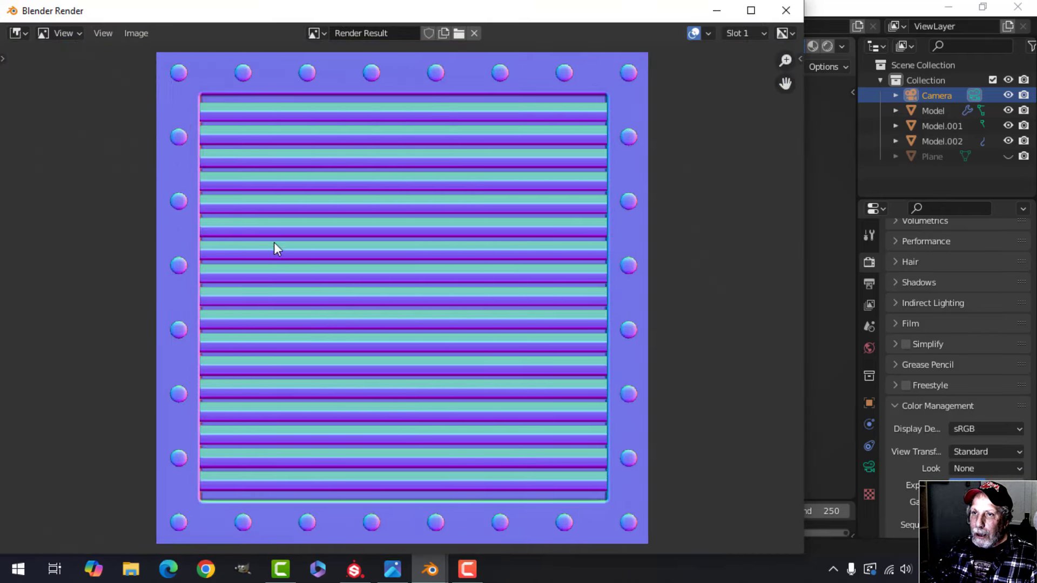
Start saving the render into the VIDEO folder of TEXTURES MORE BLACK MESA as PNG with 16-bit color depth and 0% compression
click(135, 33)
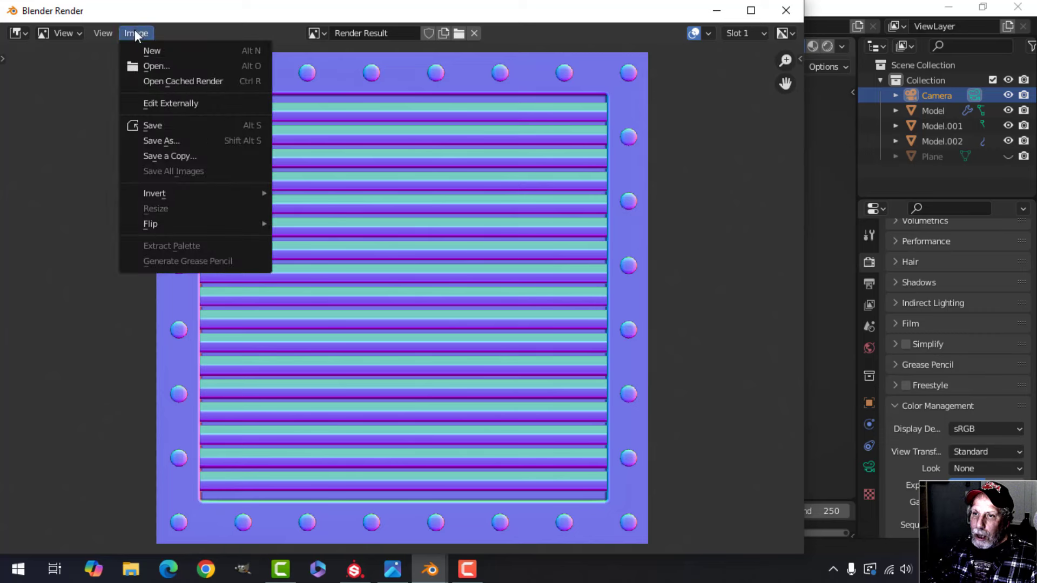
click(179, 142)
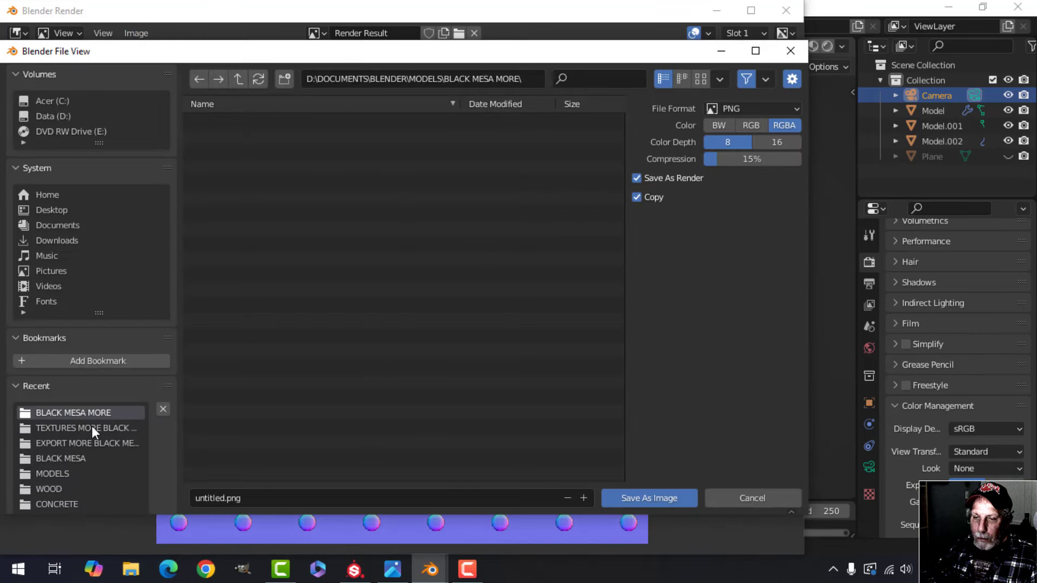
click(74, 429)
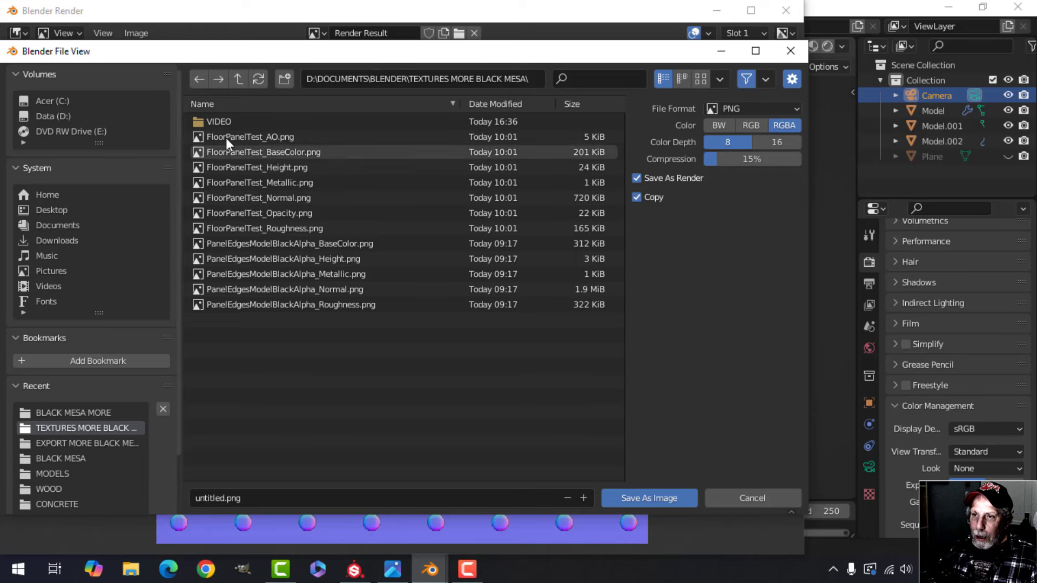
double_click(225, 122)
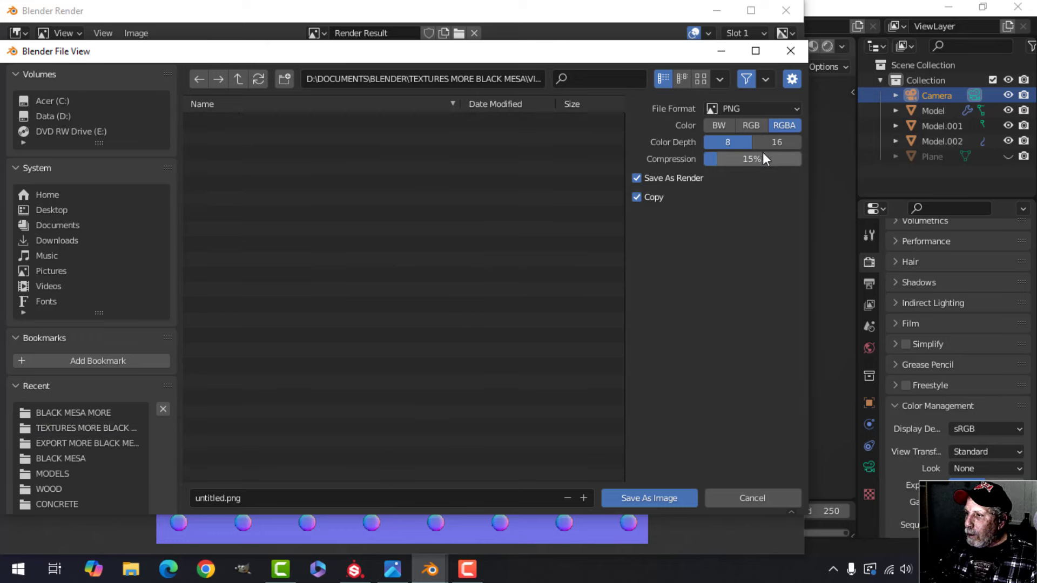
click(773, 142)
drag(718, 161, 697, 161)
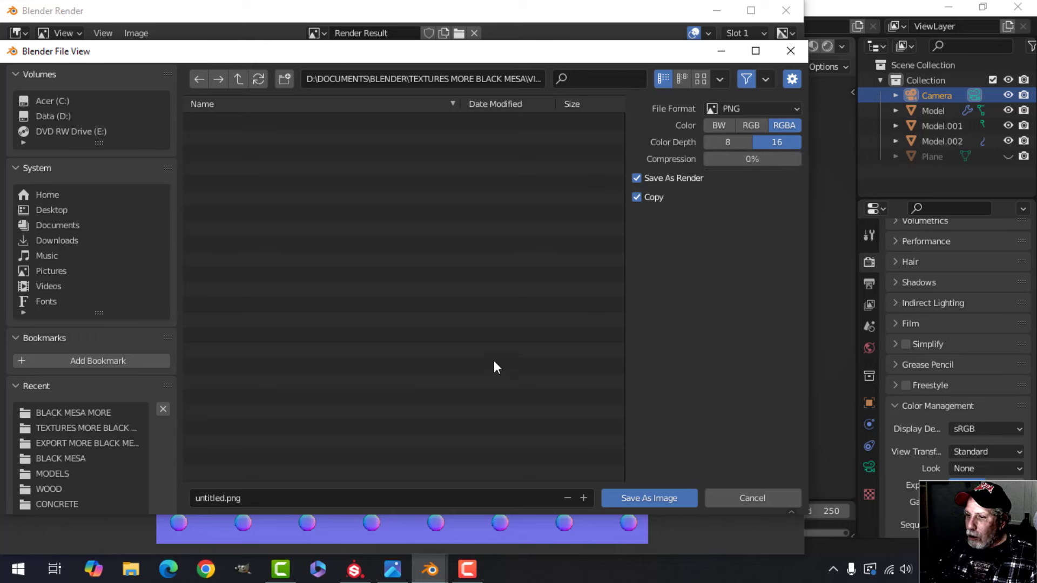
Name the image WallPanelNormalVideo.png, save it, and close the render window
click(316, 497)
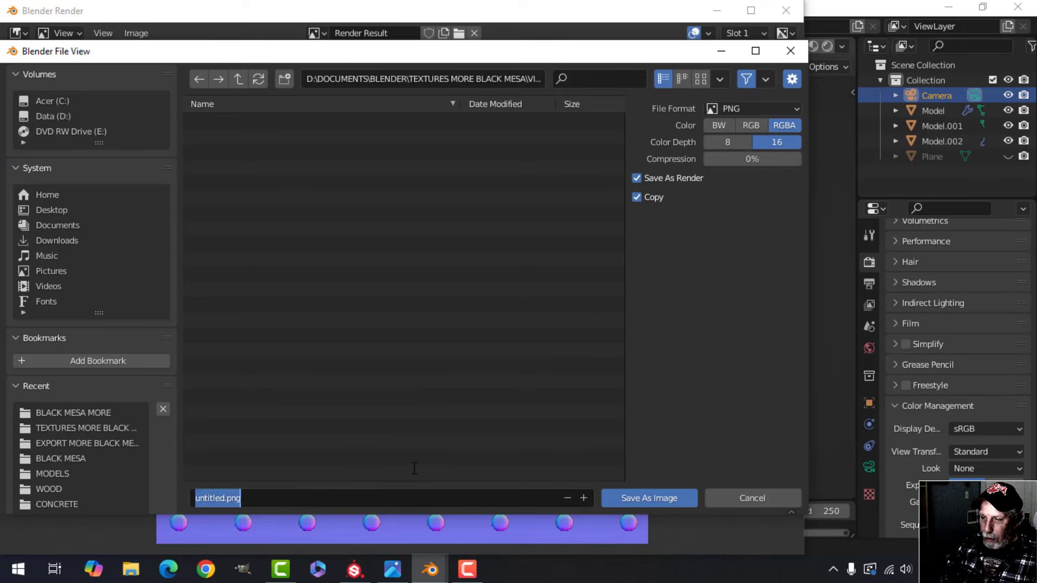
key(Caps_Lock)
text(WallPanelV)
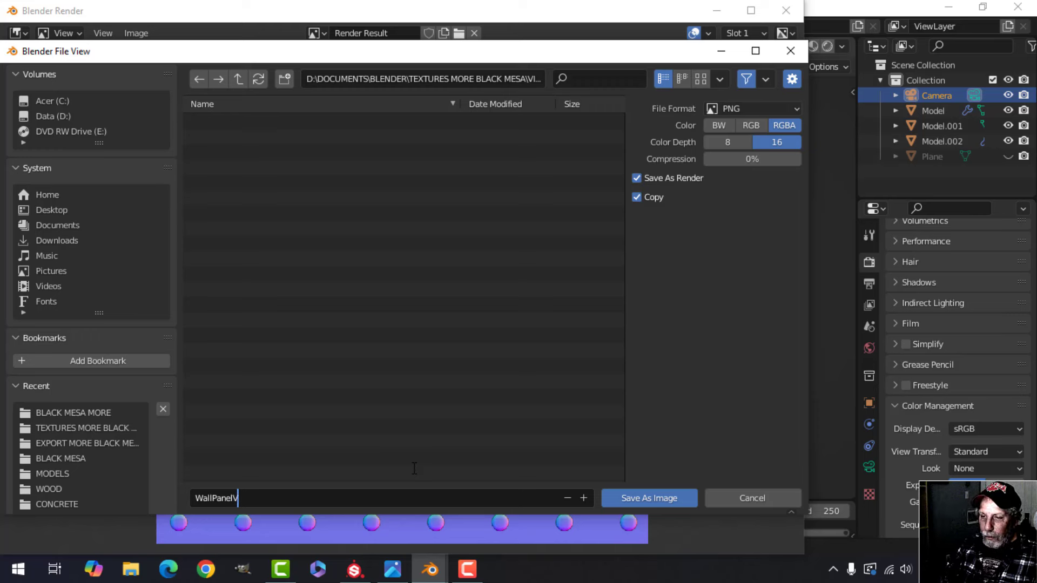
text(ideo)
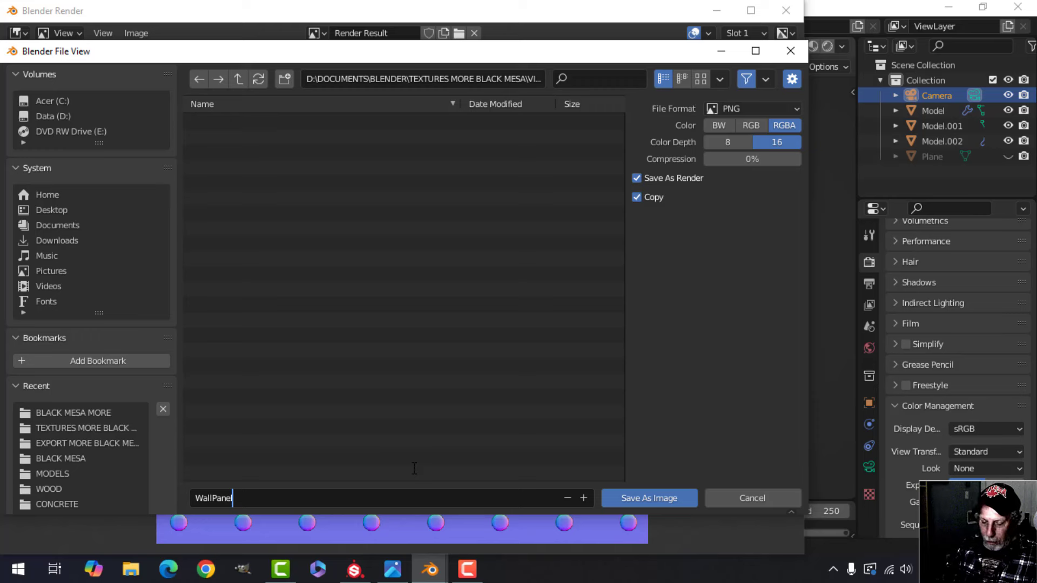
text(NormalVideo)
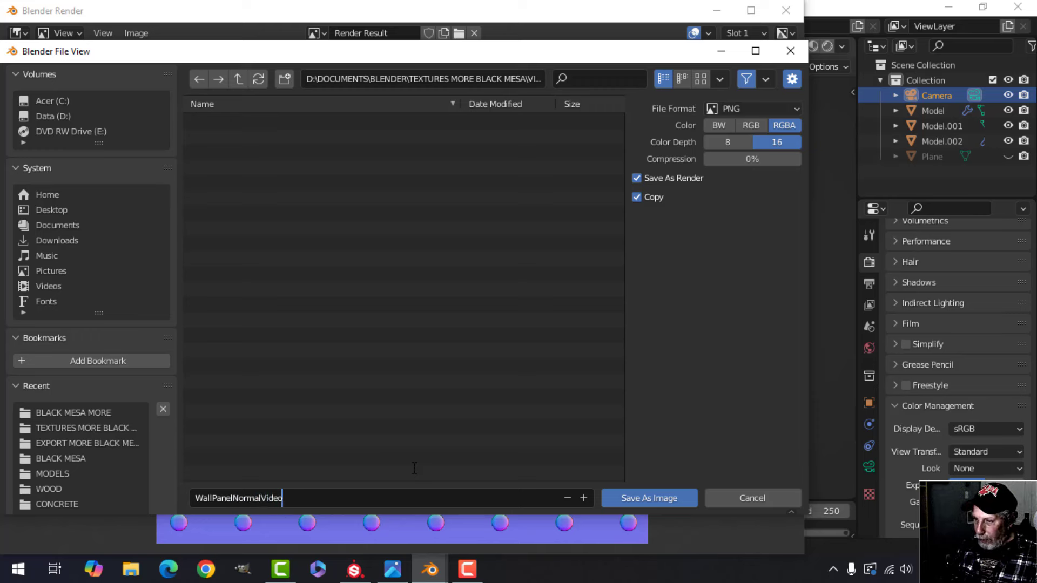
key(Return)
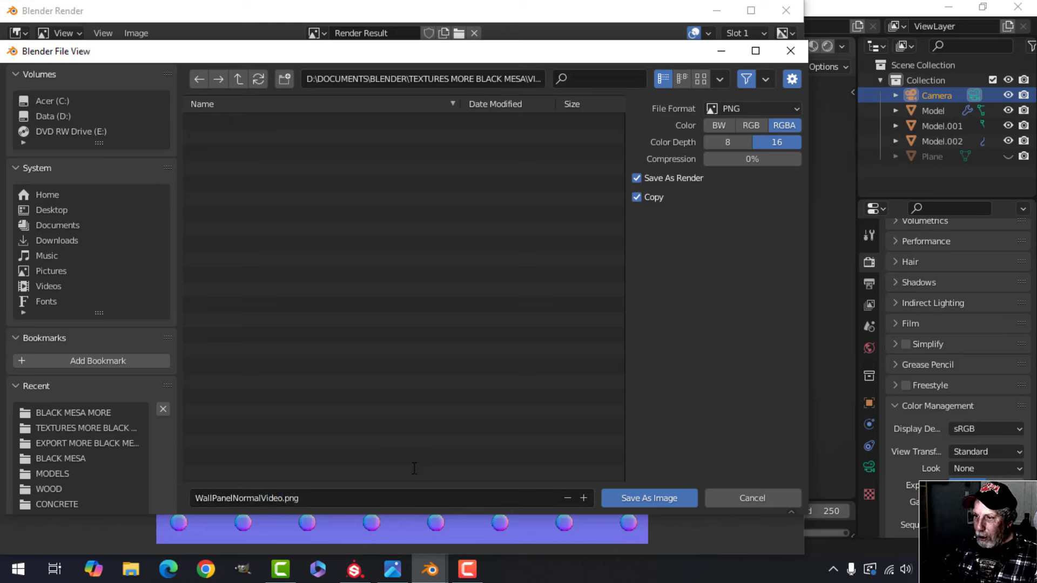
click(654, 498)
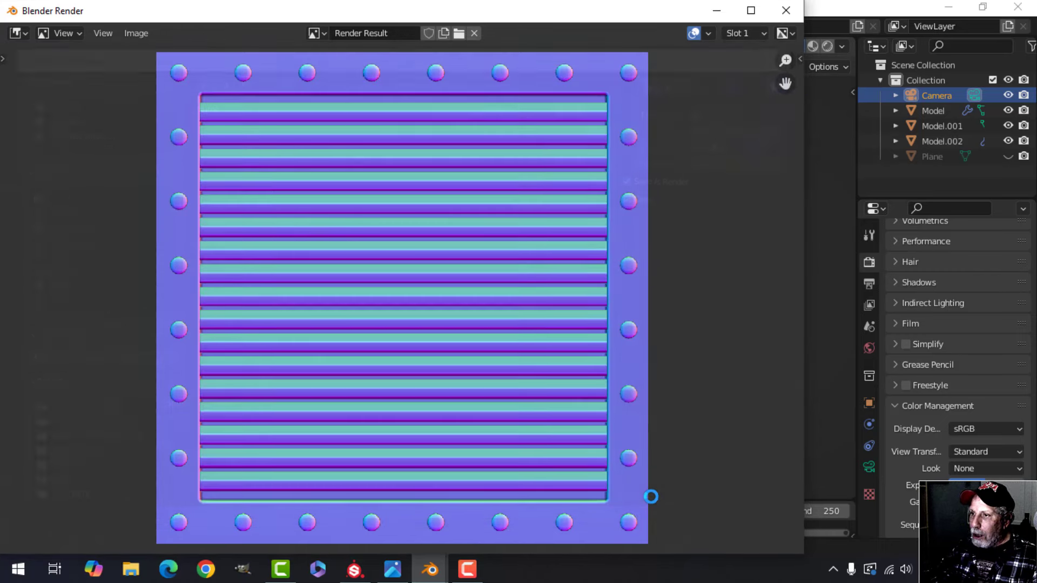
click(786, 10)
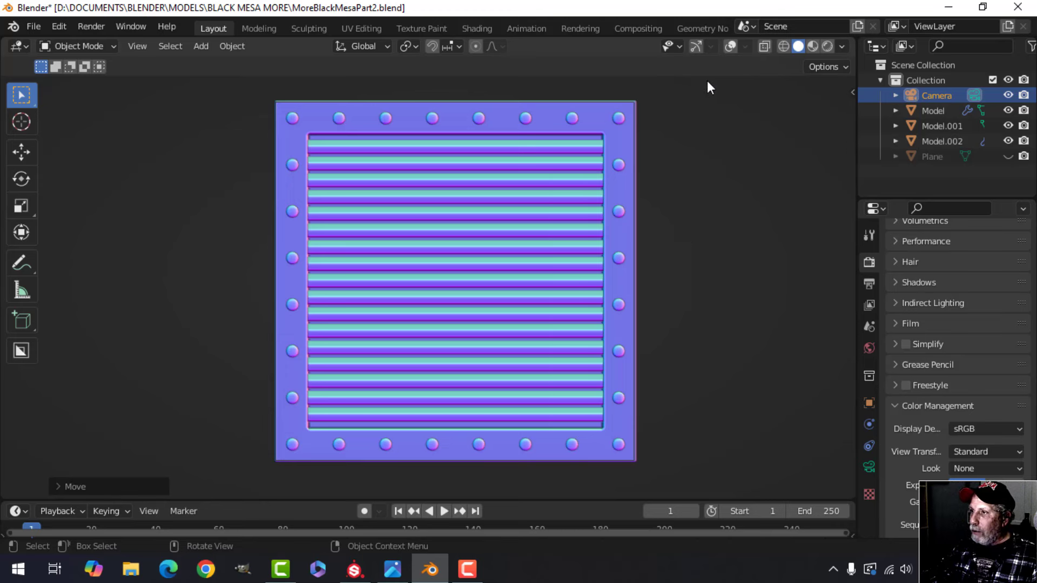
Show the viewport gizmos and overlays again and switch the viewport lighting back to Studio
click(695, 46)
click(729, 46)
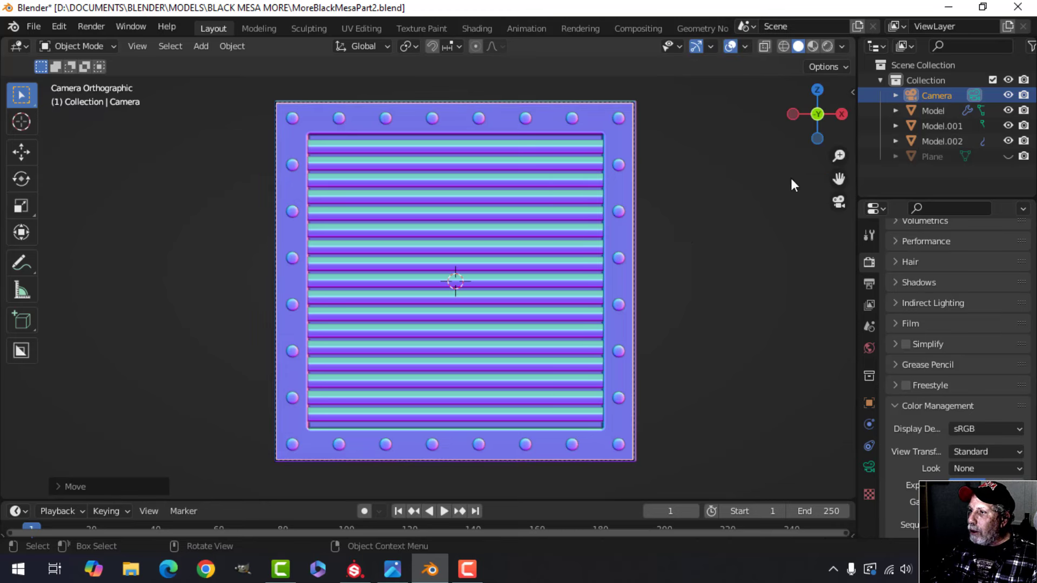
click(841, 46)
click(786, 119)
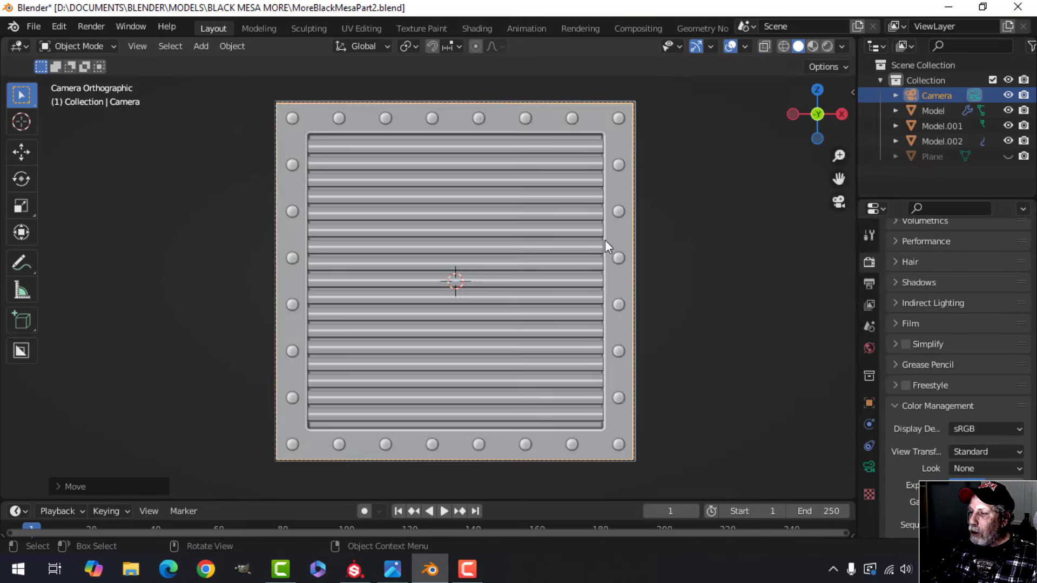
Leave the camera view and unhide the Plane object behind the wall panel
key(KP_0)
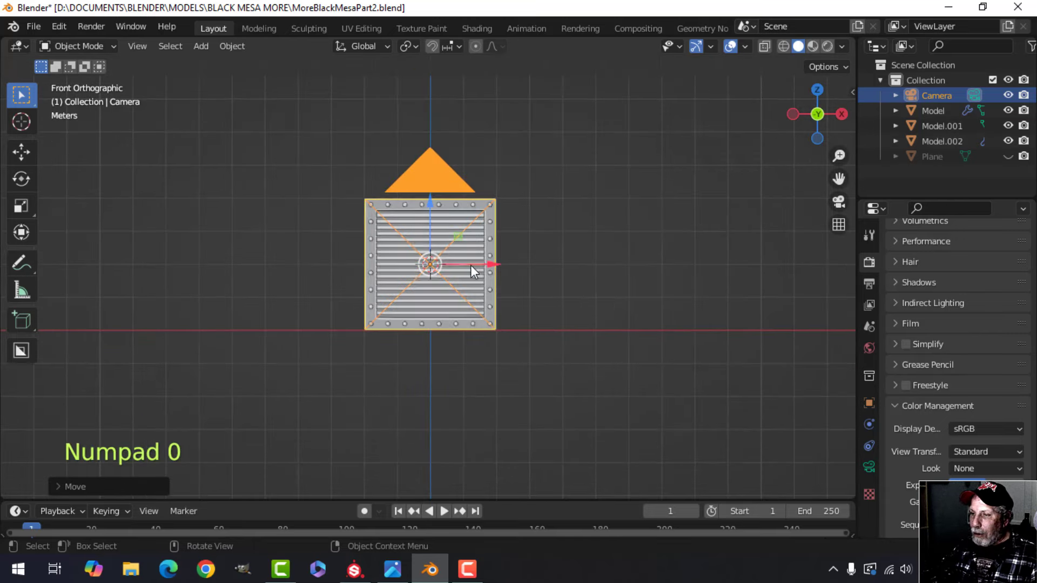
middle_drag(471, 265, 524, 277)
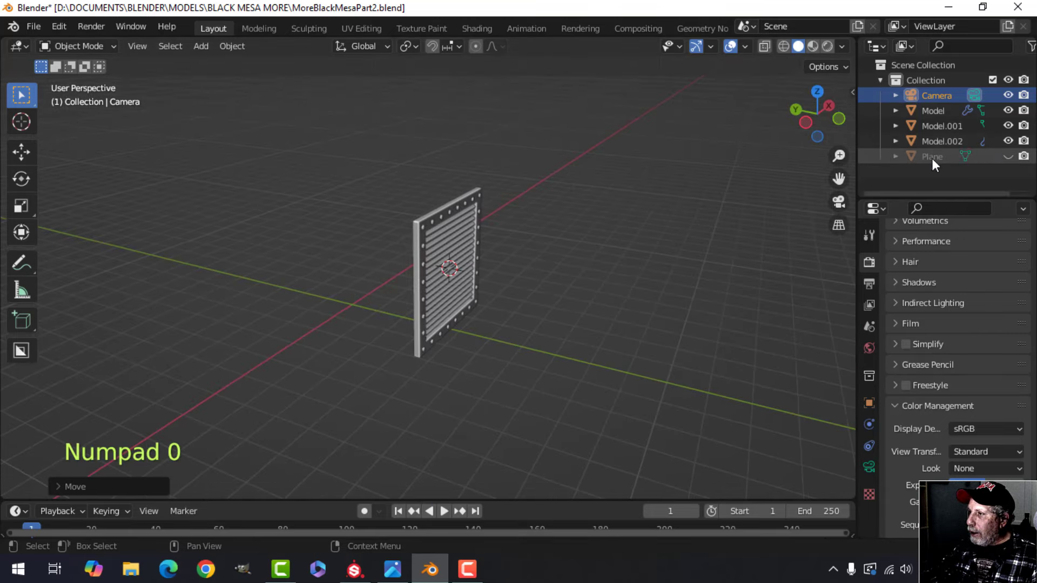
click(1007, 156)
shift+middle_drag(534, 261, 482, 202)
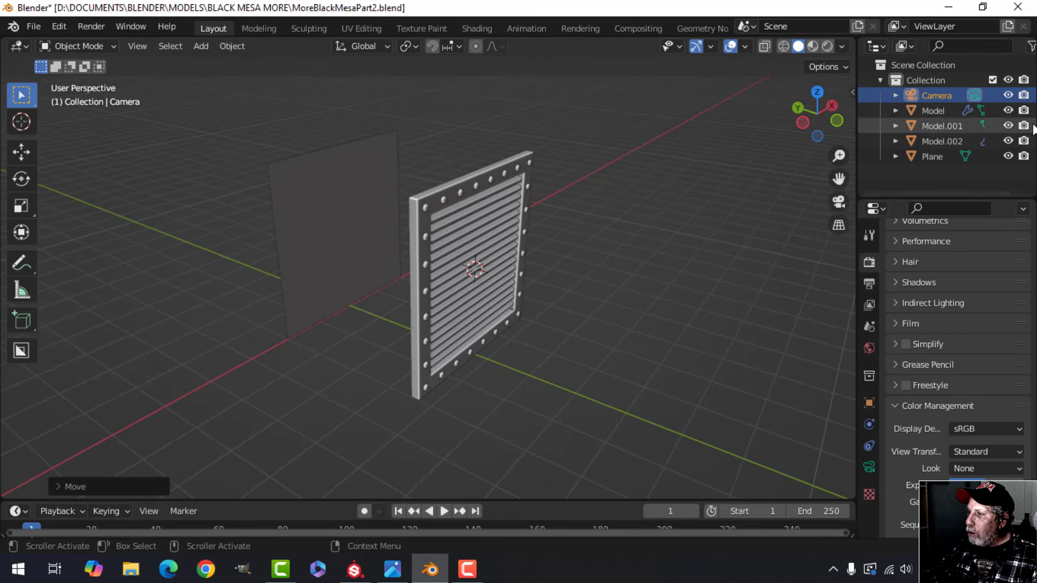
Hide Model, Model.001 and Model.002 so only the plane remains, and save the file
click(1008, 110)
click(1007, 125)
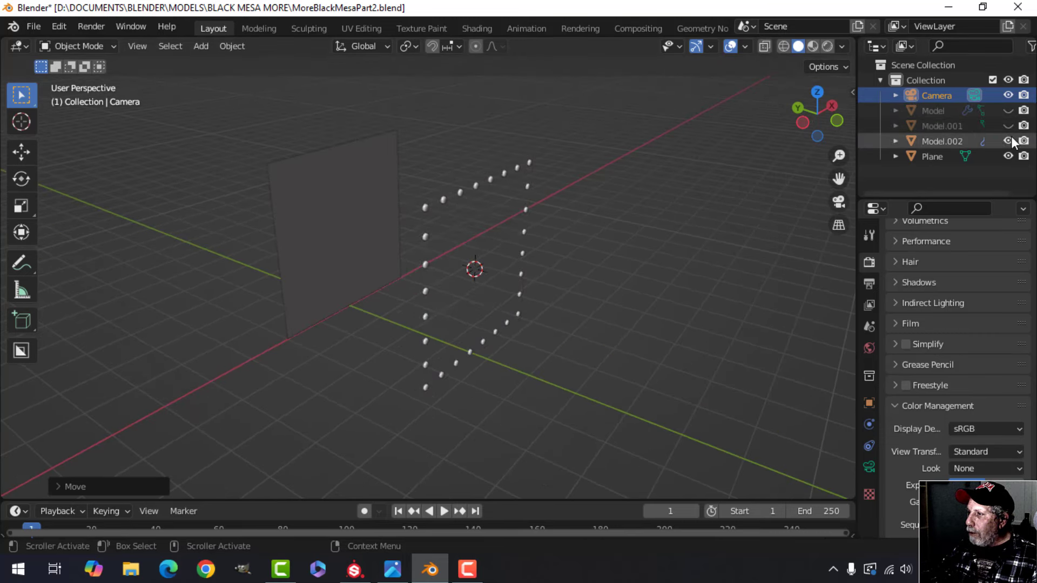
click(1007, 141)
middle_drag(675, 198, 656, 199)
scroll(410, 211, down, 1)
shift+middle_drag(416, 231, 446, 229)
middle_drag(447, 229, 420, 219)
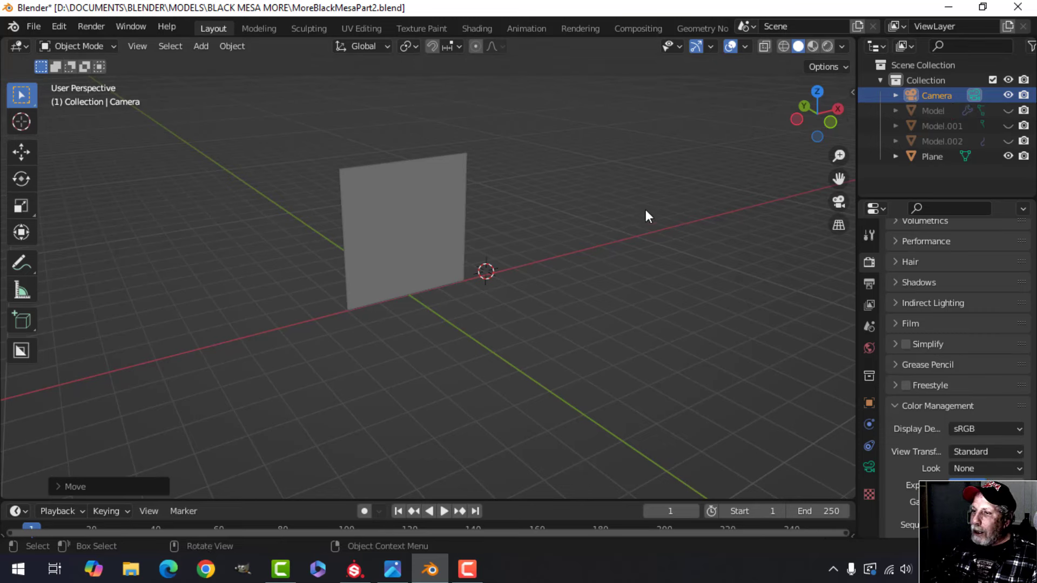
mouse_move(645, 213)
shift+middle_down()
mouse_move(663, 206)
mouse_move(652, 210)
shift+middle_up()
key(ctrl+s)
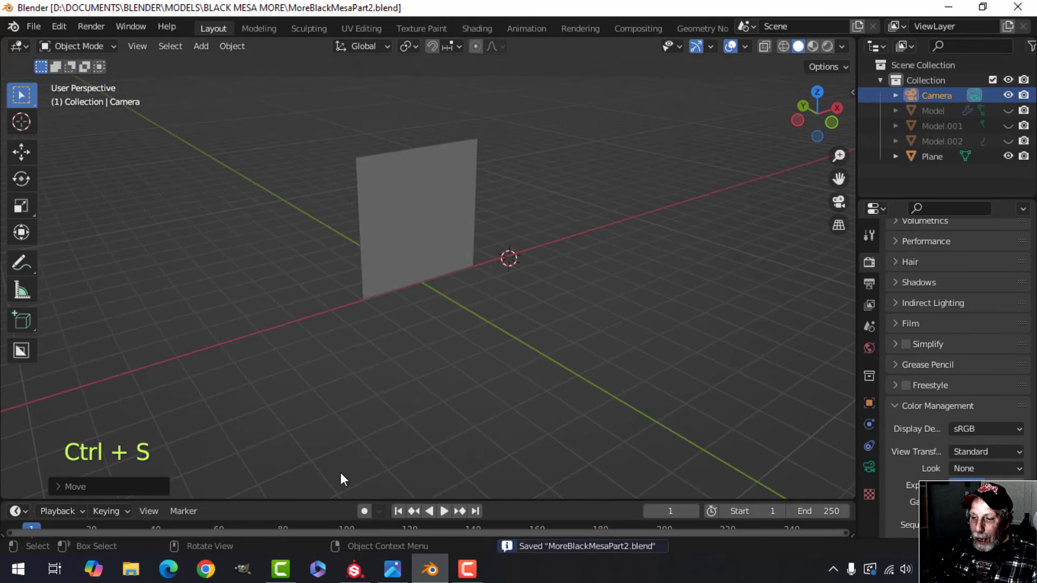
Switch to File Explorer and check WallPanelNormalVideo.png in the VIDEO folder of TEXTURES MORE BLACK MESA, then bring up Substance Painter
click(130, 568)
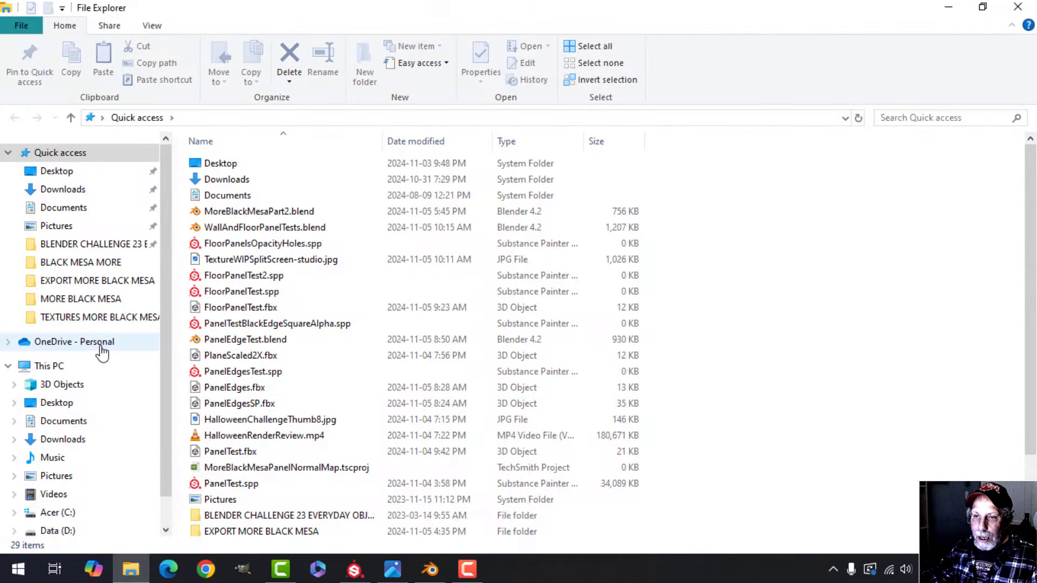
click(98, 317)
double_click(225, 178)
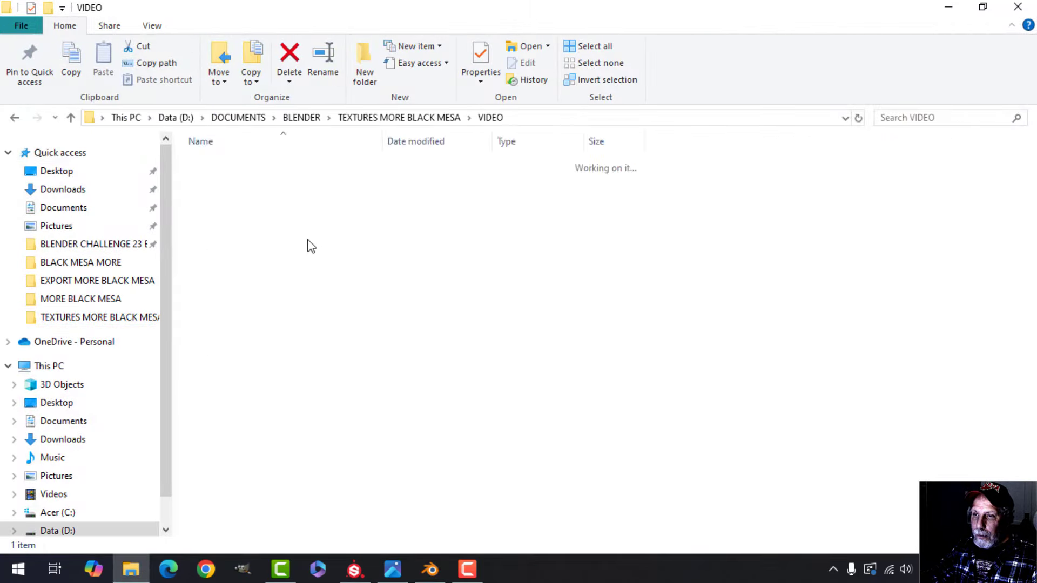
click(244, 181)
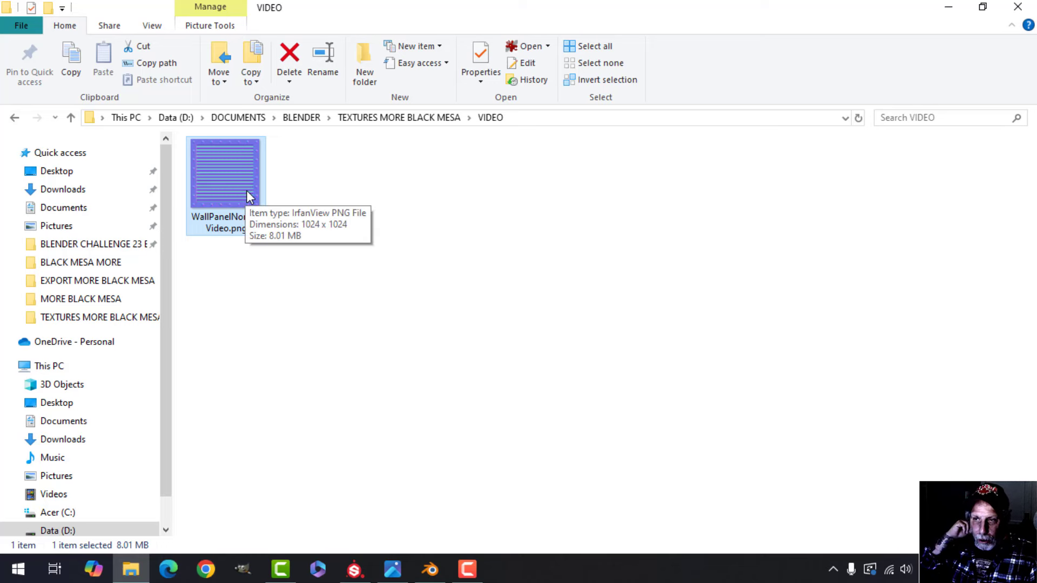
click(357, 571)
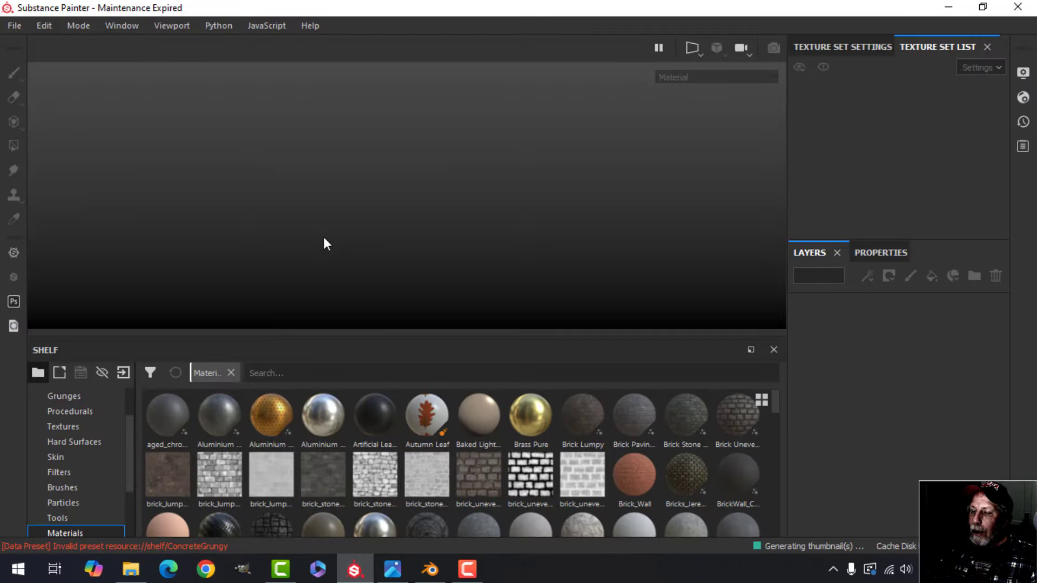
Switch back to Blender, select the plane, and start an FBX export into the VIDEO folder of EXPORT MORE BLACK MESA
click(431, 571)
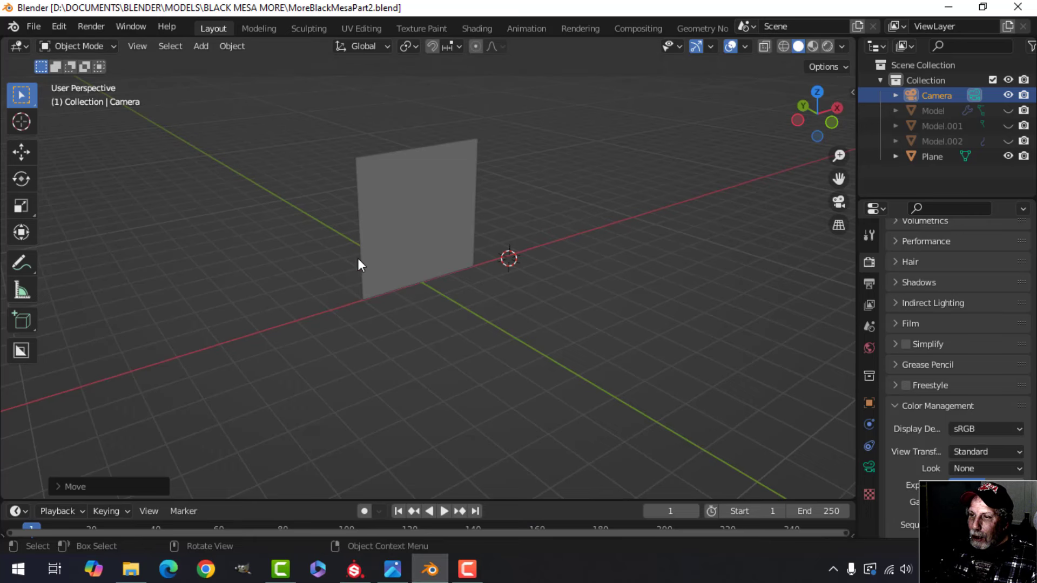
click(435, 223)
mouse_move(528, 212)
middle_down()
mouse_move(454, 164)
mouse_move(459, 199)
mouse_move(487, 171)
mouse_move(455, 195)
mouse_move(456, 168)
mouse_move(459, 190)
mouse_move(532, 212)
middle_up()
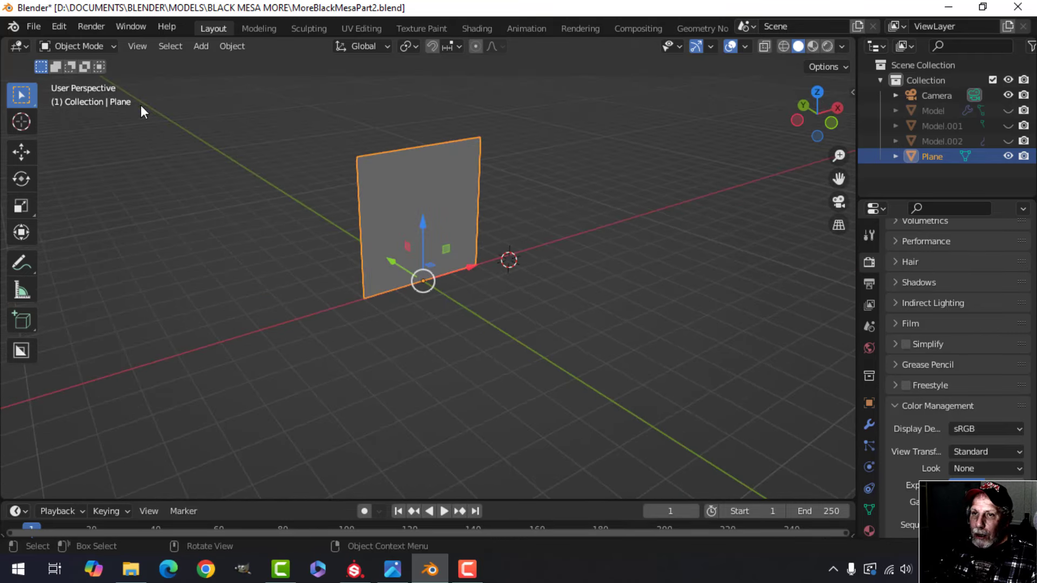
click(33, 27)
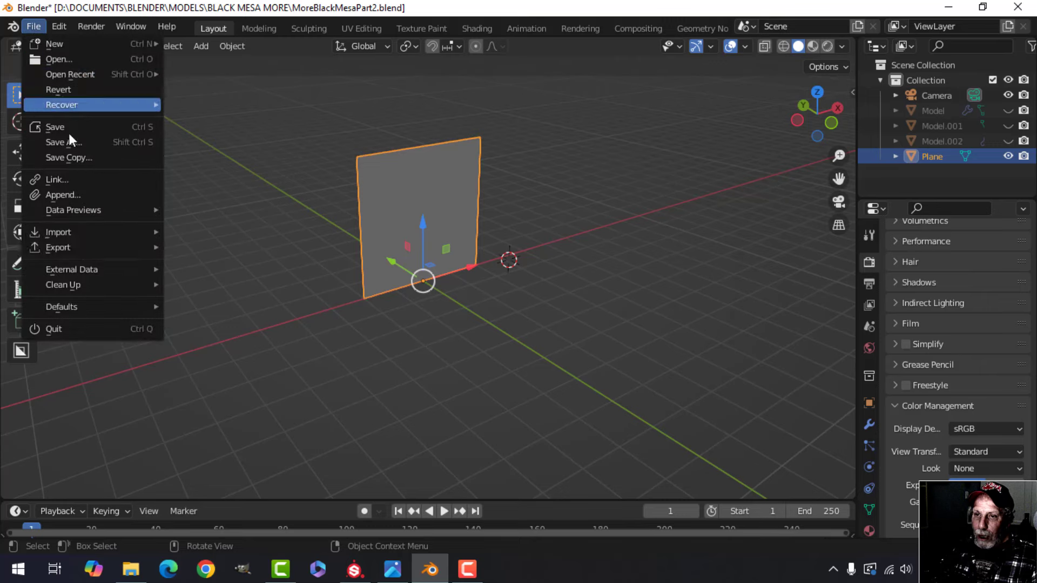
mouse_move(126, 249)
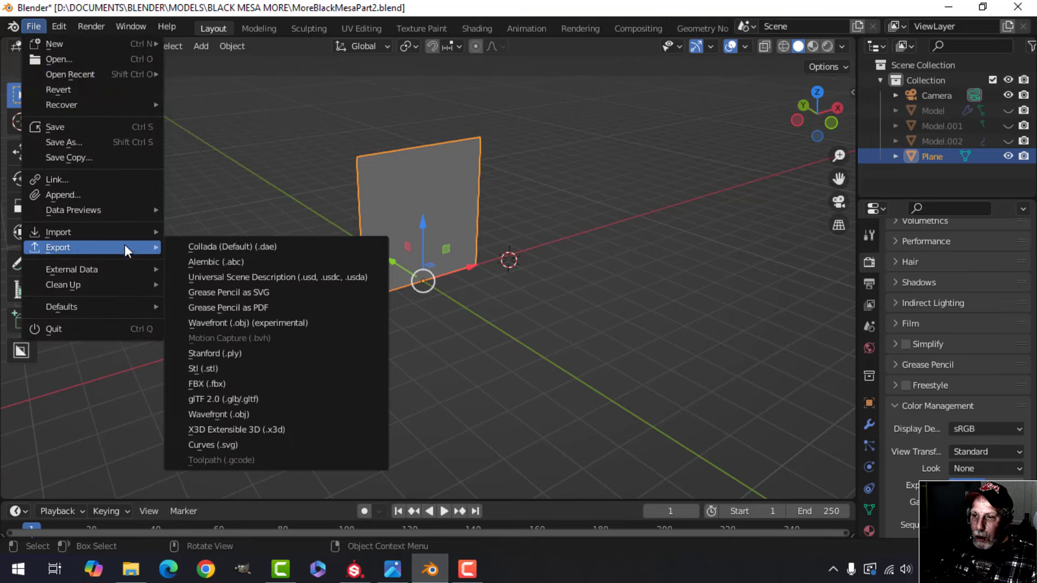
click(233, 382)
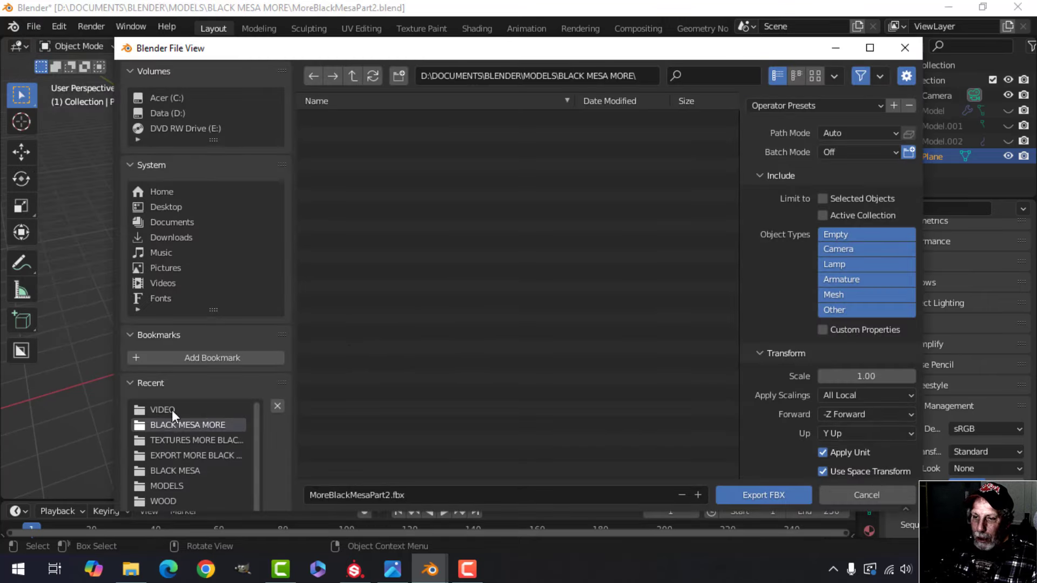
click(183, 457)
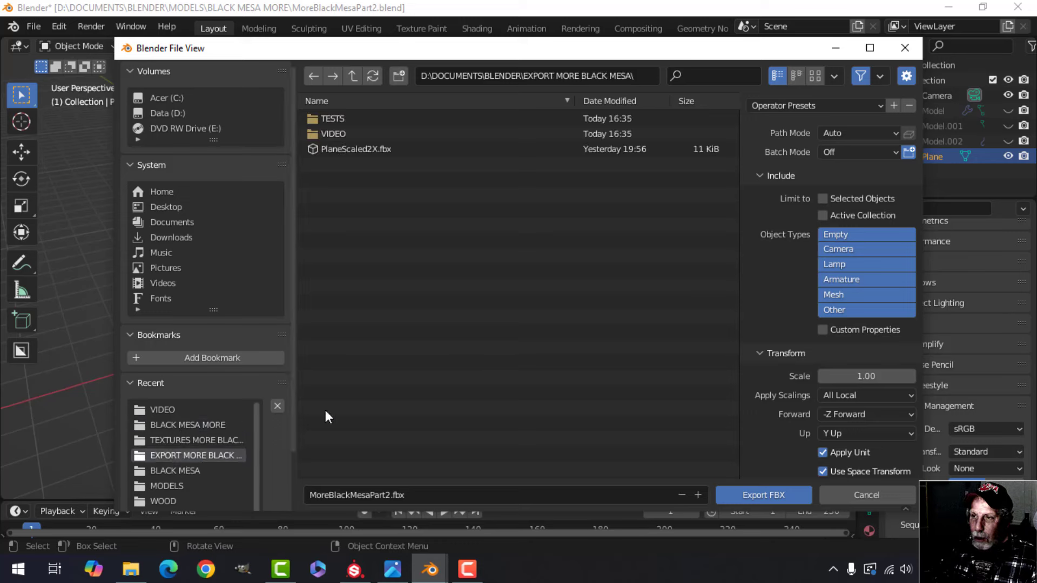
click(337, 136)
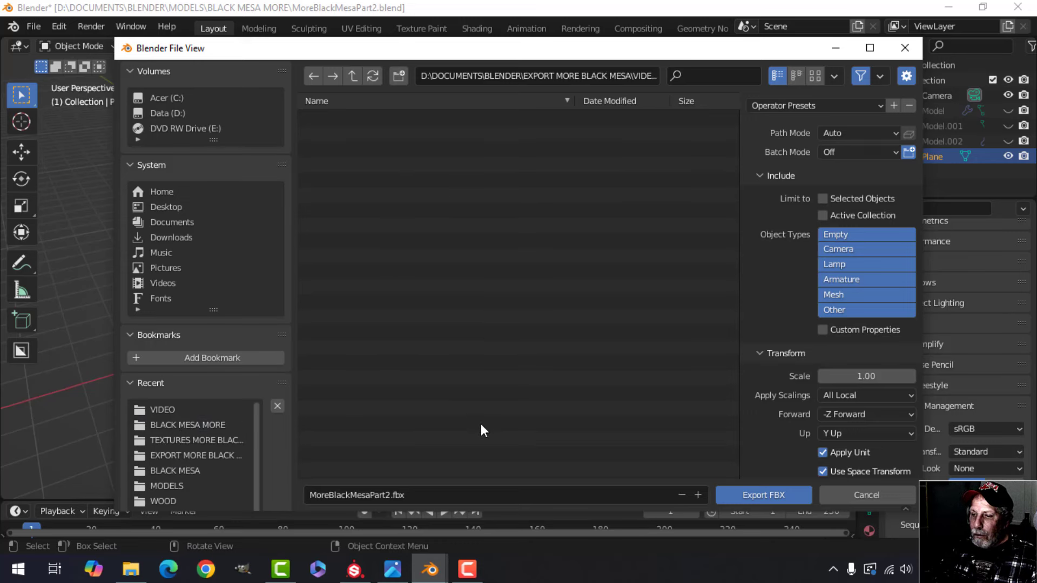
Name the export PlaneScale2X.fbx, limit it to selected objects, and export the FBX
click(419, 495)
key(BackSpace)
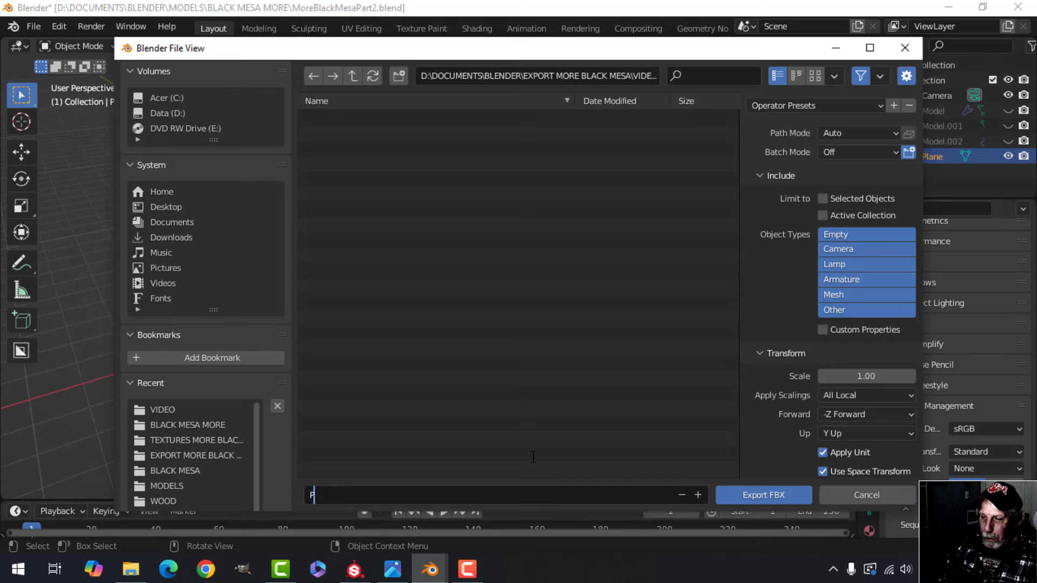
text(PlaneSca)
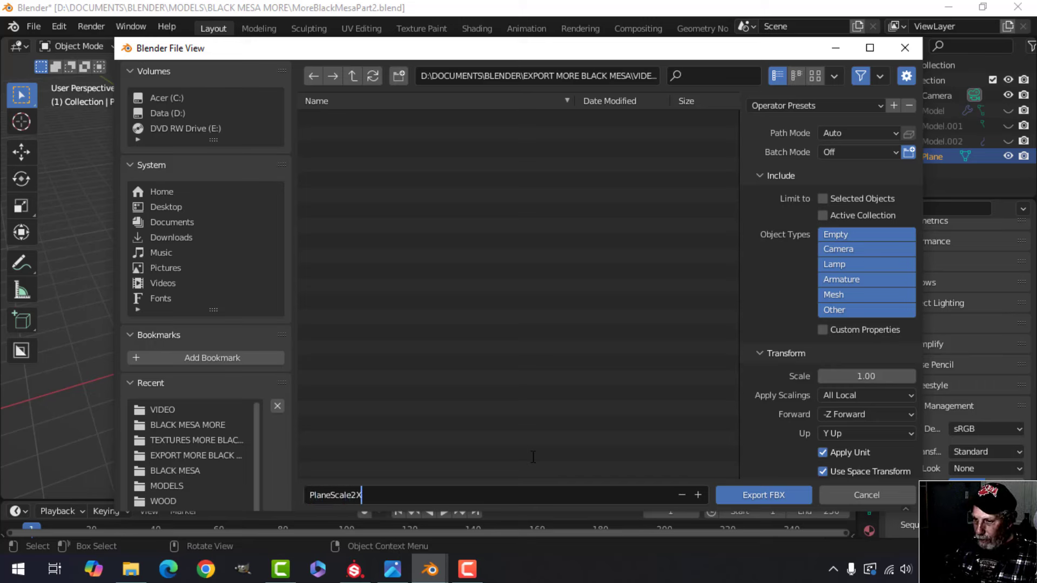
text(le2X)
key(Return)
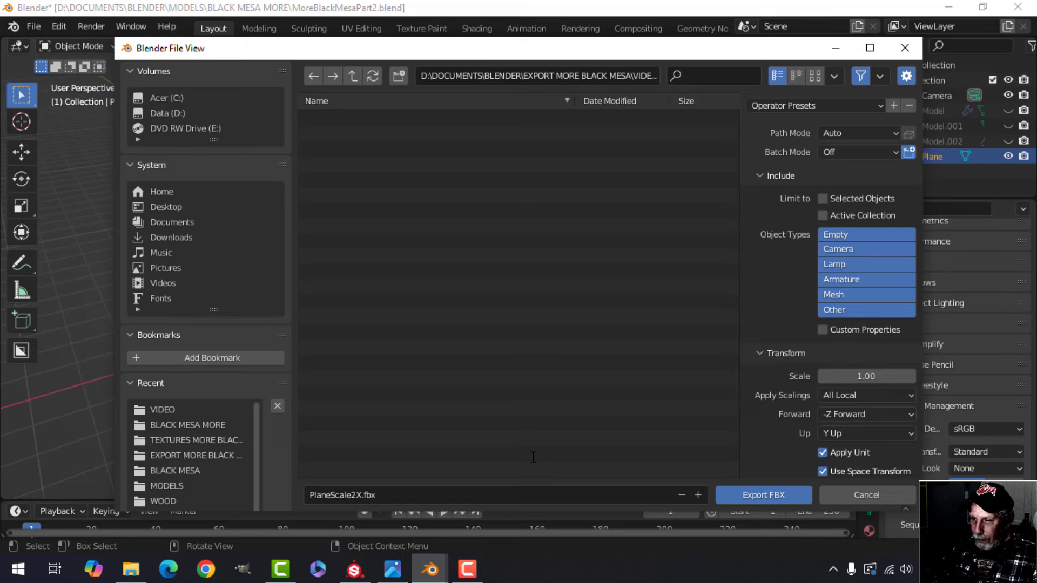
click(822, 199)
click(770, 495)
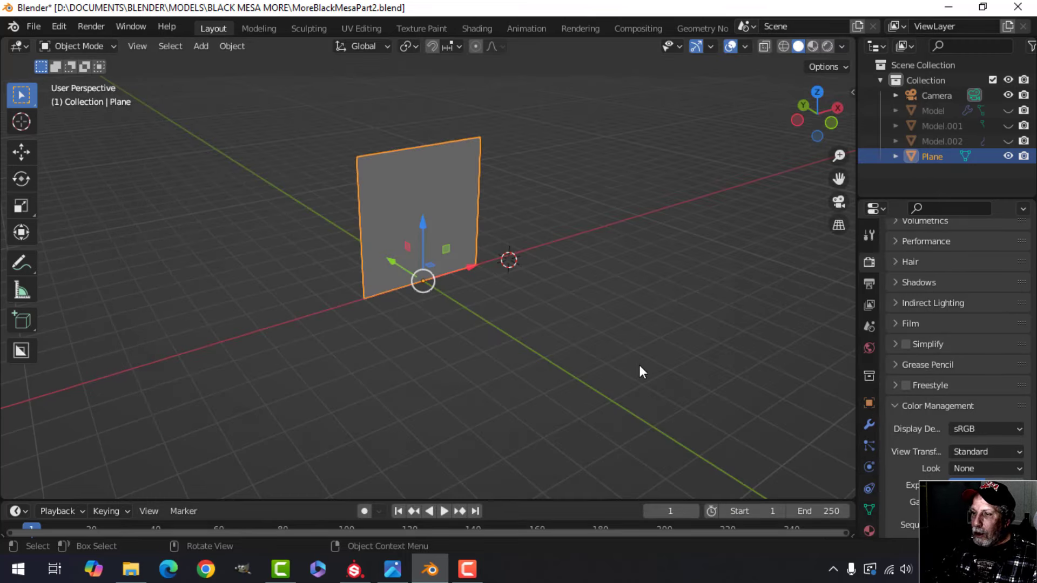
Switch to Substance Painter and start a new project with the normal map format set to OpenGL
click(354, 569)
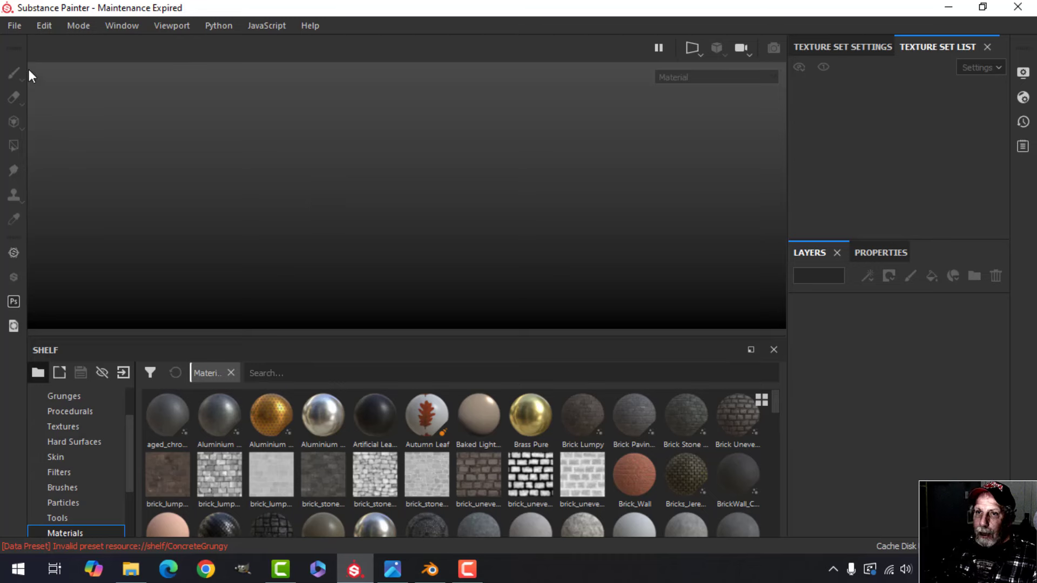
click(14, 26)
click(25, 40)
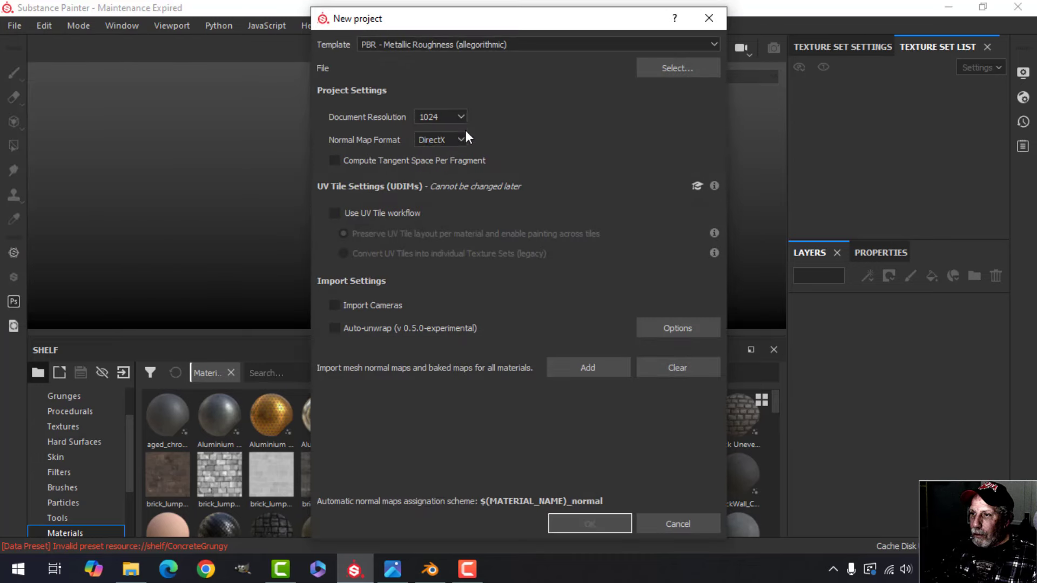
click(445, 135)
click(451, 162)
Load PlaneScale2X.fbx from the VIDEO folder of EXPORT MORE BLACK MESA as the project mesh and create the project
click(656, 68)
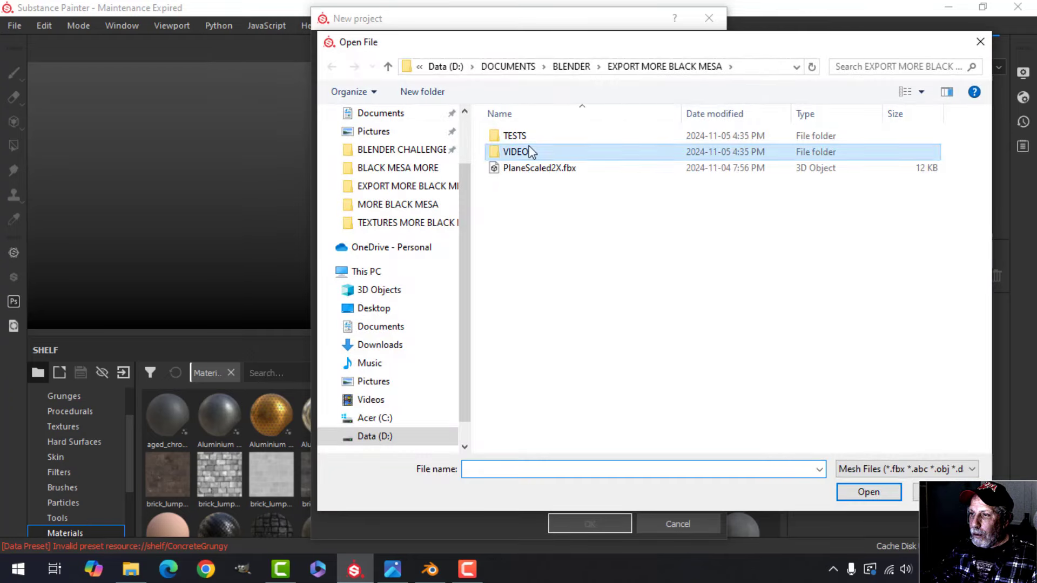
double_click(529, 153)
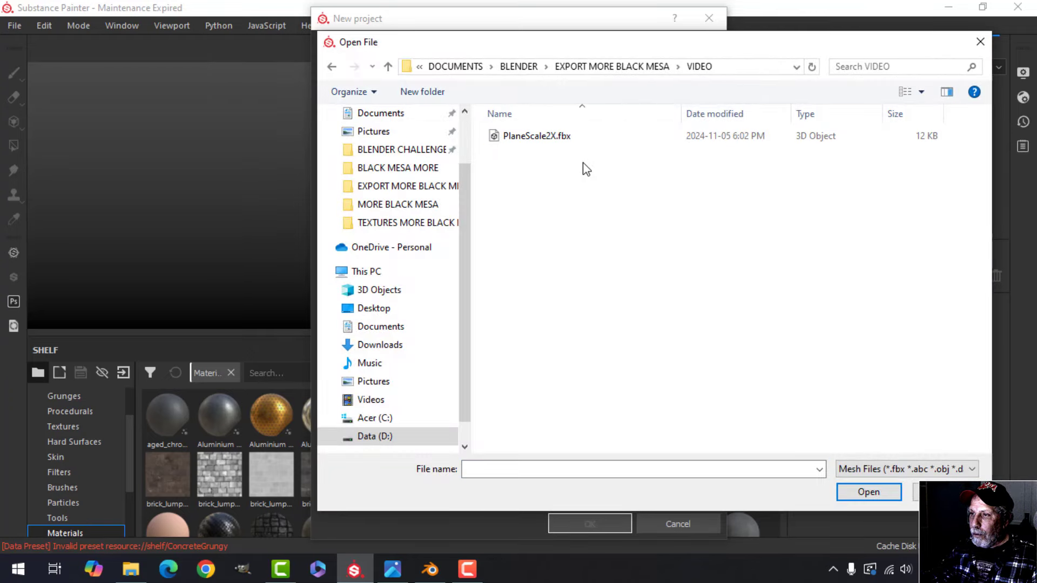
click(583, 139)
click(877, 492)
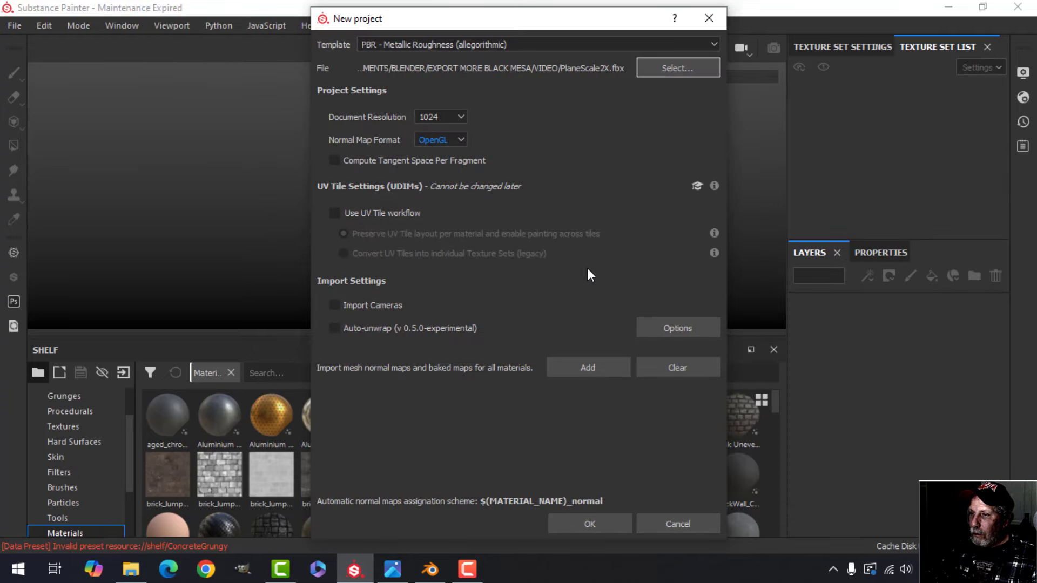
click(594, 523)
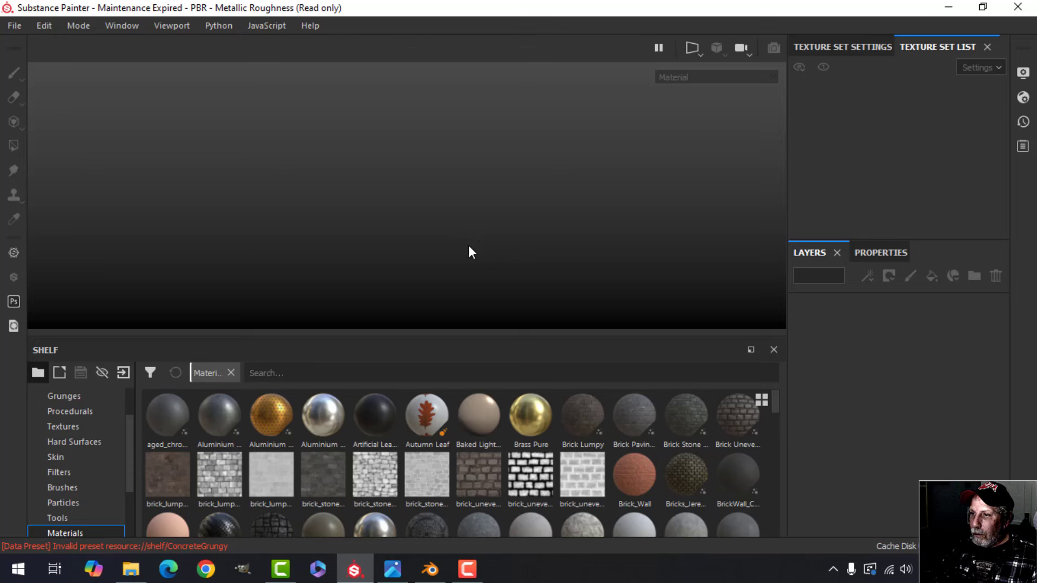
alt+drag(381, 241, 502, 208)
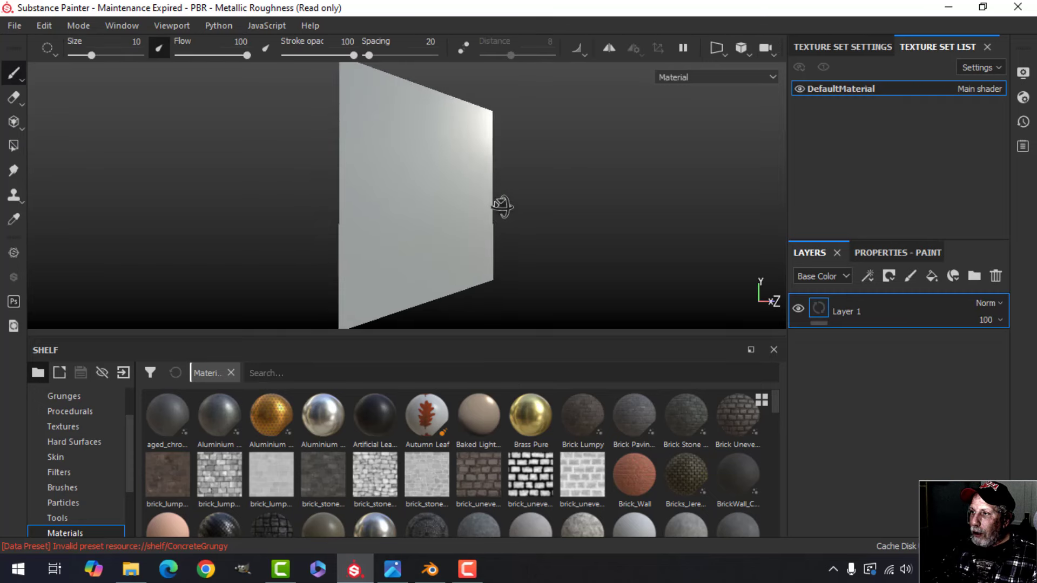
Open the mesh map baking settings for the plane's texture set and set the output size to 2048
click(862, 47)
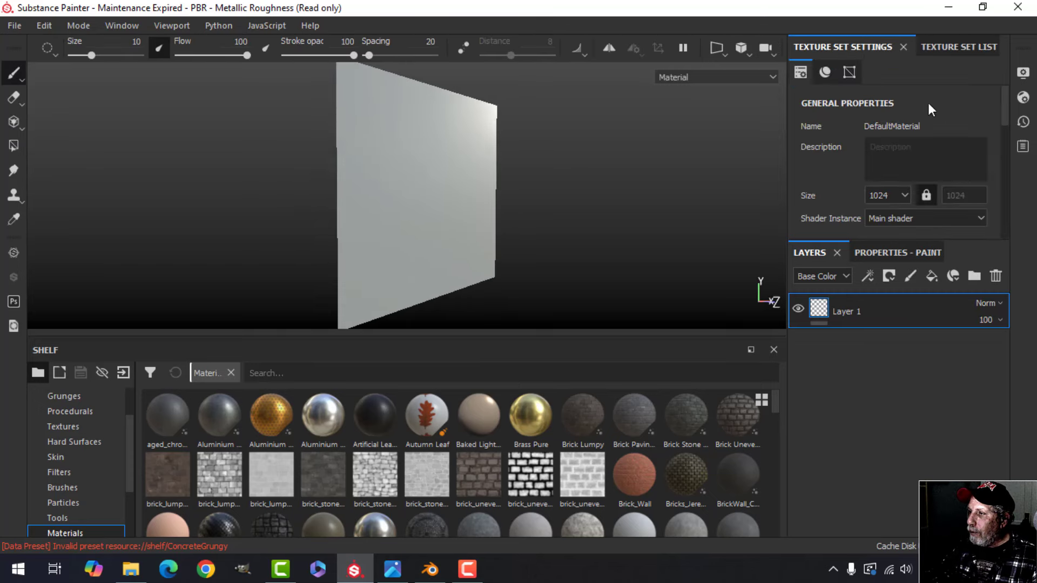
scroll(941, 134, down, 3)
scroll(942, 138, down, 5)
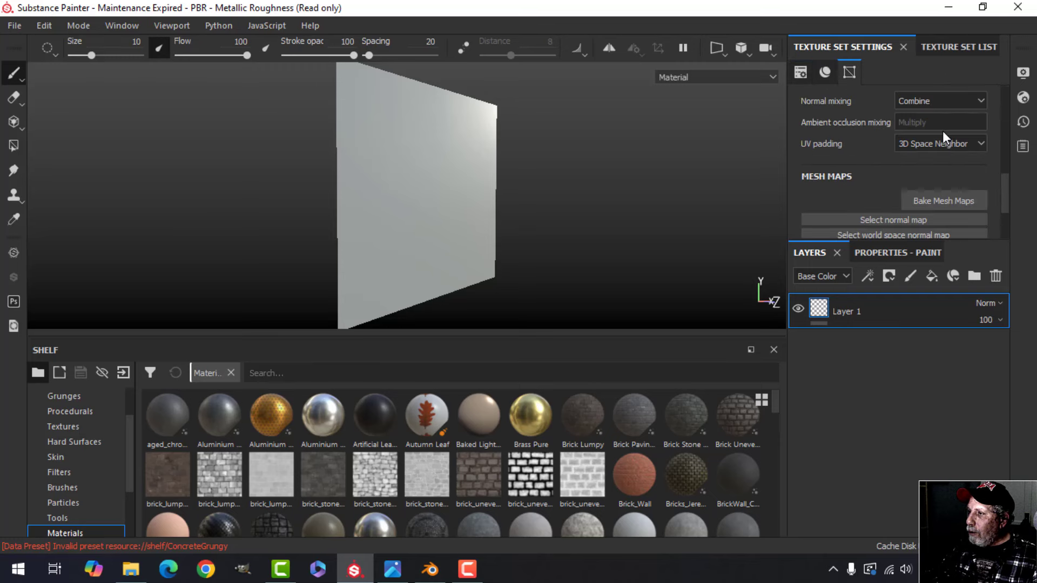
click(943, 156)
click(517, 73)
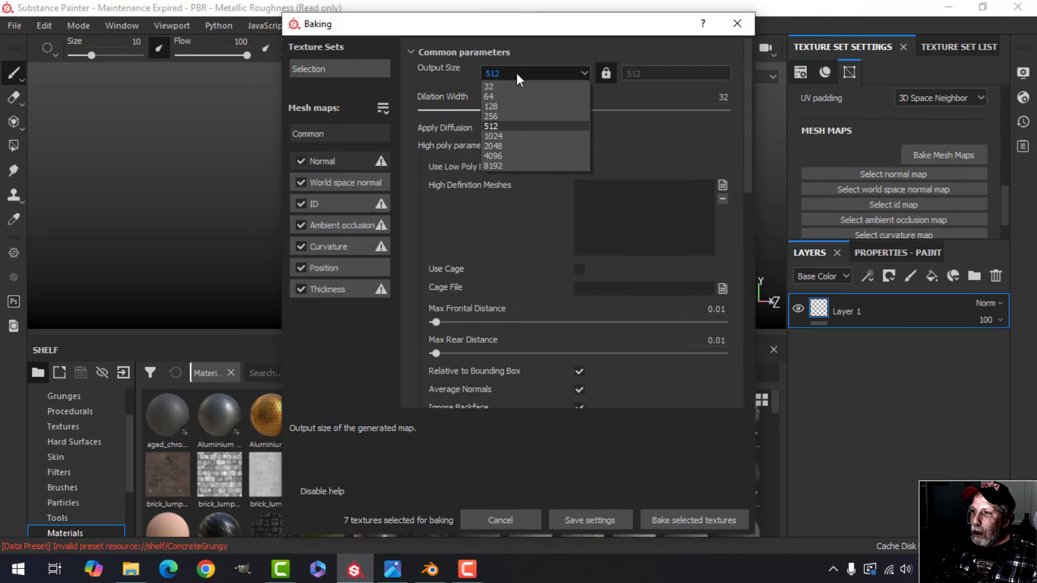
click(507, 143)
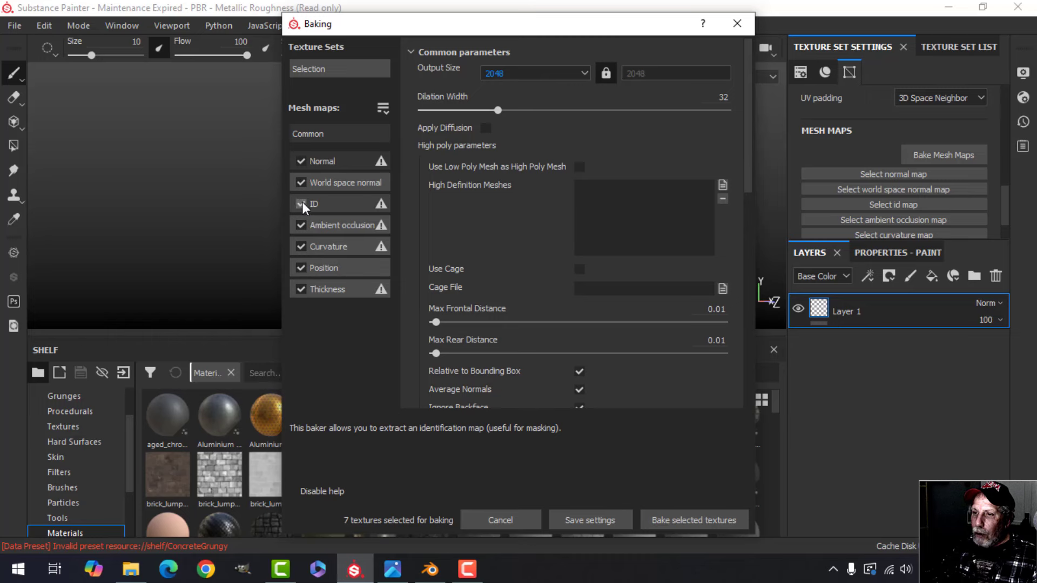
Bake the selected mesh maps at 2048 with the ID and Thickness maps excluded
click(302, 204)
click(300, 289)
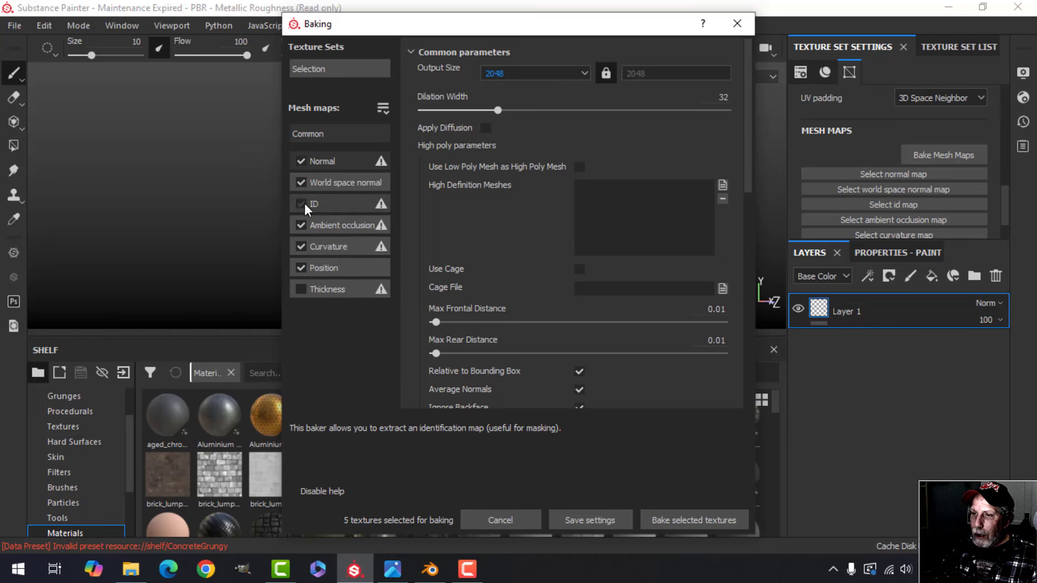
click(666, 520)
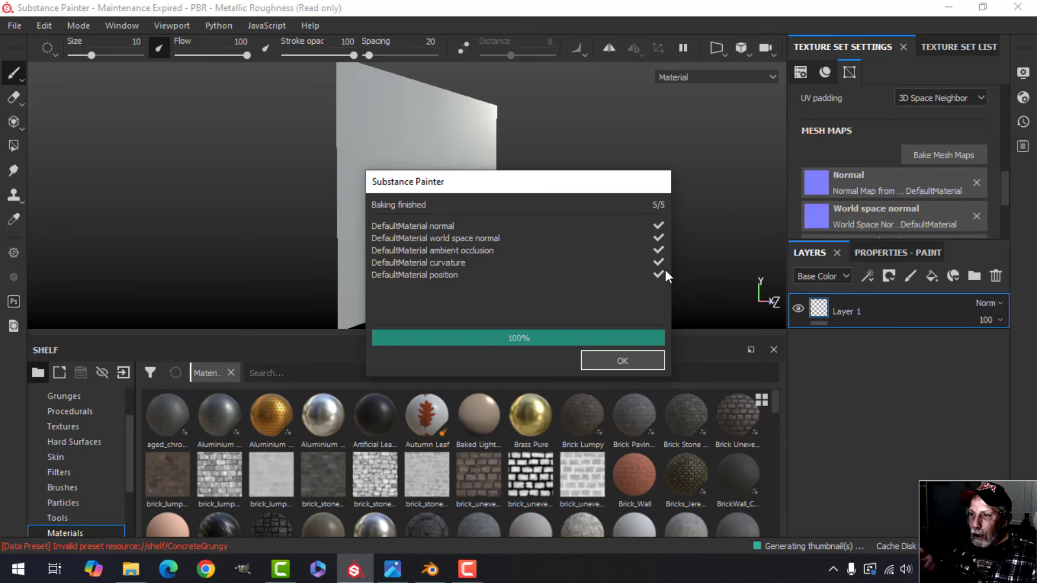
click(622, 360)
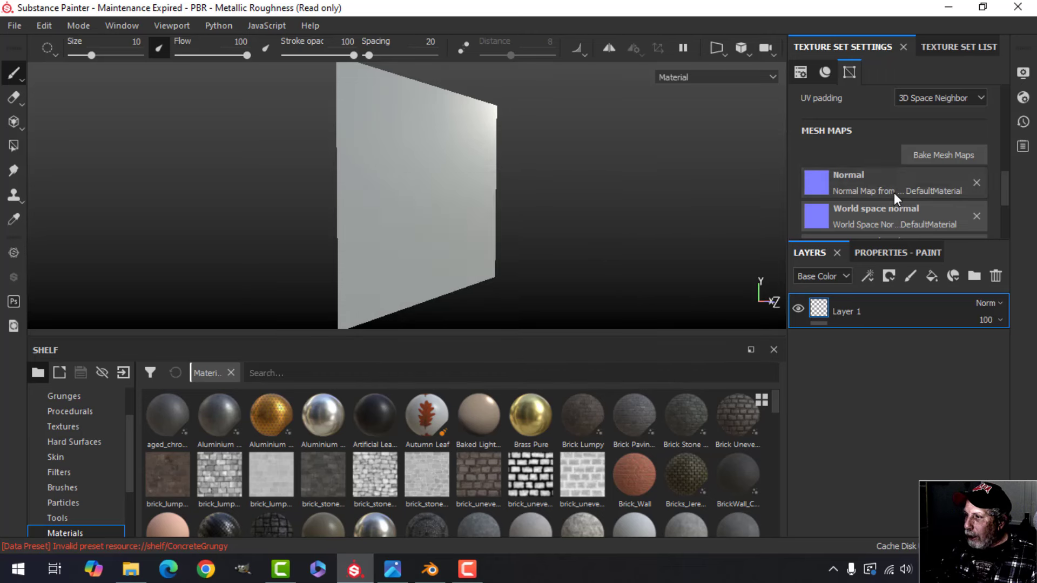
scroll(893, 193, down, 3)
scroll(890, 193, up, 5)
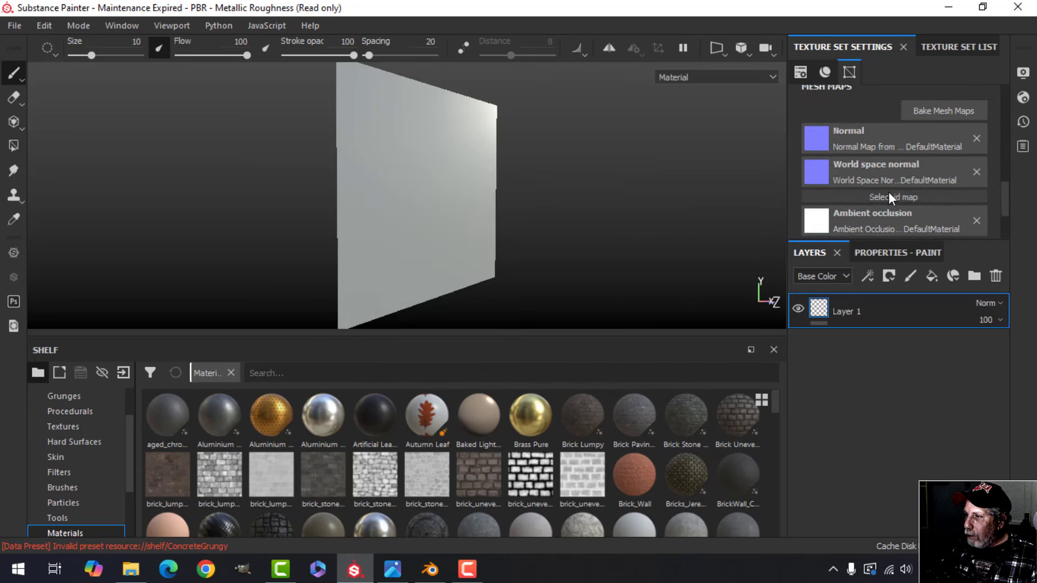
Delete Layer 1 and rename the DefaultMaterial texture set to WallPanelVideo
click(996, 276)
click(958, 46)
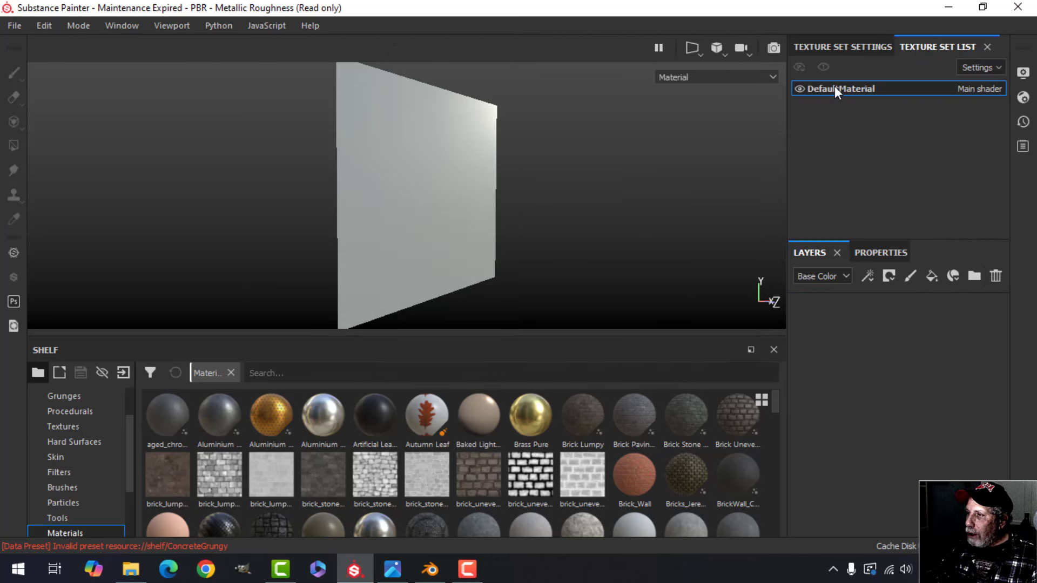
double_click(849, 90)
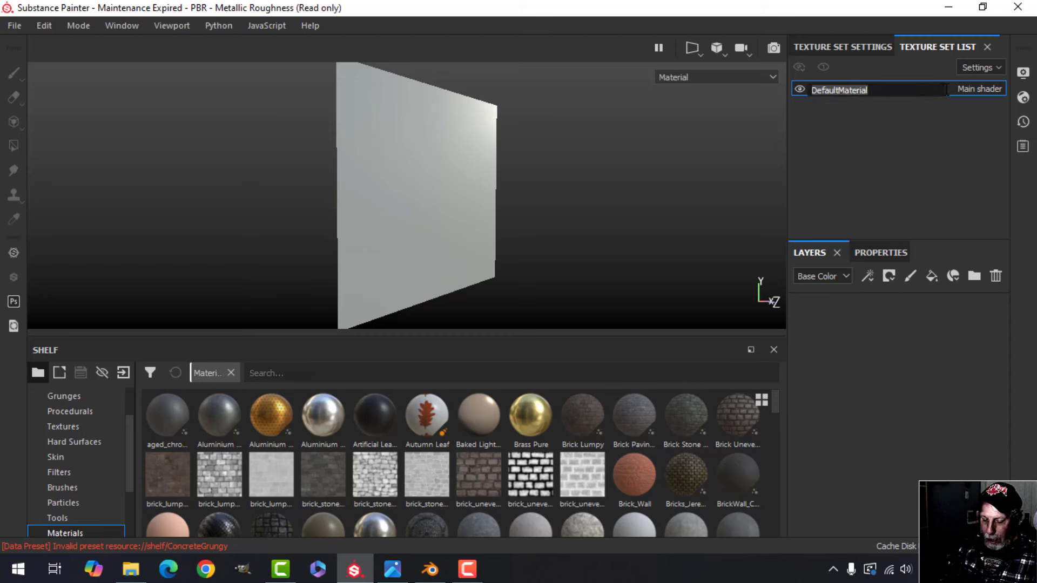
text(WallPanelVideo)
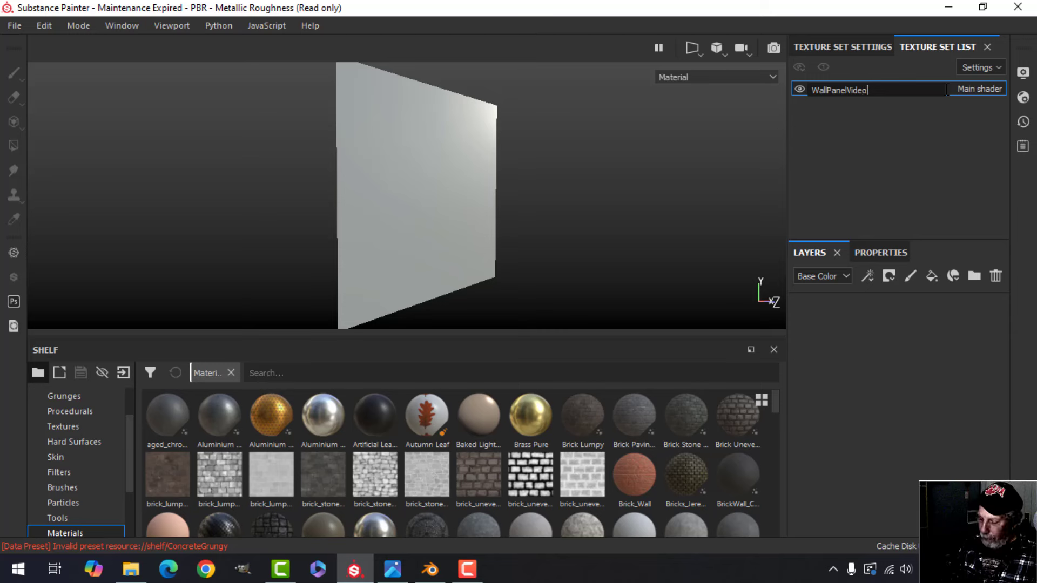
key(Return)
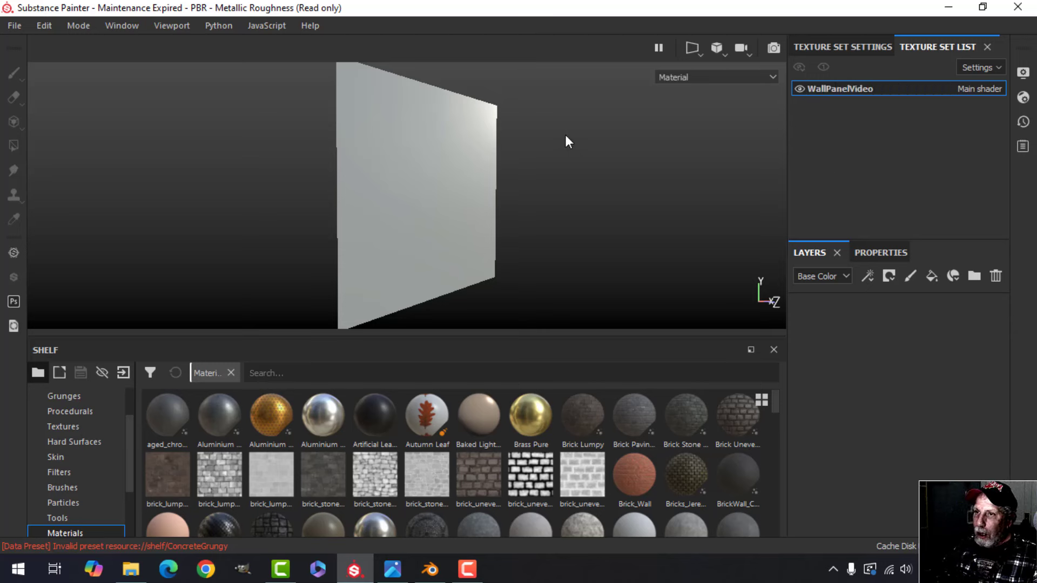
Start saving the project as a new file and create a VIDEO folder inside SUBSTANCE PAINTER > MORE BLACK MESA
click(13, 32)
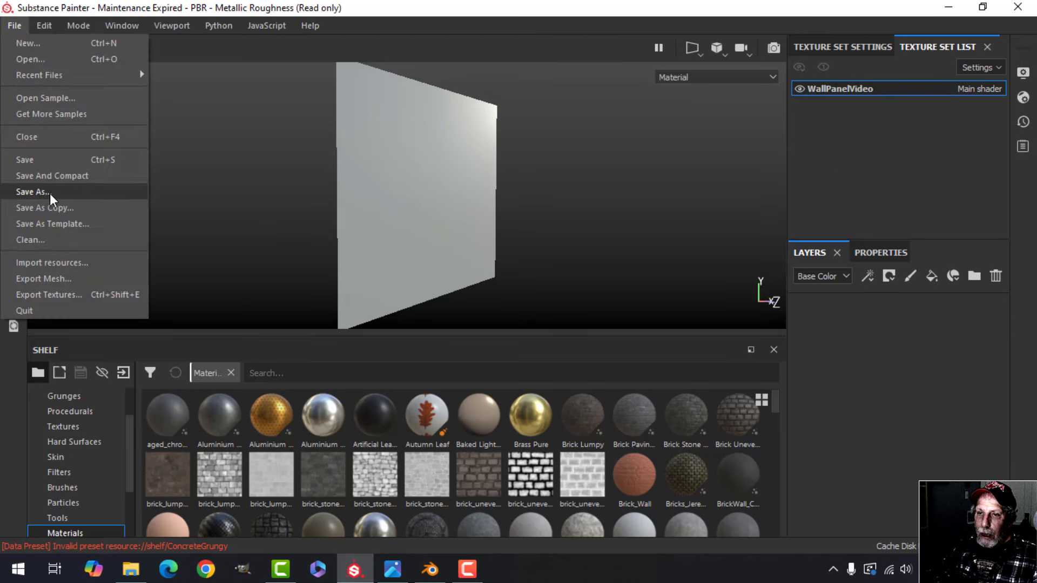
click(24, 194)
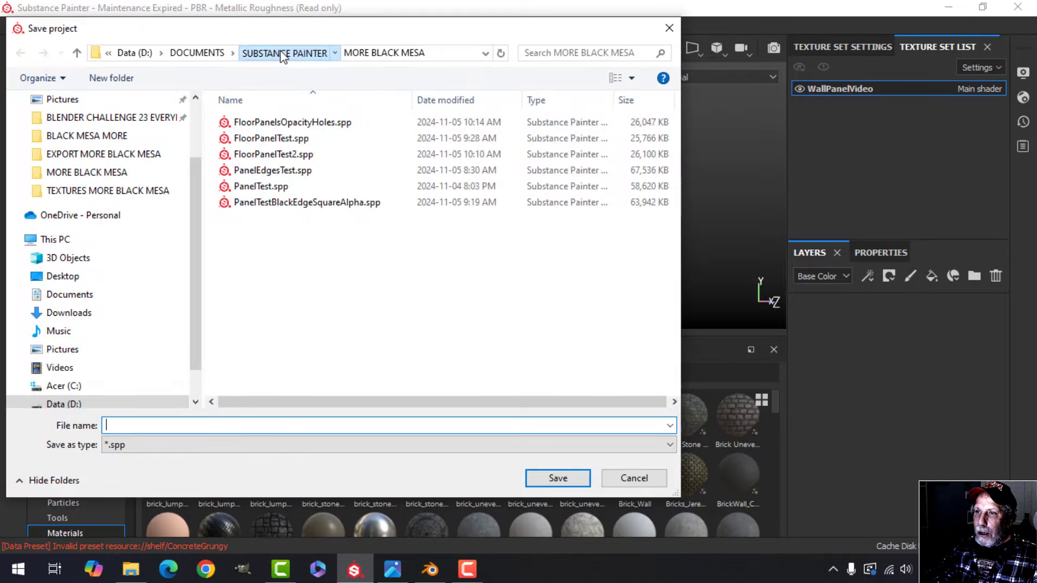
click(285, 51)
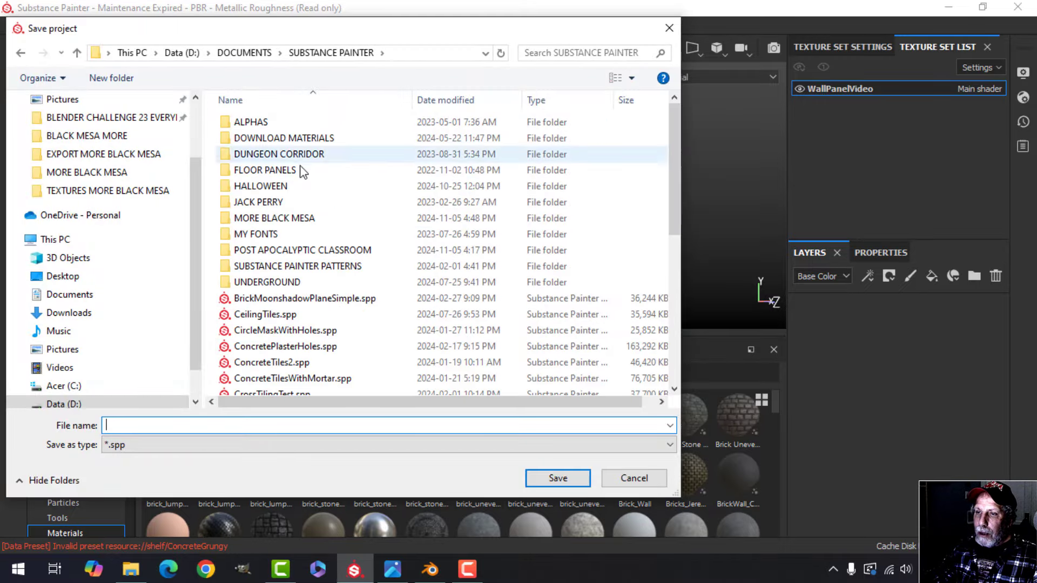
click(276, 219)
double_click(275, 219)
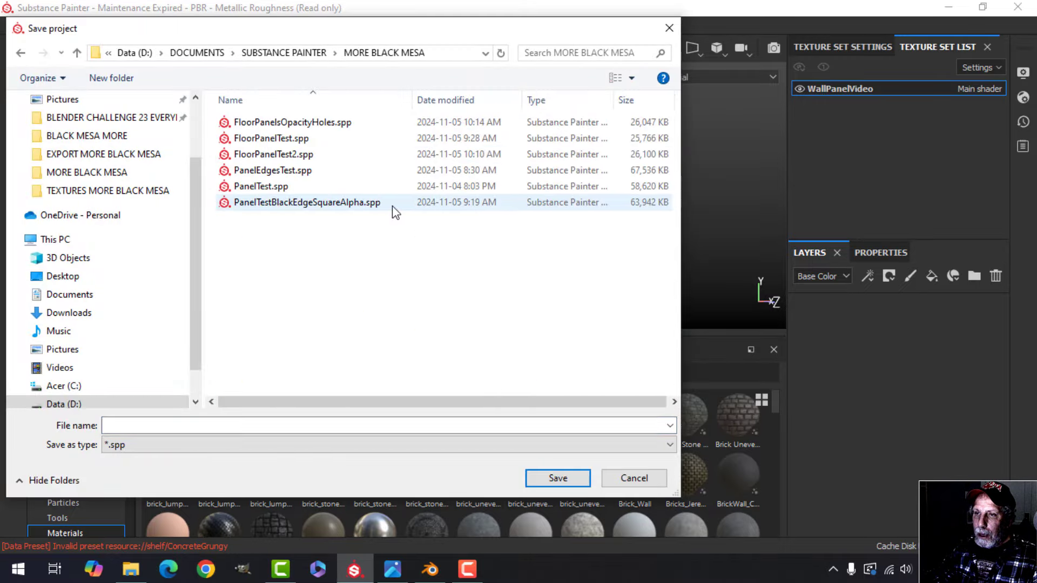
click(112, 78)
key(BackSpace)
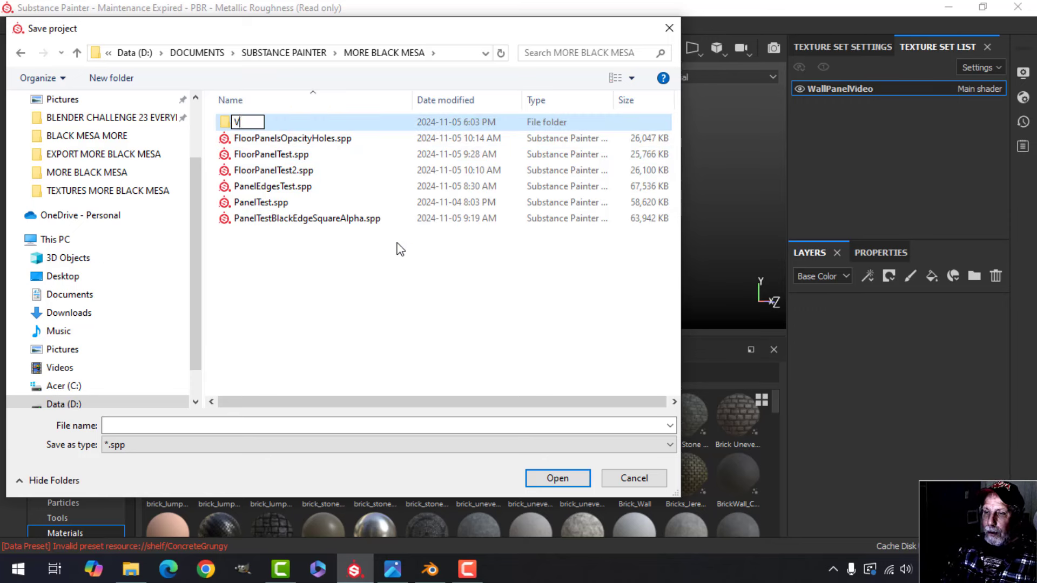
key(Caps_Lock)
text(VIDEO)
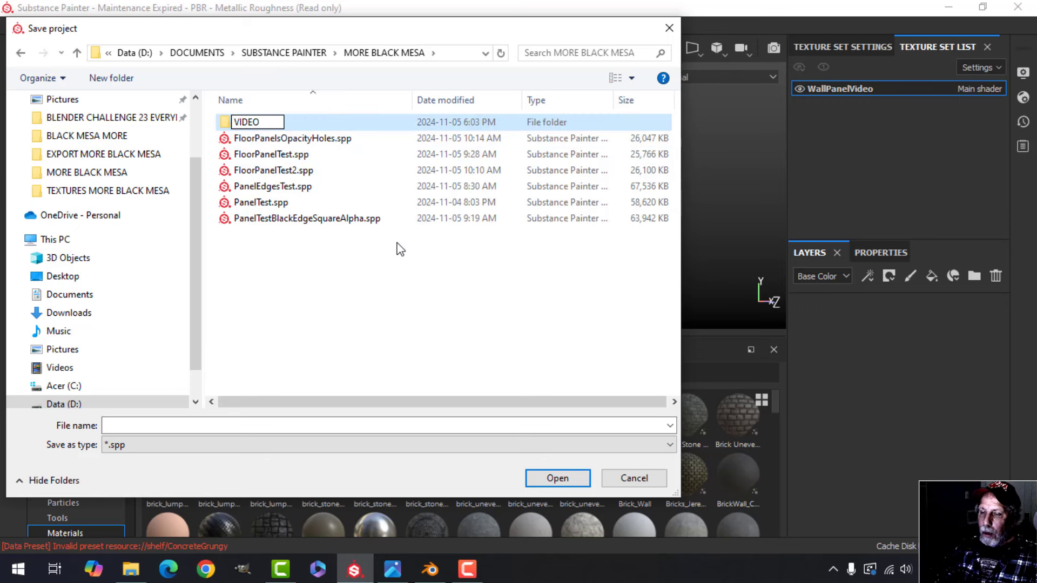
key(Return)
Save the project in the VIDEO folder as WallPanelVideo
double_click(254, 123)
click(184, 426)
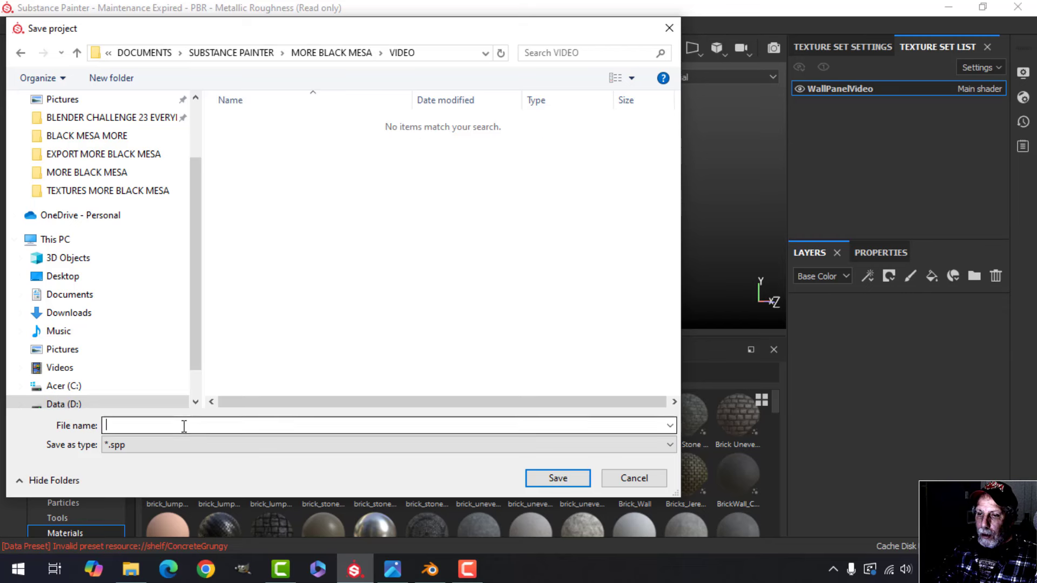
key(Caps_Lock)
text(Wall)
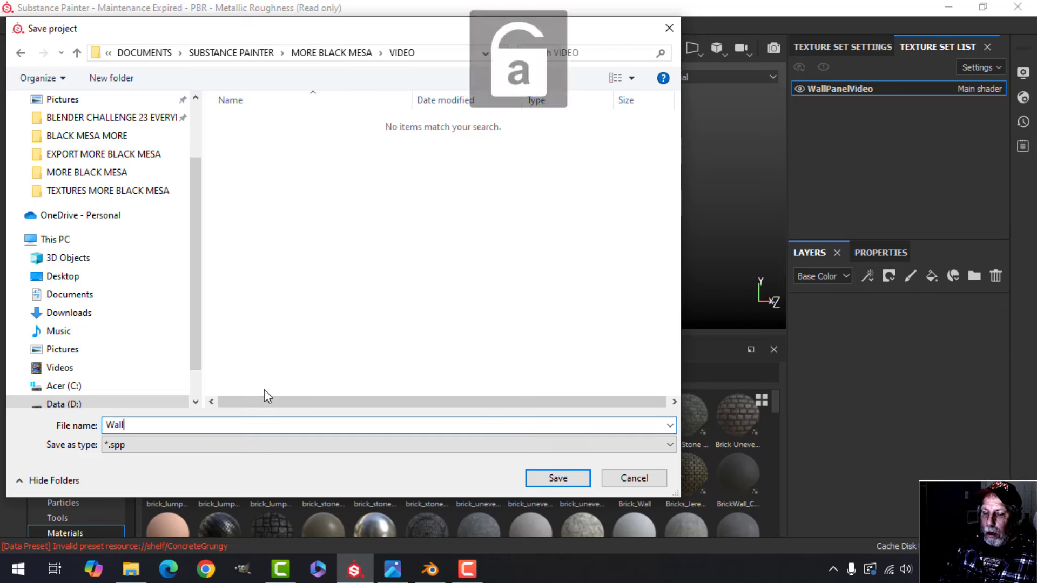
text(PanelVideo)
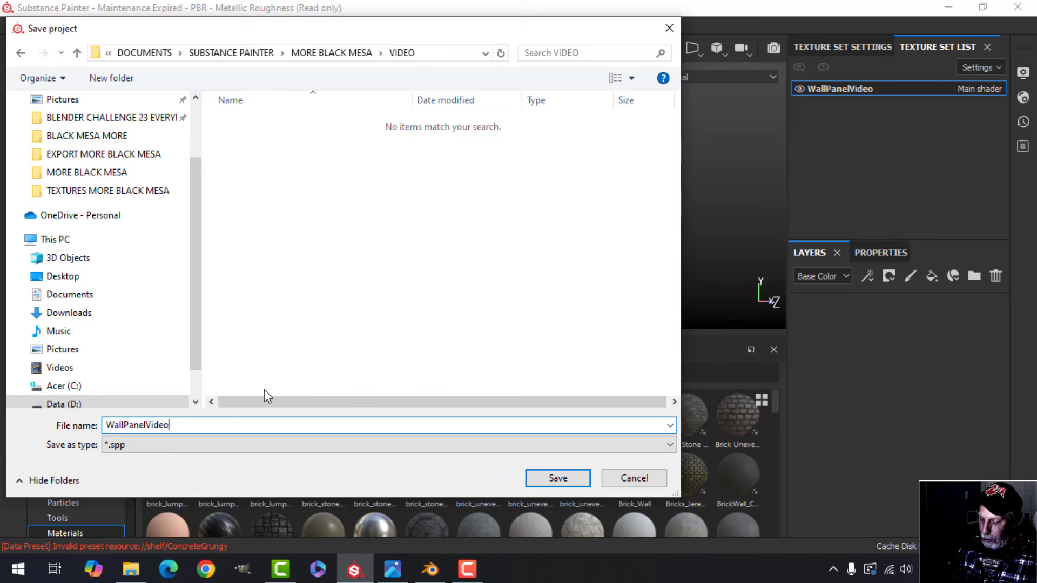
key(Return)
alt+drag(481, 218, 488, 225)
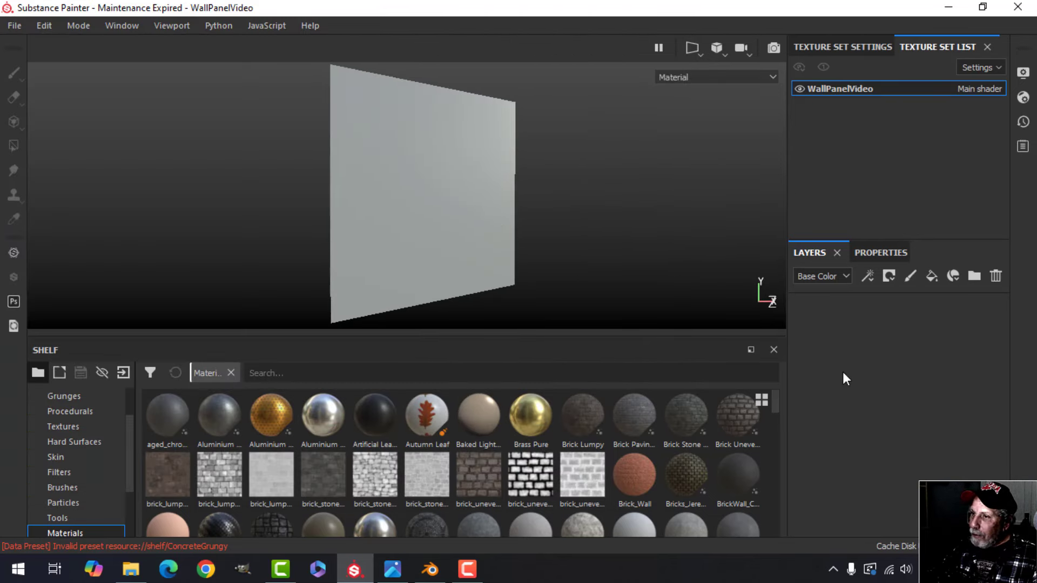
Add WallPanelNormalVideo.png from the VIDEO folder of TEXTURES MORE BLACK MESA to the resources for import
click(860, 49)
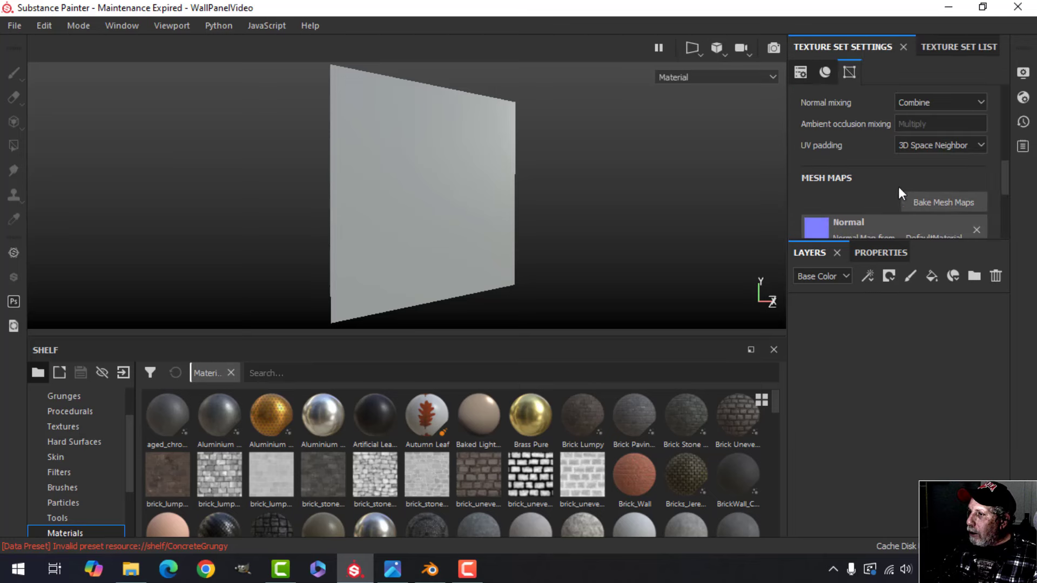
scroll(899, 188, down, 1)
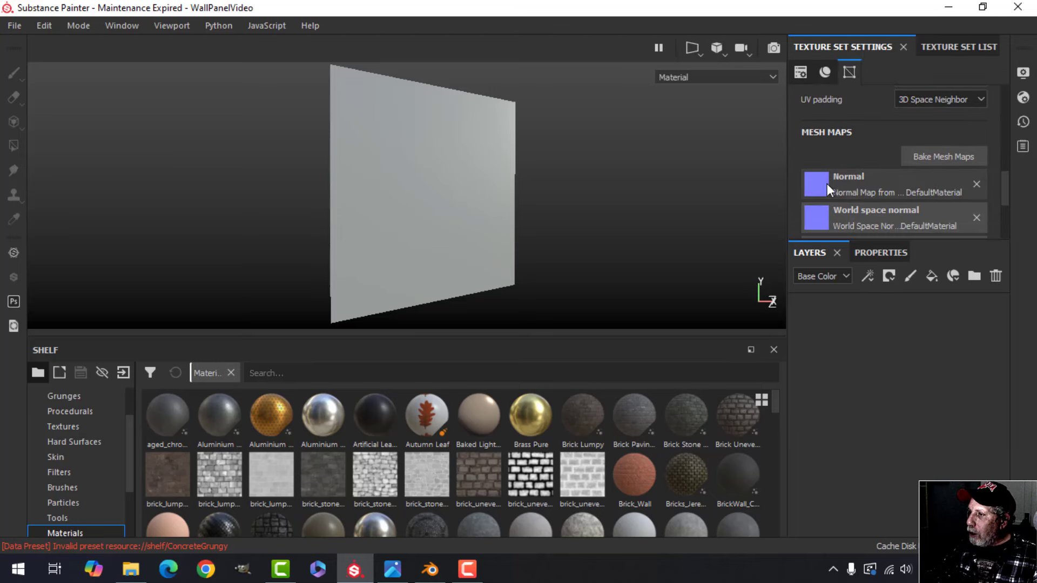
click(123, 372)
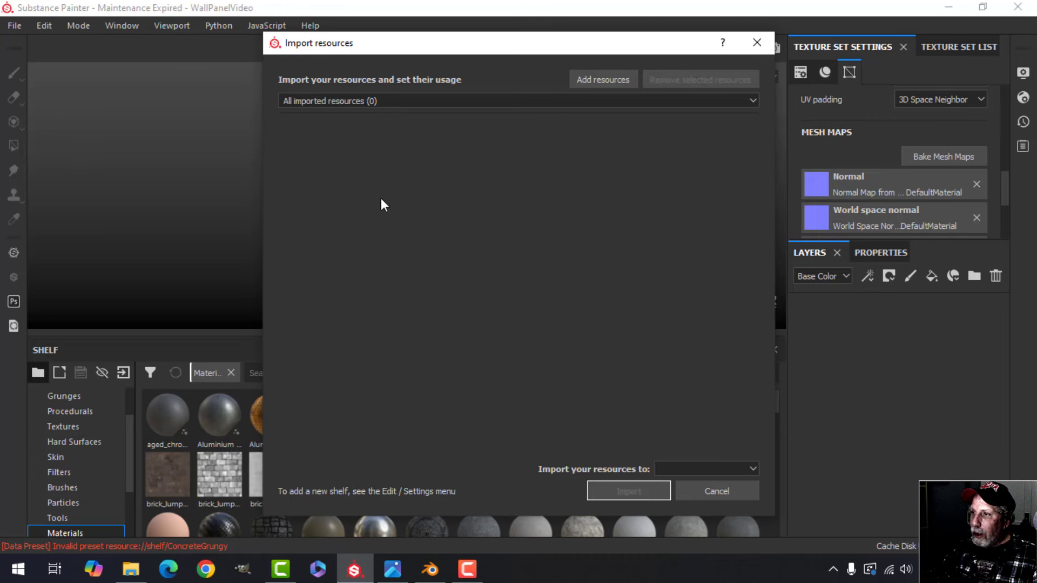
click(594, 80)
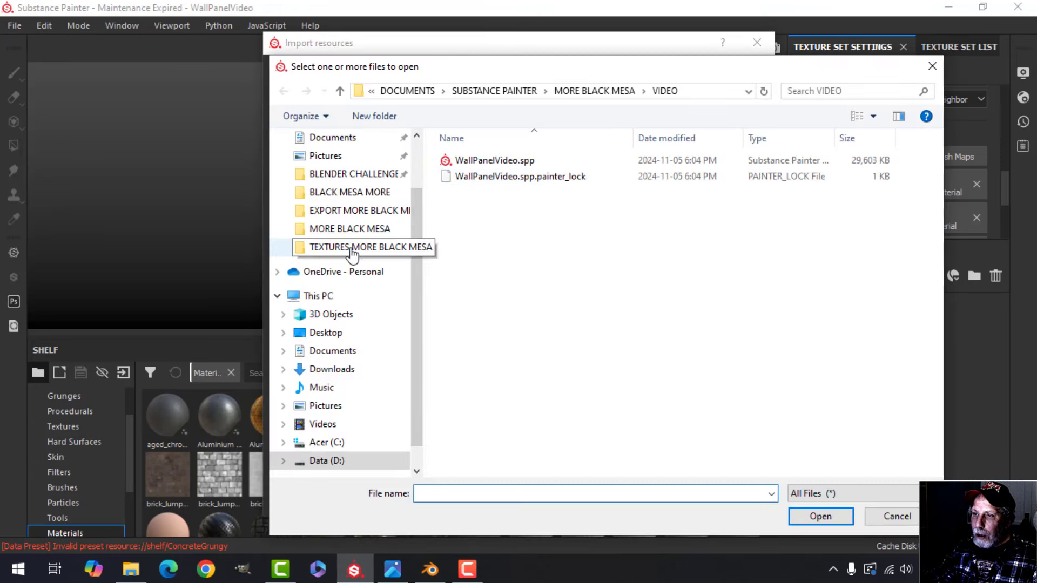
click(352, 248)
double_click(476, 173)
click(474, 190)
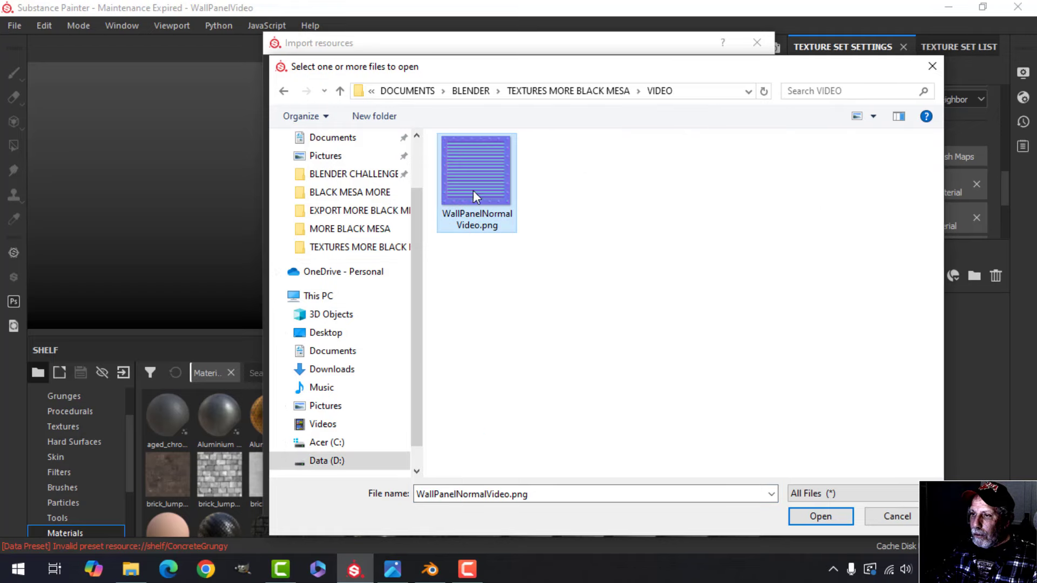
click(817, 517)
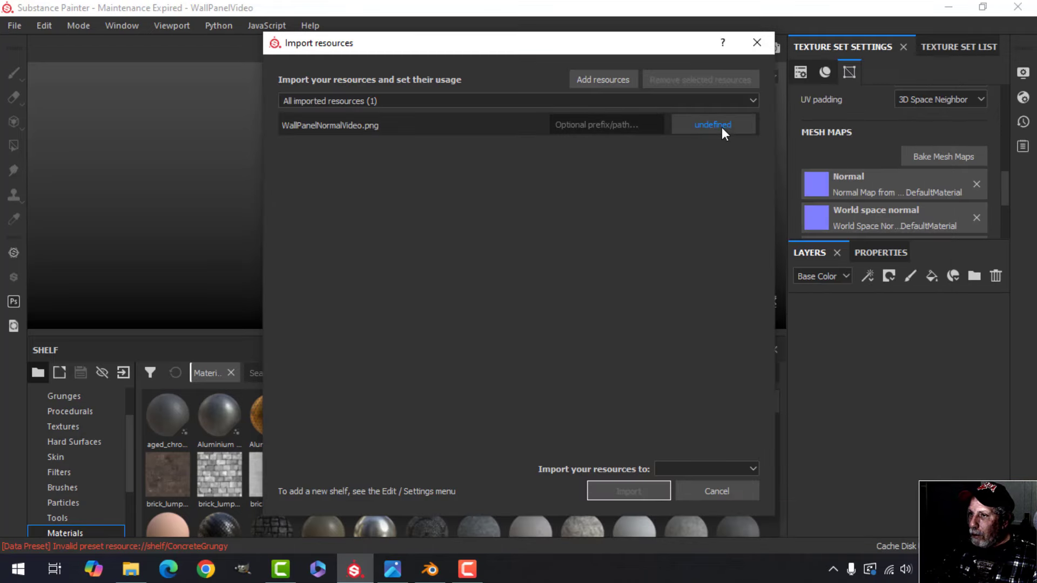
Import WallPanelNormalVideo.png as a texture into the current session
click(713, 125)
click(738, 181)
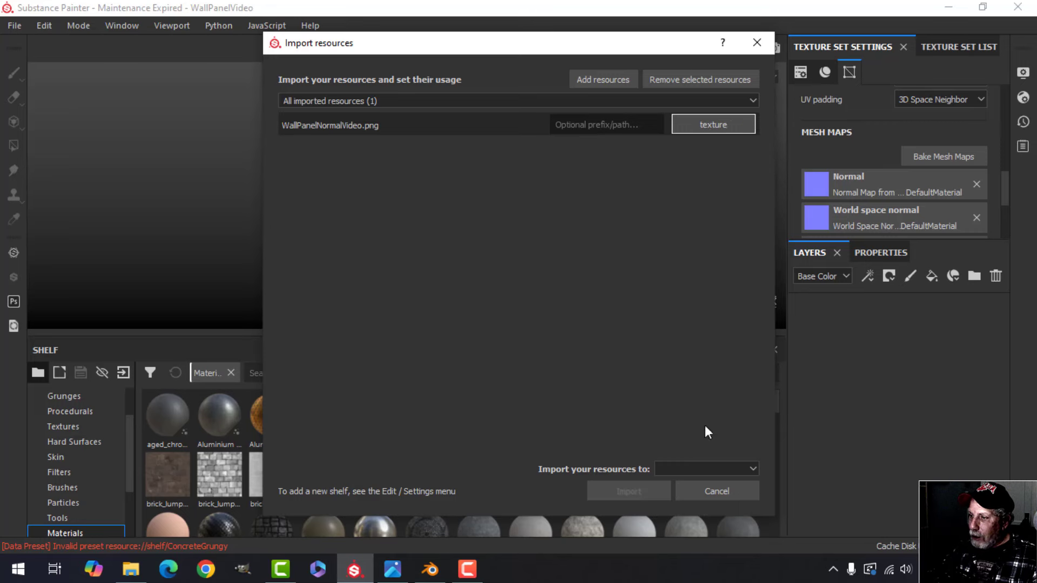
click(689, 468)
click(680, 482)
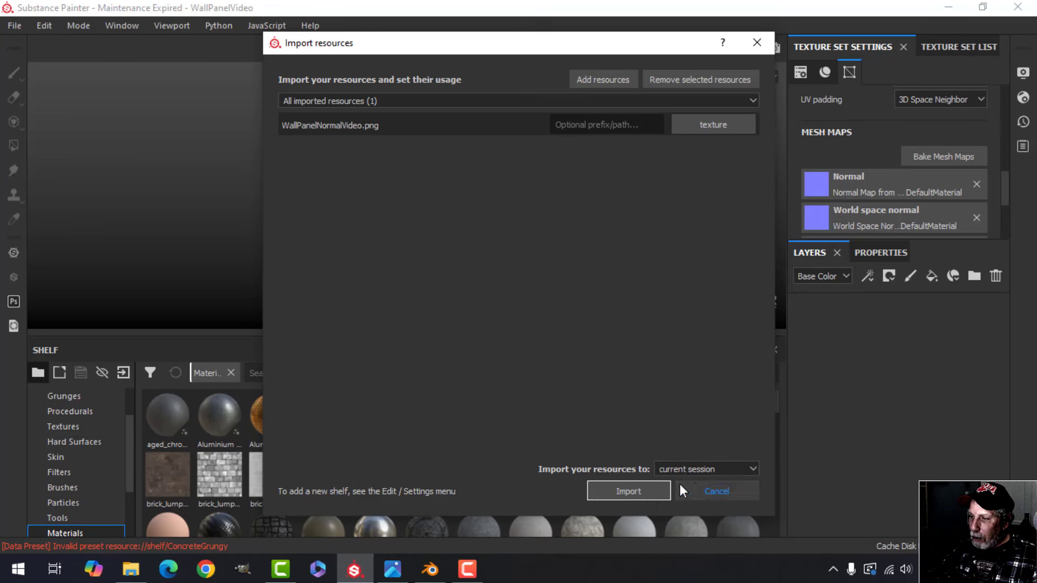
click(644, 490)
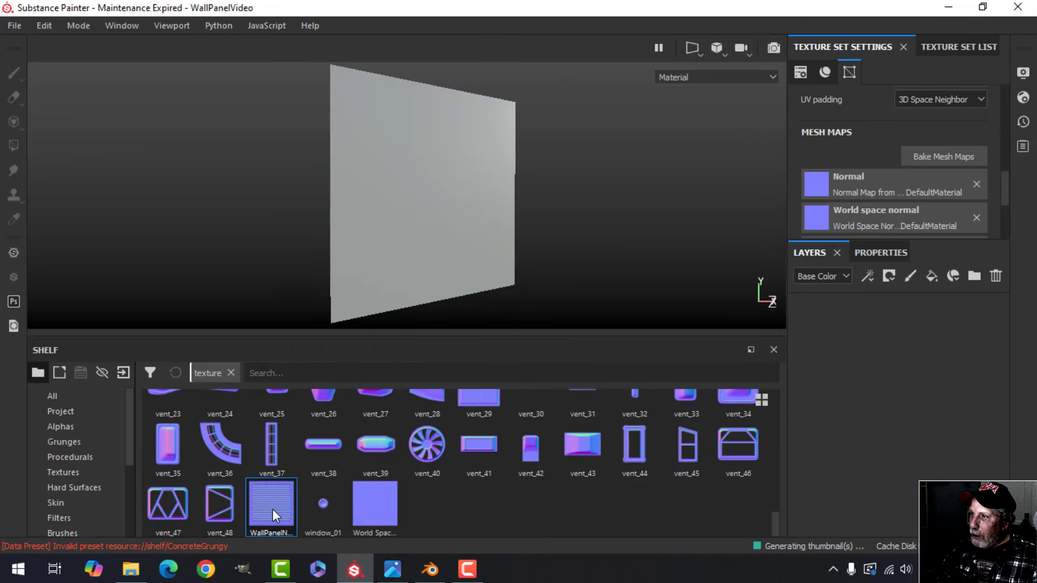
Replace the baked Normal mesh map with the WallPanelNormalVideo texture and inspect the panel from an angle
drag(278, 506, 853, 182)
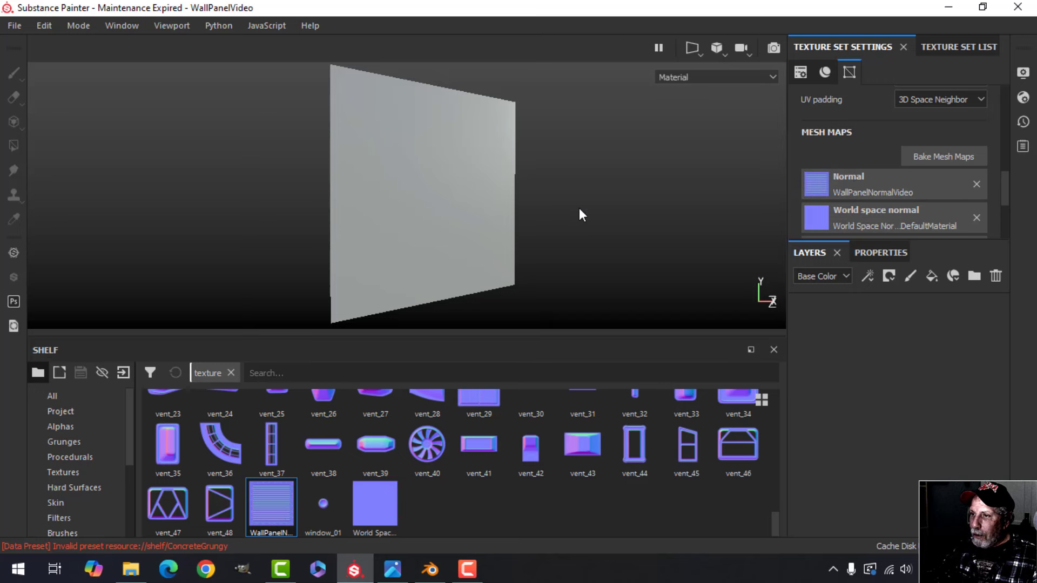
scroll(579, 208, up, 2)
scroll(577, 209, down, 1)
scroll(578, 210, up, 1)
alt+drag(571, 218, 470, 213)
mouse_move(523, 232)
alt+mouse_down()
mouse_move(514, 243)
mouse_move(509, 236)
mouse_move(529, 222)
alt+mouse_up()
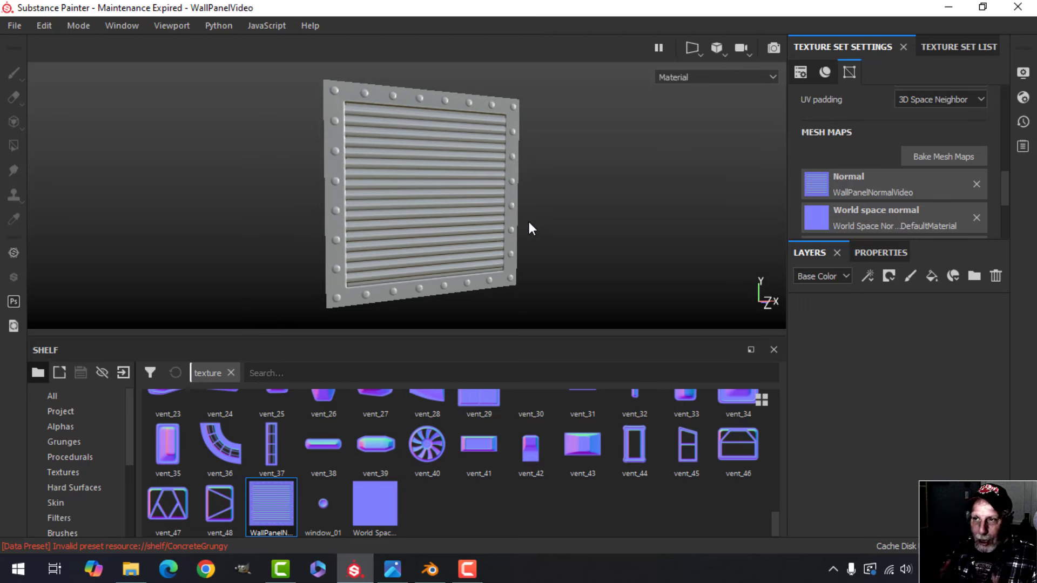
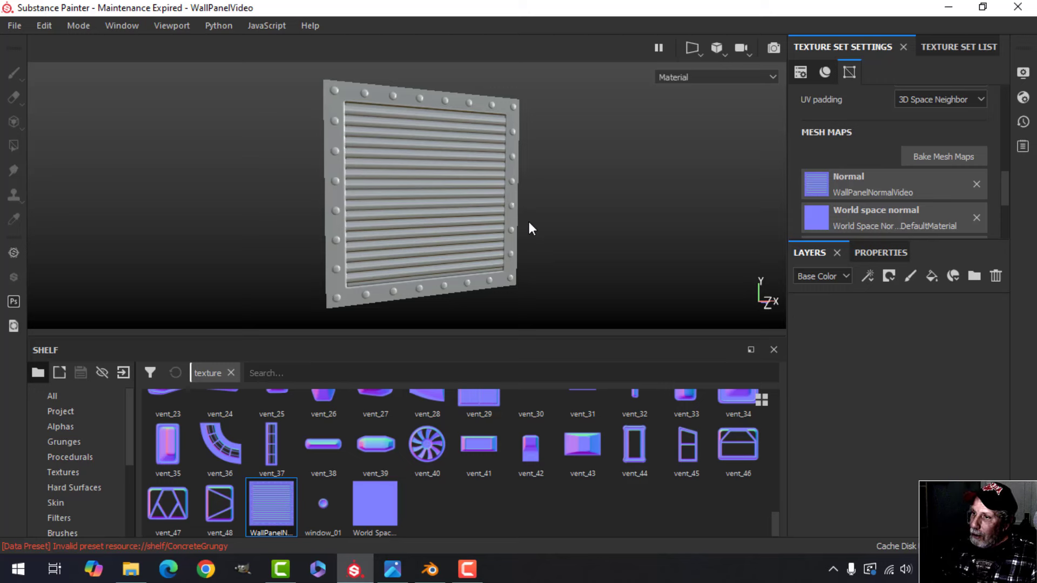
Review the texture set's mesh maps, from Normal and World space normal to Ambient occlusion, Curvature and Position
scroll(880, 187, down, 1)
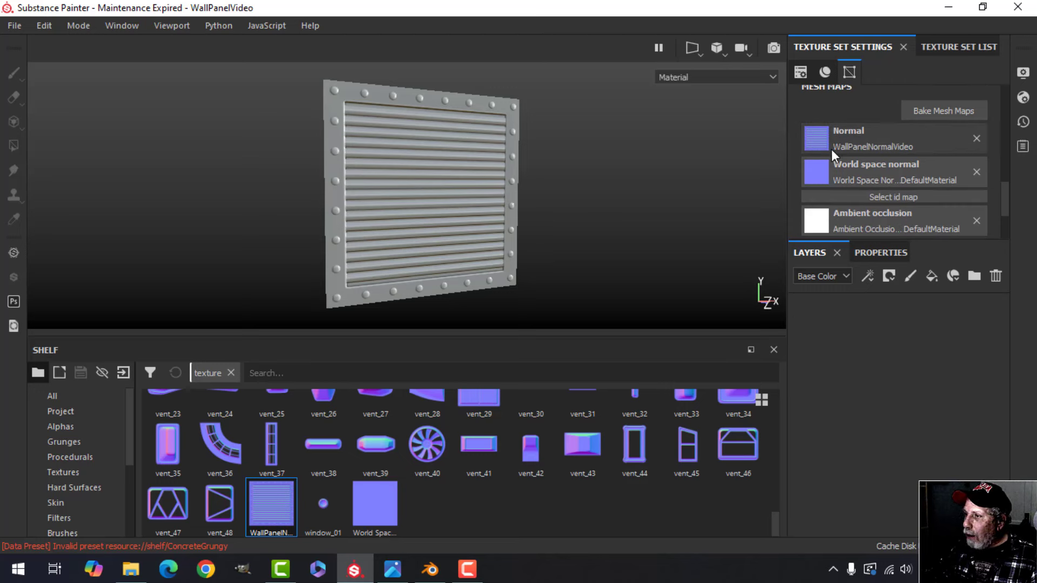
scroll(888, 139, down, 2)
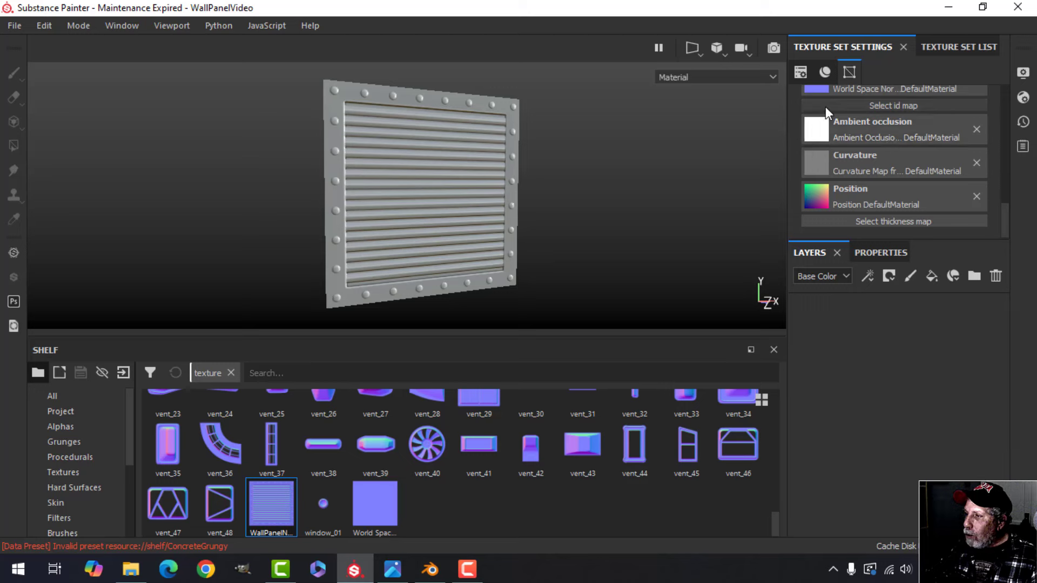
scroll(869, 161, up, 1)
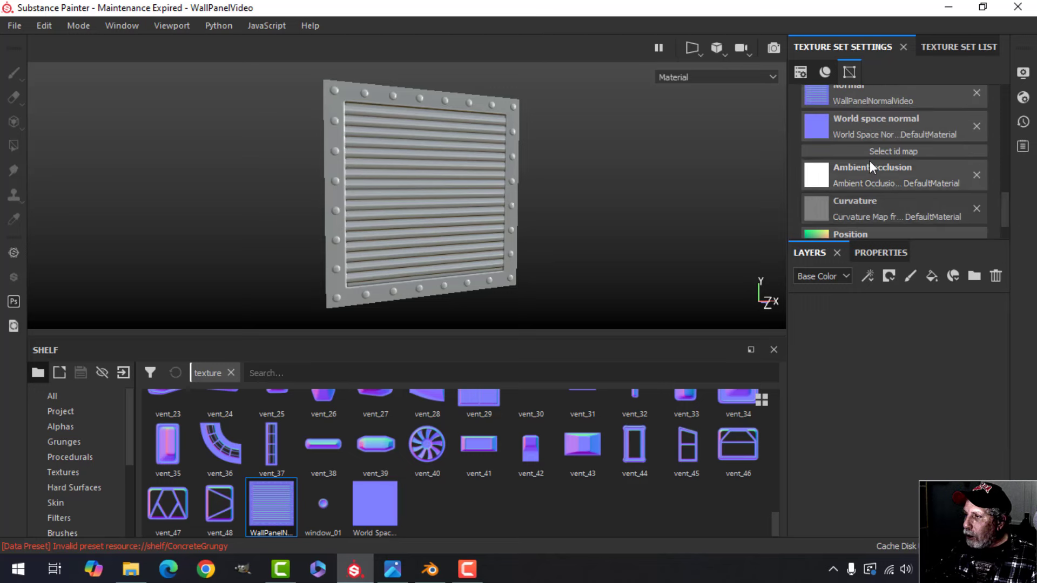
scroll(894, 169, up, 1)
scroll(892, 170, down, 2)
scroll(892, 170, up, 4)
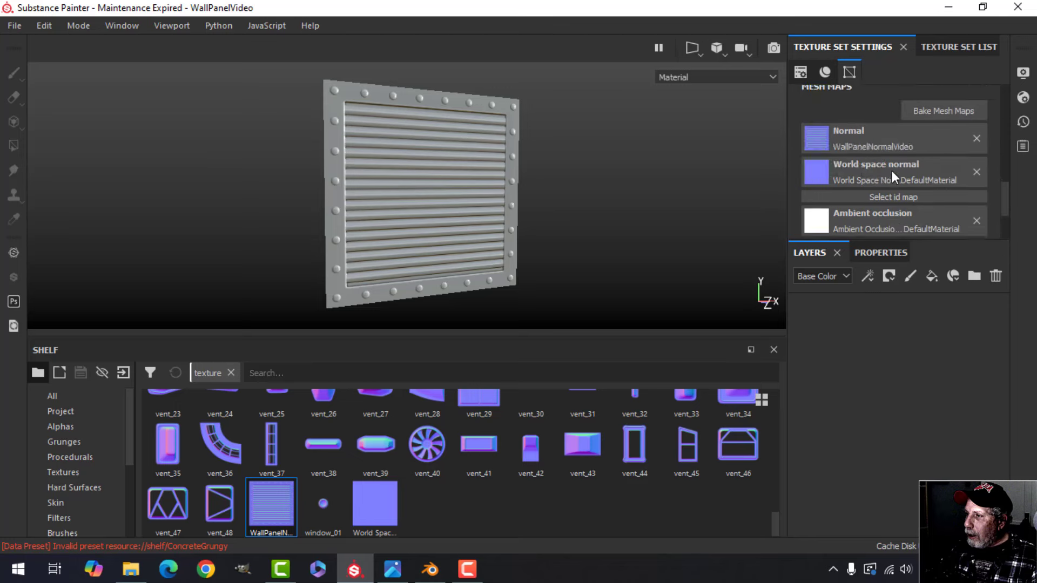
scroll(890, 171, down, 1)
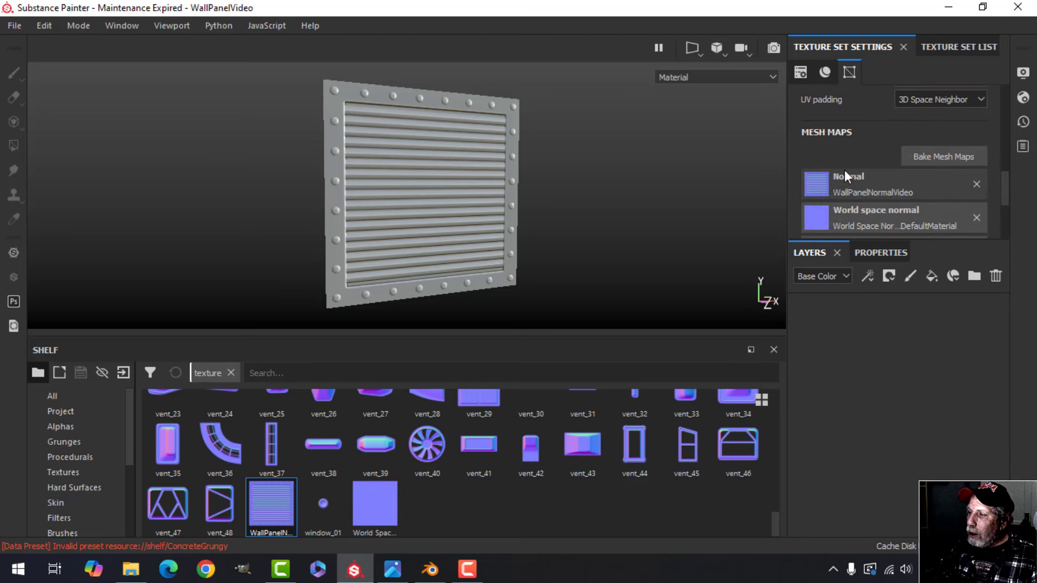
Rebake the World space normal, Ambient occlusion, Curvature and Position mesh maps at 2048, excluding Normal, and review the baked maps
click(928, 155)
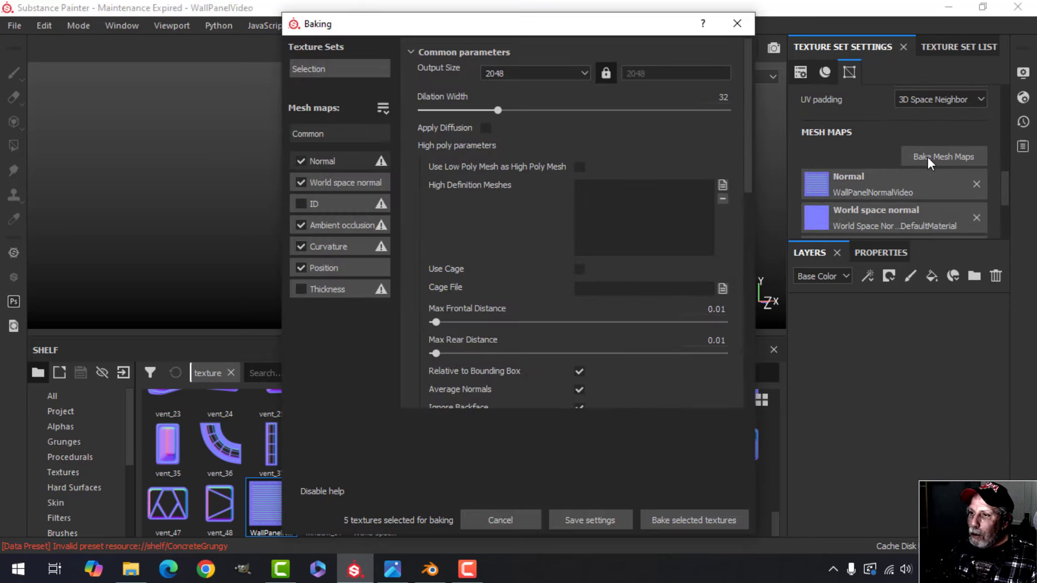
click(300, 161)
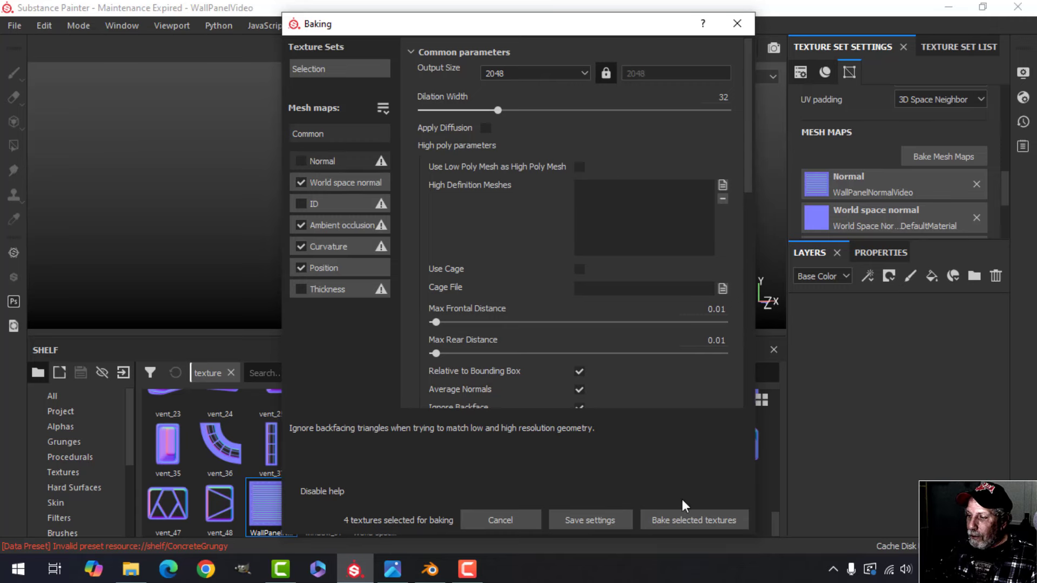
click(679, 520)
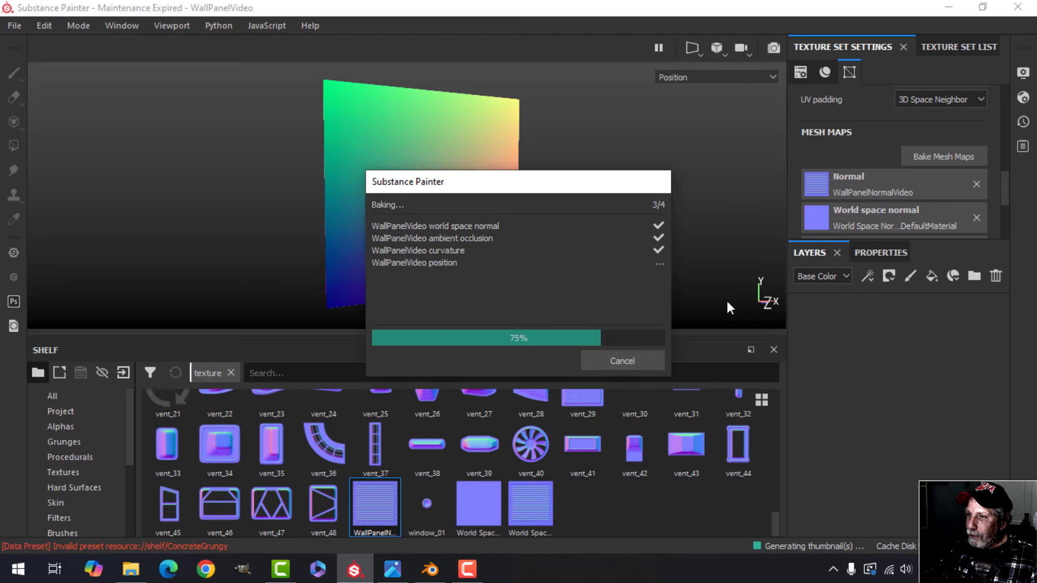
click(618, 361)
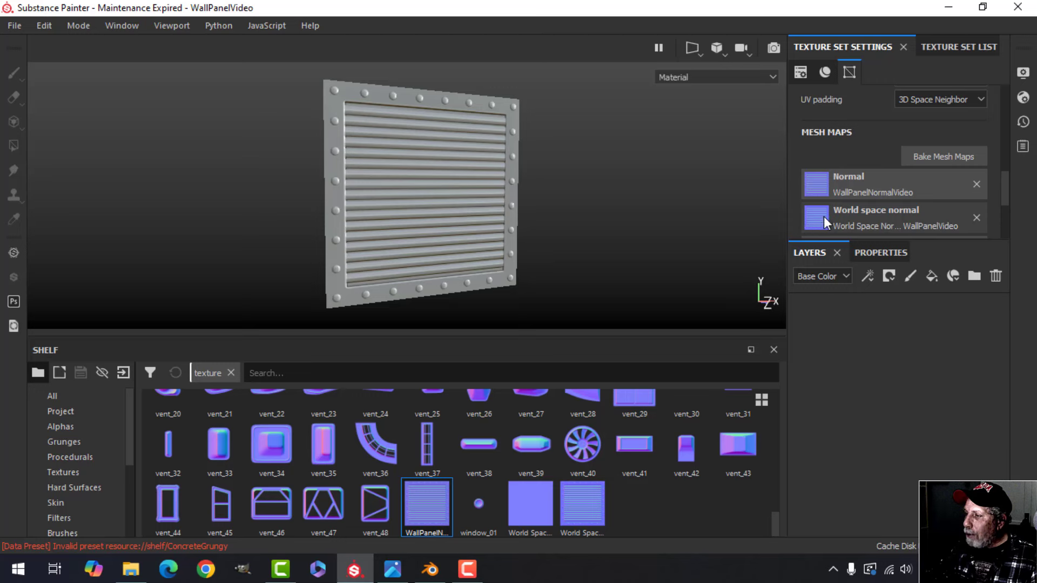
scroll(824, 217, down, 3)
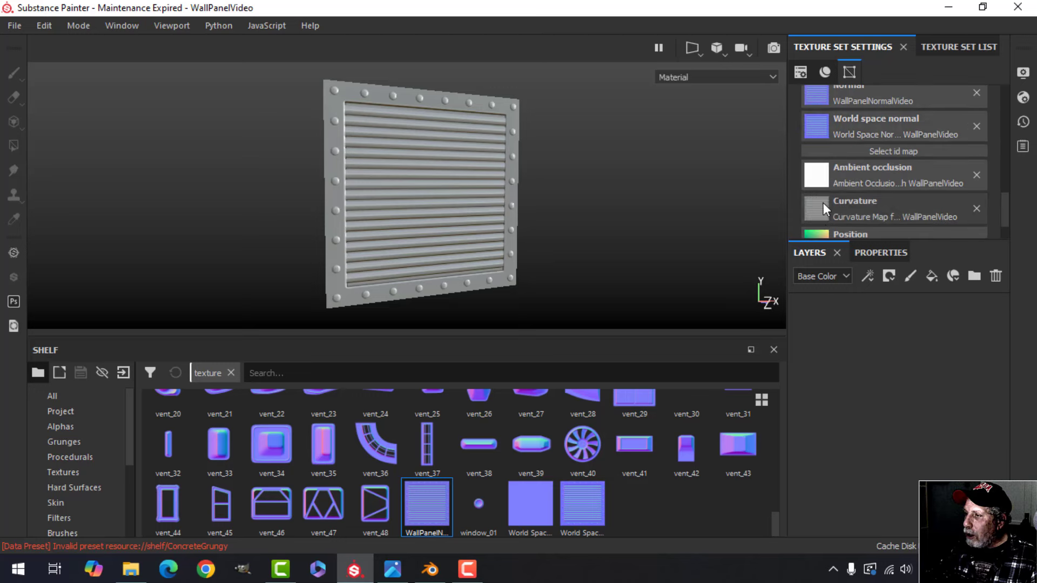
scroll(864, 184, down, 1)
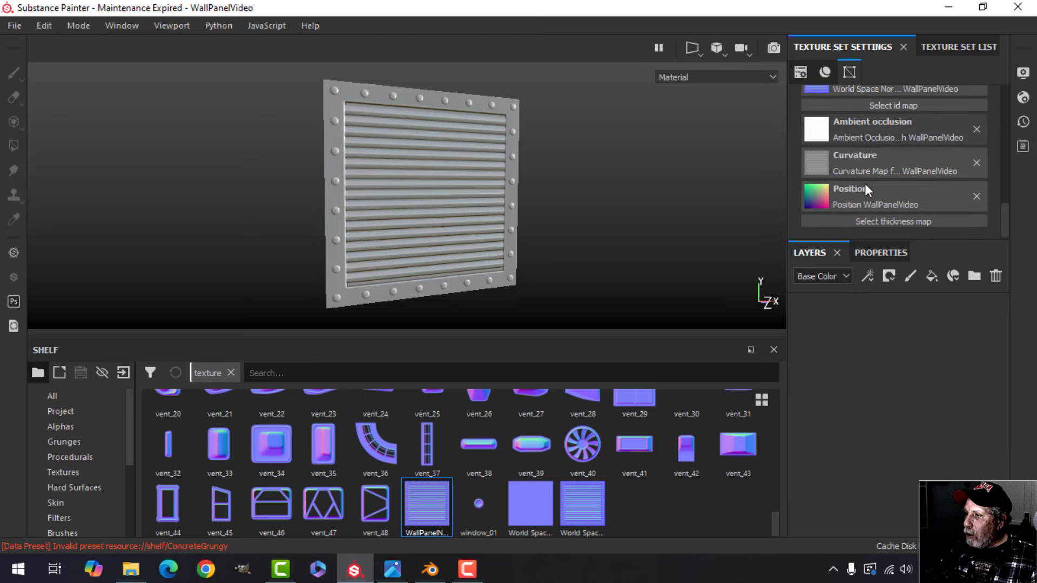
scroll(864, 187, up, 3)
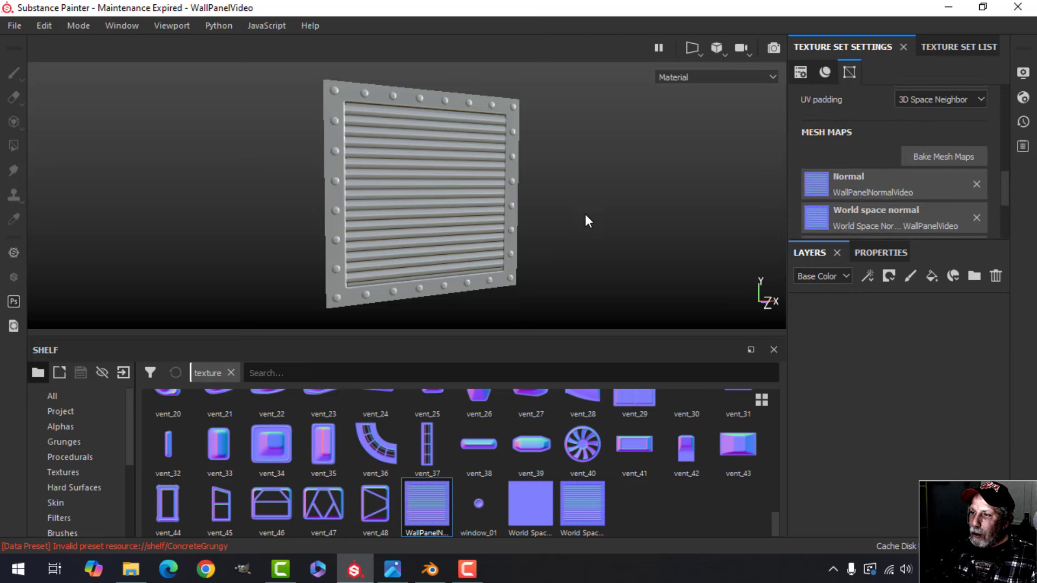
Apply the AC Material smart material to the wall panel as a layer and inspect how it wears along the ridges and rivets
alt+drag(585, 215, 576, 180)
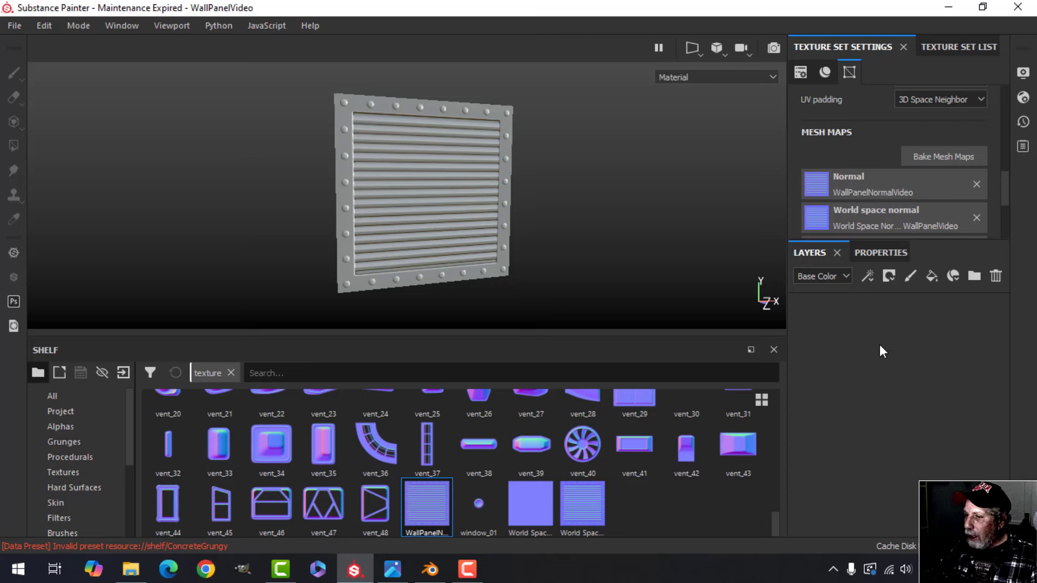
scroll(79, 491, down, 1)
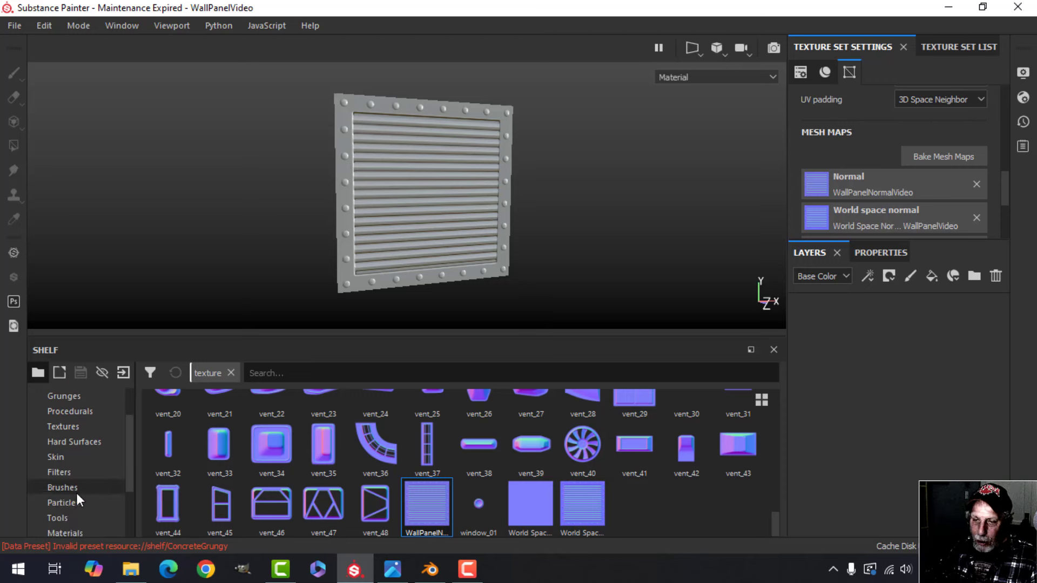
scroll(67, 518, down, 1)
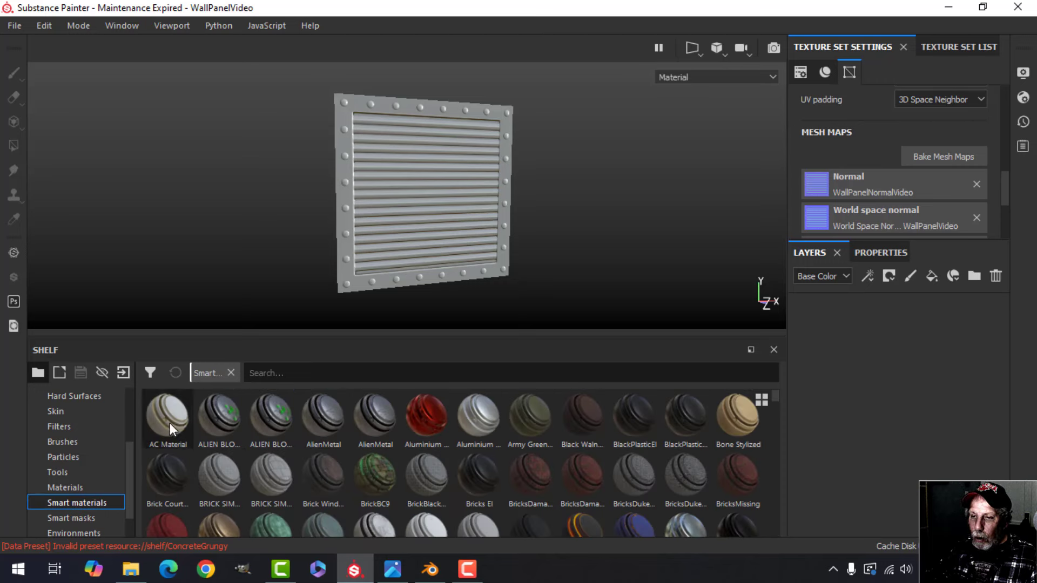
drag(168, 419, 896, 358)
scroll(509, 225, up, 3)
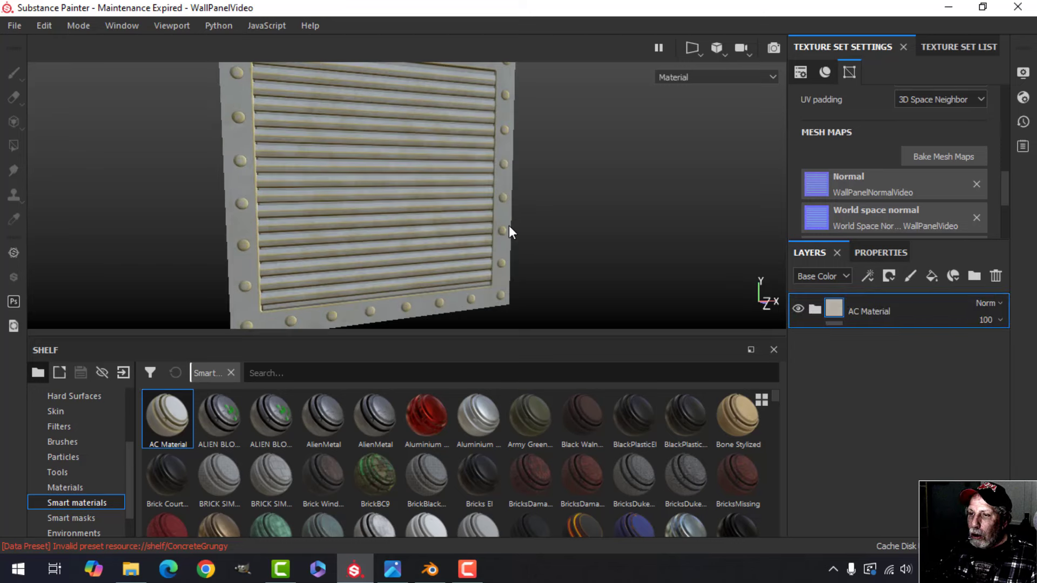
alt+drag(498, 241, 462, 226)
alt+middle_drag(462, 226, 466, 227)
alt+drag(463, 226, 464, 227)
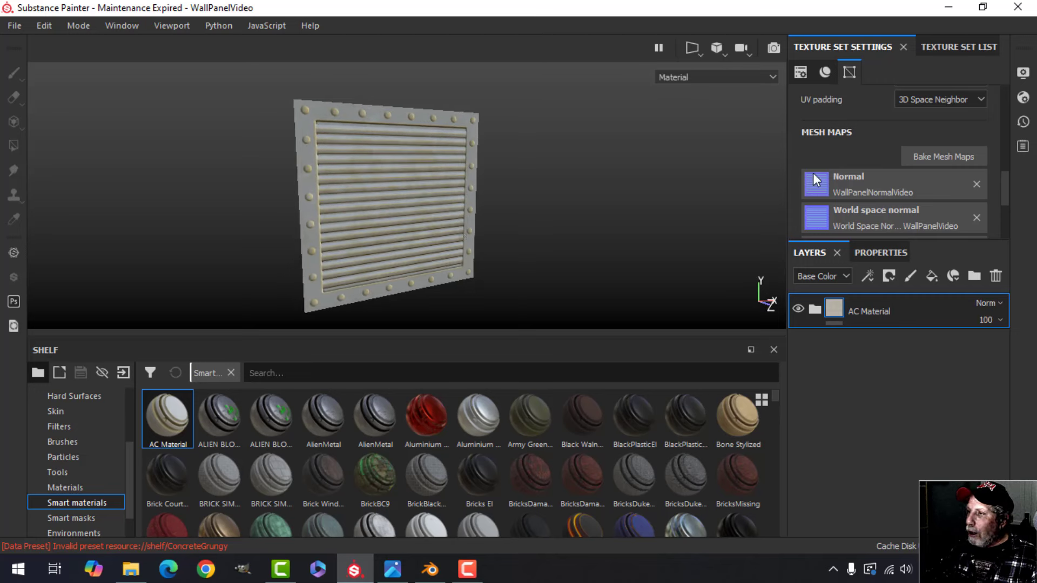
Activate temporal anti-aliasing in the display settings and rotate the environment lighting around the panel
click(1020, 74)
scroll(795, 307, down, 15)
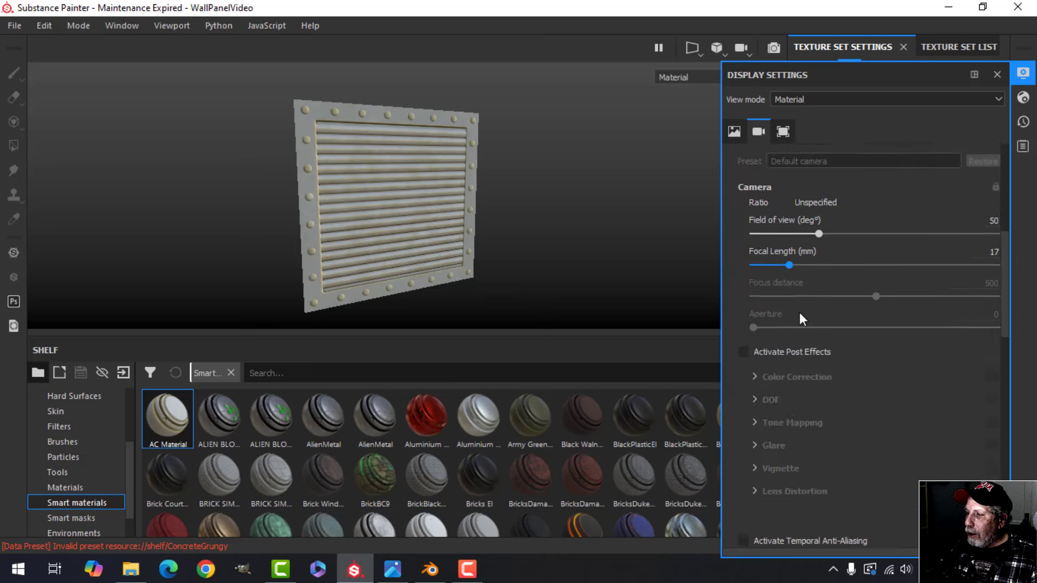
scroll(802, 319, down, 2)
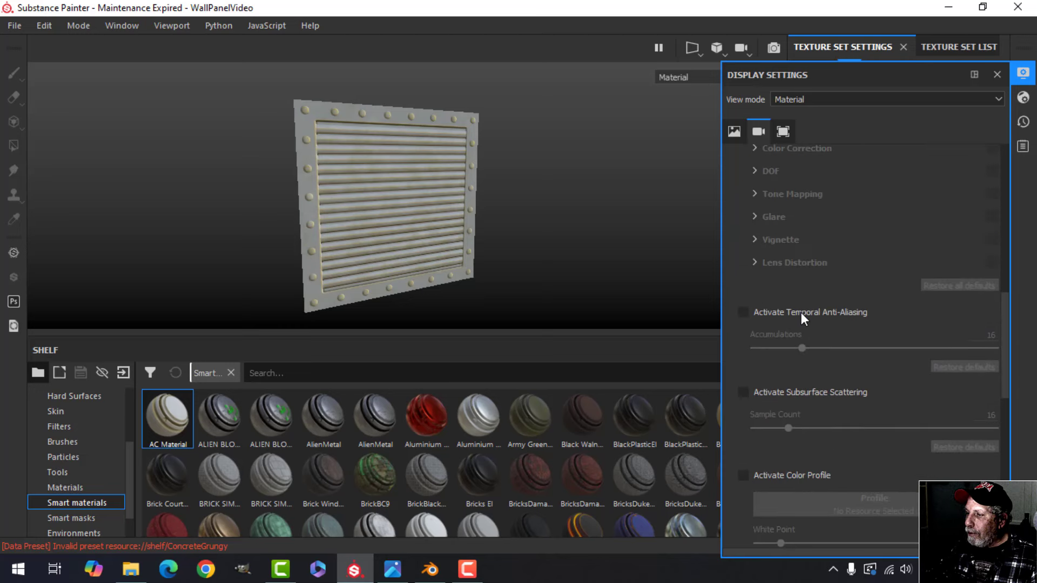
click(743, 313)
click(1023, 74)
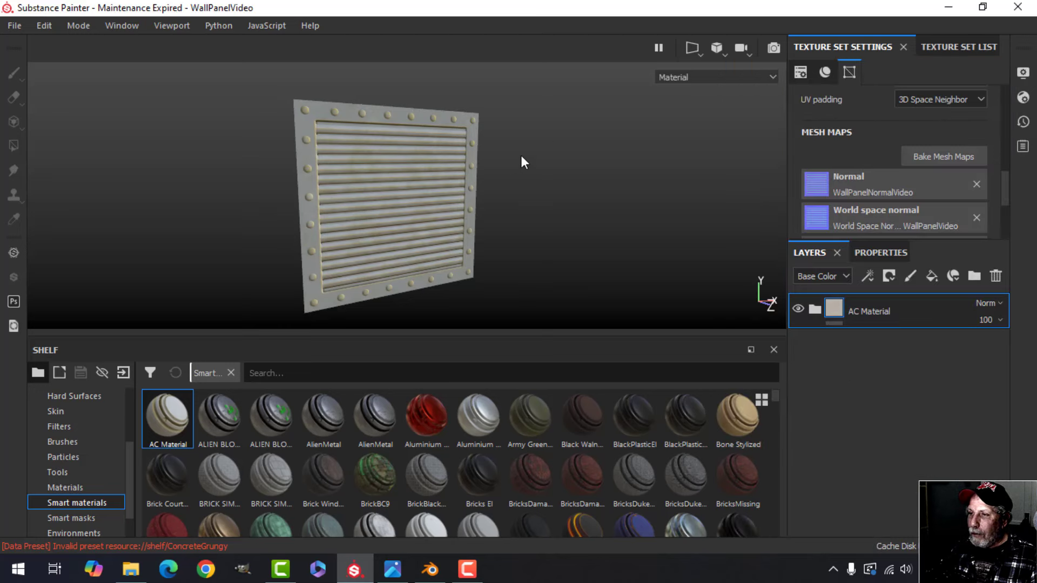
shift+right_drag(477, 175, 556, 160)
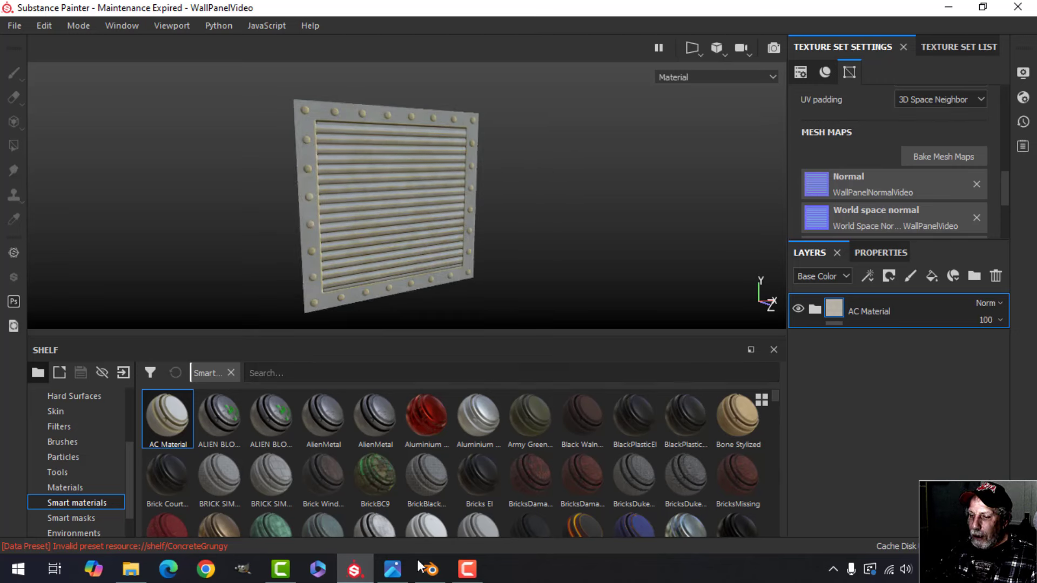
Check the CorridorBrighter.jpg reference image, show the texture set list and examine the textured panel from several angles
click(390, 574)
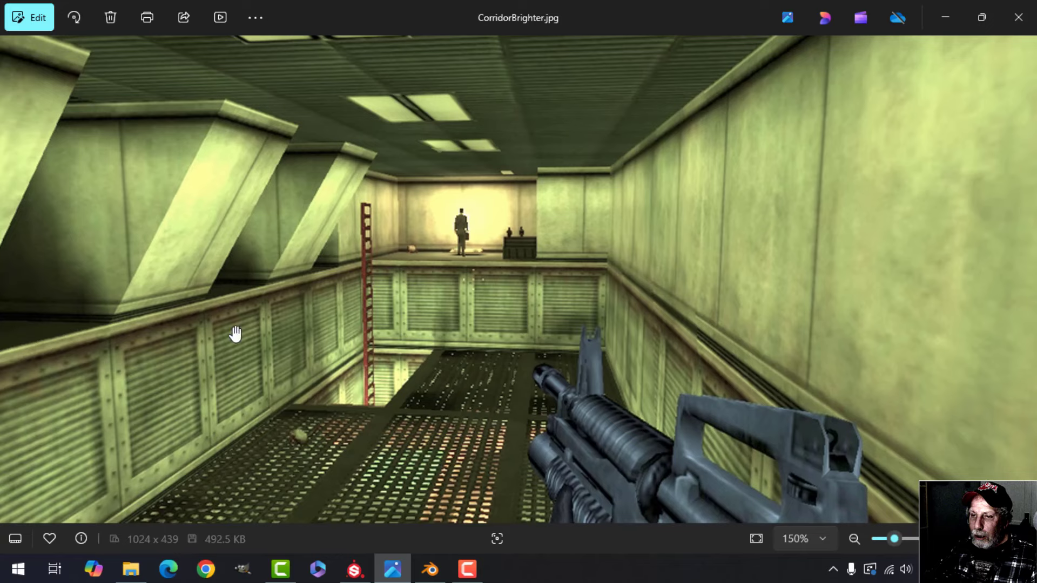
click(384, 573)
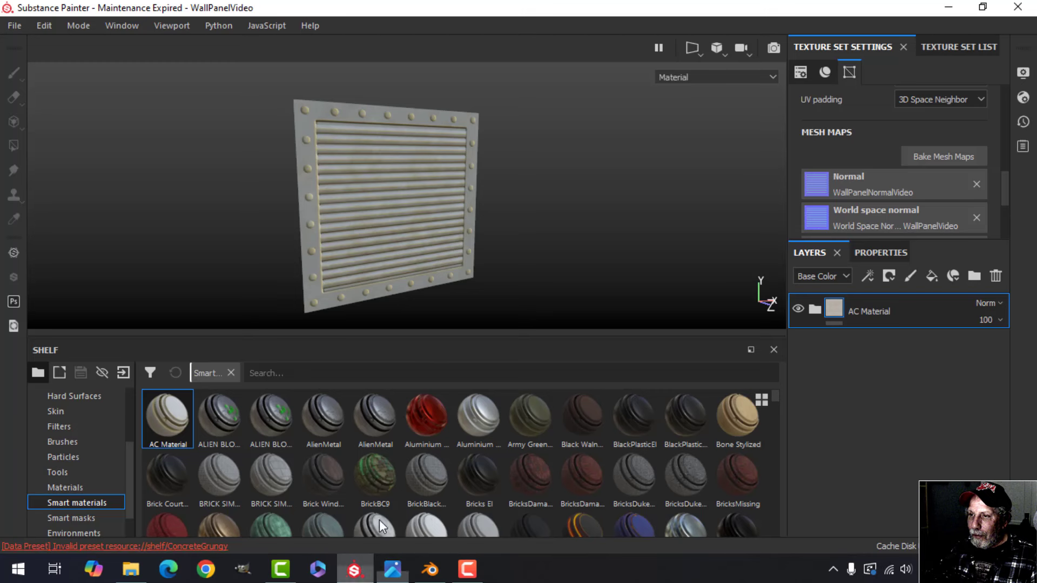
click(942, 46)
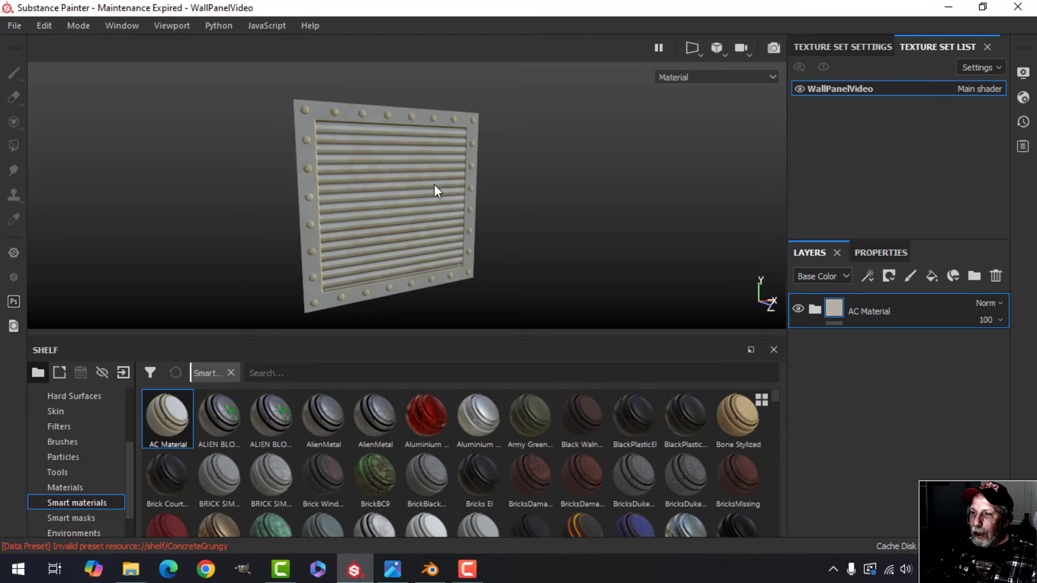
alt+drag(435, 186, 411, 213)
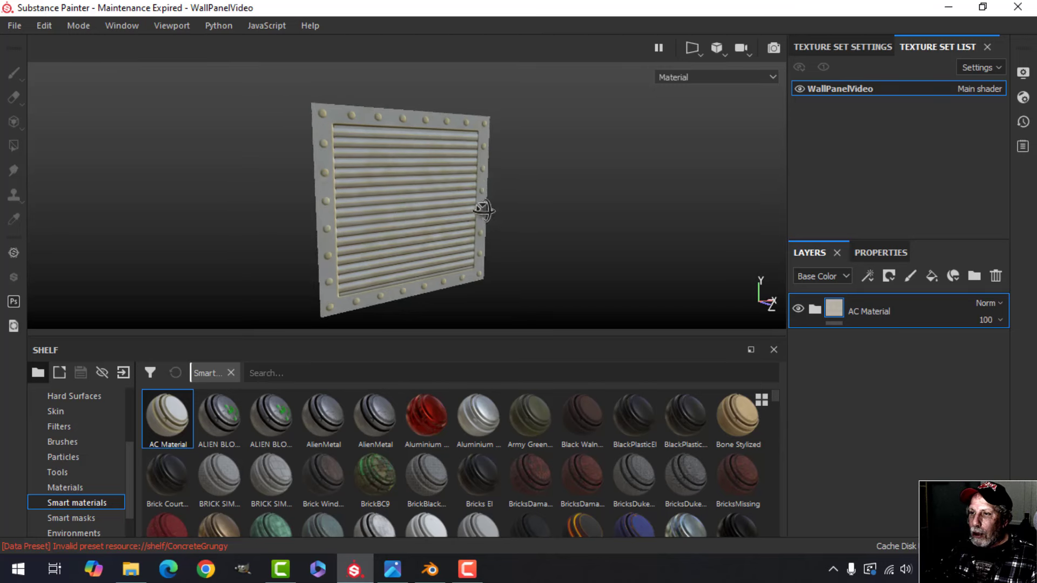
alt+drag(481, 211, 442, 211)
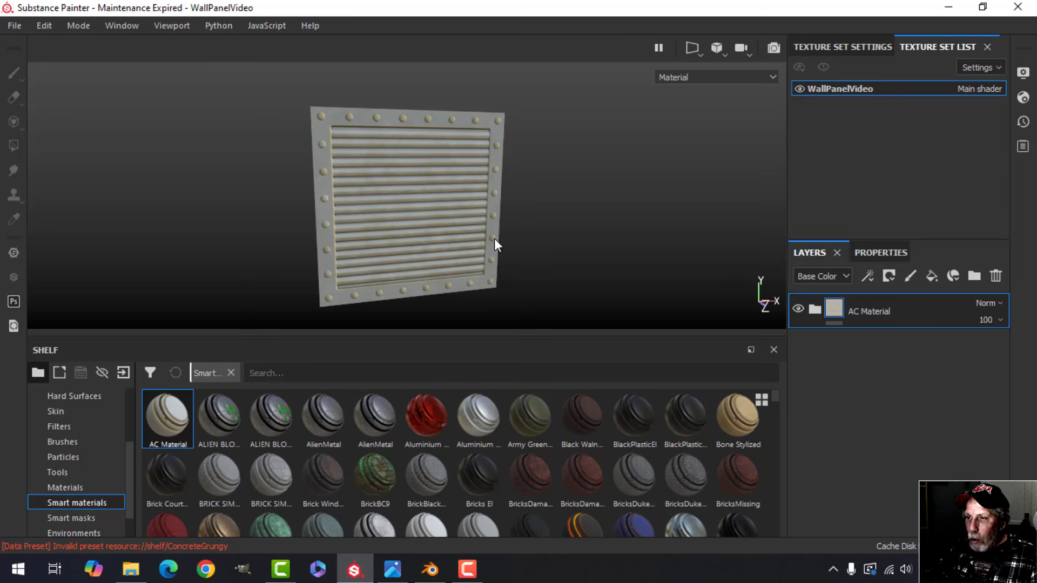
alt+drag(494, 239, 459, 222)
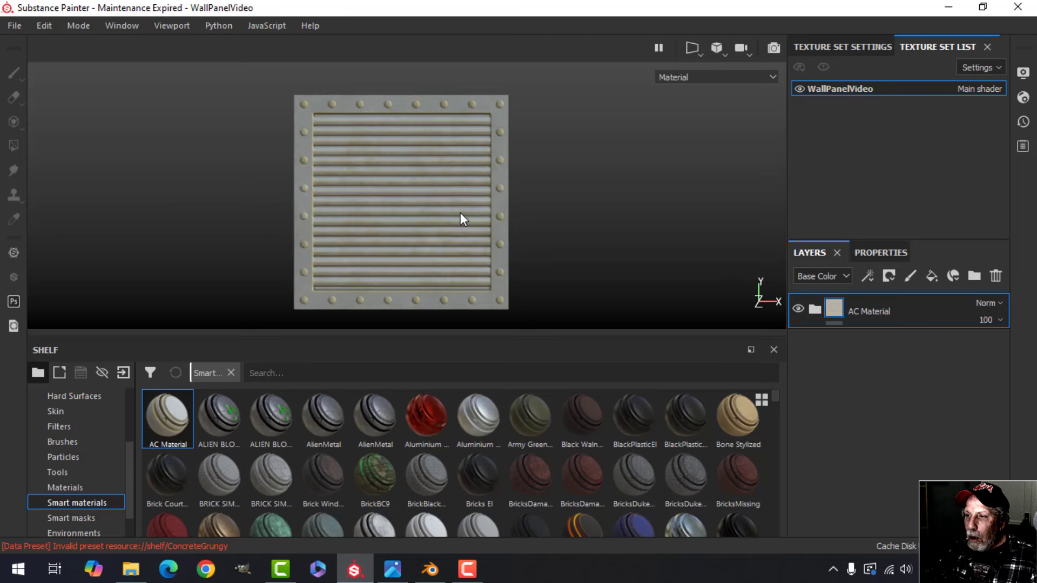
scroll(458, 212, down, 2)
alt+middle_drag(453, 219, 446, 206)
alt+drag(444, 200, 400, 173)
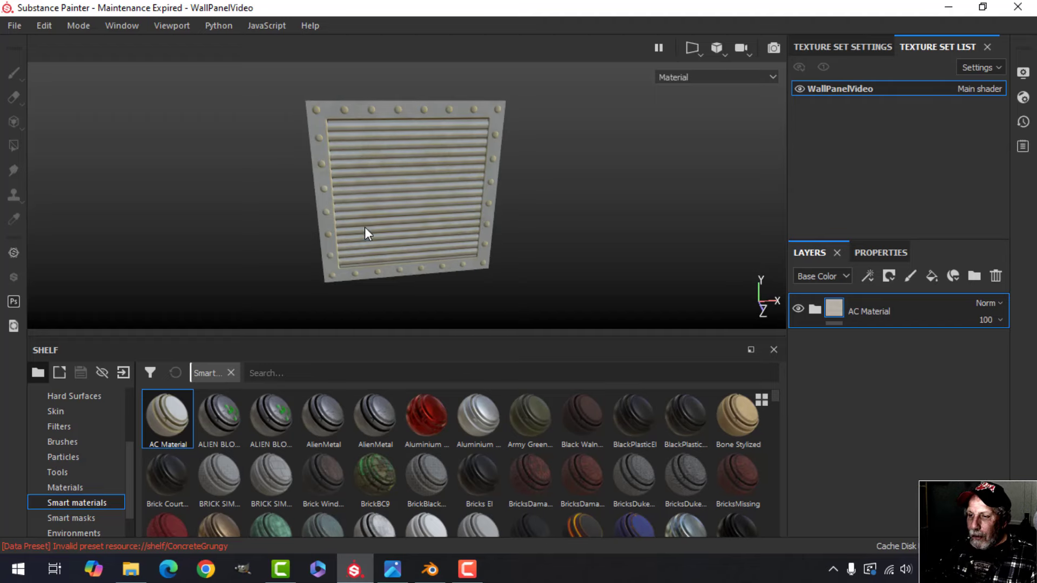
Switch to Blender and add an Array modifier to the Plane to repeat it sideways
click(430, 569)
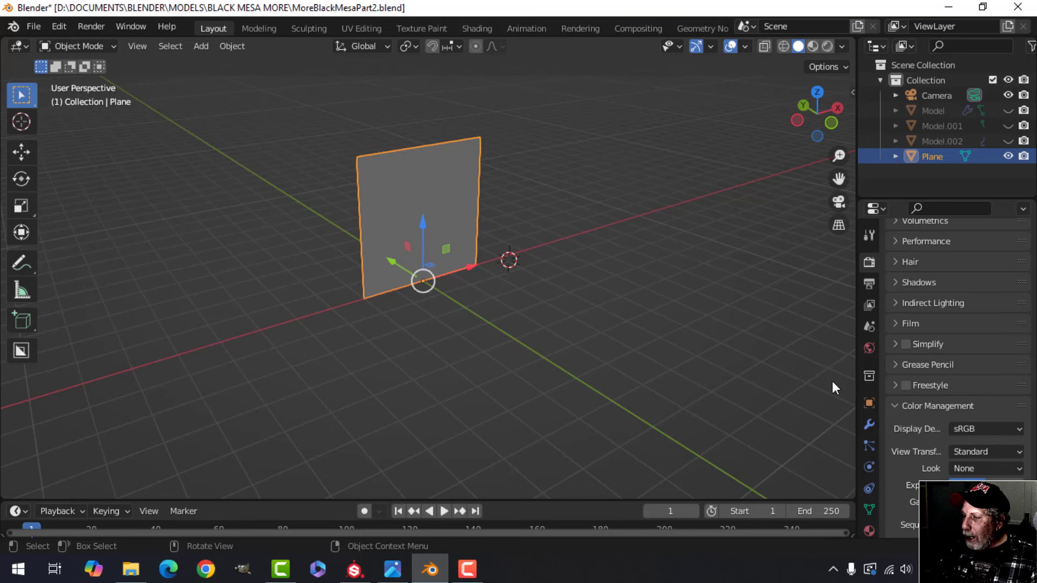
click(869, 425)
click(913, 258)
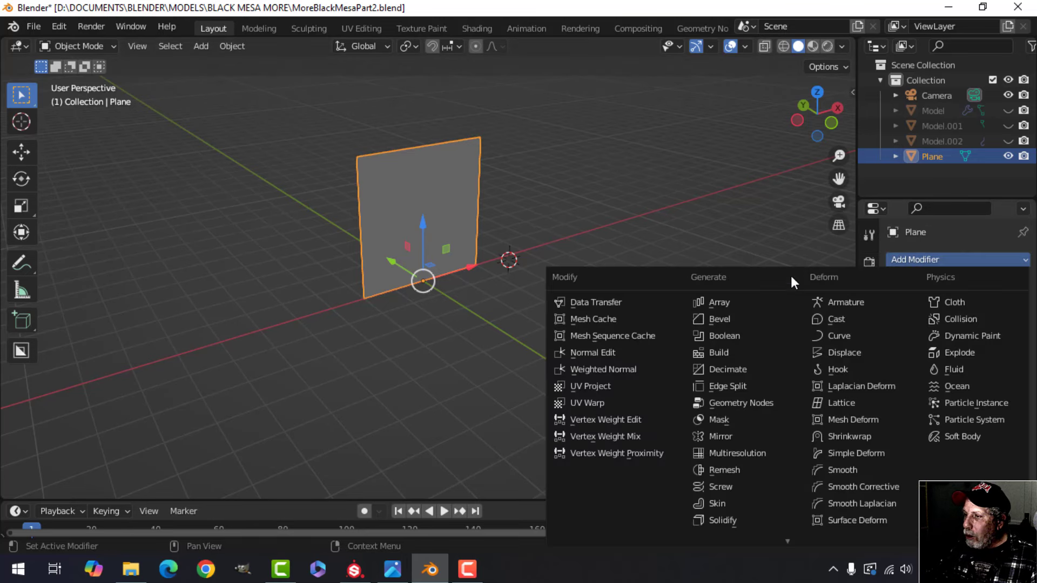
click(752, 301)
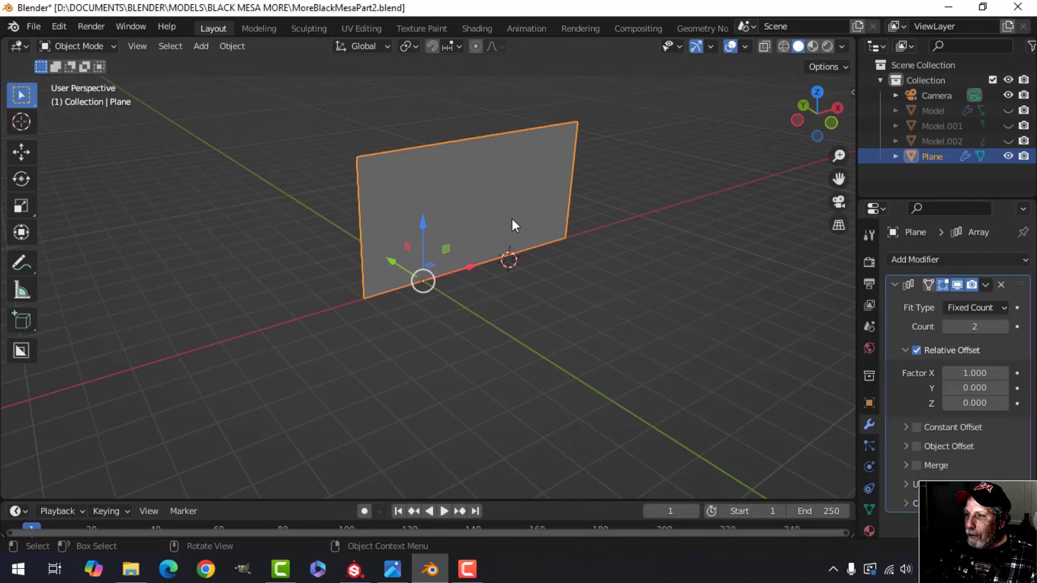
scroll(507, 223, up, 2)
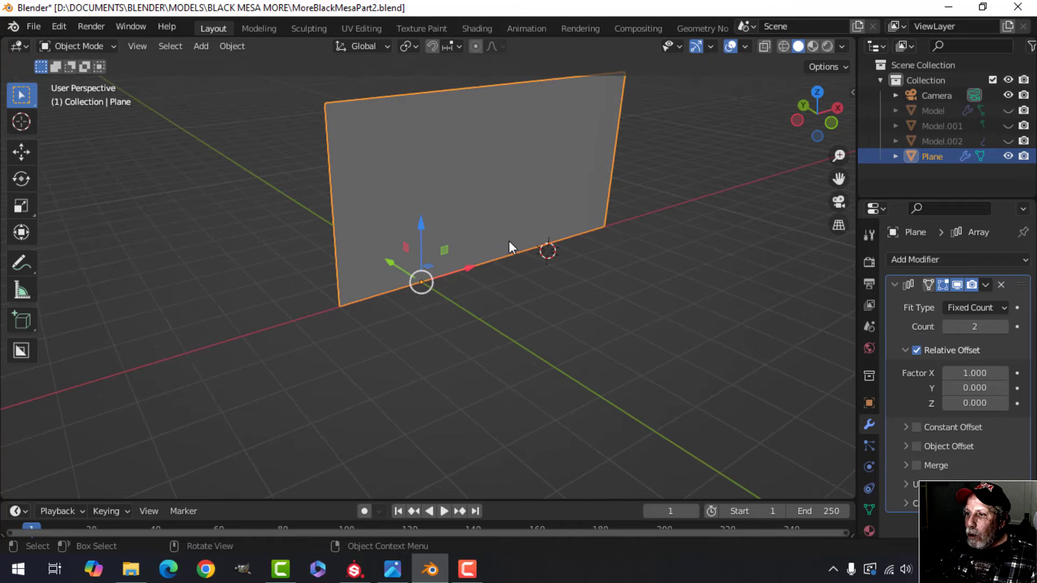
Check the wall panels in CorridorBrighter.jpg again and return to Substance Painter for a centered front view of the panel
click(393, 569)
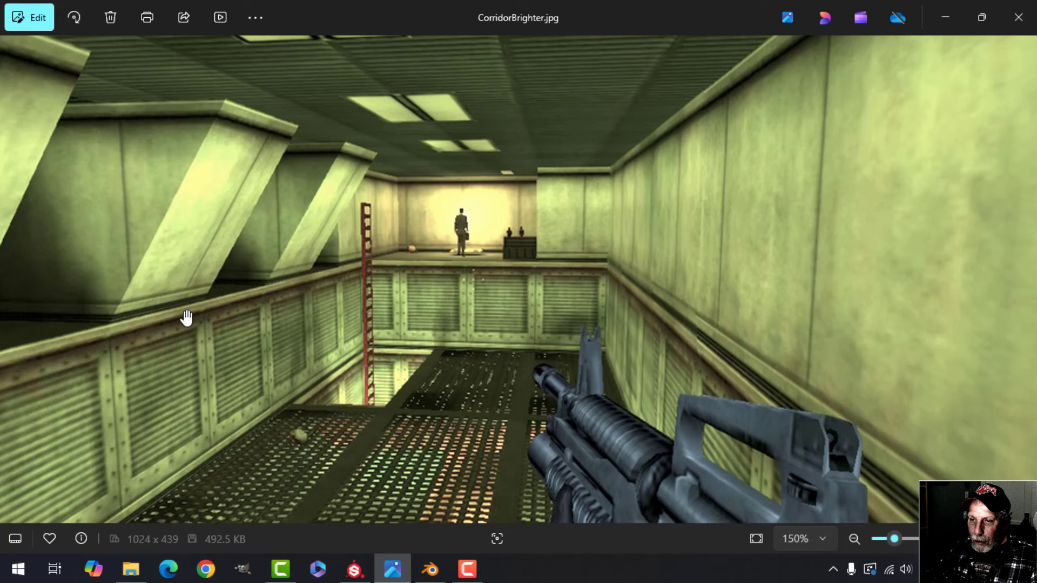
click(355, 569)
alt+drag(483, 300, 467, 280)
scroll(480, 284, up, 2)
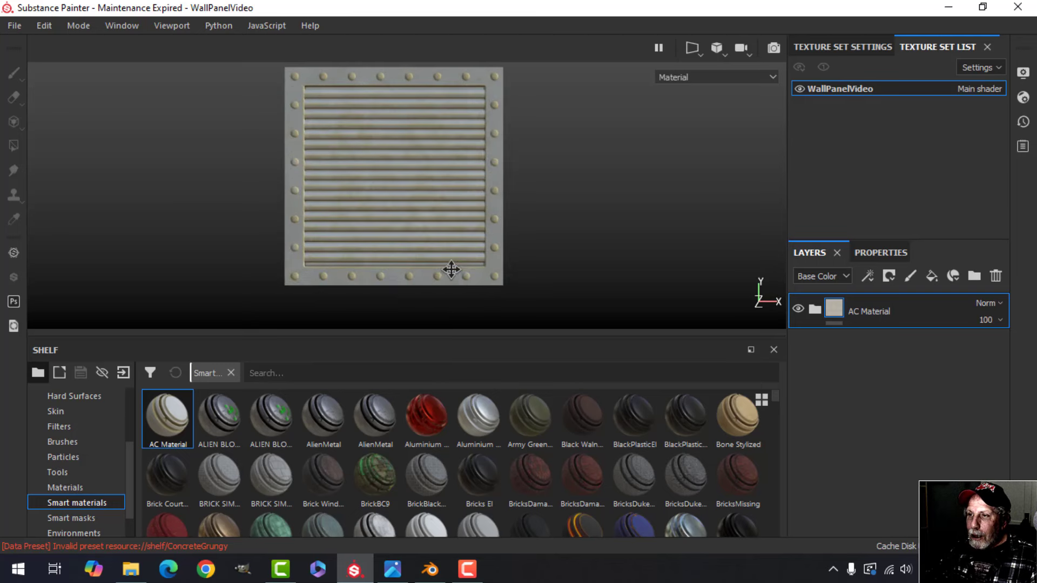
alt+middle_drag(451, 271, 478, 284)
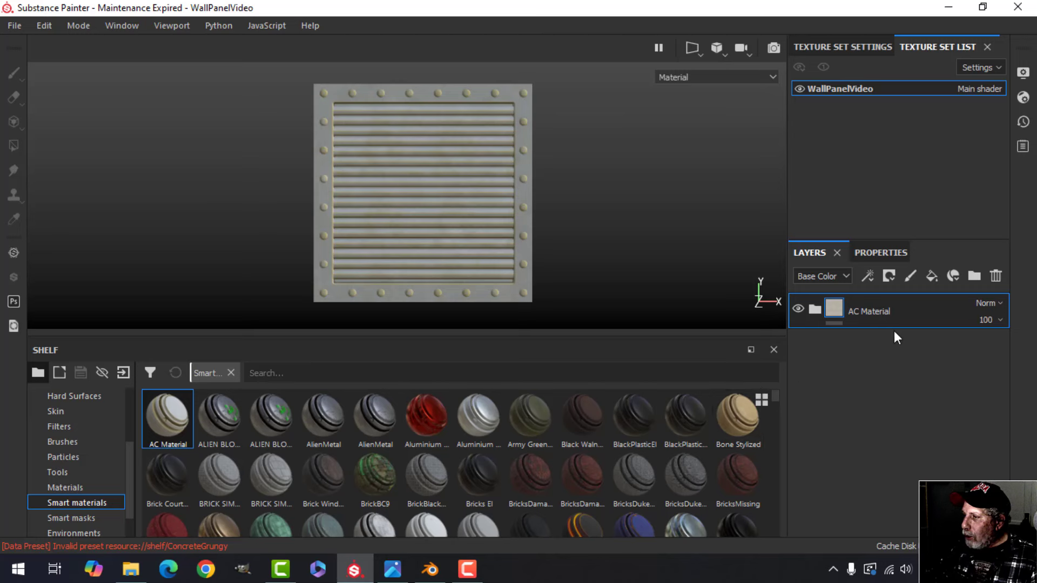
Add a fill layer over AC Material with only the color and rough channels active, and set its base color to dark gray, value 0.014
click(935, 279)
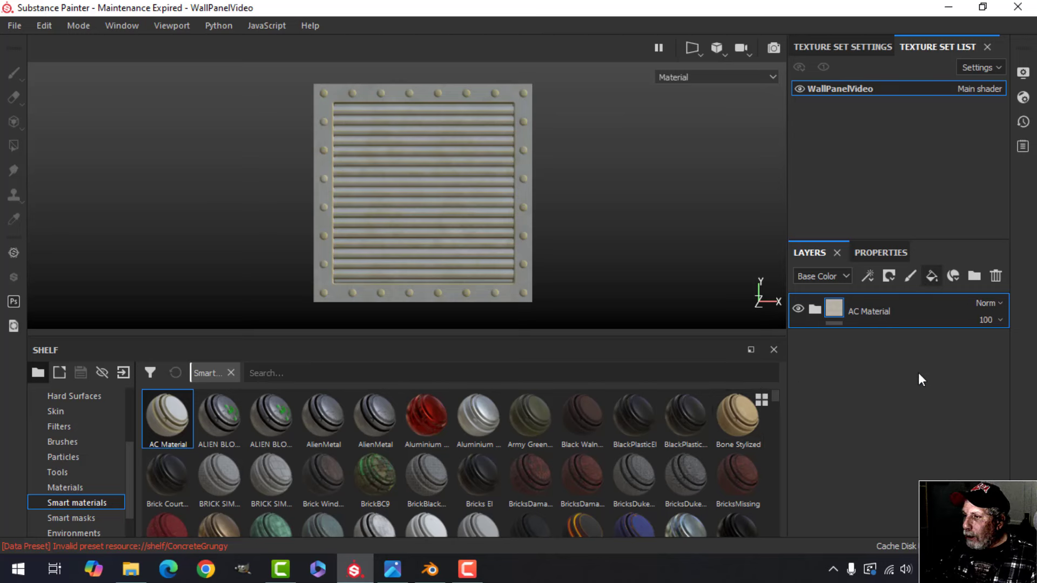
click(892, 253)
click(856, 523)
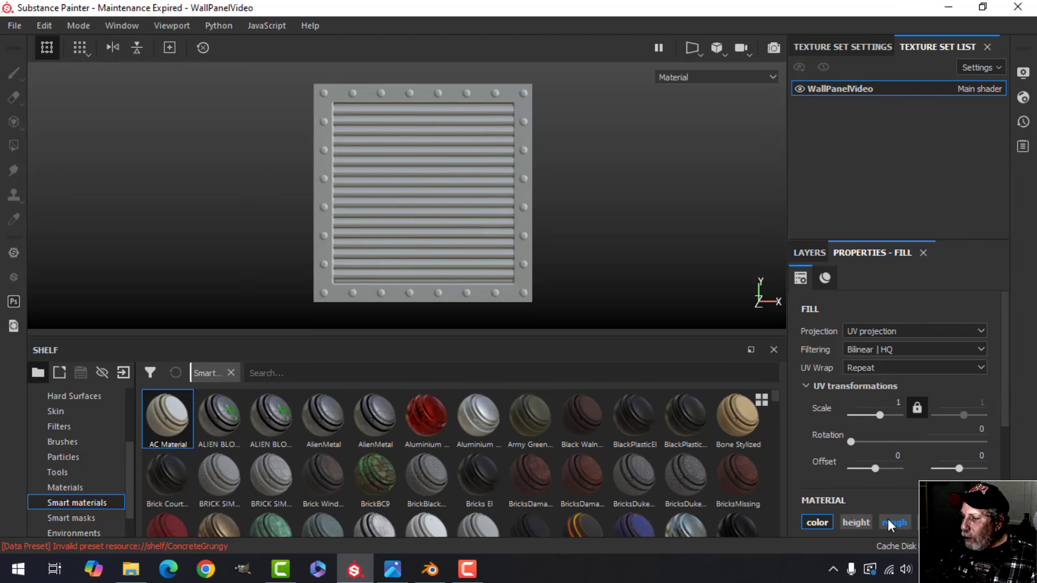
scroll(891, 486, down, 4)
scroll(890, 470, down, 1)
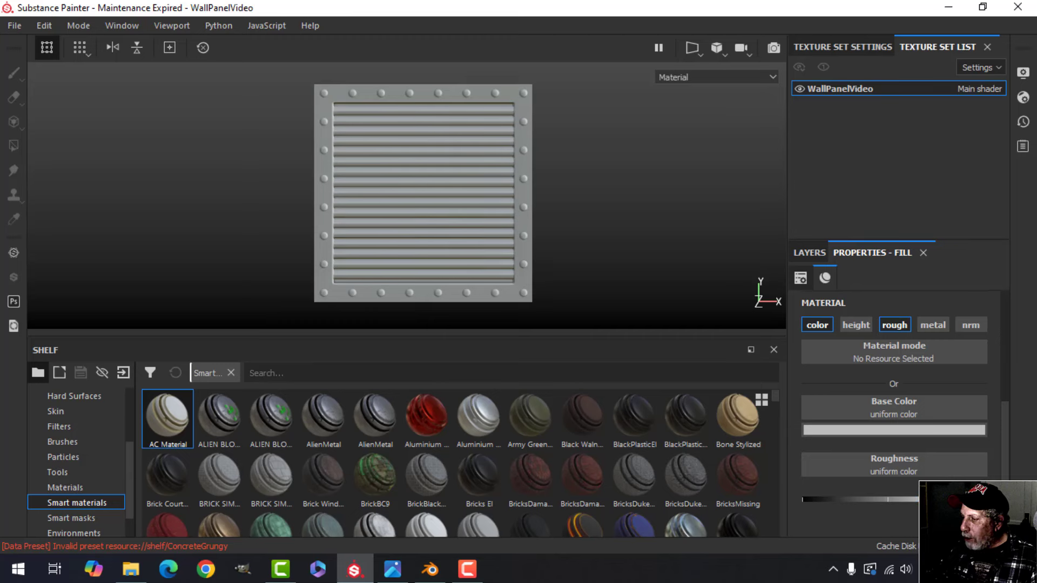
click(889, 430)
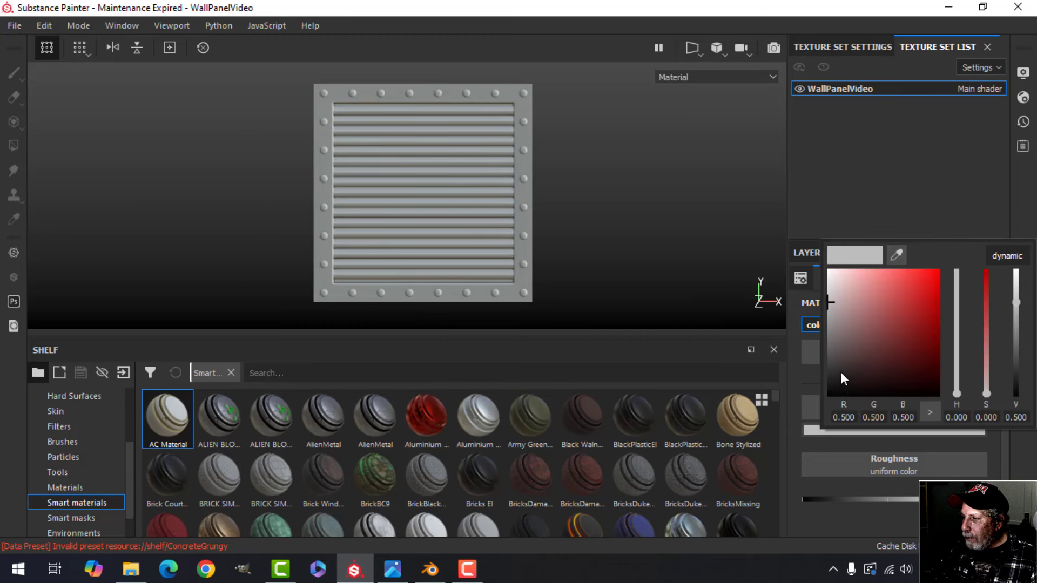
drag(840, 372, 824, 379)
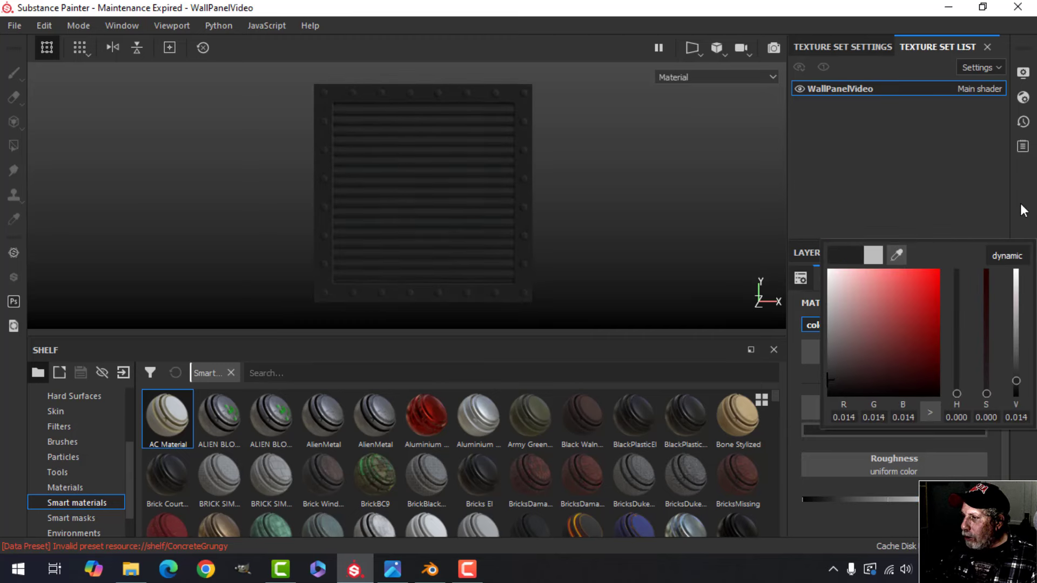
Add a black mask to Fill layer 1 and a paint effect on that mask
click(822, 252)
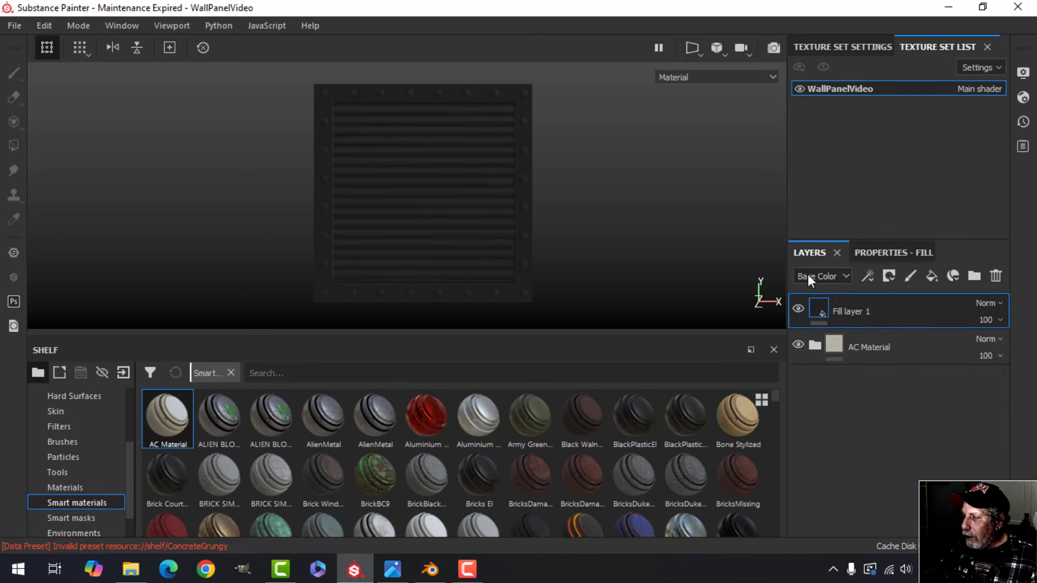
click(889, 276)
click(903, 312)
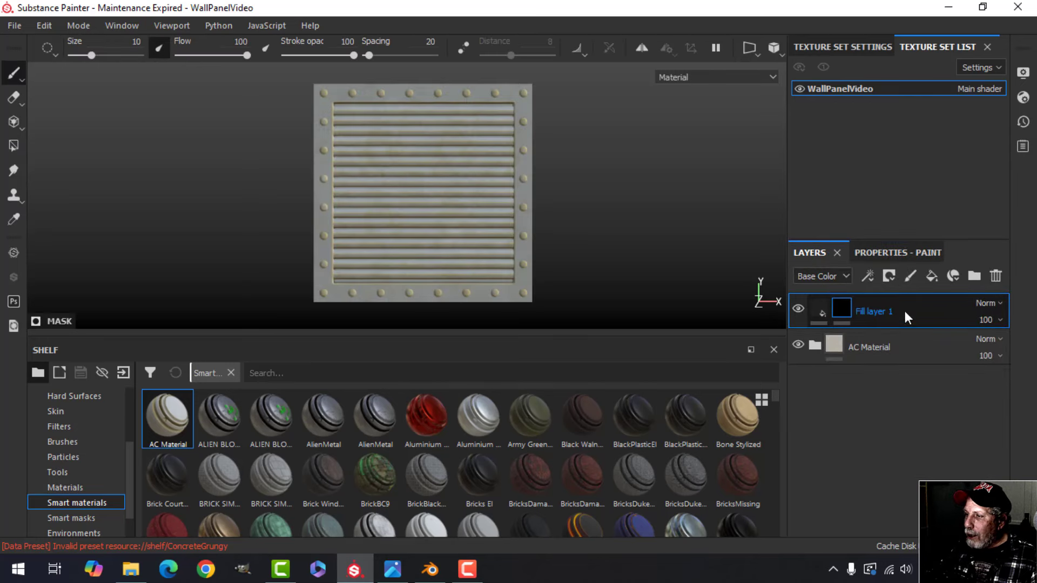
click(867, 276)
click(906, 316)
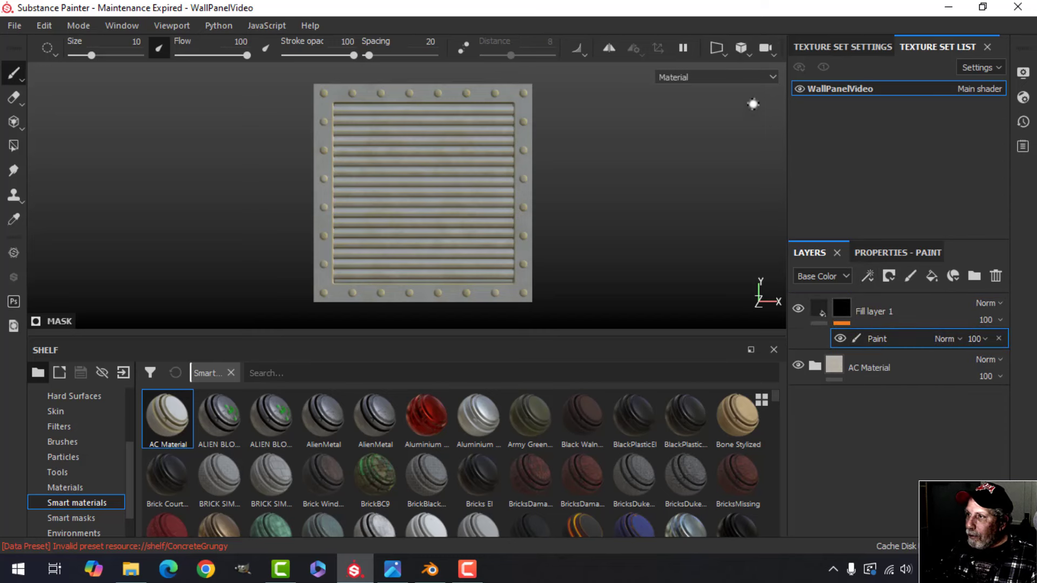
Switch the viewport to orthographic view with the whole panel framed
click(749, 53)
click(777, 89)
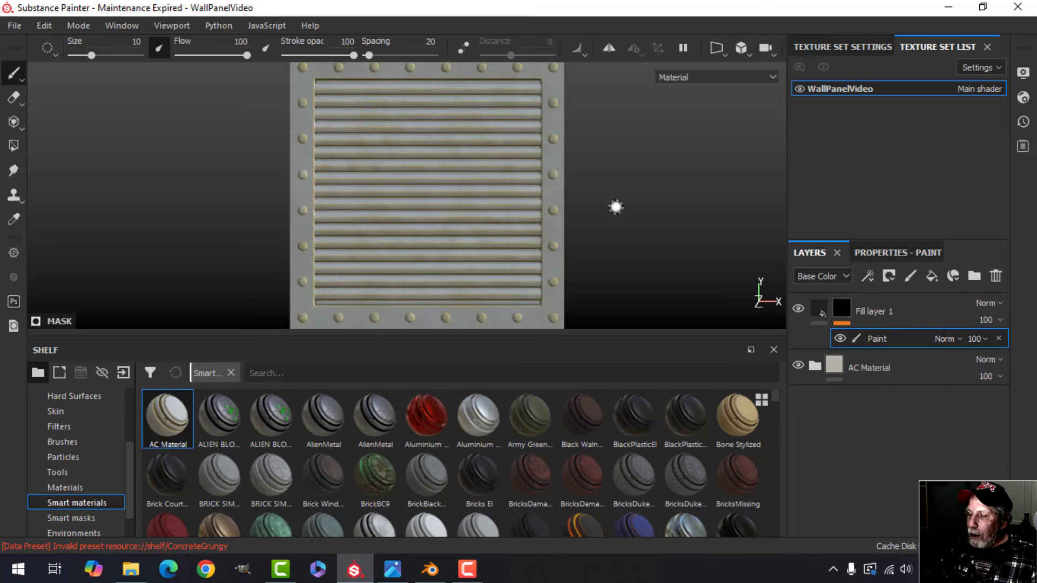
scroll(623, 211, down, 3)
mouse_move(615, 194)
alt+middle_down()
mouse_move(614, 168)
mouse_move(607, 189)
alt+middle_up()
scroll(609, 171, up, 1)
scroll(60, 451, up, 3)
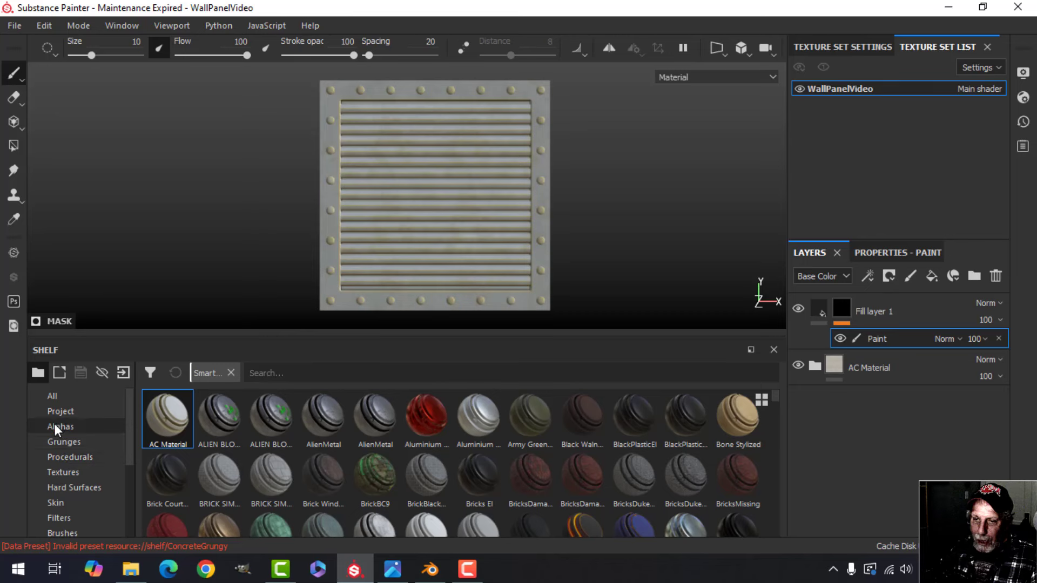
Search the alphas for "sq", load Shape Border Square as the brush alpha and enlarge the brush to size 100
click(54, 426)
click(286, 372)
text(sq)
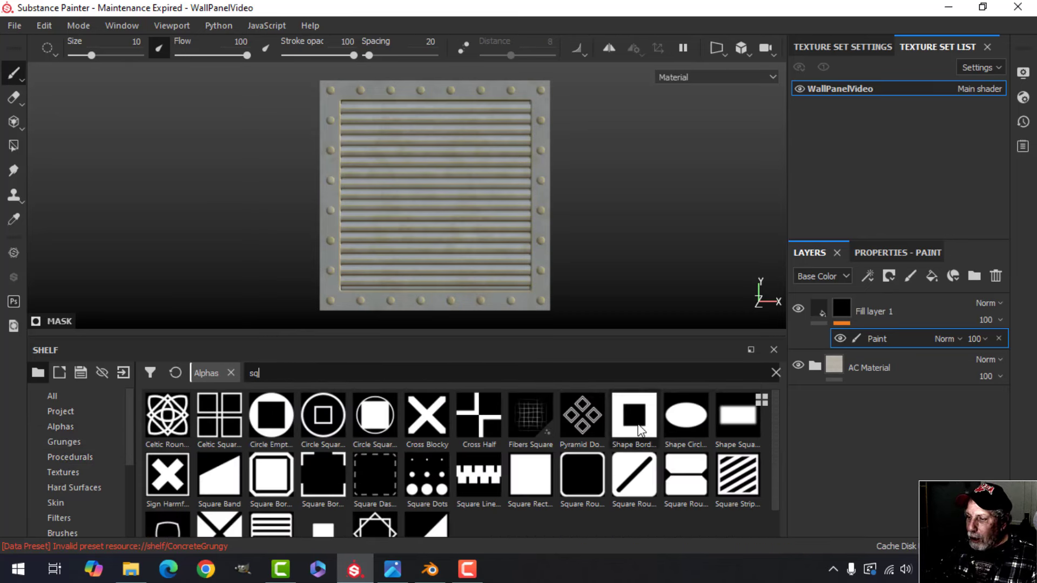
mouse_move(640, 431)
click(627, 412)
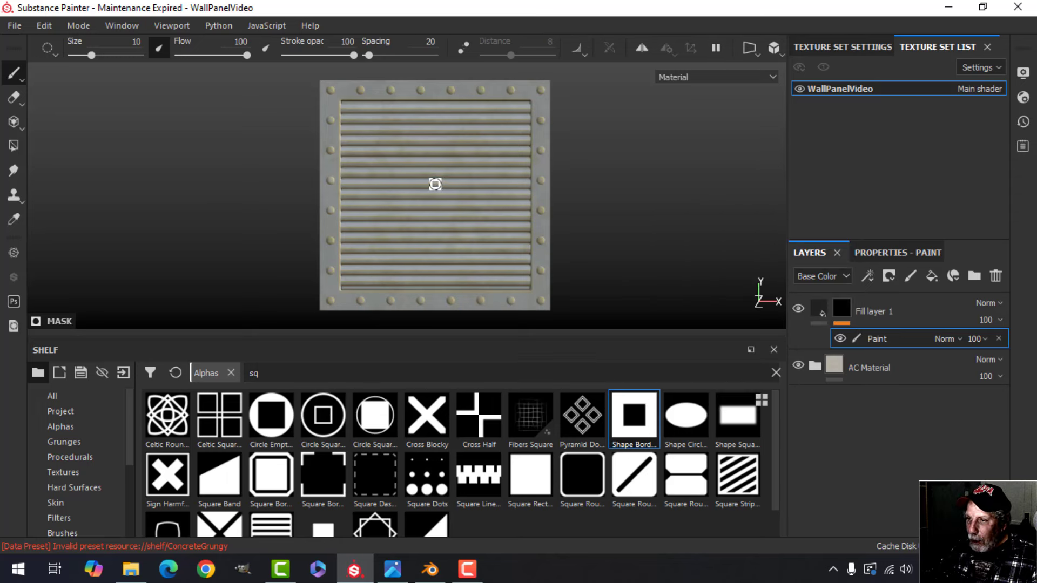
ctrl+right_drag(435, 184, 435, 184)
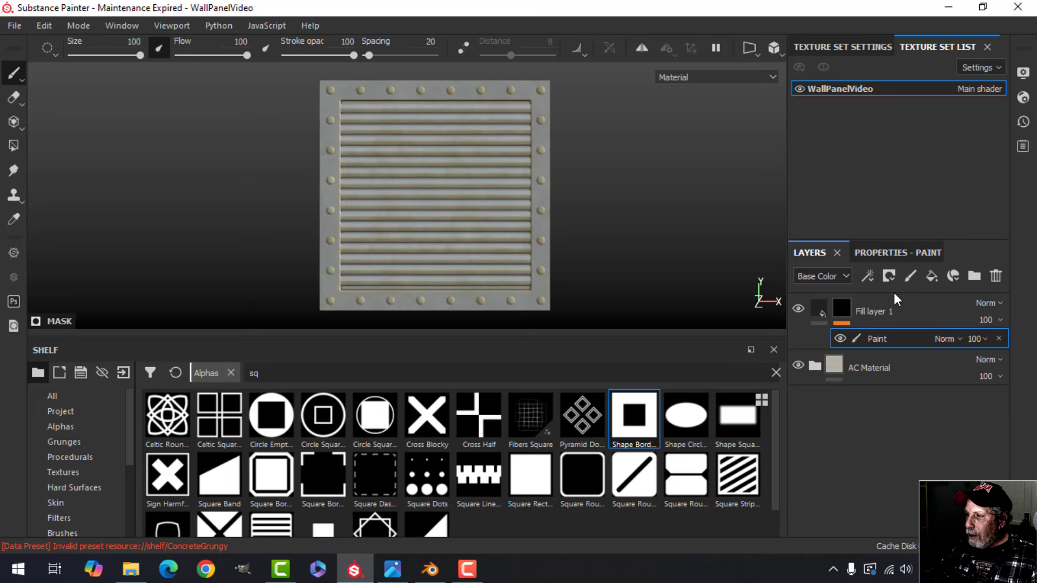
Set the Shape Border Square alpha's border width to 0.02 and the brush size to 200
click(882, 254)
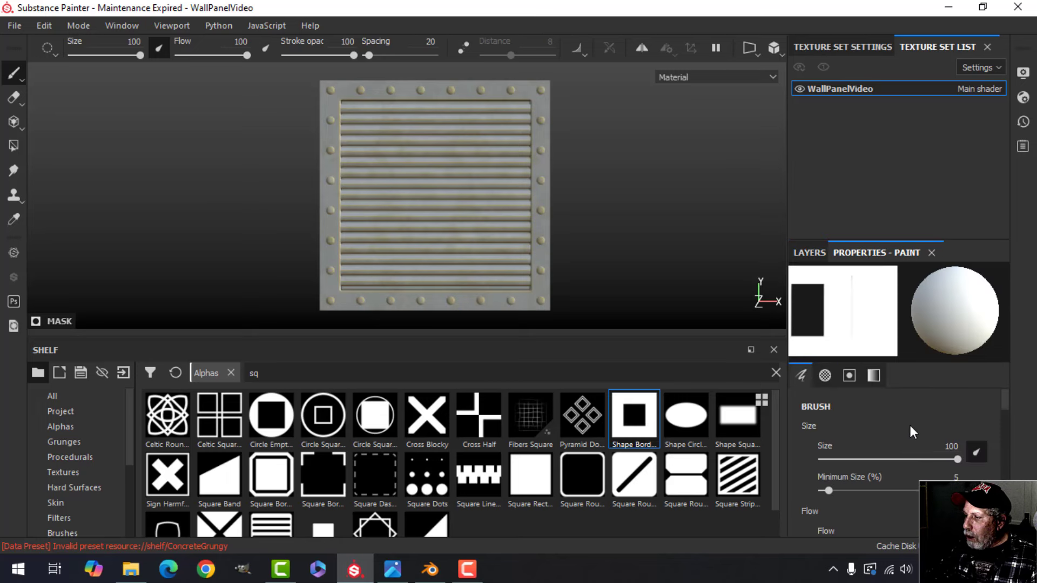
scroll(910, 427, down, 15)
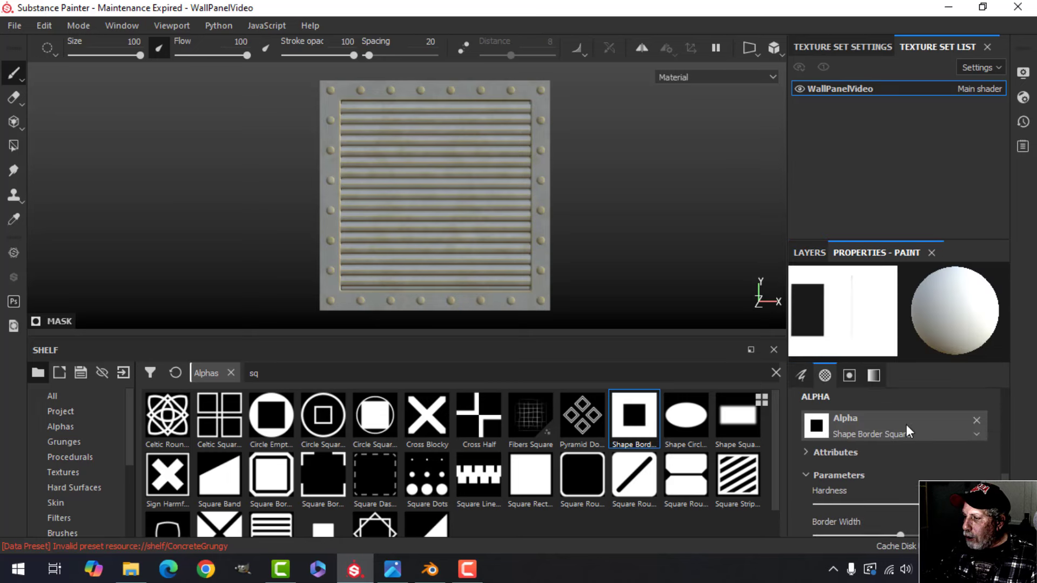
scroll(906, 425, down, 4)
drag(897, 443, 821, 443)
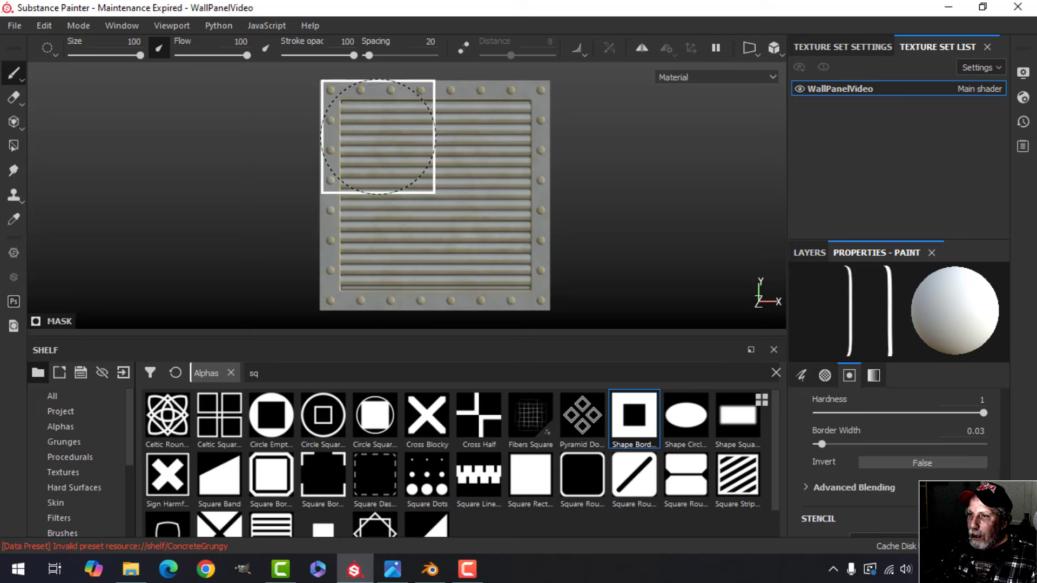
click(954, 431)
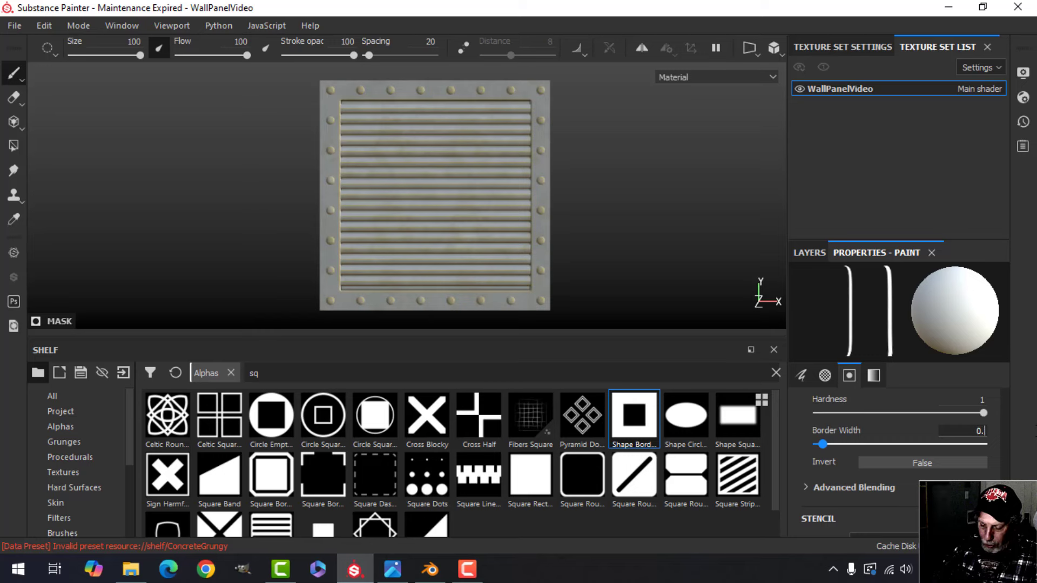
text(2)
key(Return)
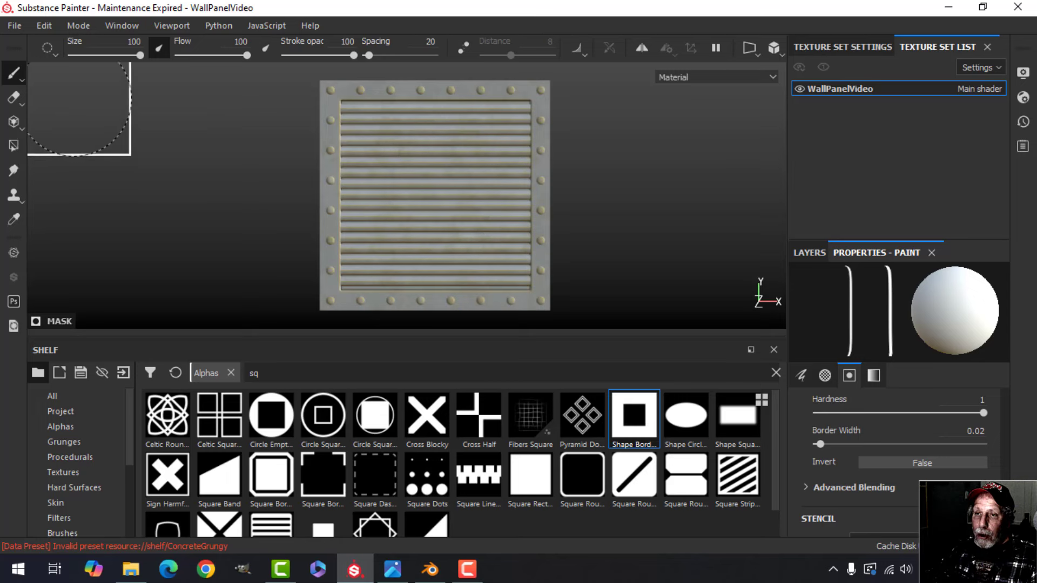
text(200)
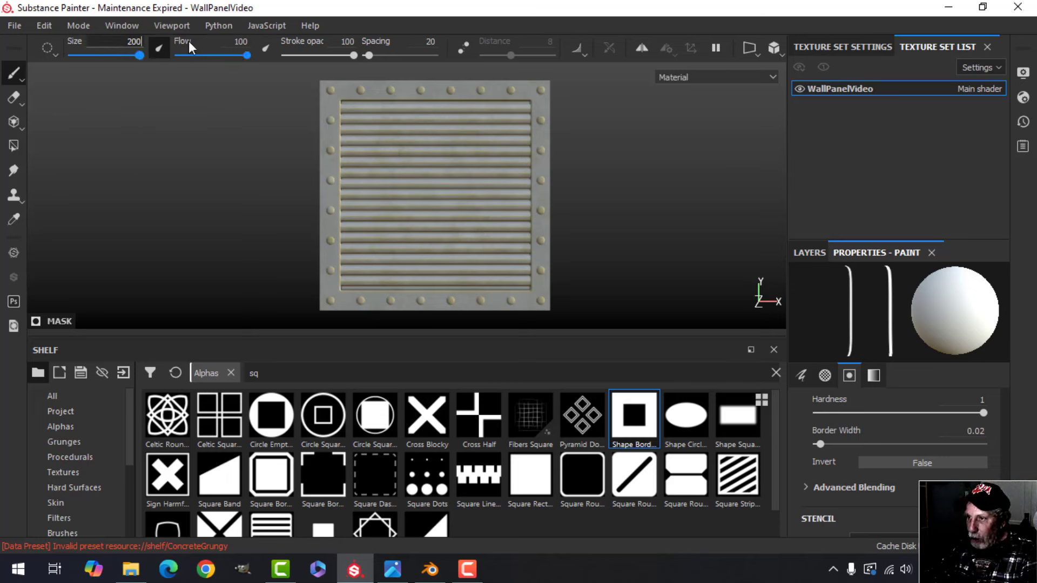
key(Return)
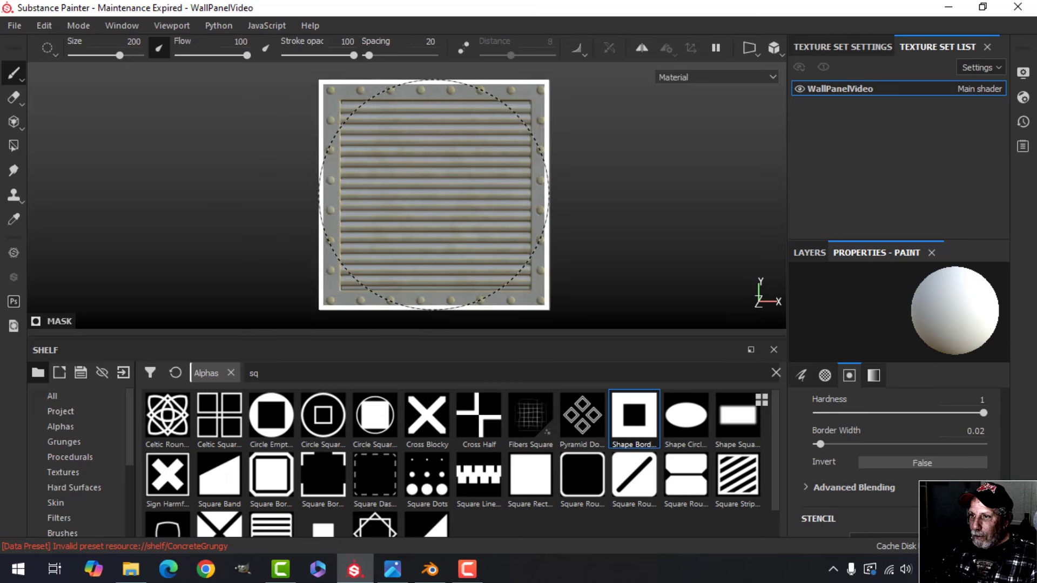
Narrow the alpha's border width to 0.005 and stamp the square outline around the panel's outer edge on the mask
click(967, 431)
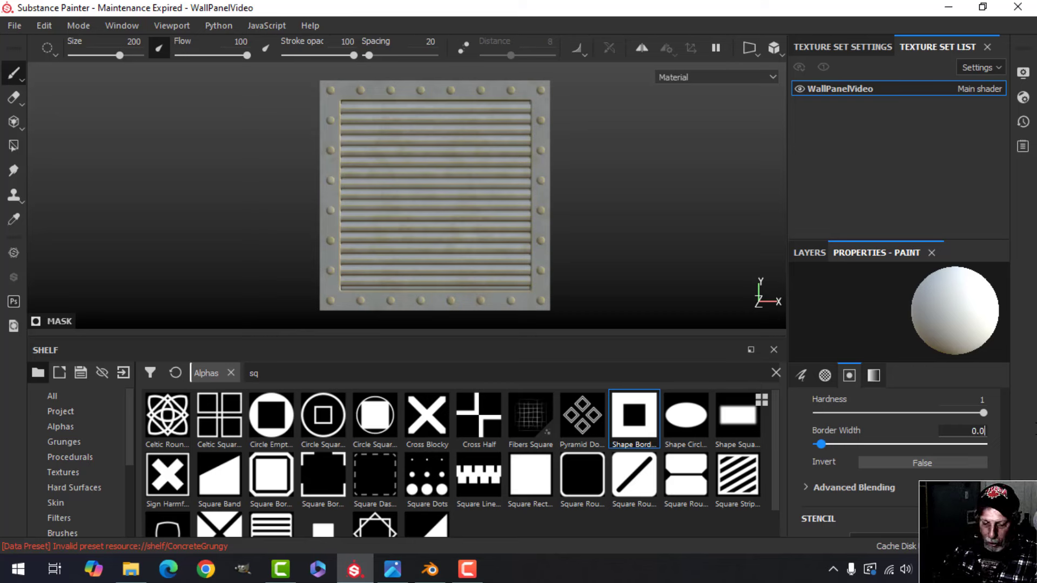
key(Return)
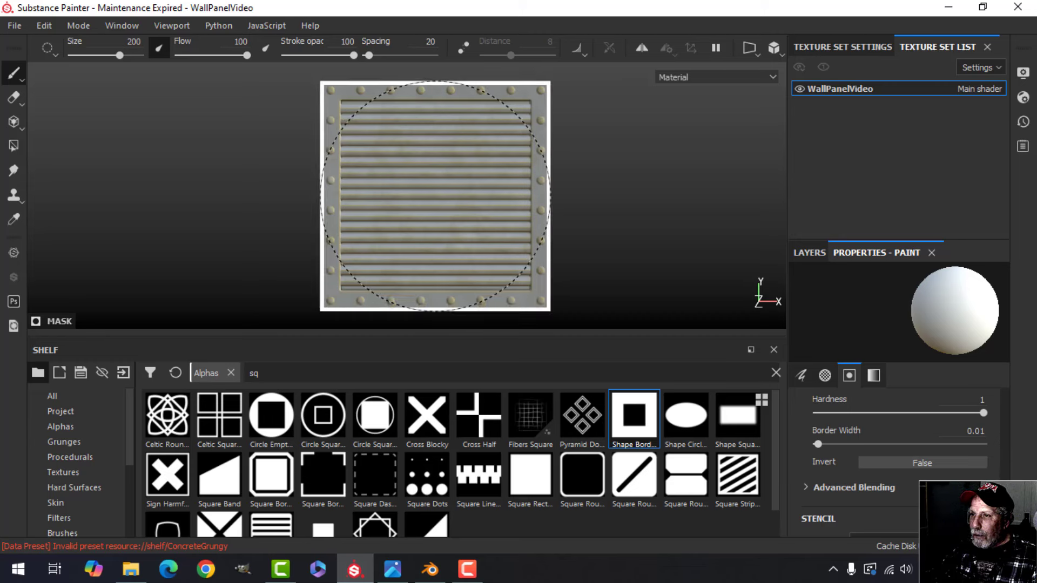
click(972, 431)
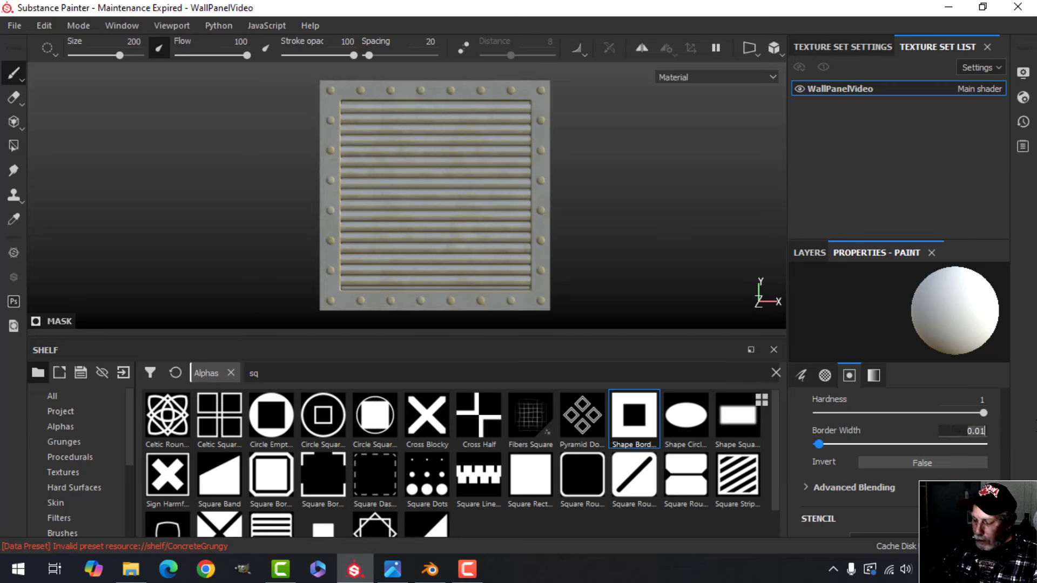
text(5)
key(Return)
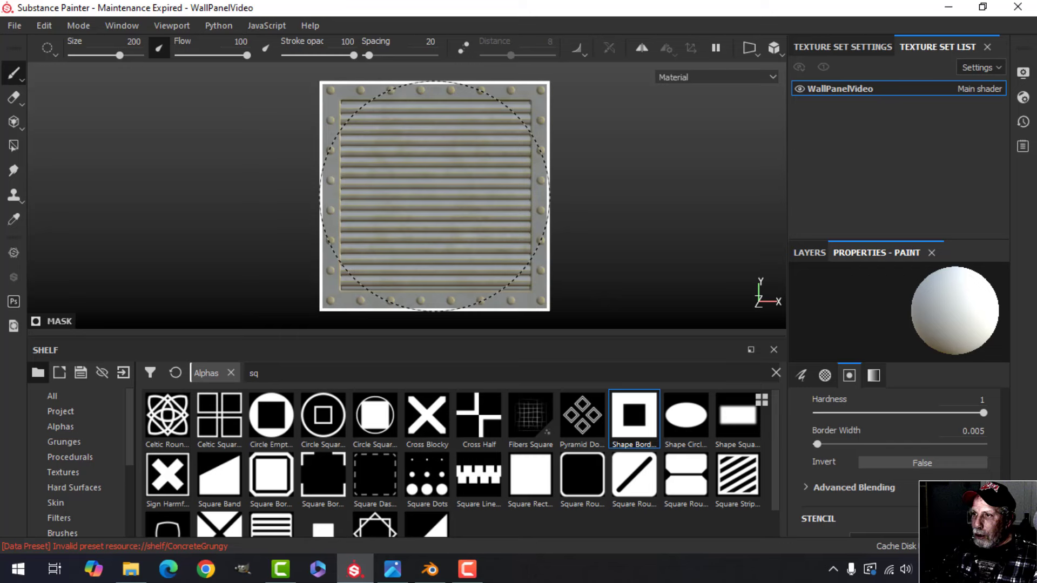
Examine the stamped outline along the panel's edges up close and from an angle
scroll(567, 195, up, 3)
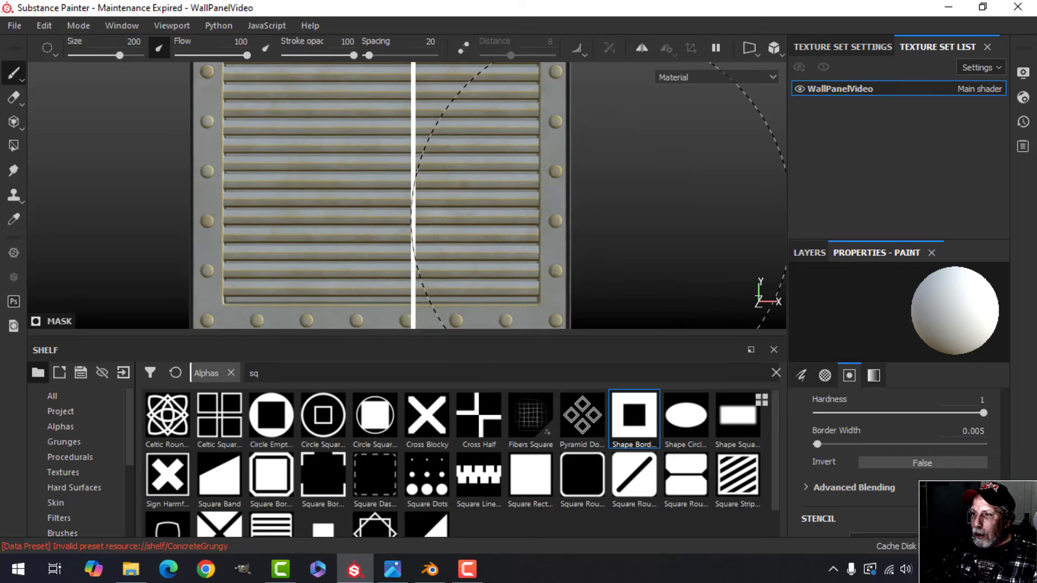
scroll(578, 216, down, 3)
alt+drag(555, 233, 378, 209)
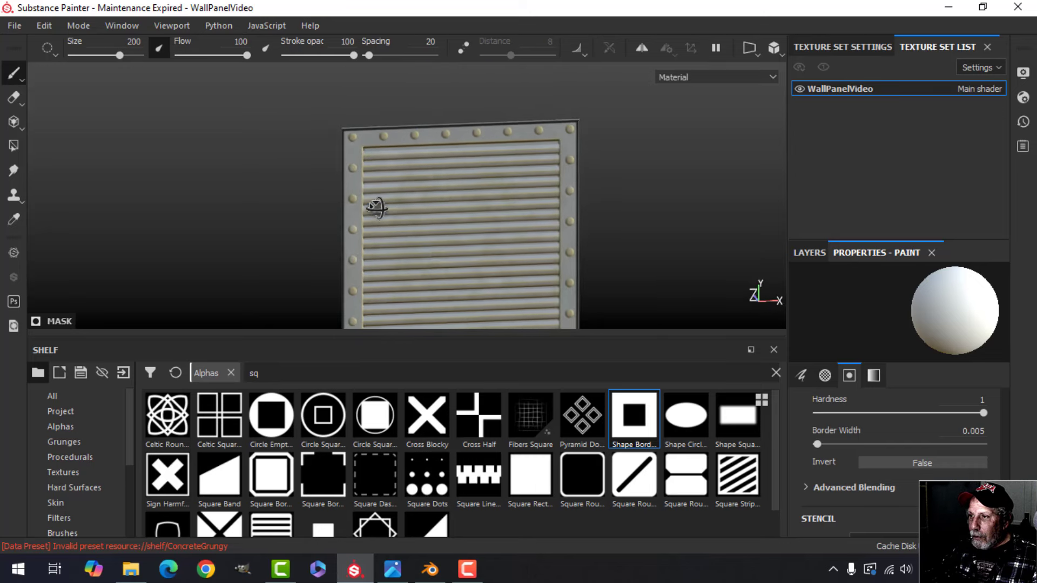
alt+middle_drag(532, 212, 487, 156)
alt+shift+drag(482, 186, 491, 209)
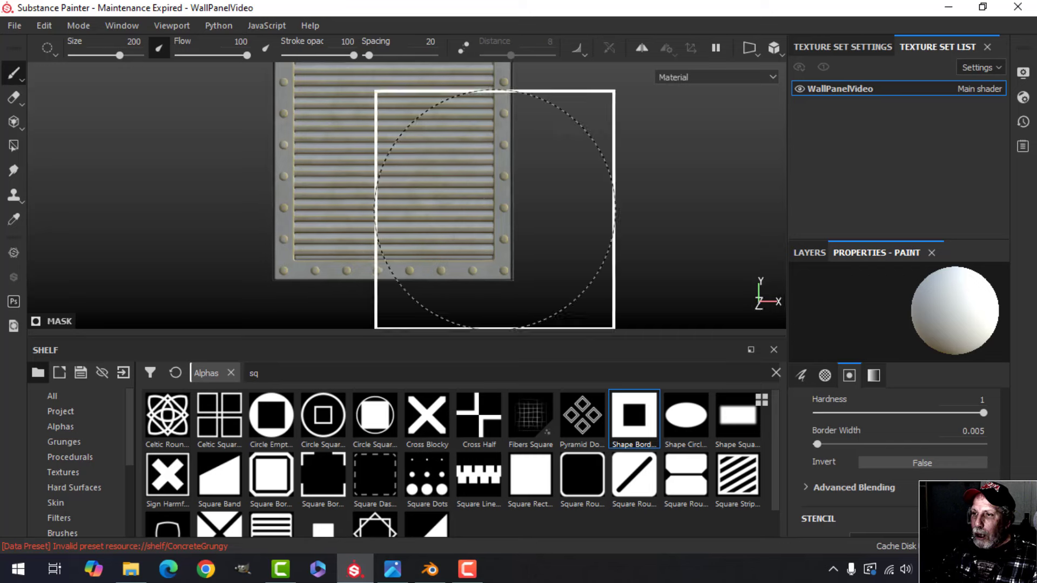
scroll(483, 213, down, 3)
alt+middle_drag(459, 210, 429, 219)
alt+drag(429, 219, 522, 221)
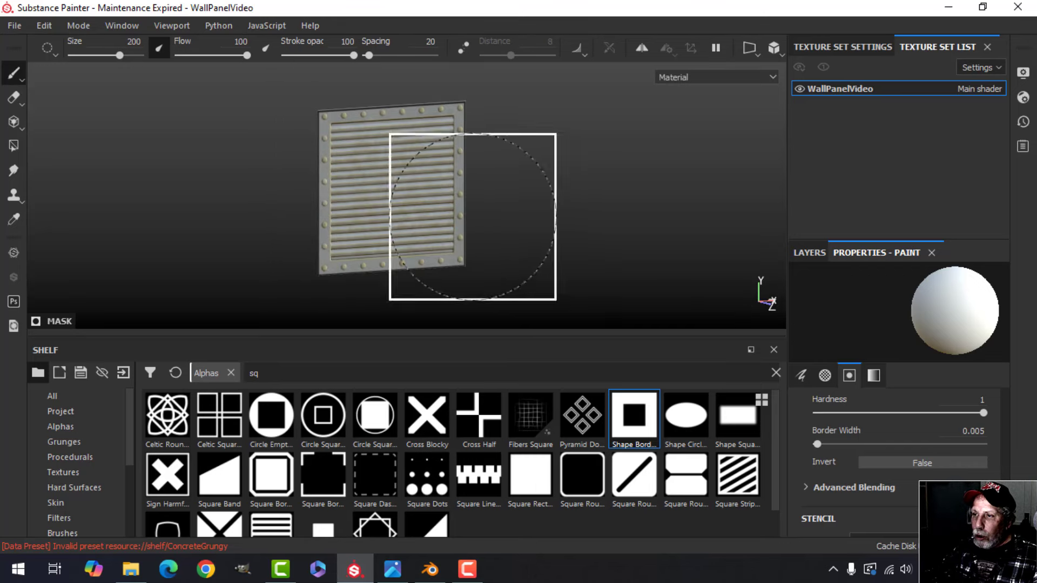
alt+middle_drag(473, 215, 490, 215)
Switch the viewport back to perspective view and check the outlined panel from both sides
click(772, 49)
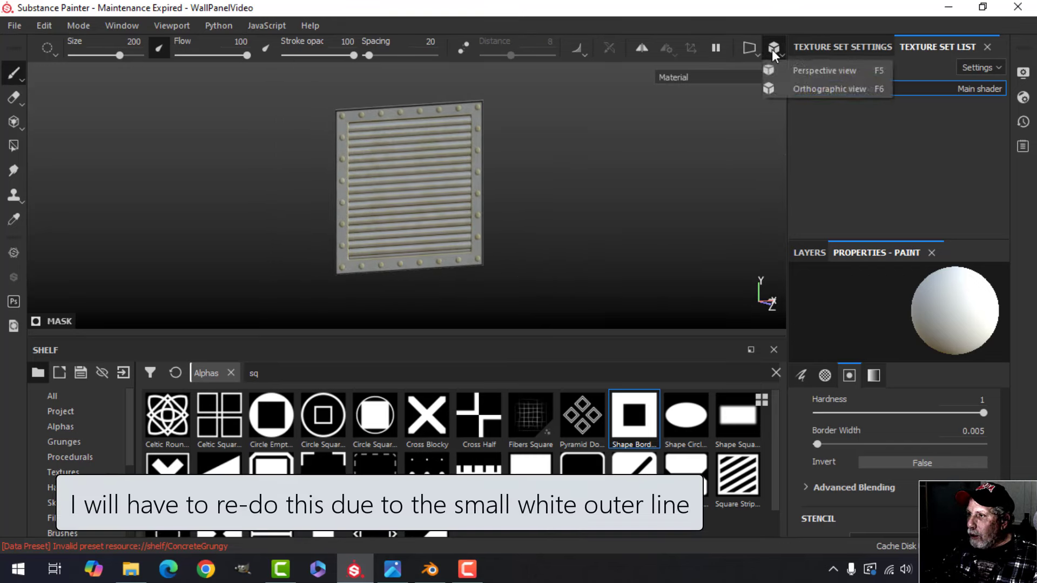
click(805, 69)
alt+shift+drag(509, 196, 448, 194)
alt+drag(430, 194, 384, 193)
mouse_move(446, 221)
alt+mouse_down()
mouse_move(514, 213)
mouse_move(741, 250)
alt+mouse_up()
Rename Fill layer 1 as Outline
click(810, 248)
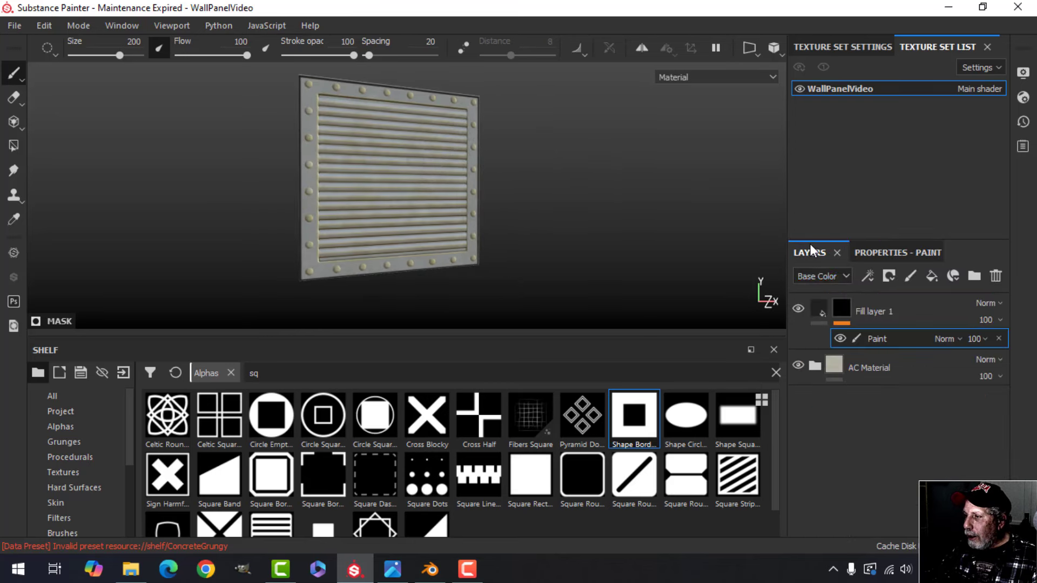
double_click(875, 311)
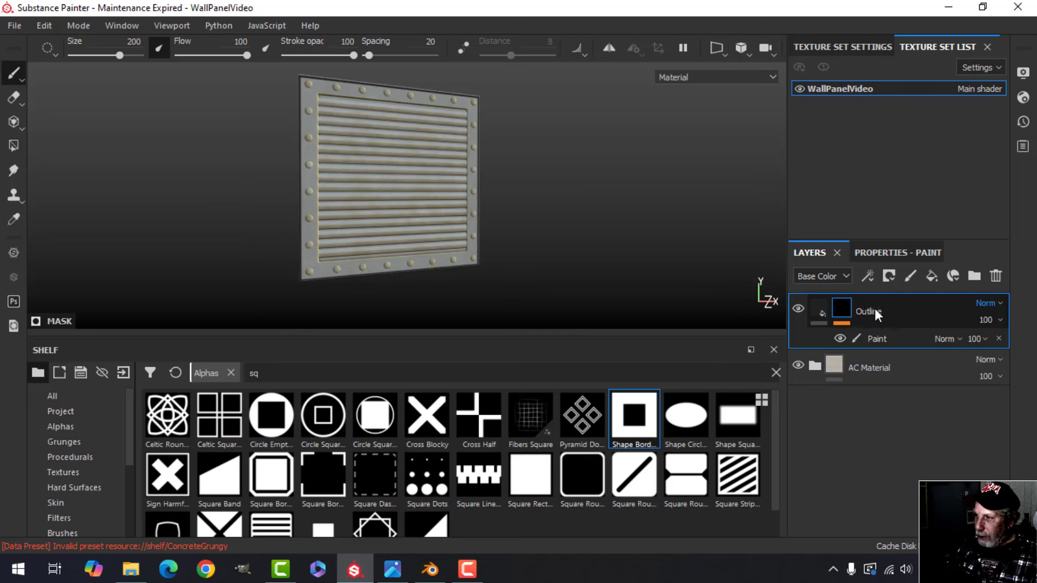
key(Return)
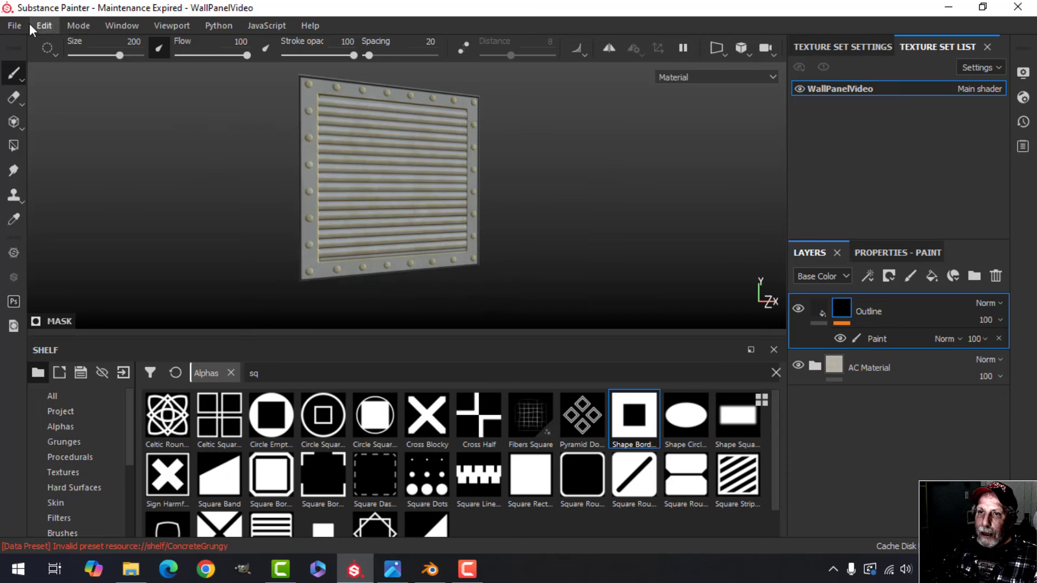
Start a texture export and set its output template to PBR Metallic Roughness ShortName
click(12, 25)
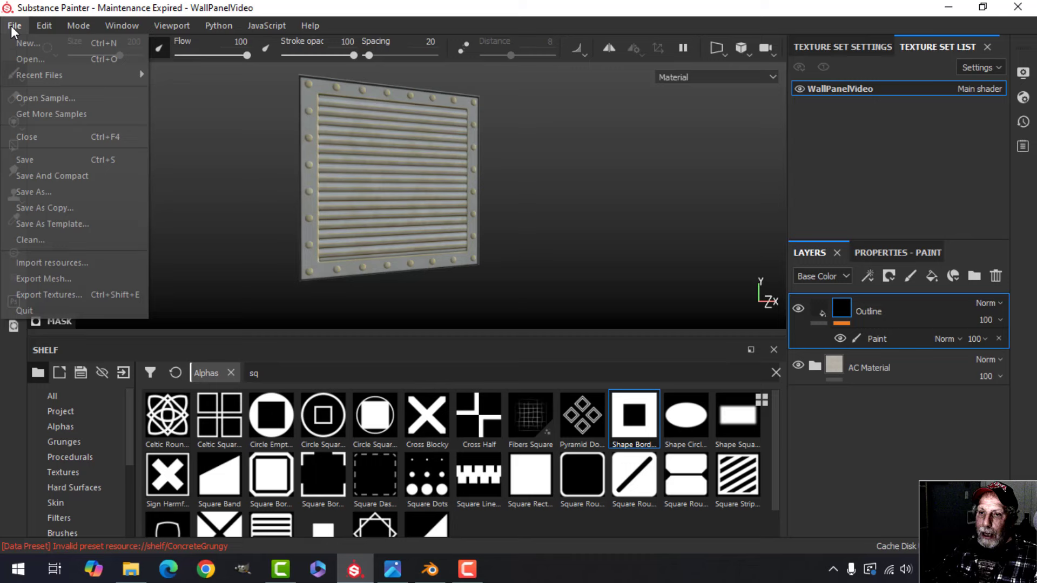
click(77, 295)
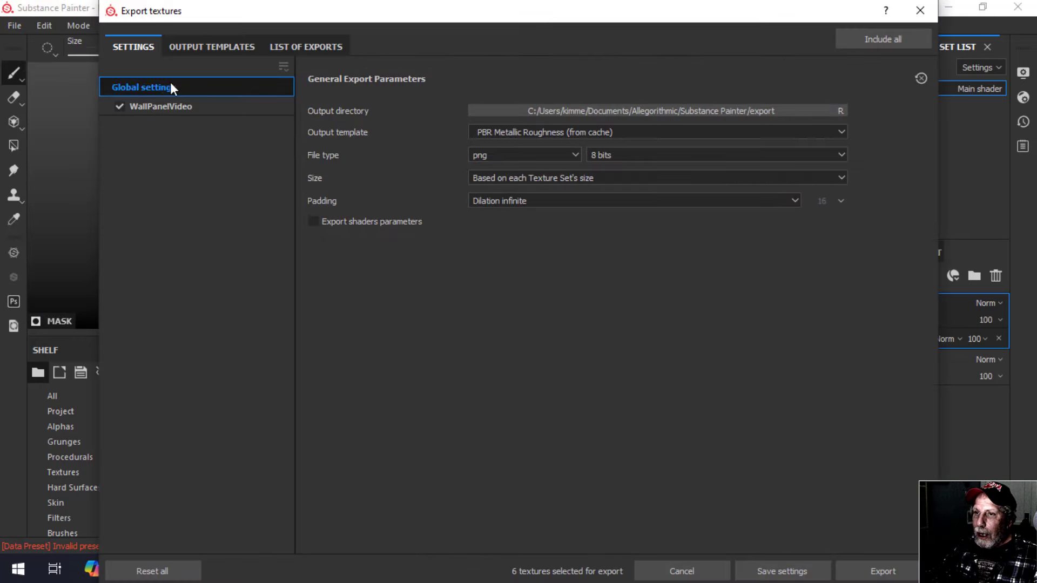
click(533, 129)
scroll(564, 193, up, 5)
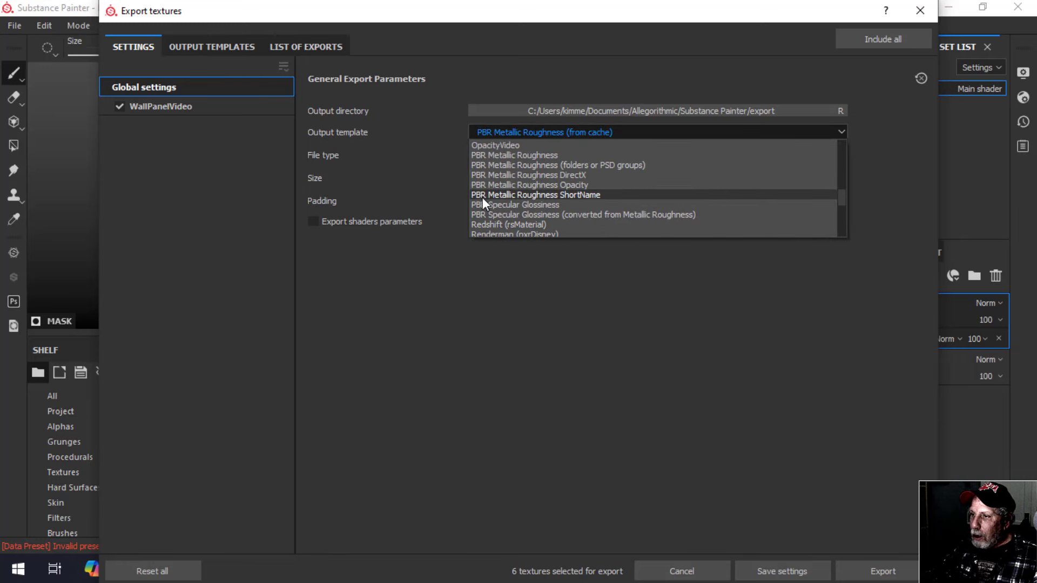
click(581, 194)
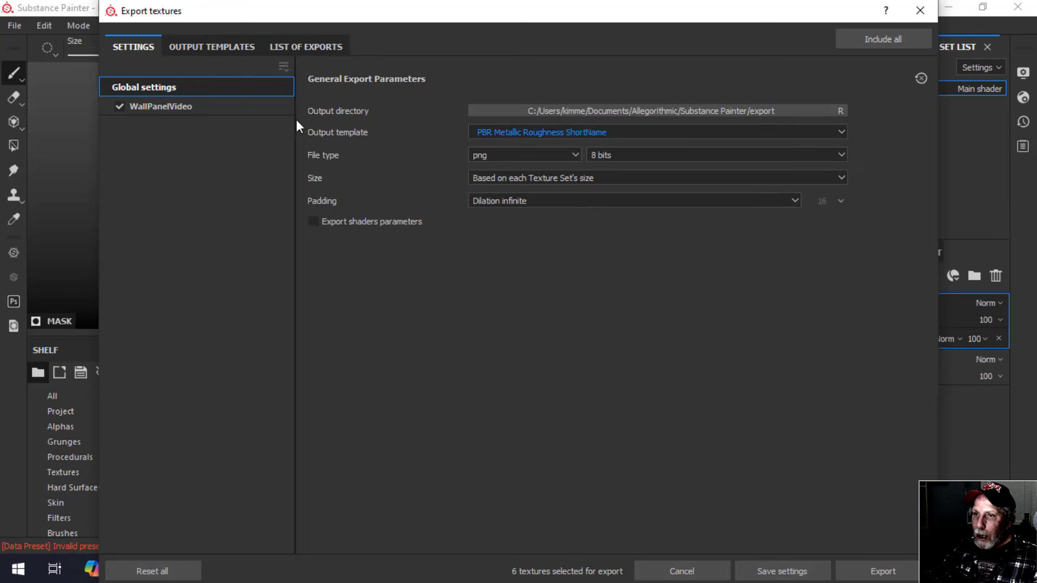
Review the output maps defined in the PBR Metallic Roughness ShortName template and return to the general export parameters
click(227, 49)
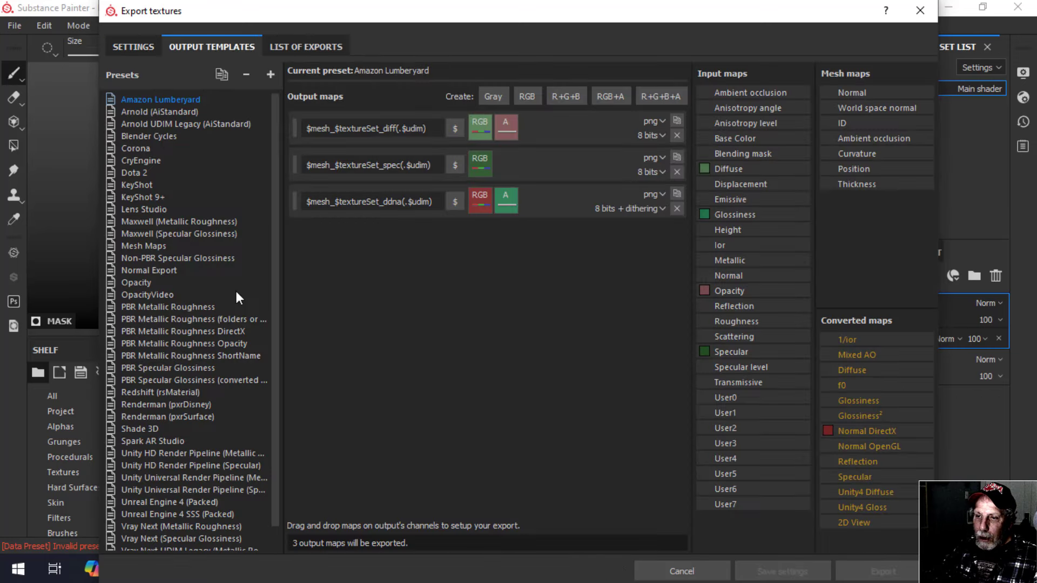
click(214, 356)
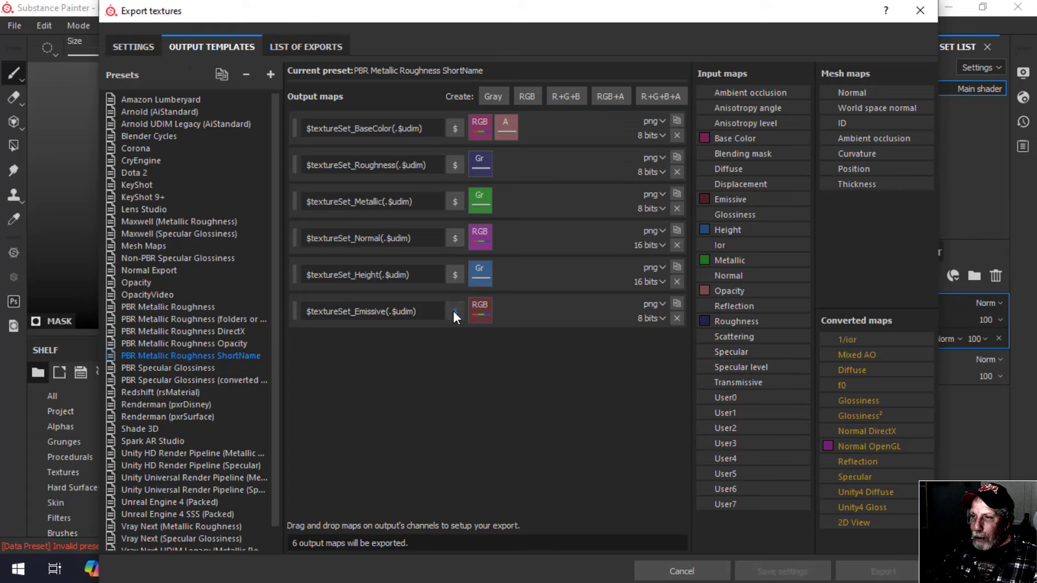
click(132, 46)
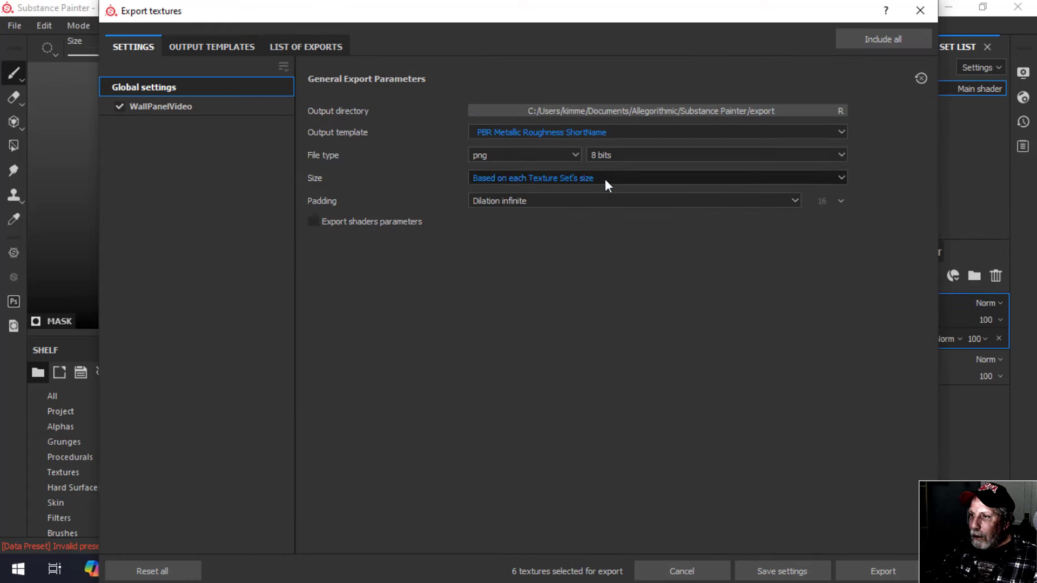
Set the export output directory to the VIDEO folder inside BLENDER/TEXTURES MORE BLACK MESA on drive D
click(586, 111)
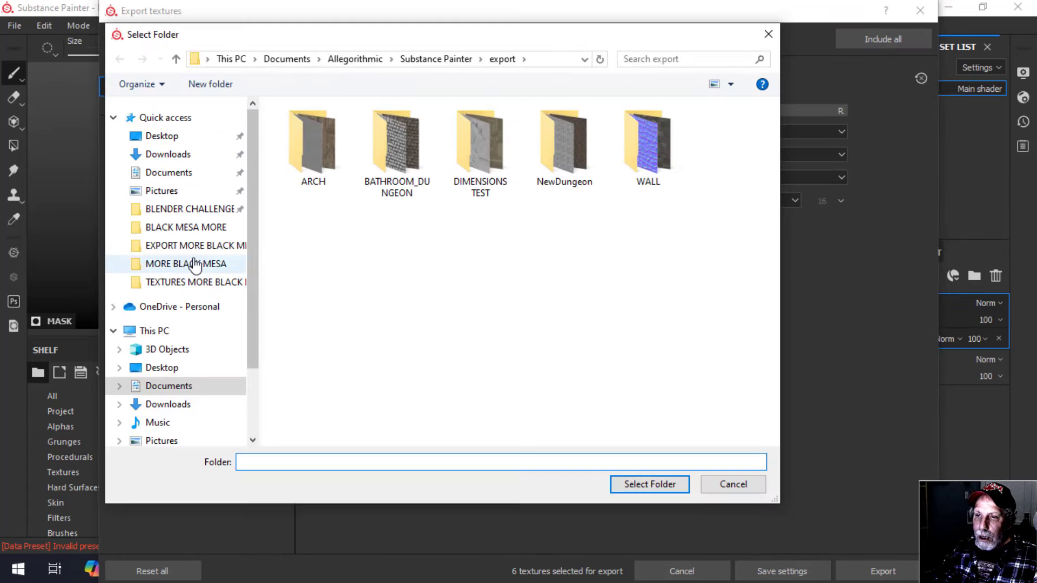
click(193, 282)
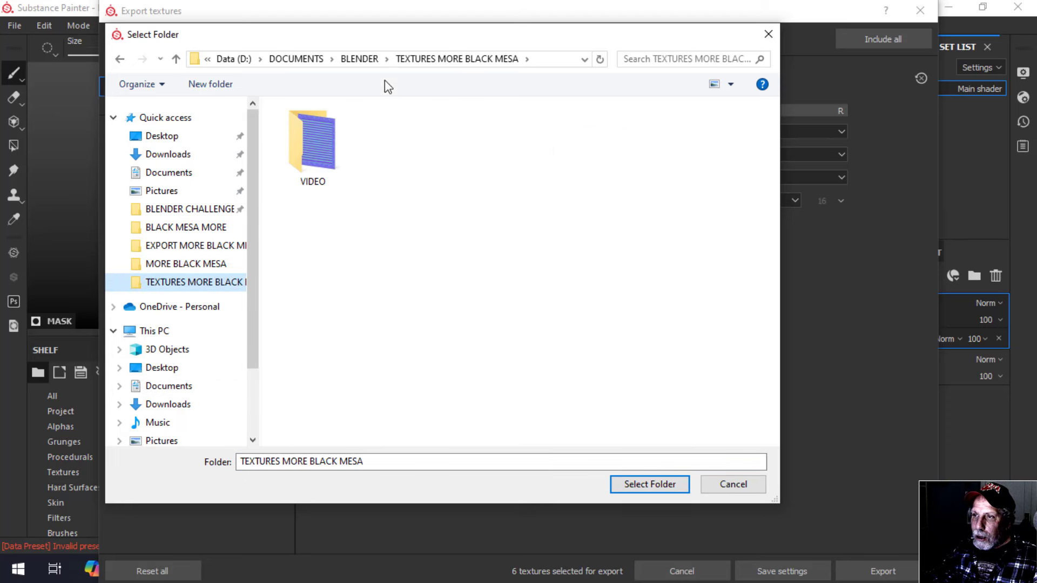
click(359, 59)
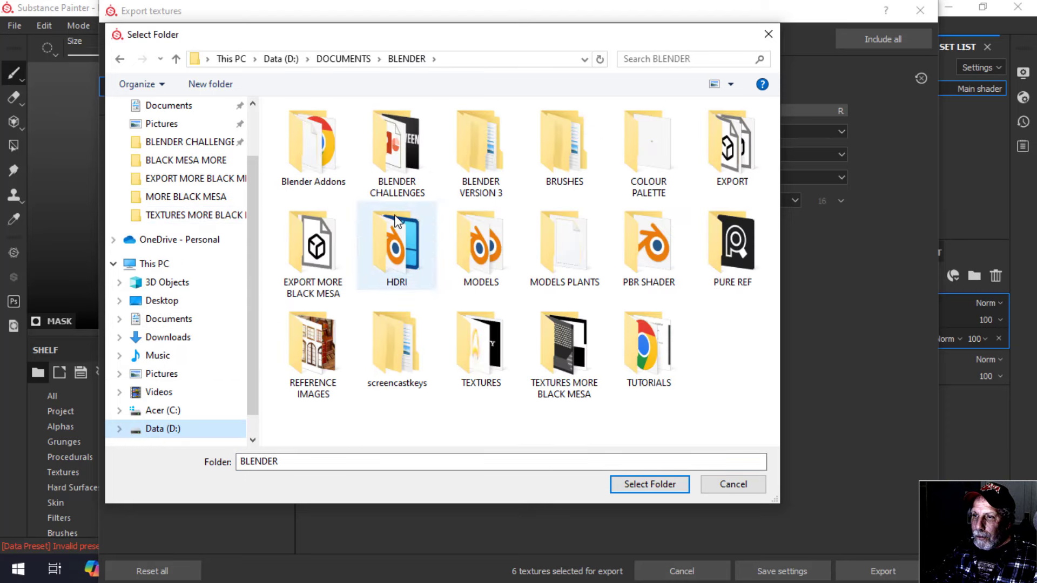
double_click(562, 343)
double_click(306, 140)
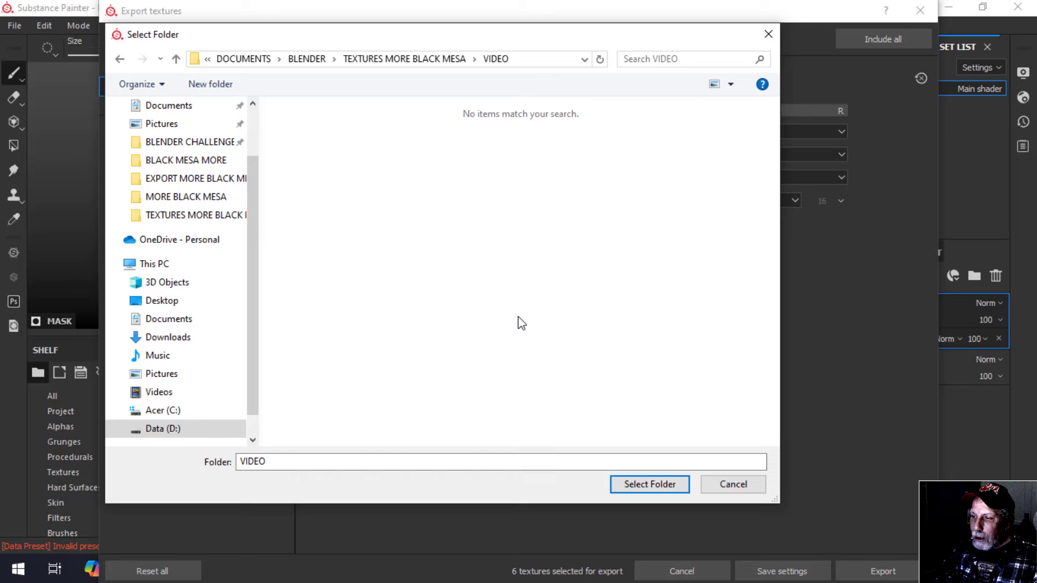
click(646, 484)
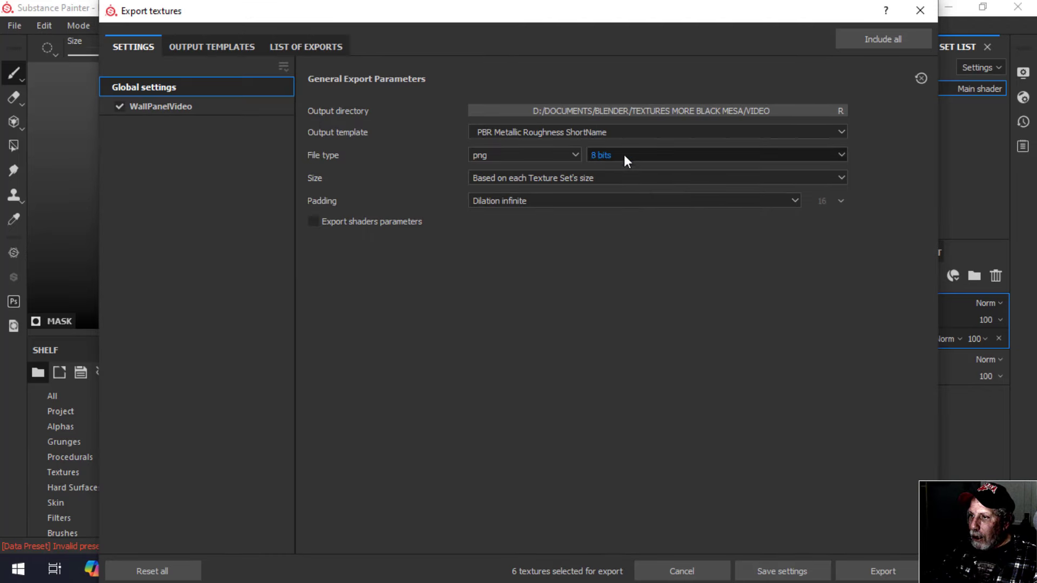
Export the WallPanelVideo texture maps as 8-bit PNG files and close the export window
drag(637, 4, 547, 17)
click(775, 485)
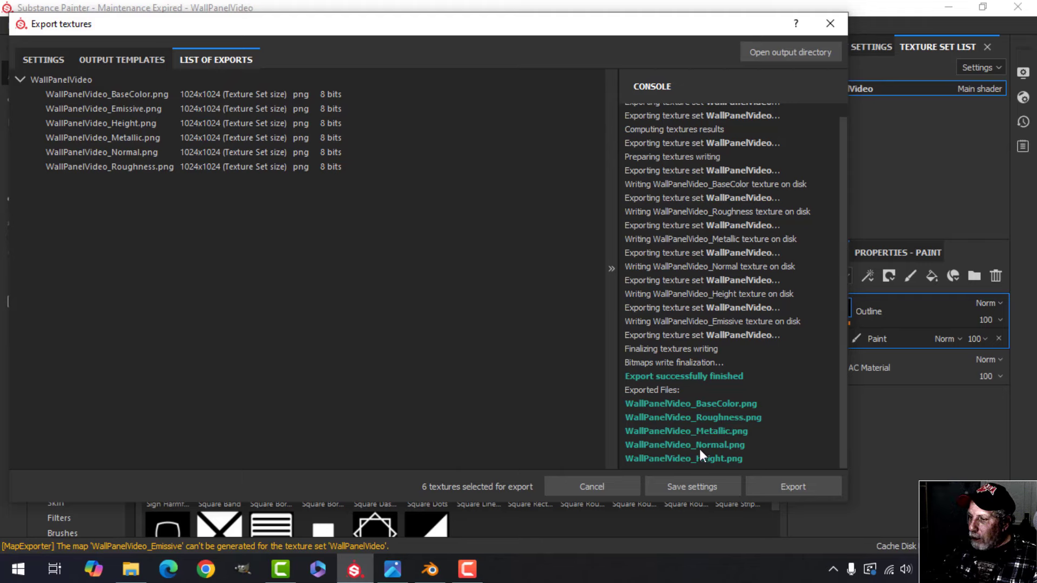
click(828, 26)
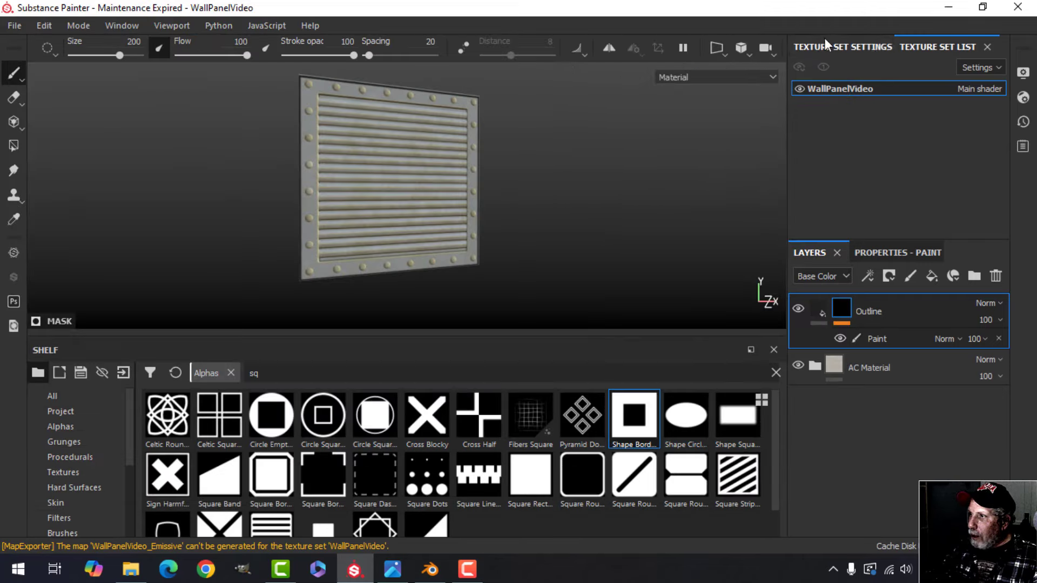
Switch to Blender and rename the plane's material as WallPanelVideo in the Shading workspace
click(948, 8)
click(439, 571)
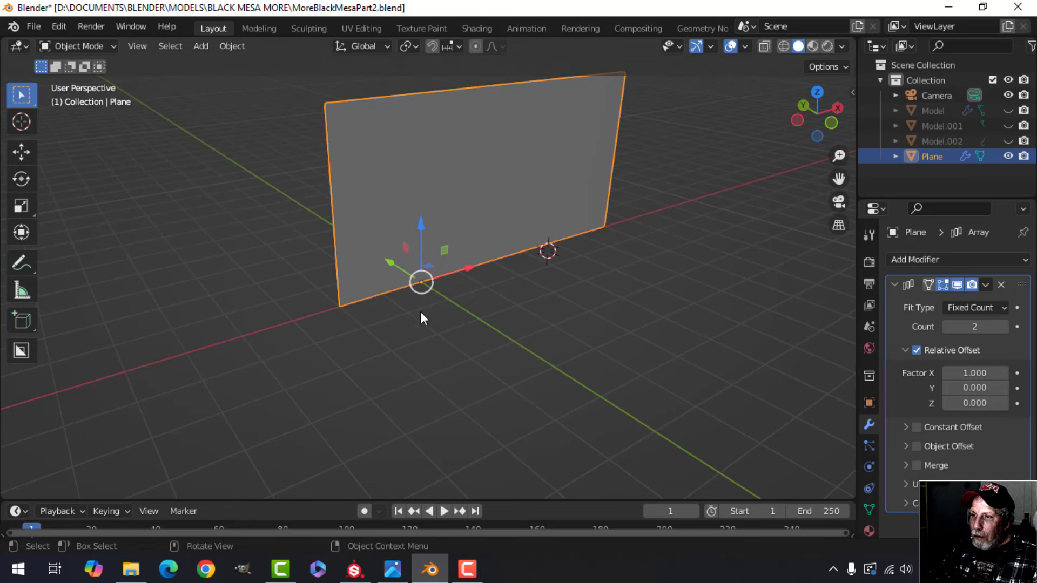
scroll(501, 197, down, 1)
shift+middle_drag(553, 205, 530, 209)
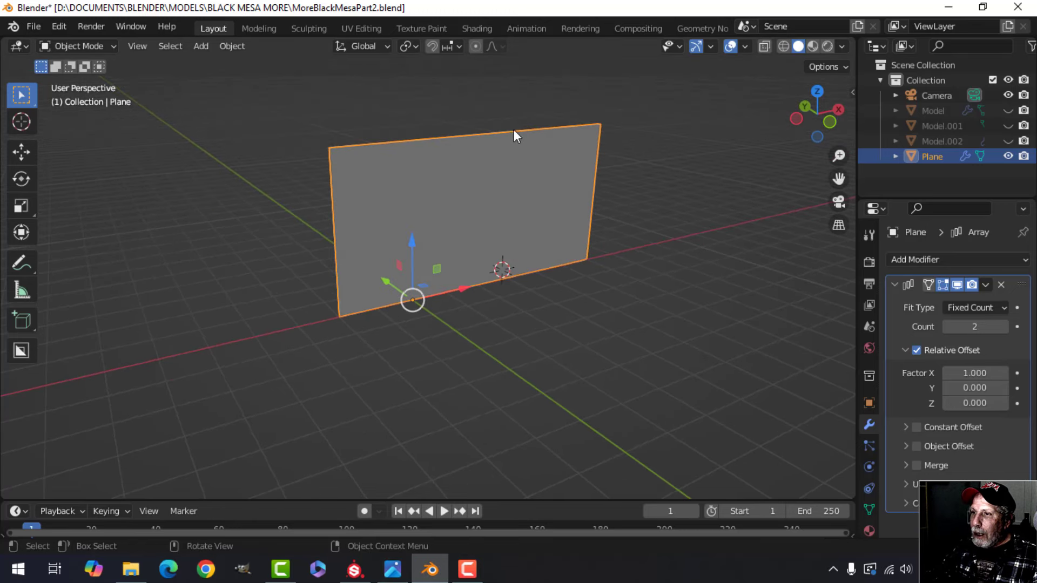
click(478, 31)
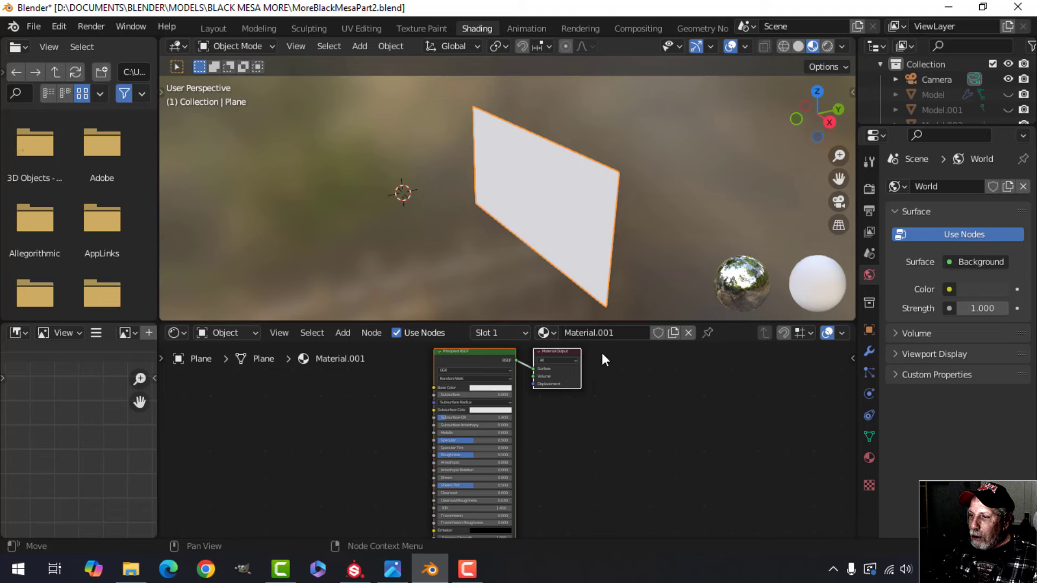
text(WallPanelVideo)
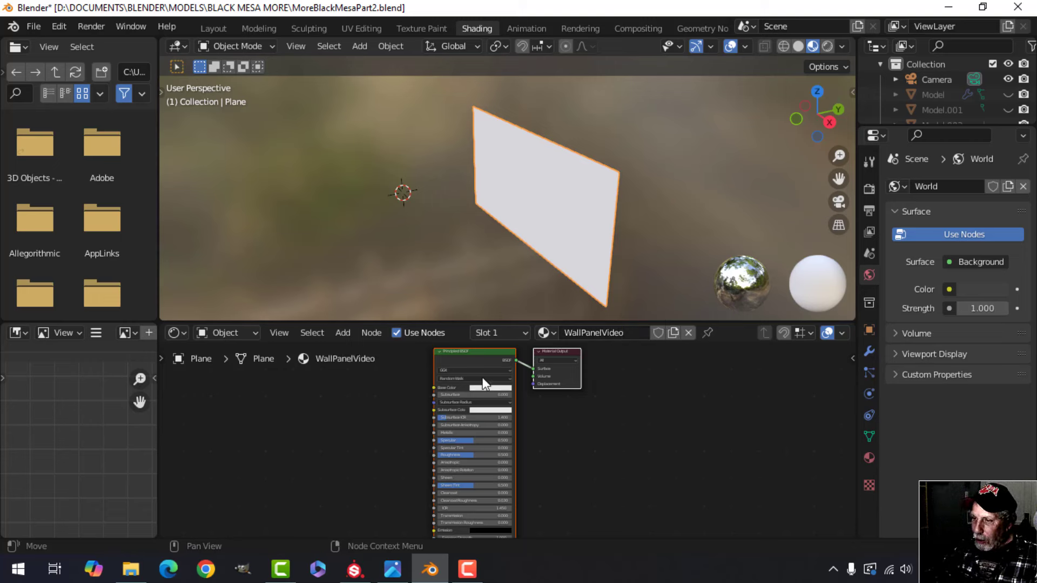
Run Principled Texture Setup on the Principled BSDF node with the WallPanelVideo BaseColor, Height, Metallic, Normal and Roughness maps from the VIDEO folder
click(459, 354)
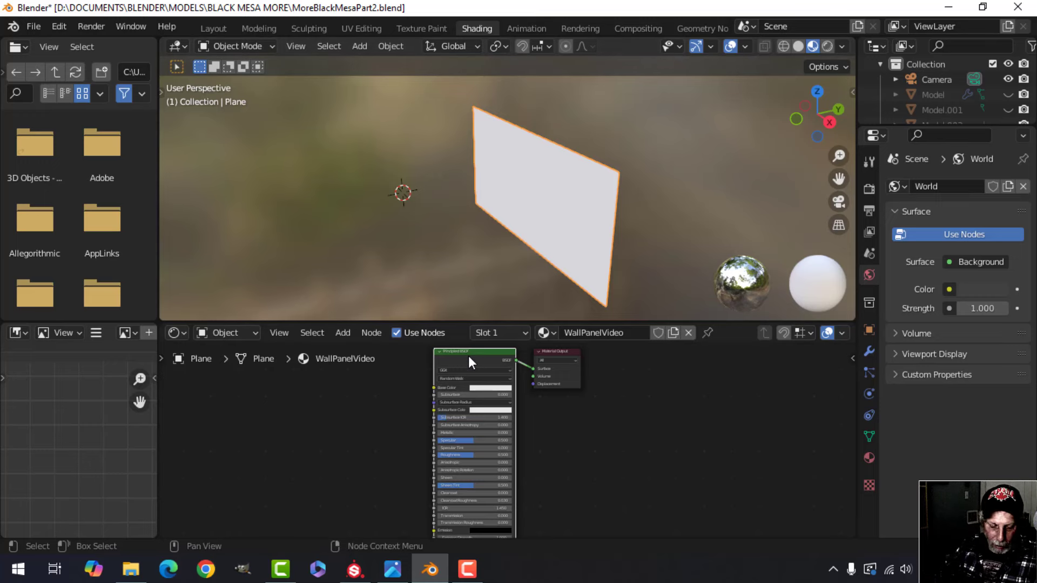
key(ctrl+shift+t)
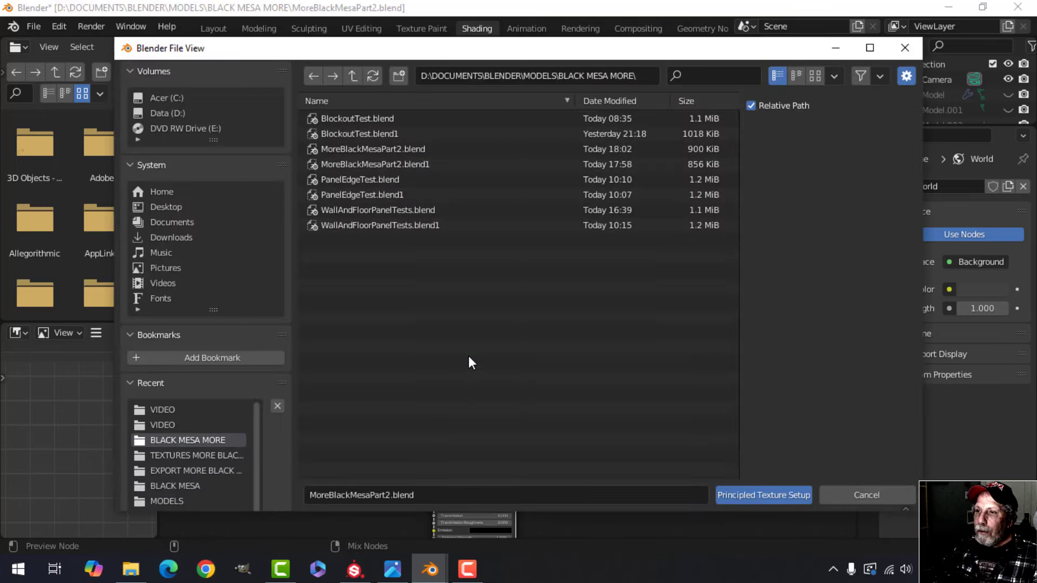
click(353, 76)
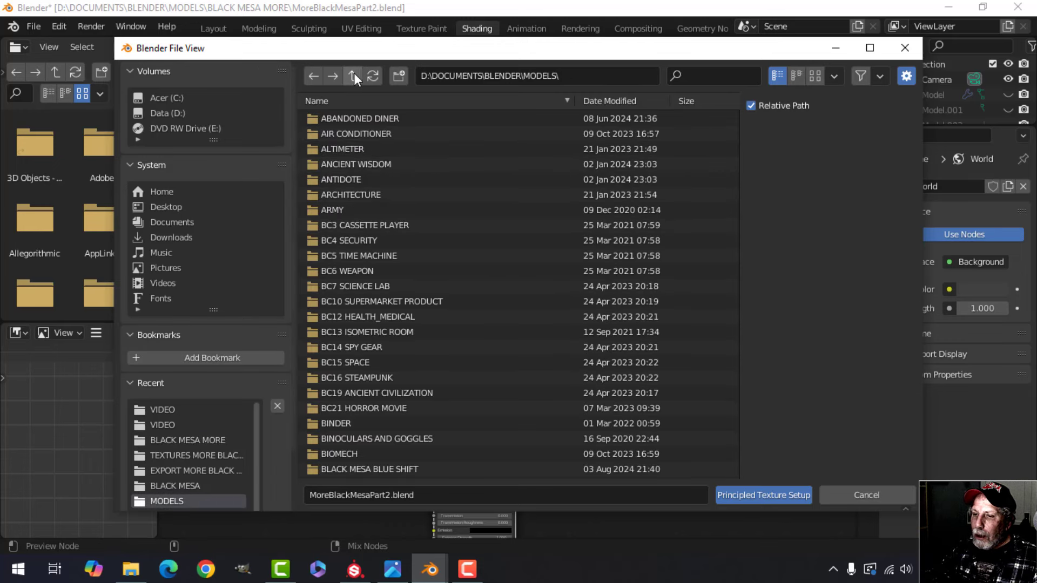
click(213, 455)
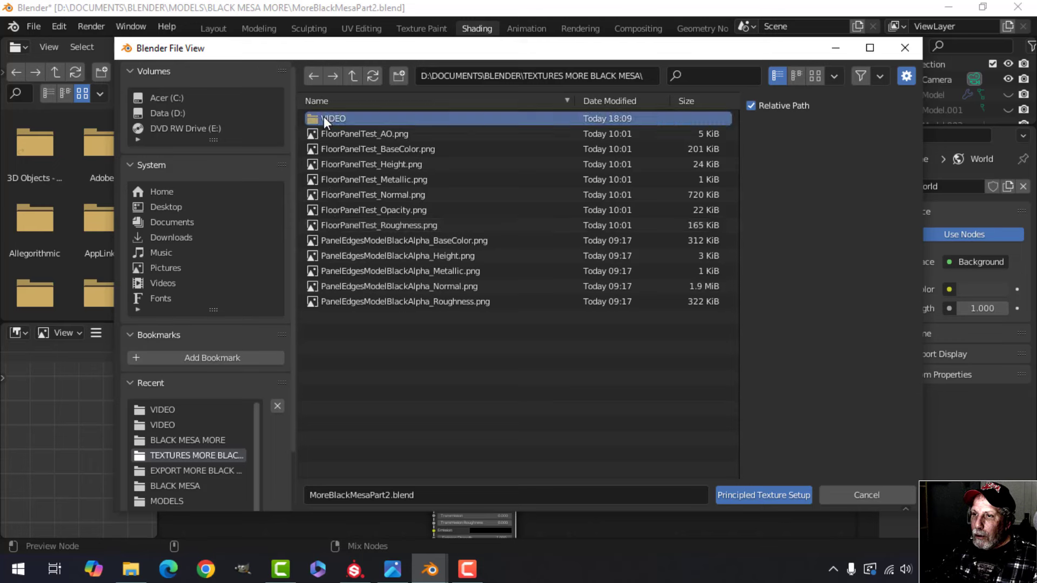
click(323, 116)
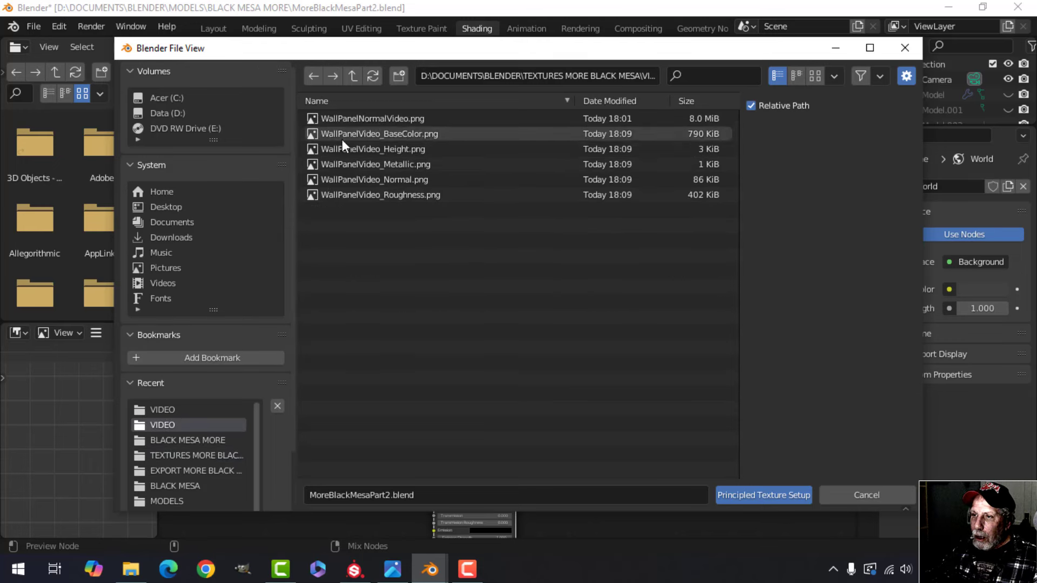
click(401, 134)
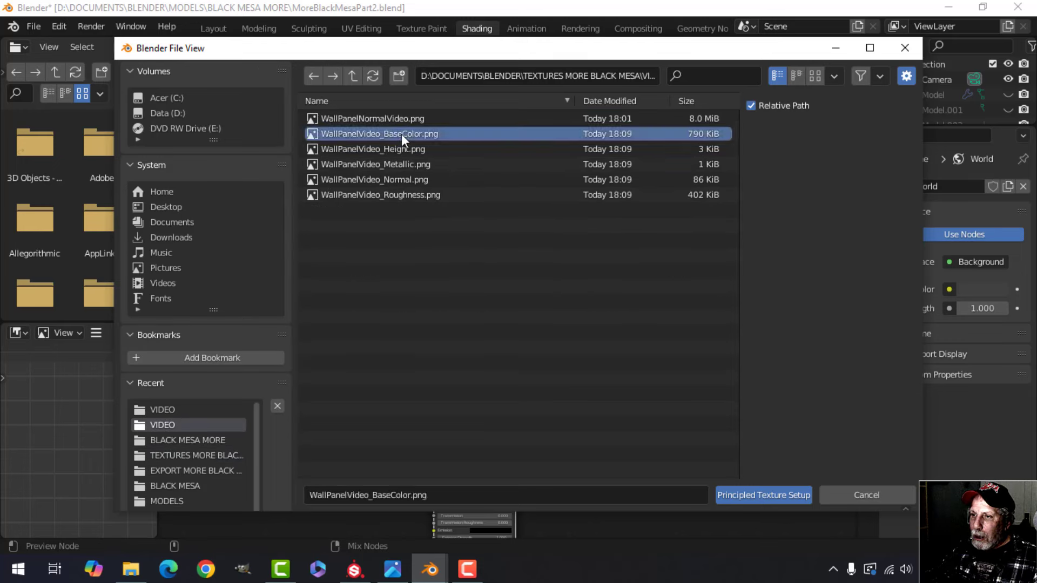
shift+click(392, 193)
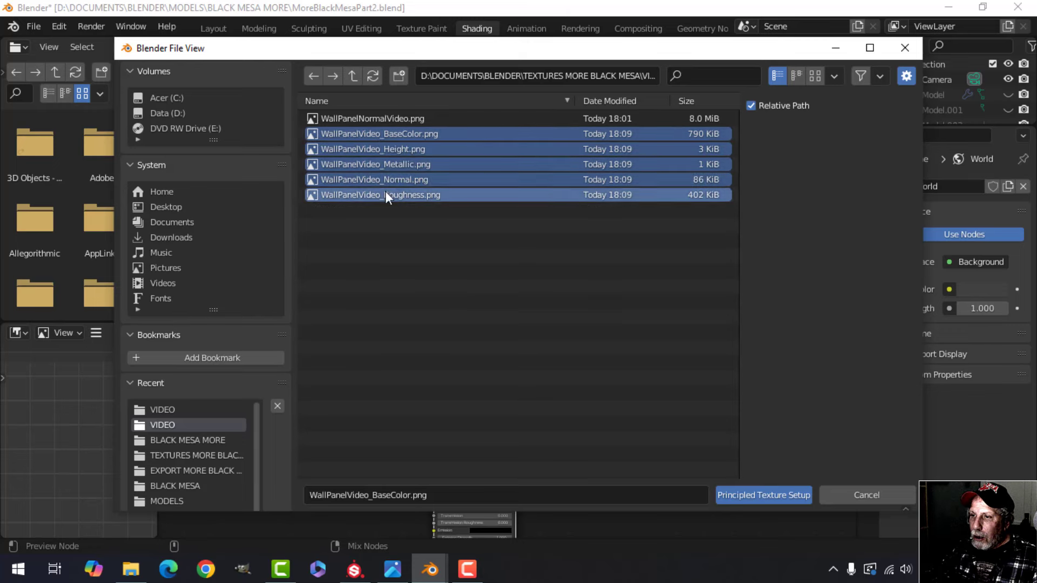
click(746, 495)
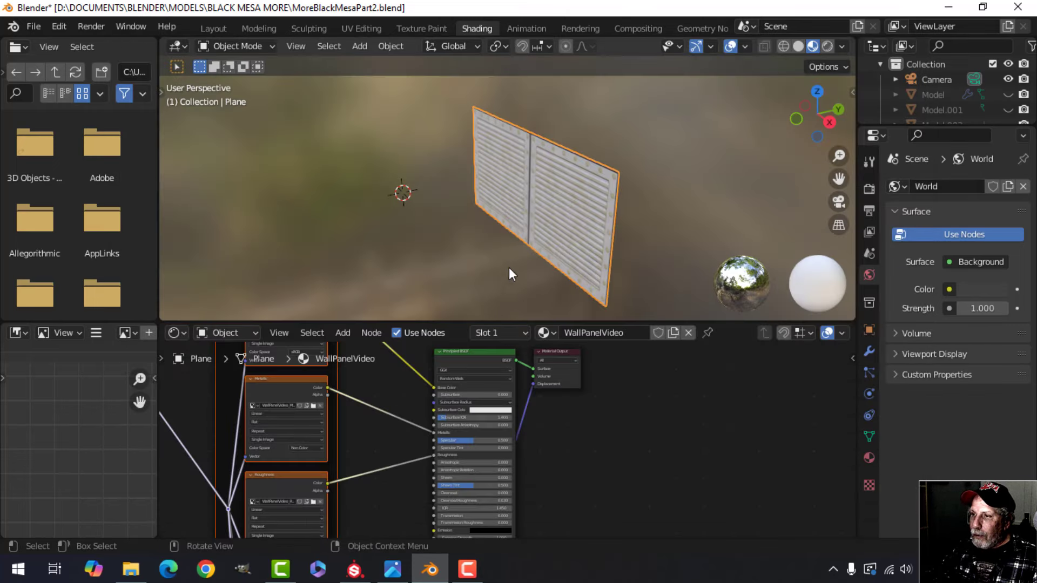
Show the wall panels with Material Preview shading in the Layout workspace and deselect everything
click(213, 29)
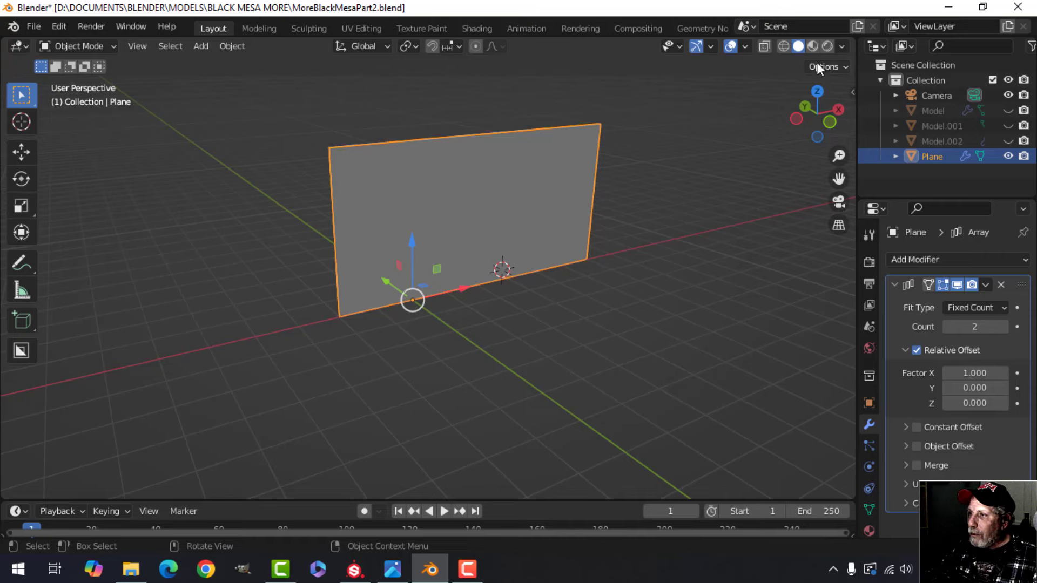
click(810, 47)
scroll(517, 225, up, 2)
key(alt+a)
Examine the dark outline at the seam between the two arrayed panels and around their outer edges
middle_drag(550, 226, 389, 302)
scroll(514, 221, up, 2)
shift+middle_drag(471, 191, 423, 264)
scroll(431, 236, up, 3)
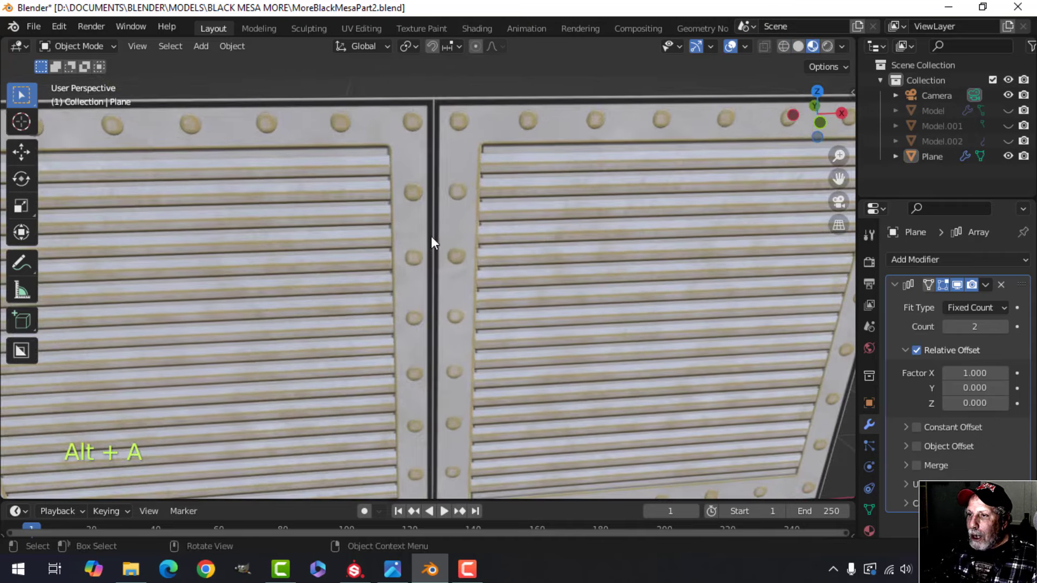
scroll(433, 218, down, 2)
shift+middle_drag(433, 219, 473, 243)
scroll(473, 243, down, 3)
shift+middle_drag(459, 310, 532, 226)
scroll(432, 236, up, 2)
shift+middle_drag(335, 247, 469, 254)
middle_drag(469, 254, 448, 378)
scroll(474, 261, down, 1)
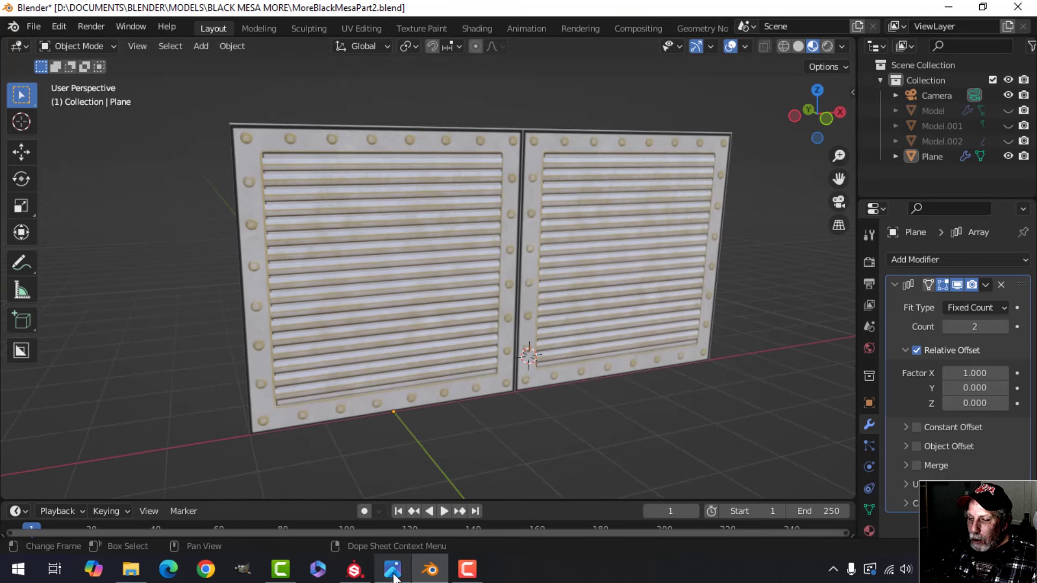
Return to Substance Painter, remove the Paint effect from the Outline layer's mask and add a new empty one
click(354, 568)
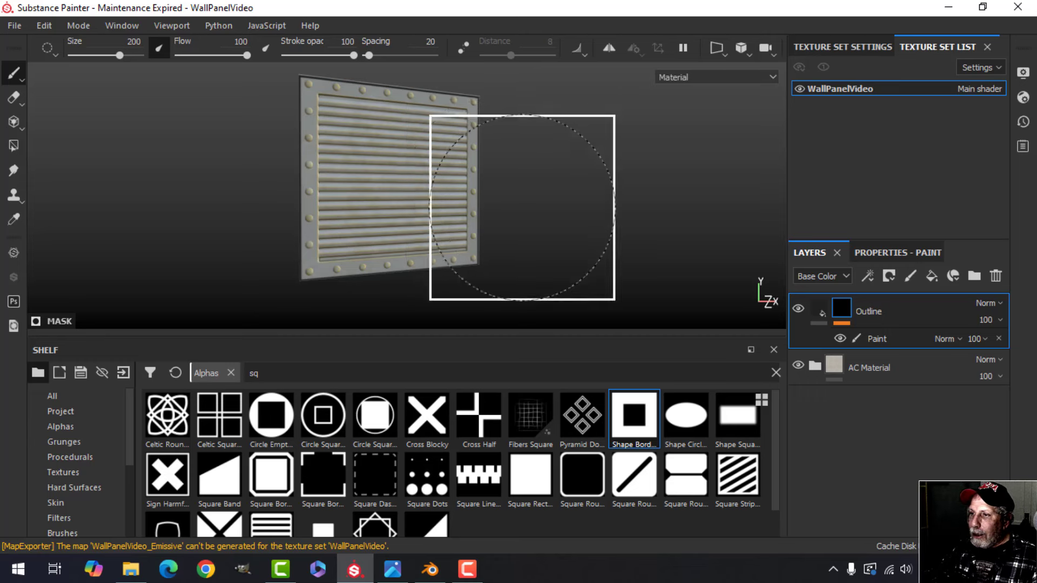
alt+drag(522, 208, 486, 213)
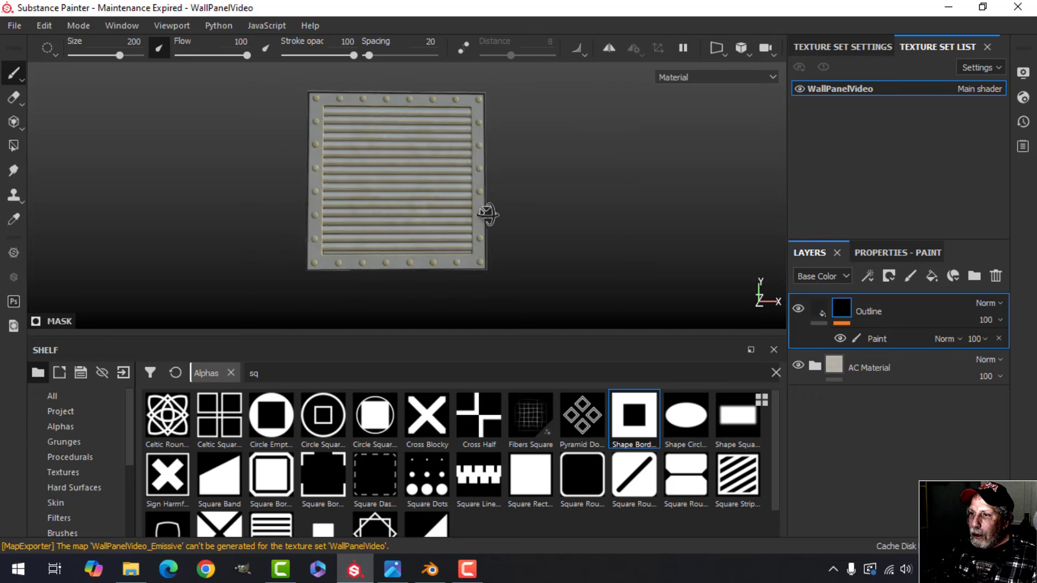
click(997, 339)
click(868, 276)
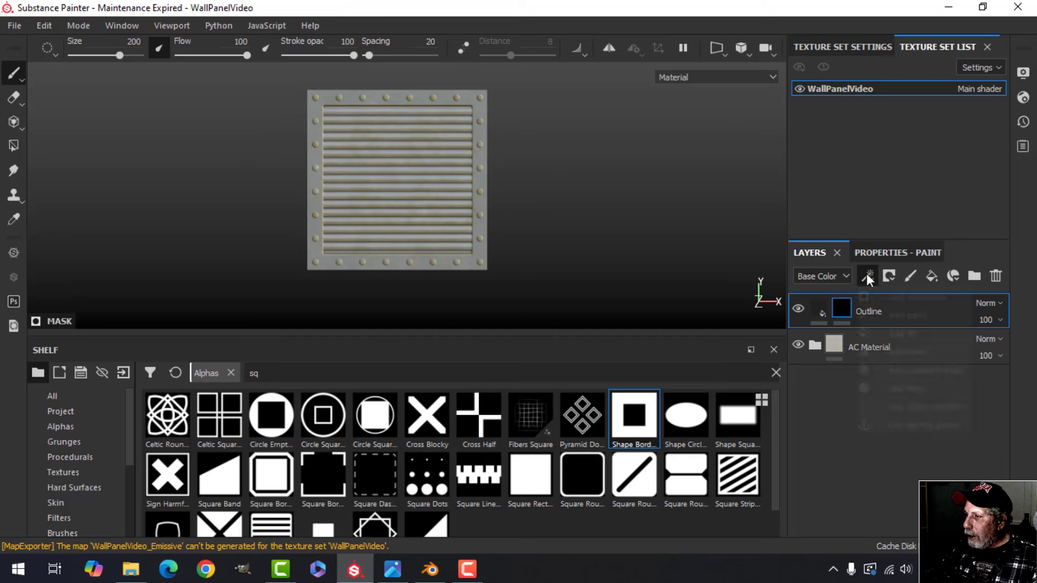
click(880, 311)
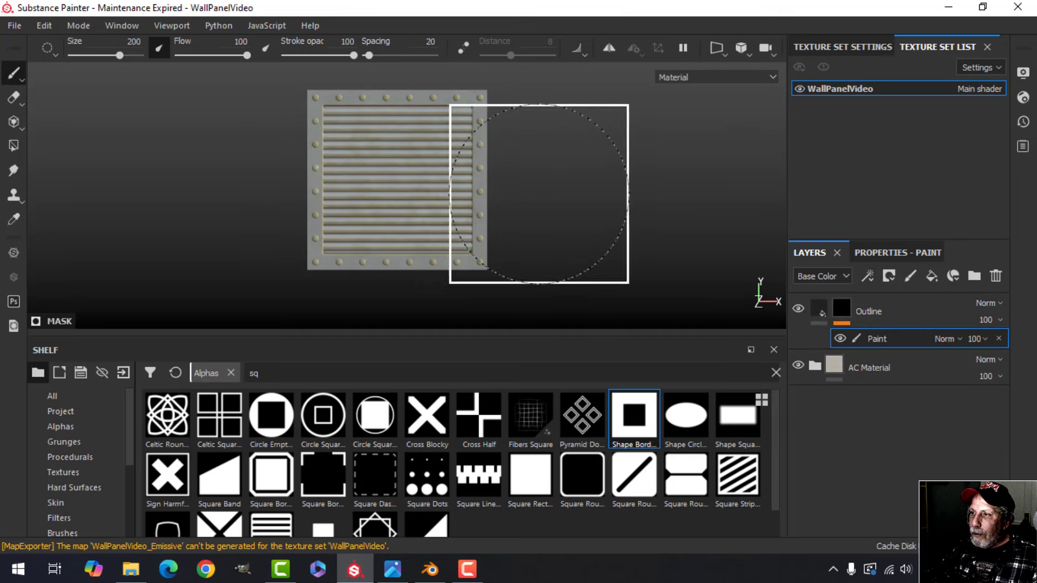
Switch the viewport to orthographic view and set the brush size to 210
click(739, 47)
click(757, 81)
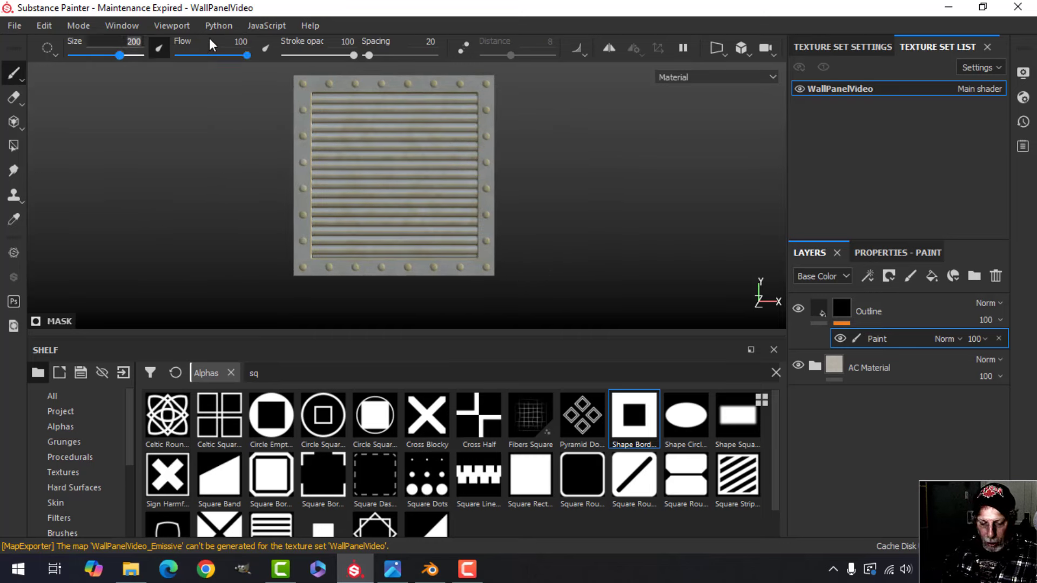
text(210)
key(Return)
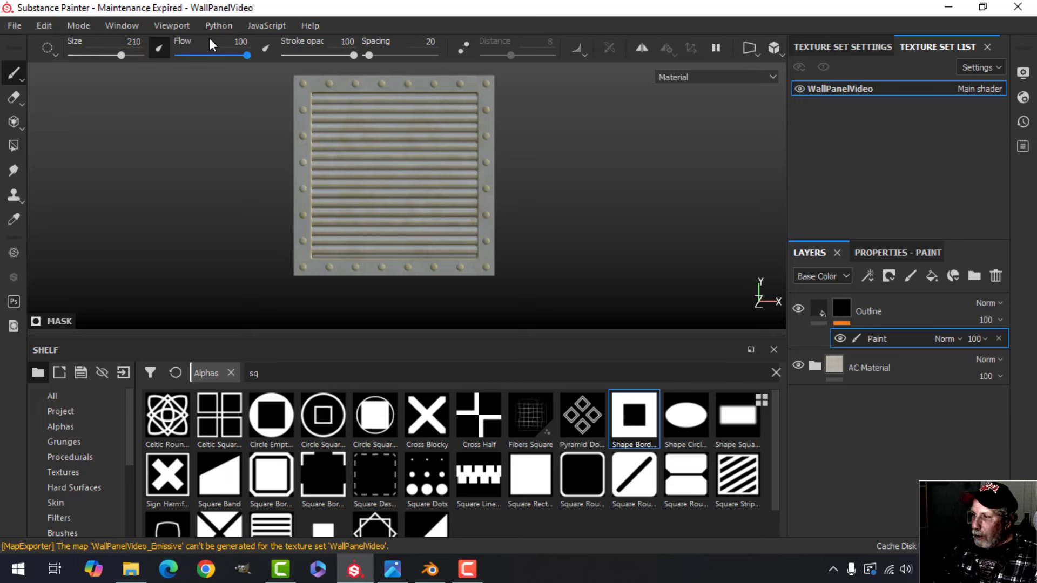
Set the square border alpha's Border Width to 0.01
click(867, 252)
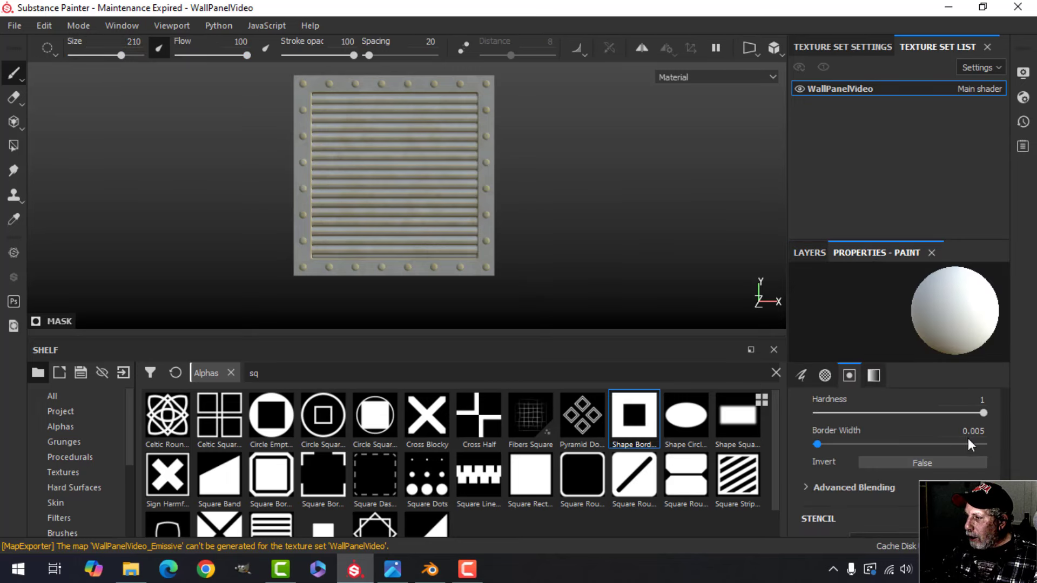
click(986, 431)
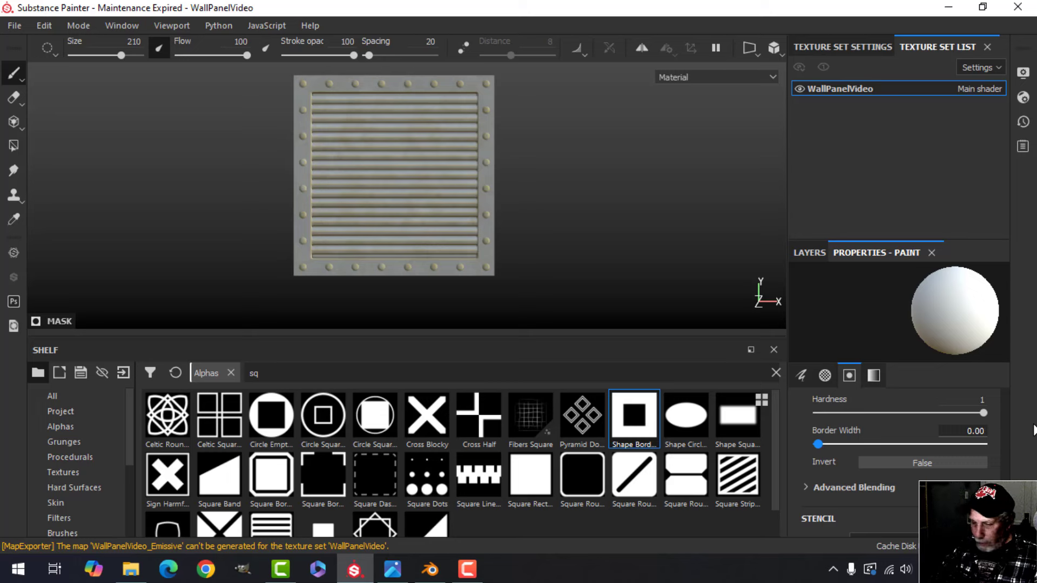
key(Return)
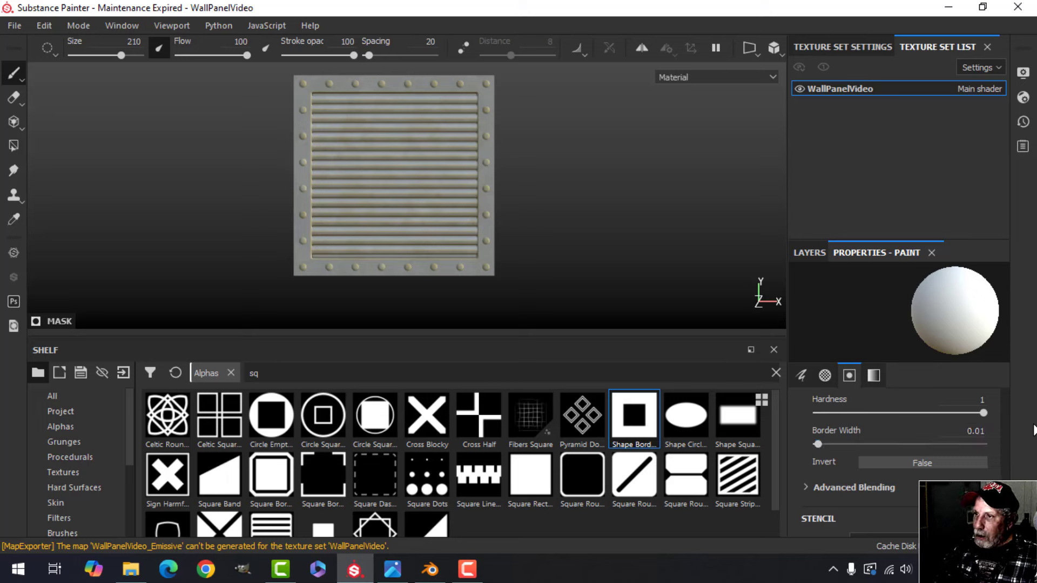
Set the brush size to 205 to fit the square border around the panel's edge
alt+middle_drag(400, 221, 409, 244)
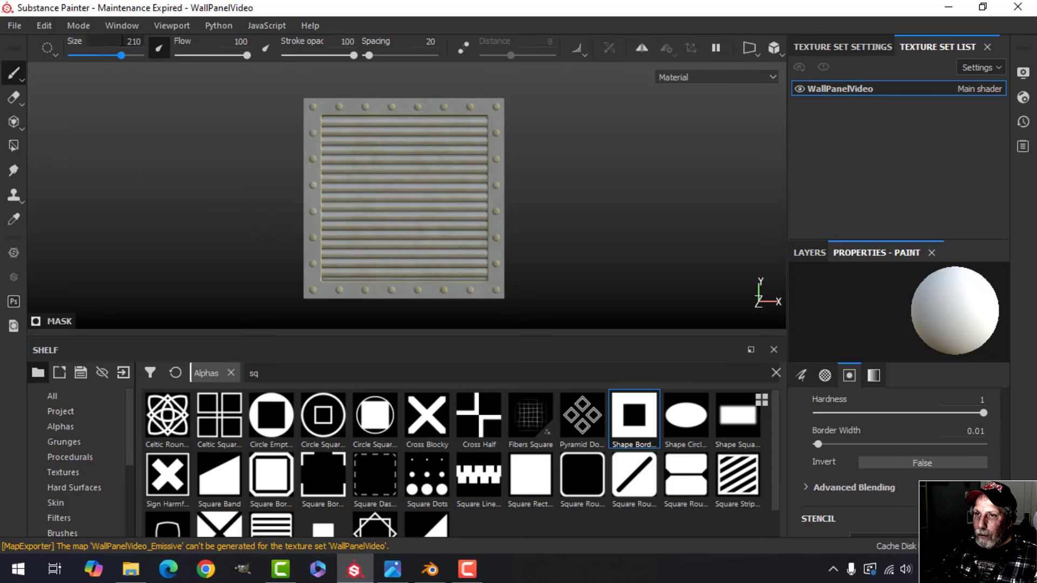
text(20)
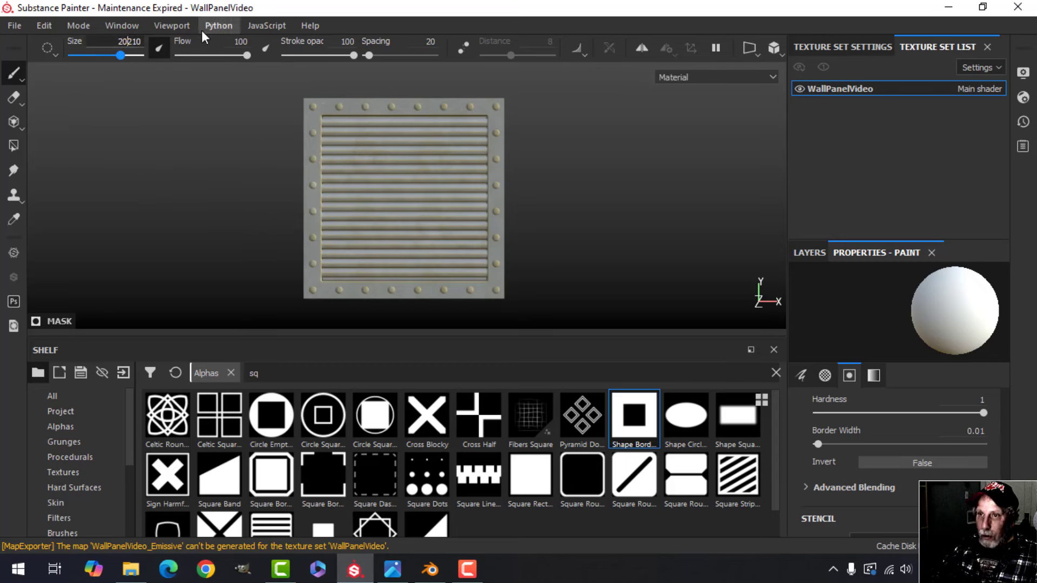
key(Delete)
key(Delete)
key(Delete)
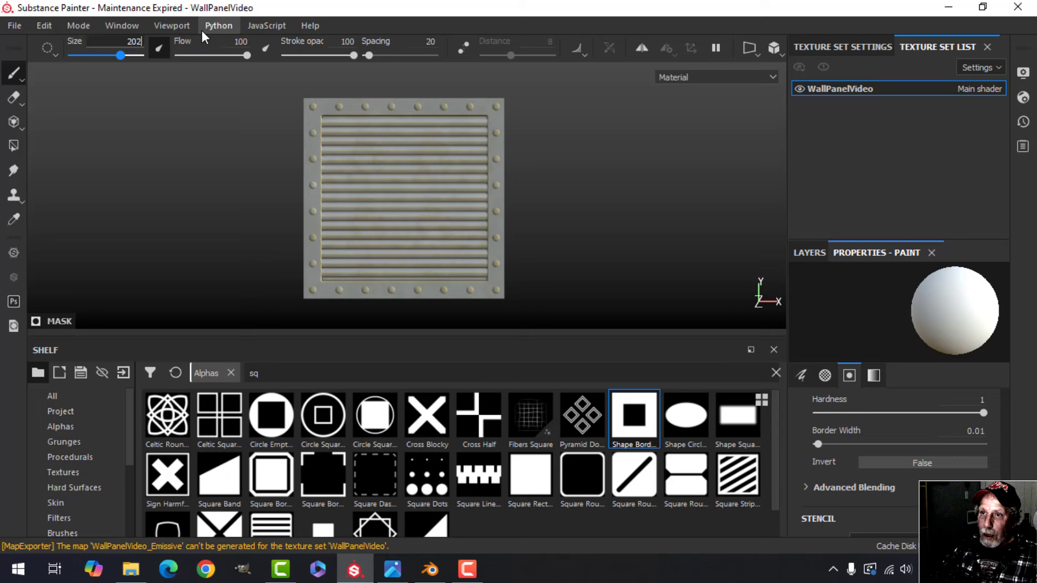
text(5)
key(Return)
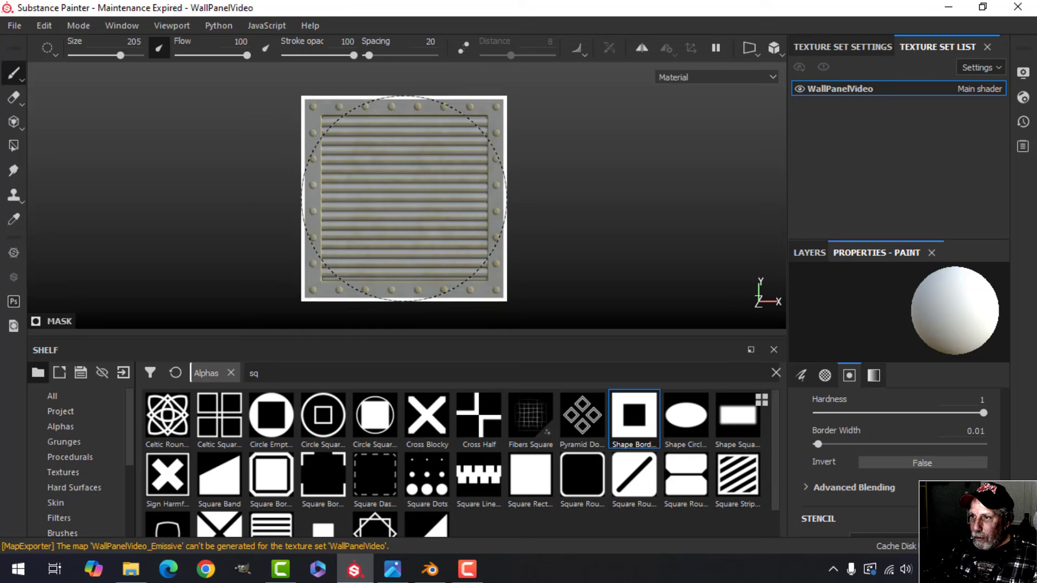
Examine the outline around the panel's edges up close and from several angles
scroll(519, 214, up, 2)
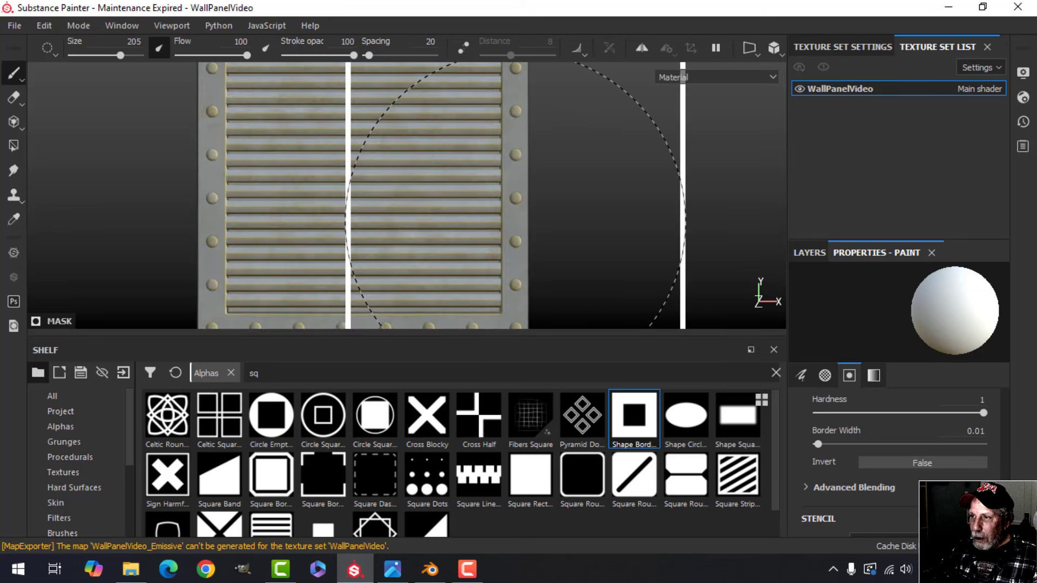
scroll(511, 221, down, 2)
alt+drag(471, 185, 483, 189)
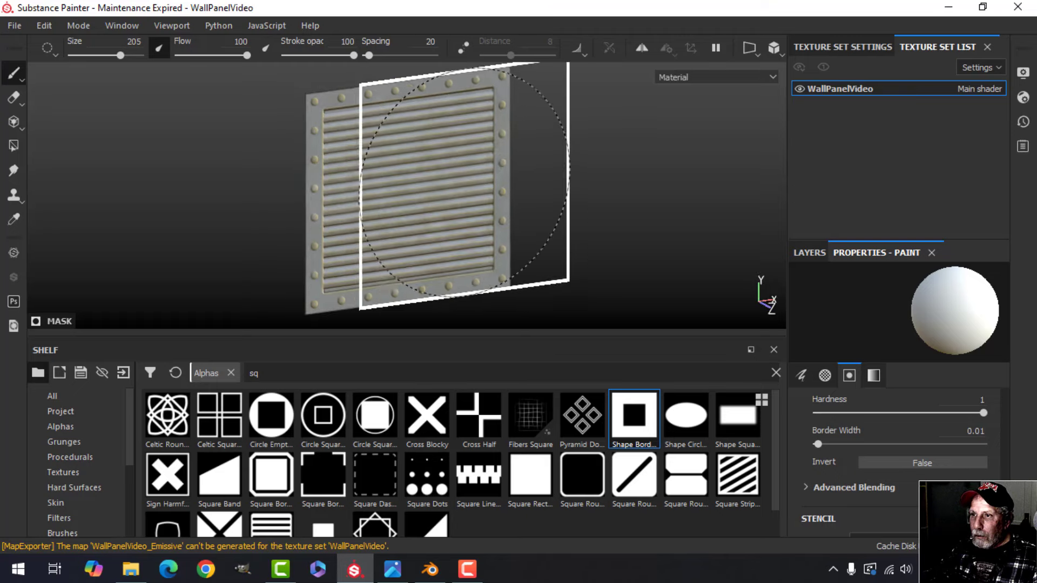
scroll(454, 184, up, 2)
alt+middle_drag(380, 168, 457, 244)
scroll(403, 198, up, 2)
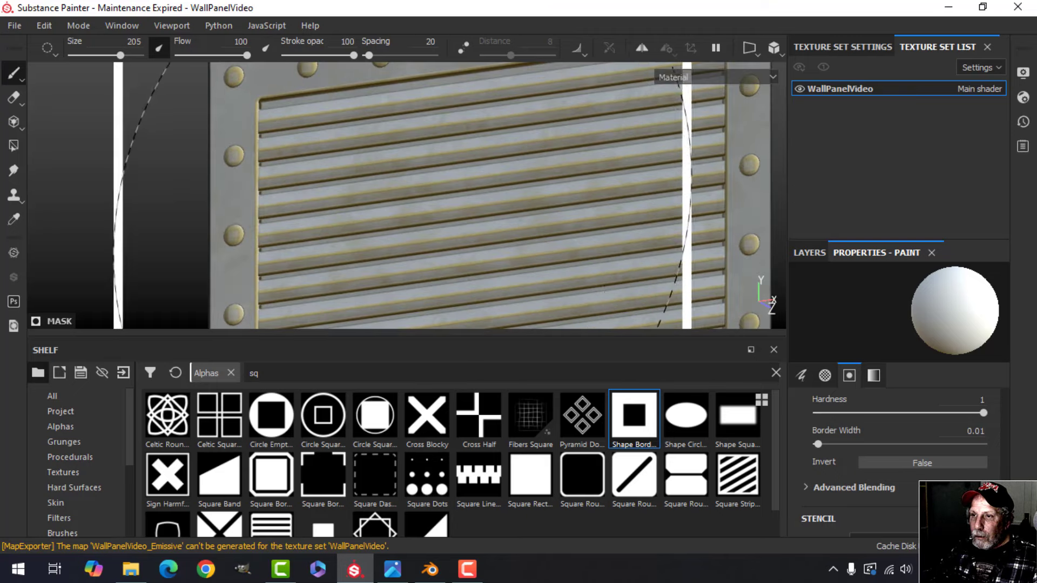
mouse_move(361, 178)
alt+middle_down()
mouse_move(387, 224)
mouse_move(375, 218)
alt+middle_up()
scroll(432, 238, down, 1)
alt+middle_drag(451, 253, 337, 144)
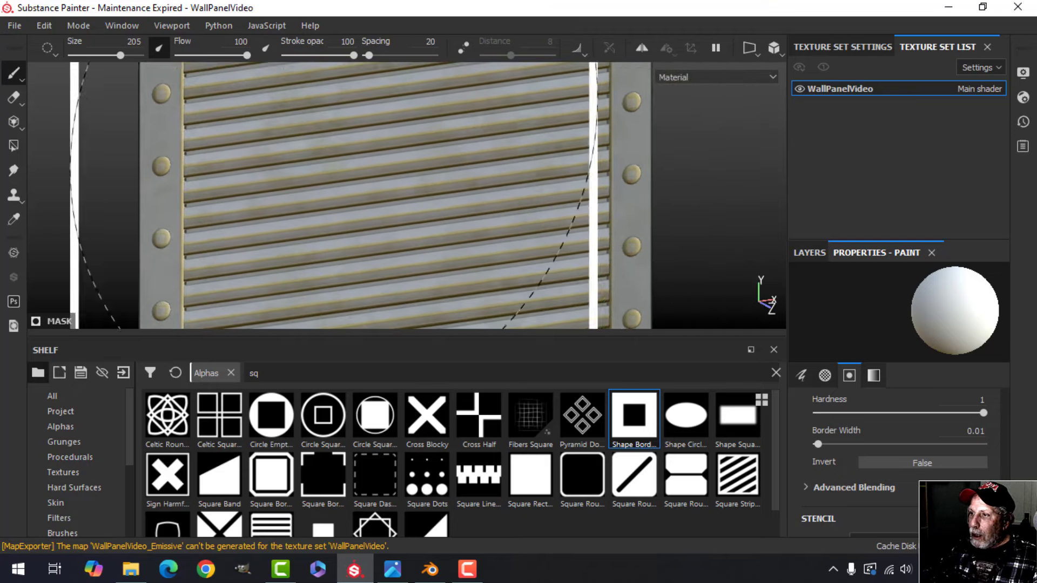
scroll(368, 179, down, 3)
scroll(367, 179, down, 3)
mouse_move(369, 180)
alt+mouse_down()
mouse_move(387, 185)
mouse_move(374, 190)
alt+mouse_up()
alt+middle_drag(396, 194, 416, 174)
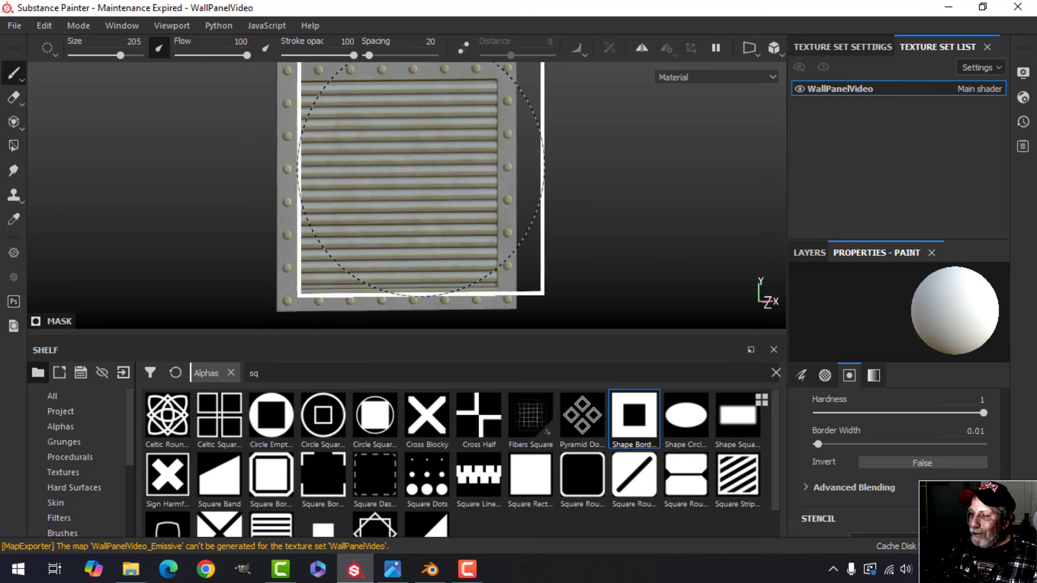
alt+drag(417, 180, 426, 183)
Save the project and export the WallPanelVideo texture maps as 8-bit PNG files with the PBR Metallic Roughness ShortName template
click(18, 24)
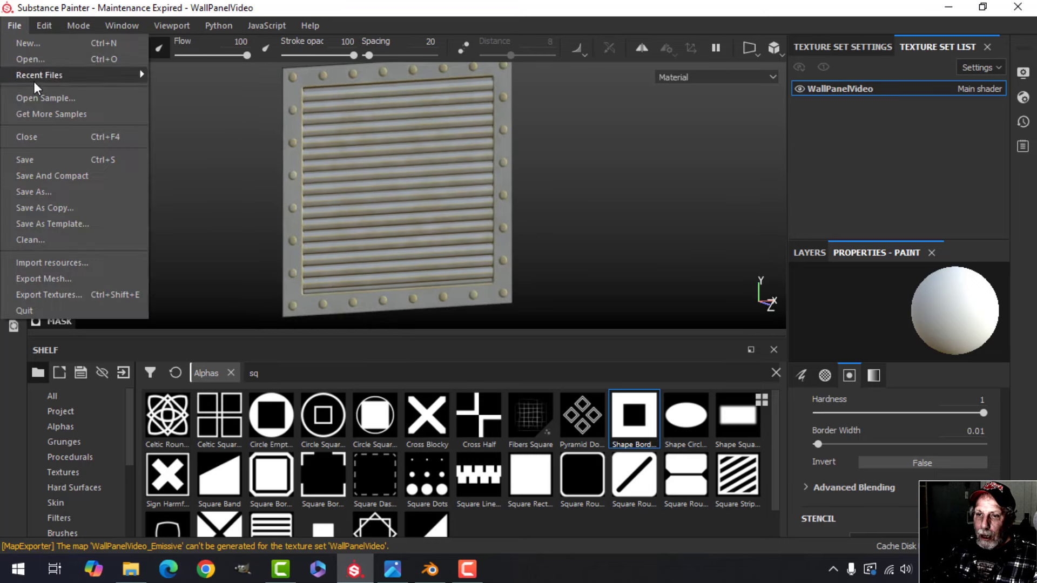
click(49, 158)
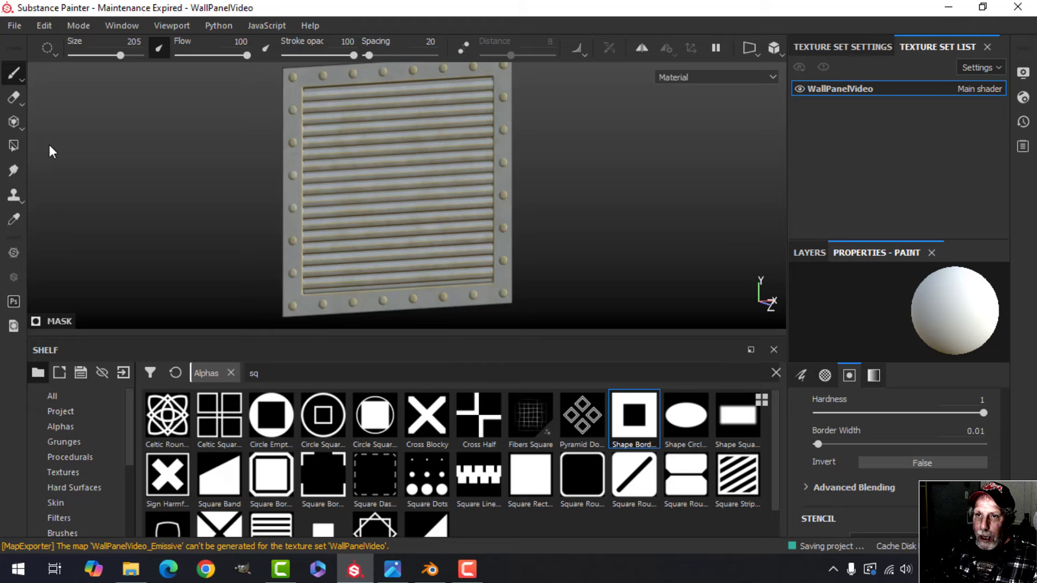
click(14, 24)
click(72, 296)
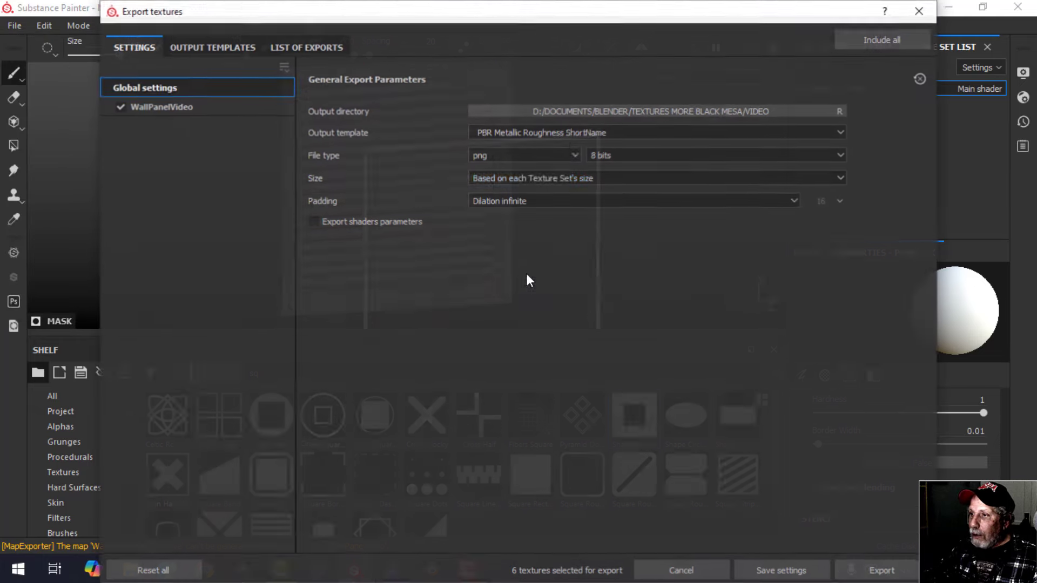
drag(611, 16, 568, 30)
click(821, 473)
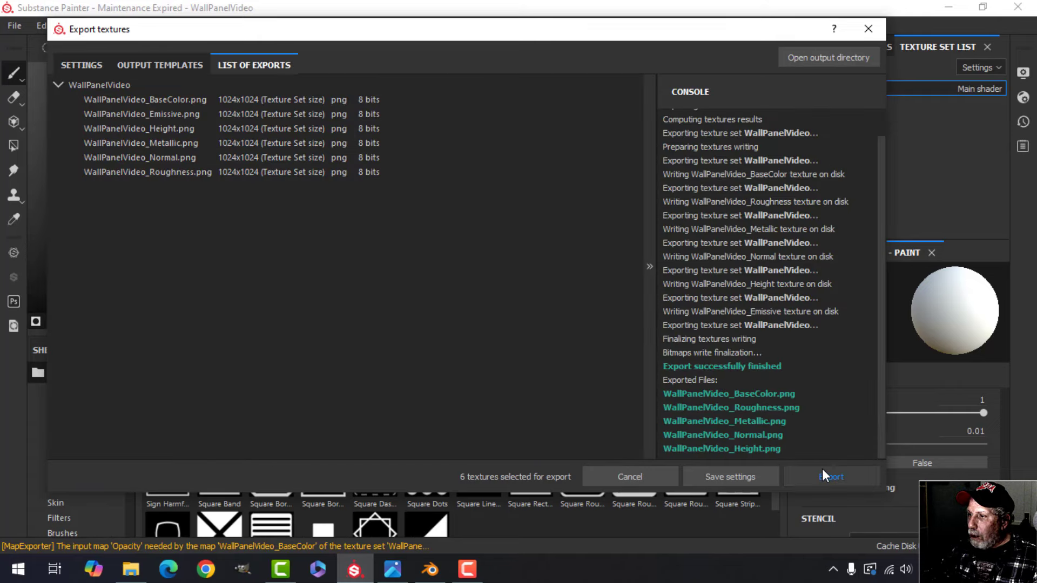
click(873, 29)
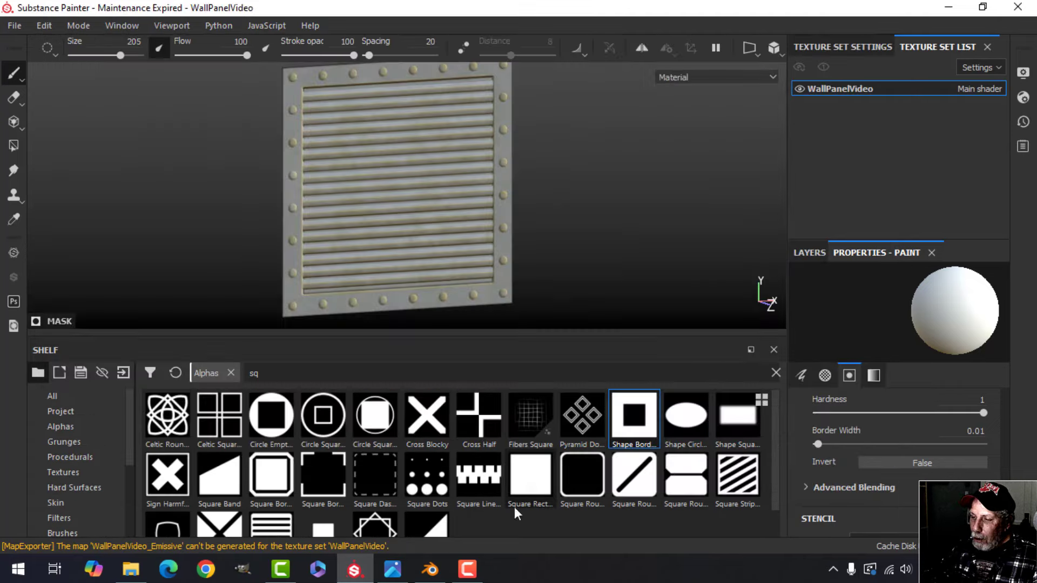
Switch to Blender and bring up the Node Wrangler tools in the Shading workspace
click(430, 570)
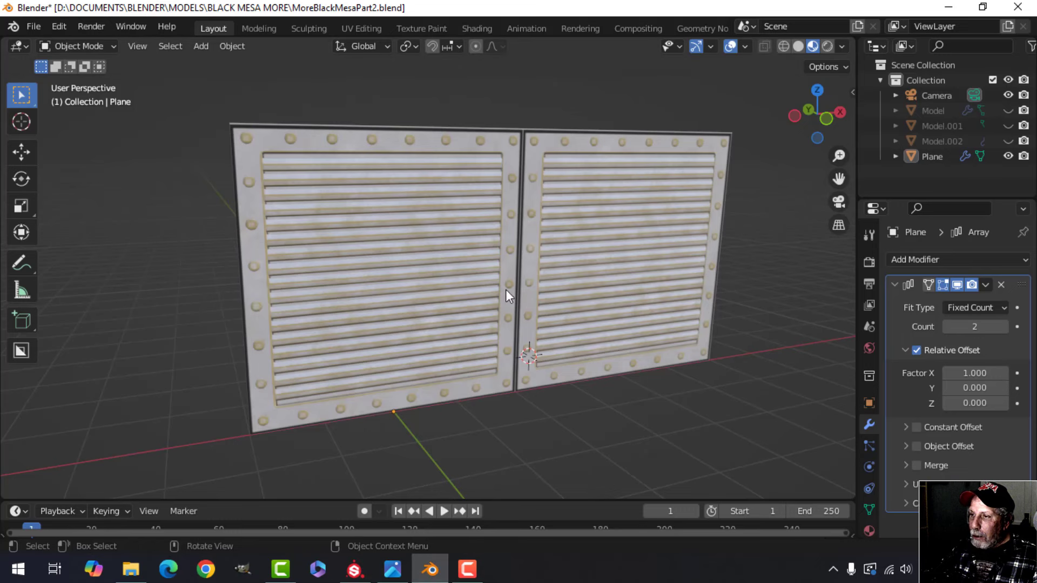
click(491, 28)
scroll(538, 486, down, 2)
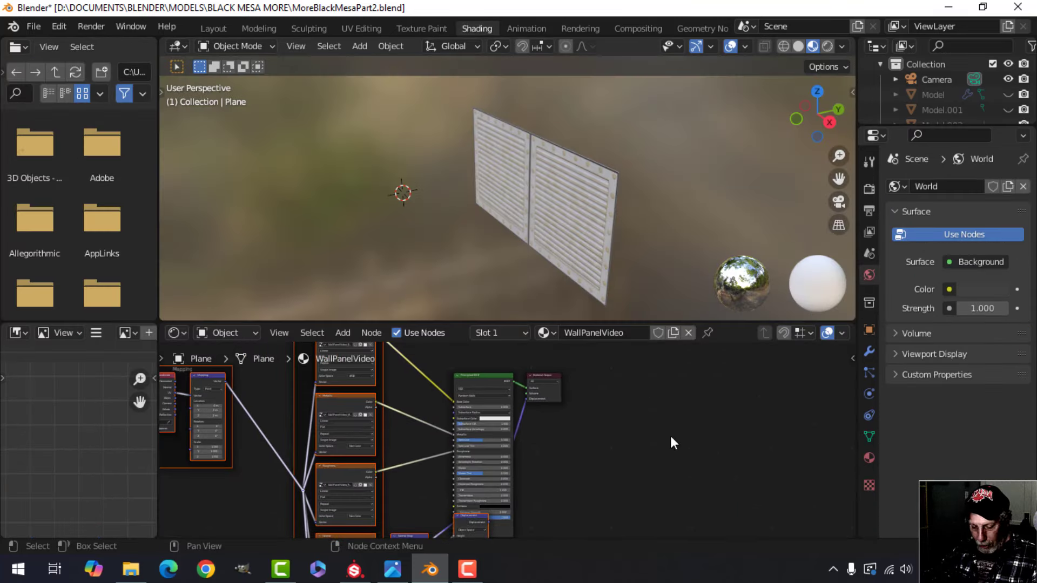
key(n)
click(846, 517)
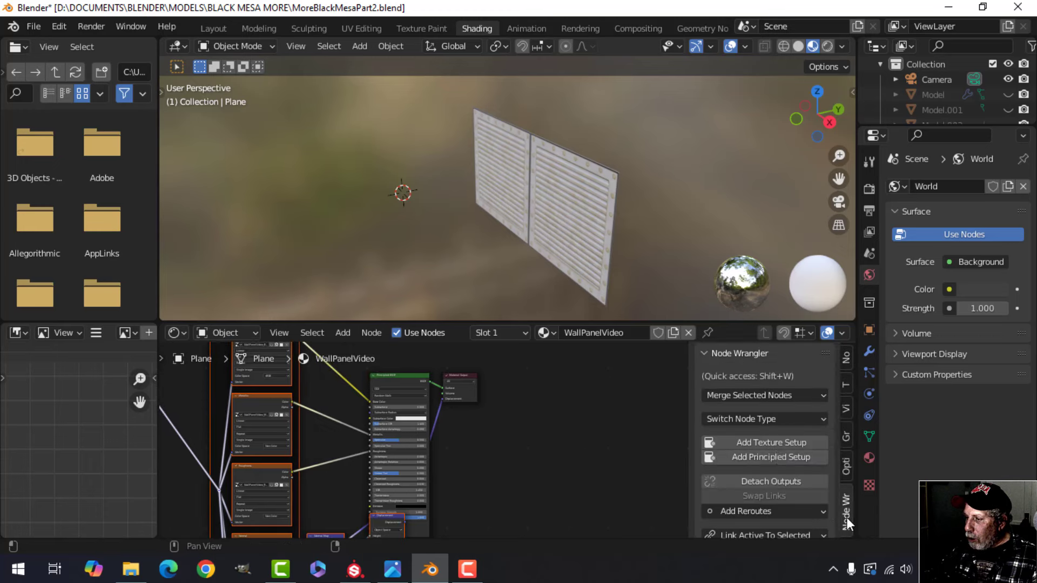
Reload the wall panel material's images and return to the Layout workspace to inspect the seam between the two panels
scroll(776, 443, down, 6)
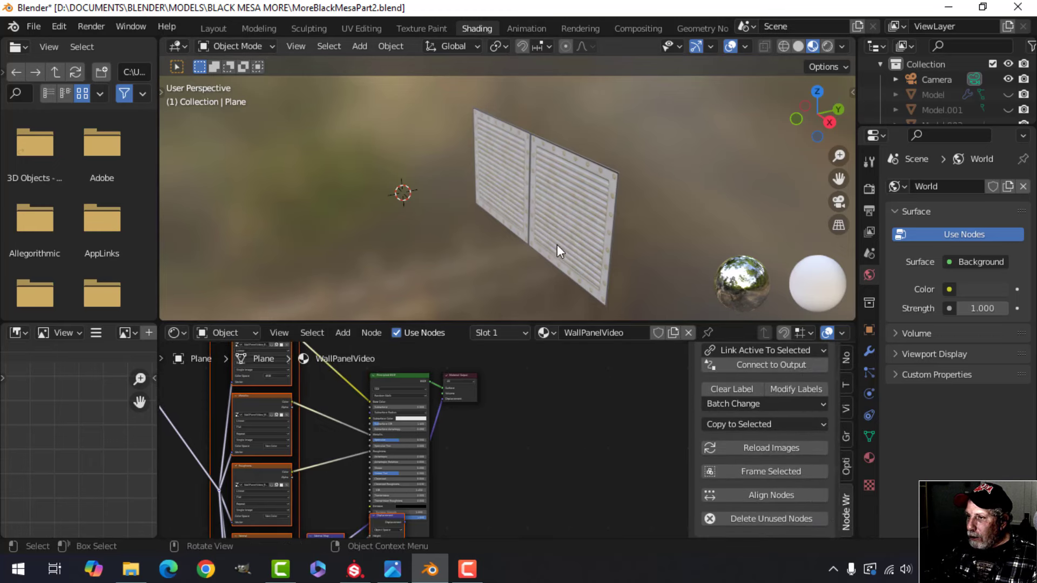
scroll(547, 246, down, 6)
scroll(542, 247, up, 12)
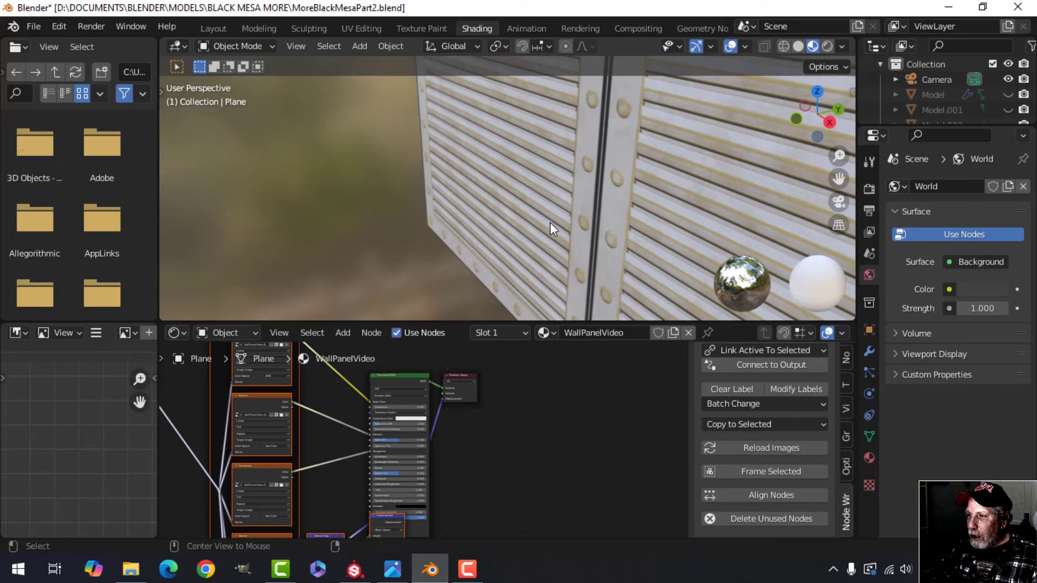
shift+middle_drag(576, 163, 543, 273)
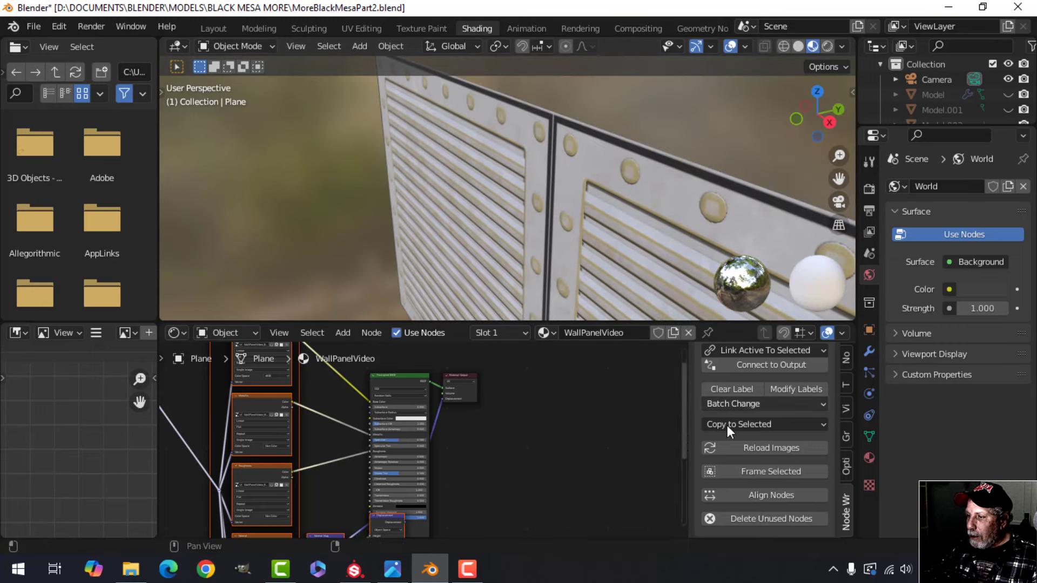
click(769, 446)
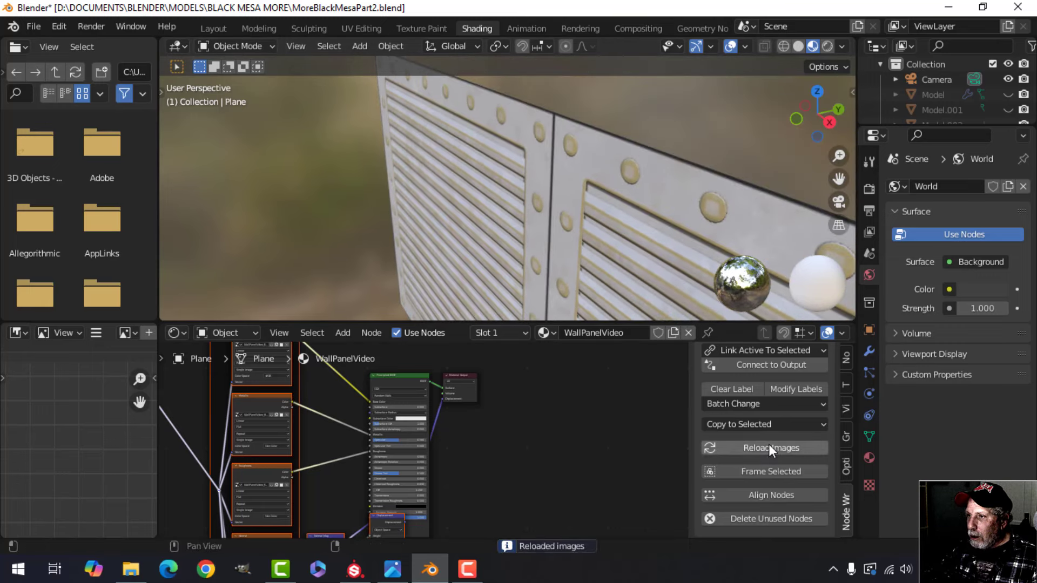
scroll(494, 175, up, 3)
scroll(500, 196, down, 8)
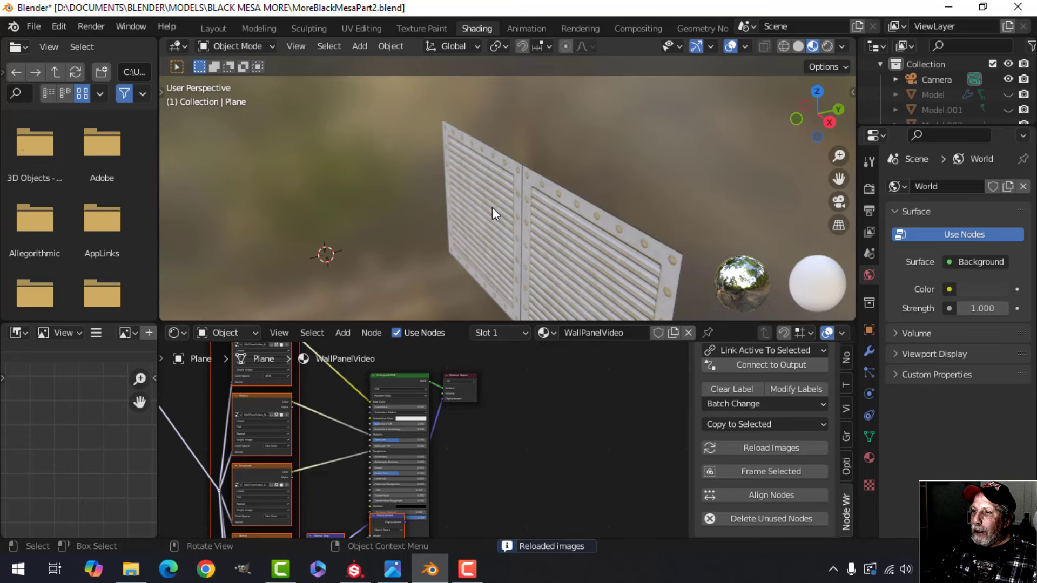
click(213, 30)
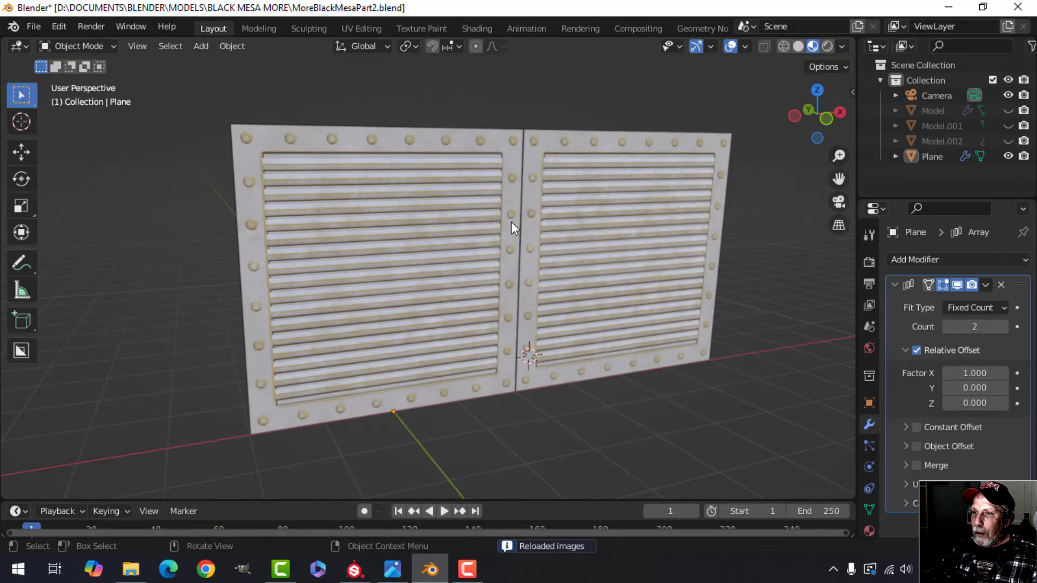
scroll(495, 231, down, 3)
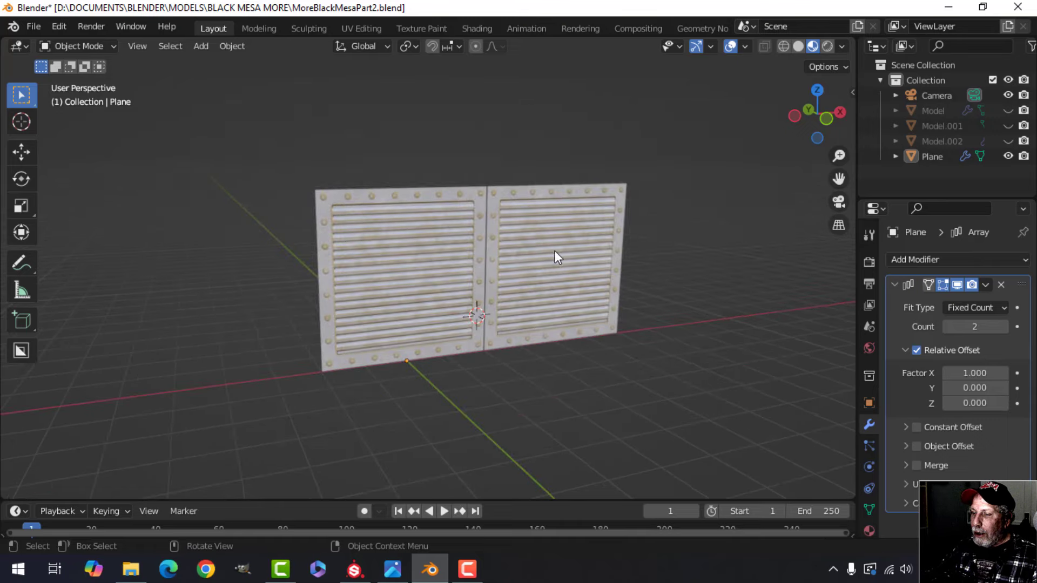
alt+middle_drag(551, 250, 423, 236)
Select the panel plane and set its Normal Map node's Strength to 2.000 in the Shading workspace
click(536, 236)
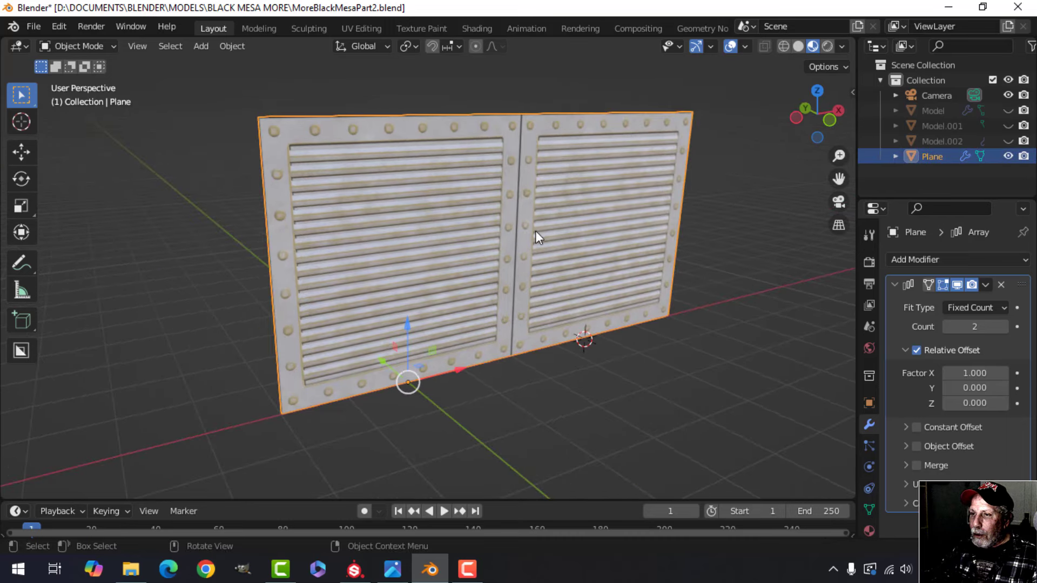
click(471, 27)
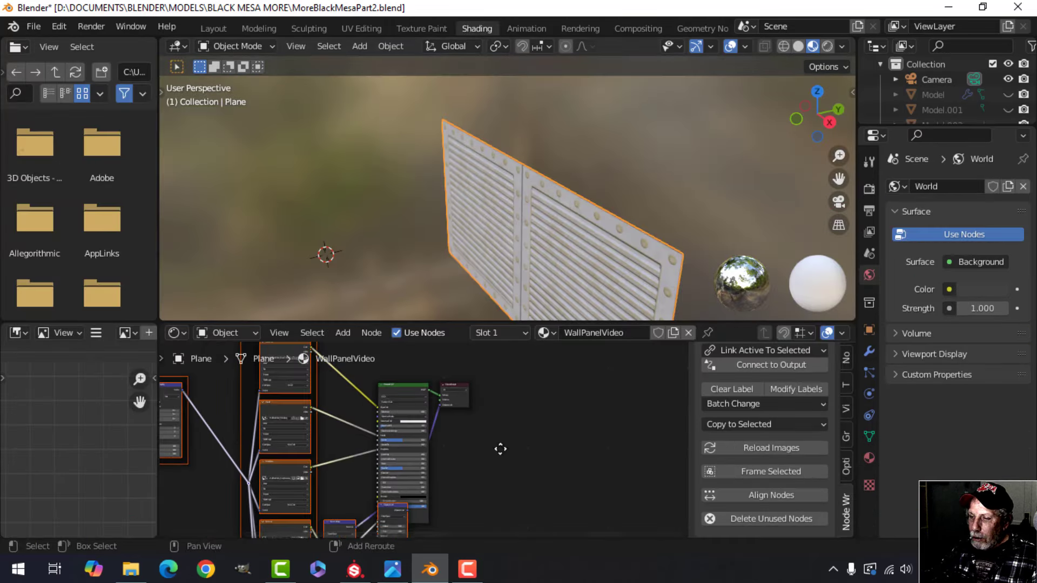
key(n)
scroll(529, 426, up, 2)
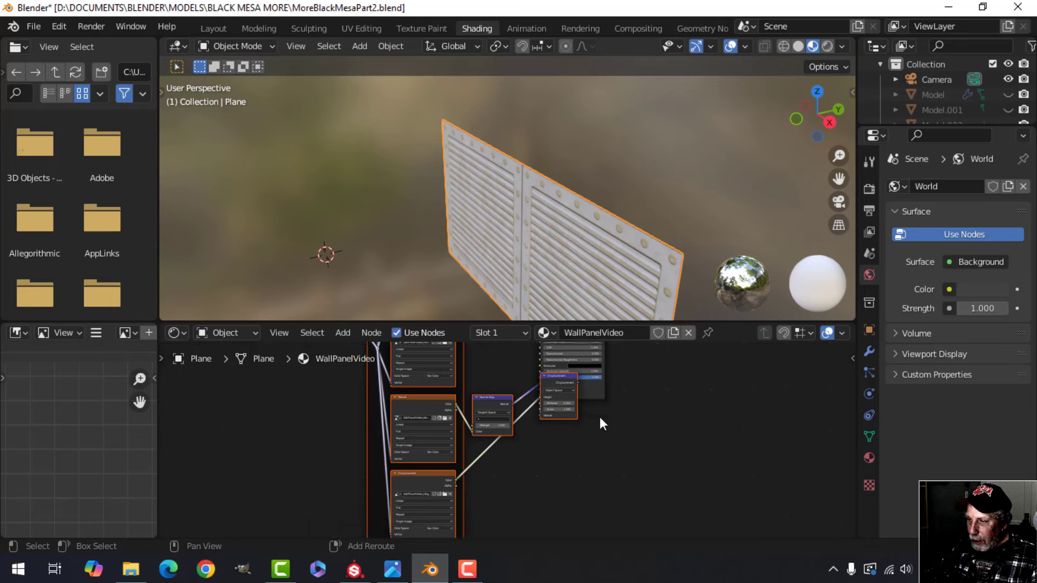
scroll(558, 463, up, 4)
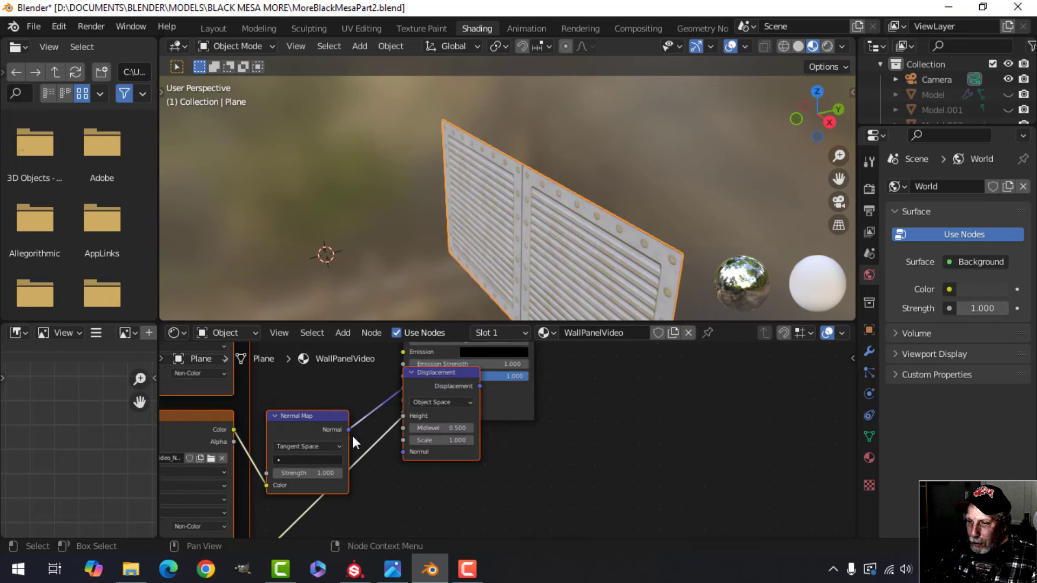
click(324, 473)
key(Return)
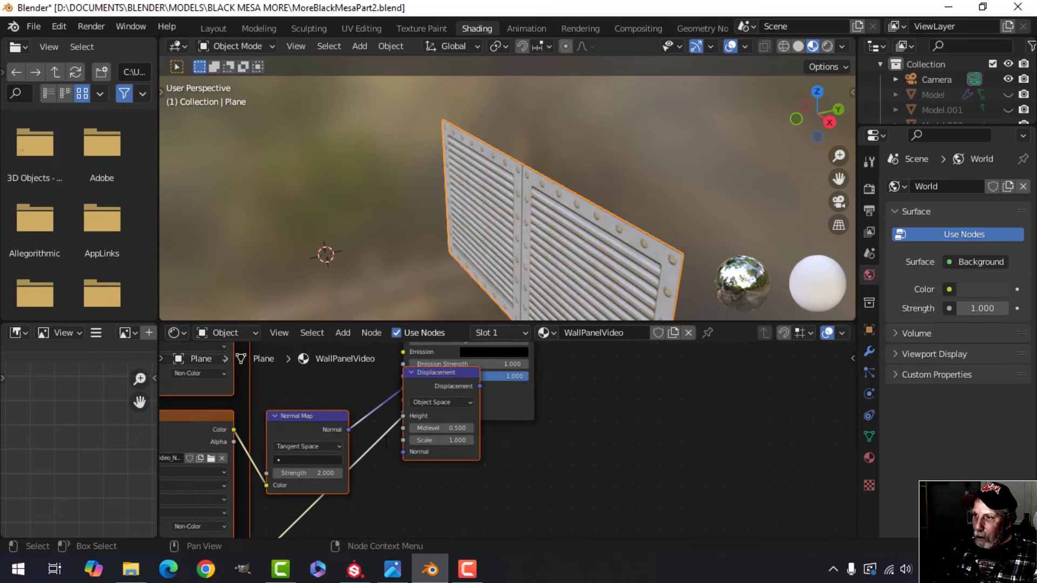
Return to the Layout workspace and light the viewport preview with the dark amber HDRI environment
click(215, 28)
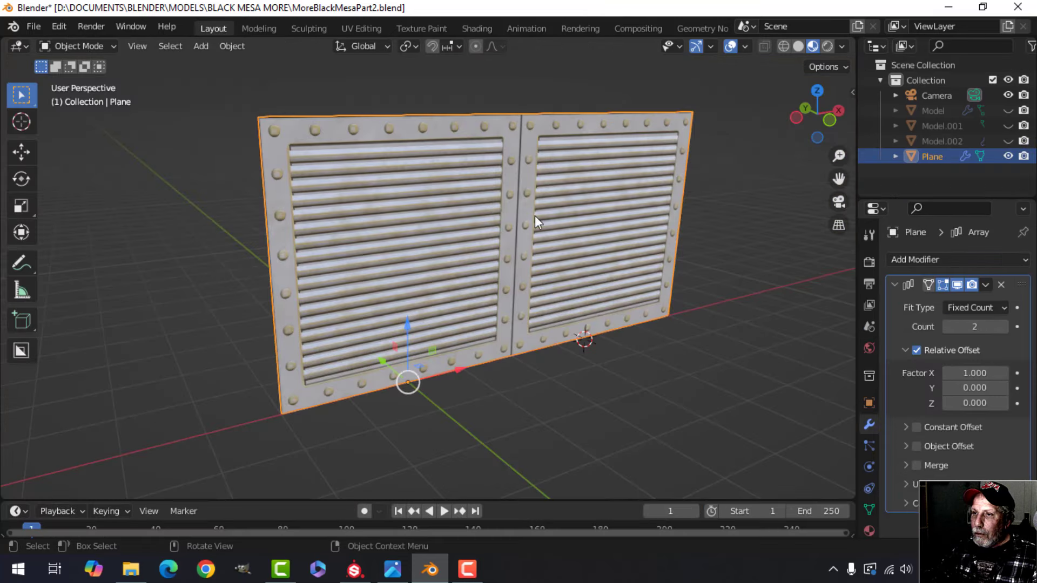
scroll(560, 211, down, 2)
click(842, 46)
click(817, 172)
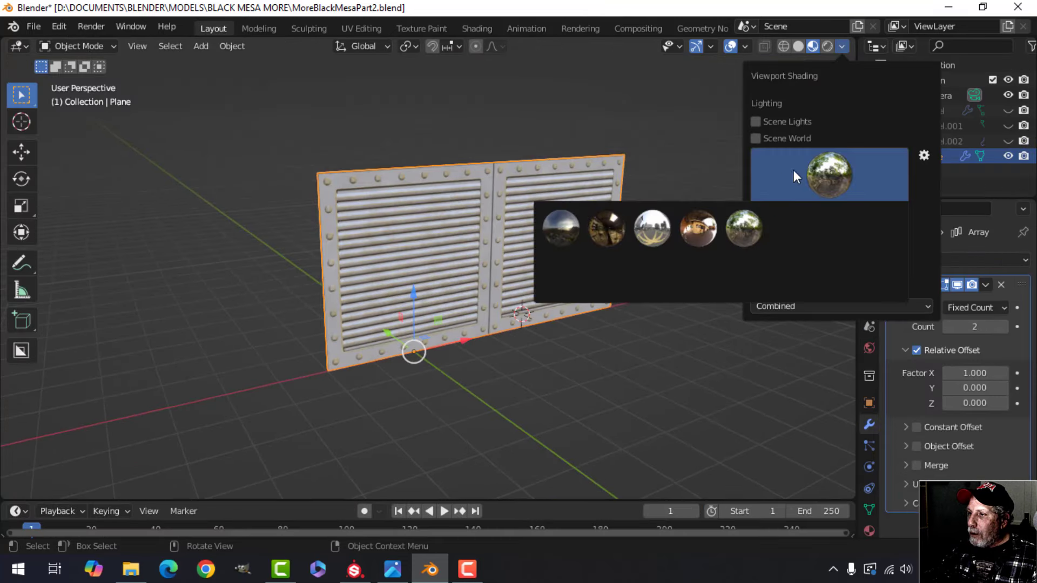
click(620, 225)
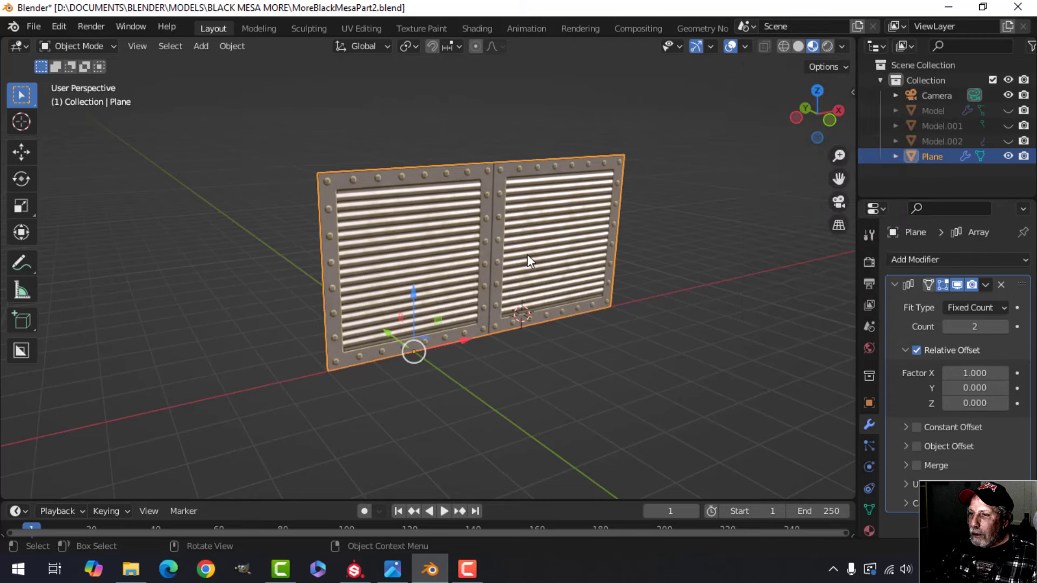
mouse_move(527, 254)
middle_down()
mouse_move(506, 241)
mouse_move(487, 199)
mouse_move(576, 219)
mouse_move(527, 233)
mouse_move(526, 266)
middle_up()
Try the cloudy-sky HDRI and the dark dusk HDRI as viewport lighting and view the panels under them
click(841, 45)
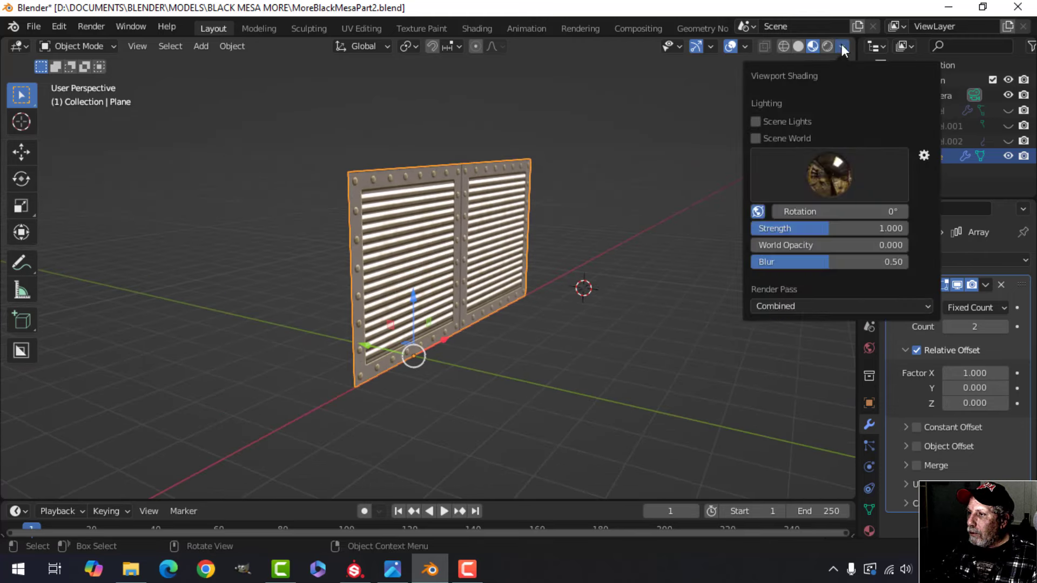
click(818, 176)
click(572, 230)
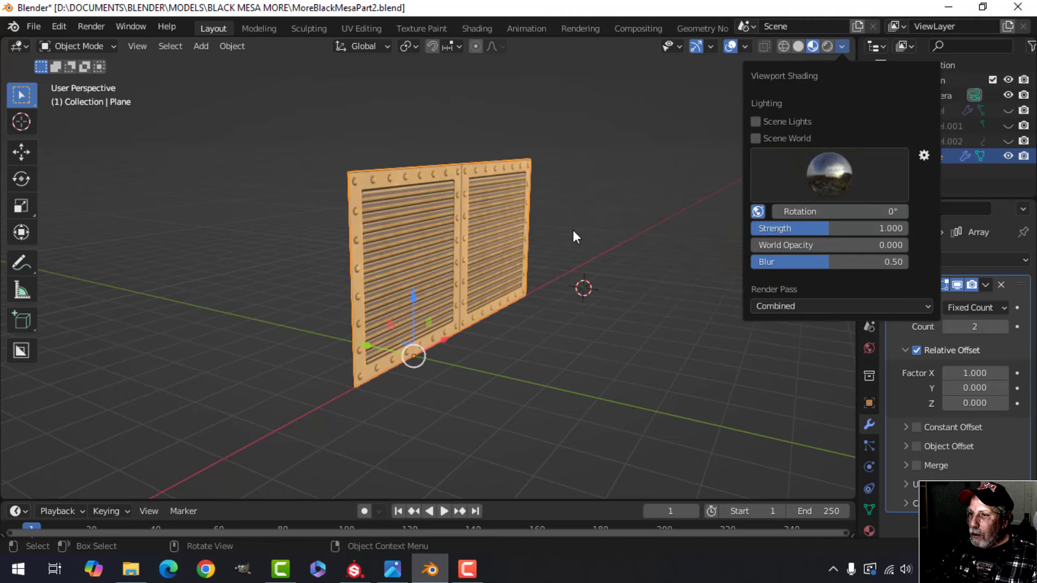
click(824, 176)
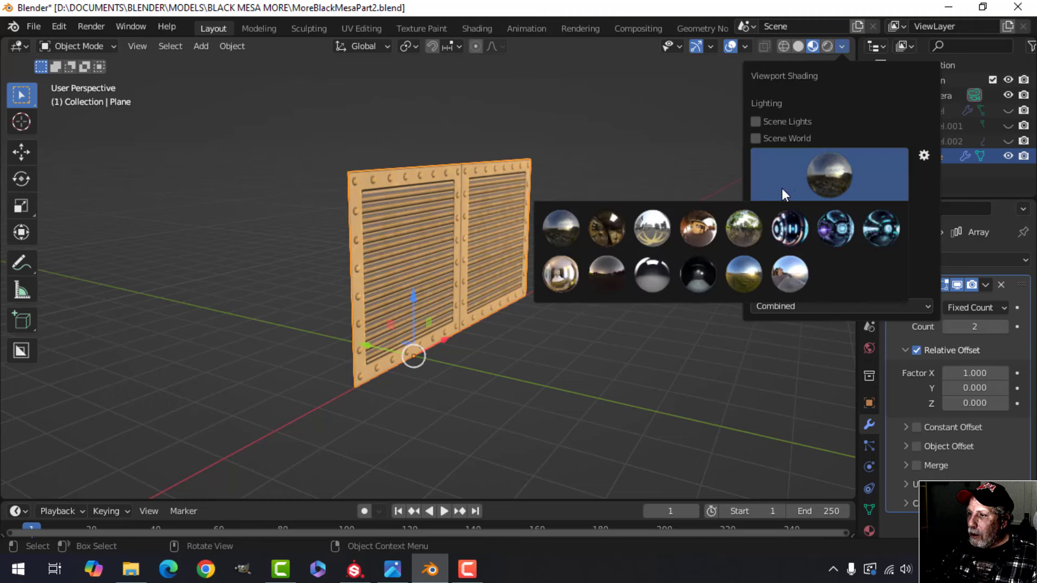
click(621, 271)
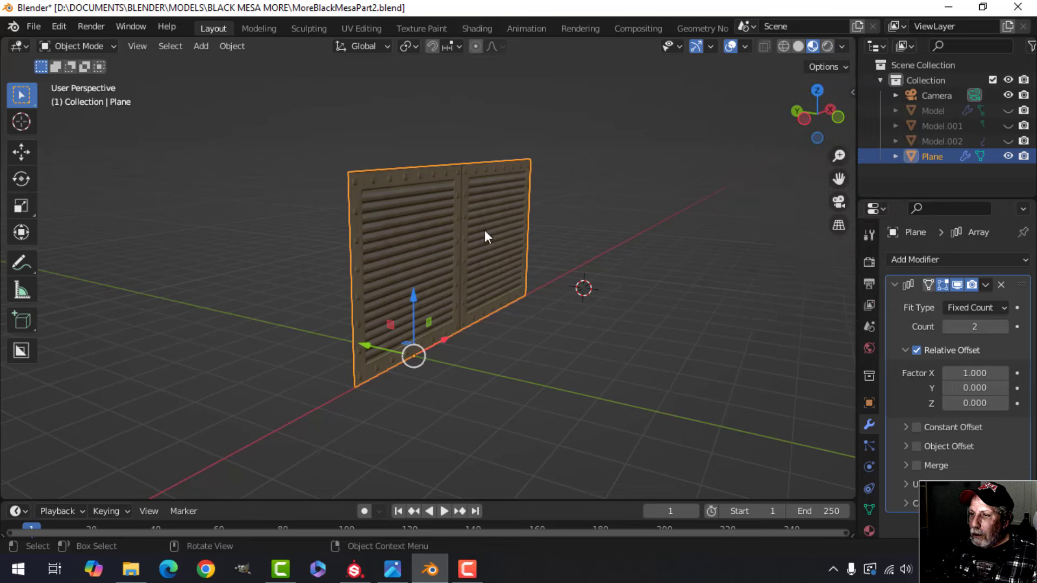
scroll(486, 230, down, 3)
scroll(489, 230, up, 4)
mouse_move(490, 228)
middle_down()
mouse_move(551, 215)
mouse_move(509, 215)
mouse_move(557, 203)
mouse_move(466, 212)
middle_up()
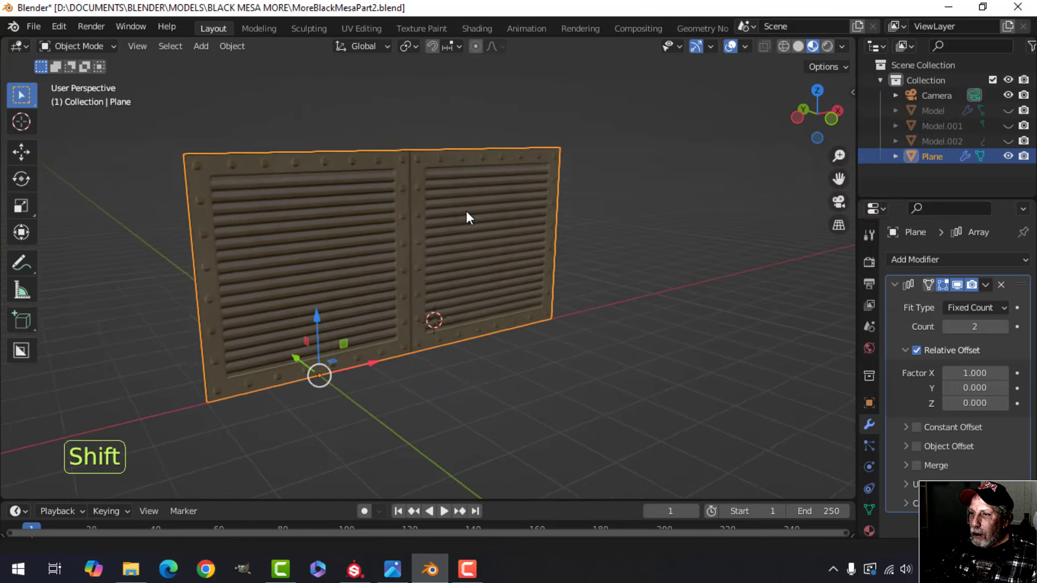
Light the viewport preview with the daytime road HDRI environment
click(841, 45)
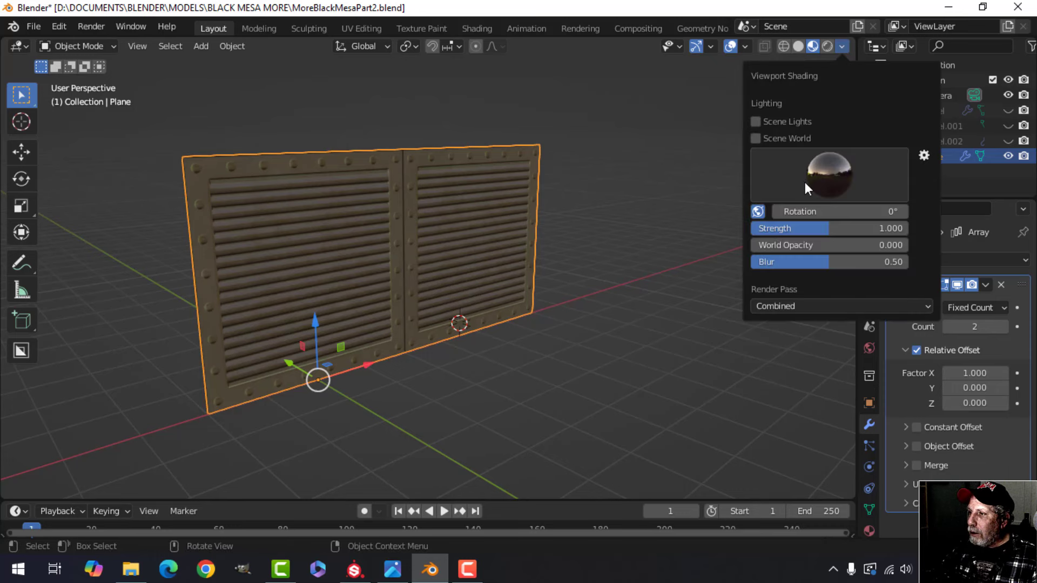
click(818, 167)
click(788, 268)
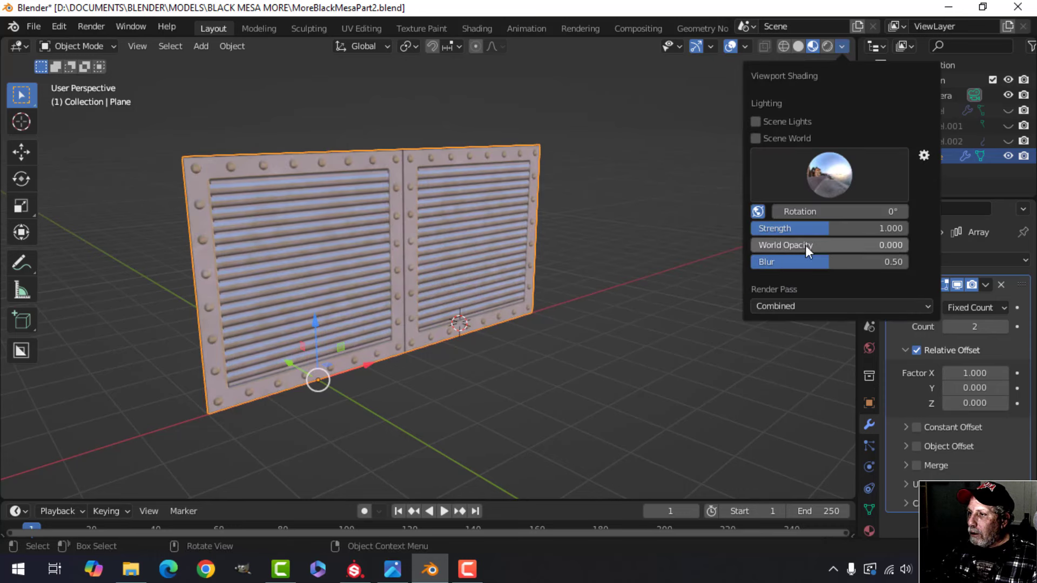
Lower the viewport HDRI lighting strength to 0.433 and view the two panels under it
drag(821, 227, 781, 227)
scroll(592, 255, up, 4)
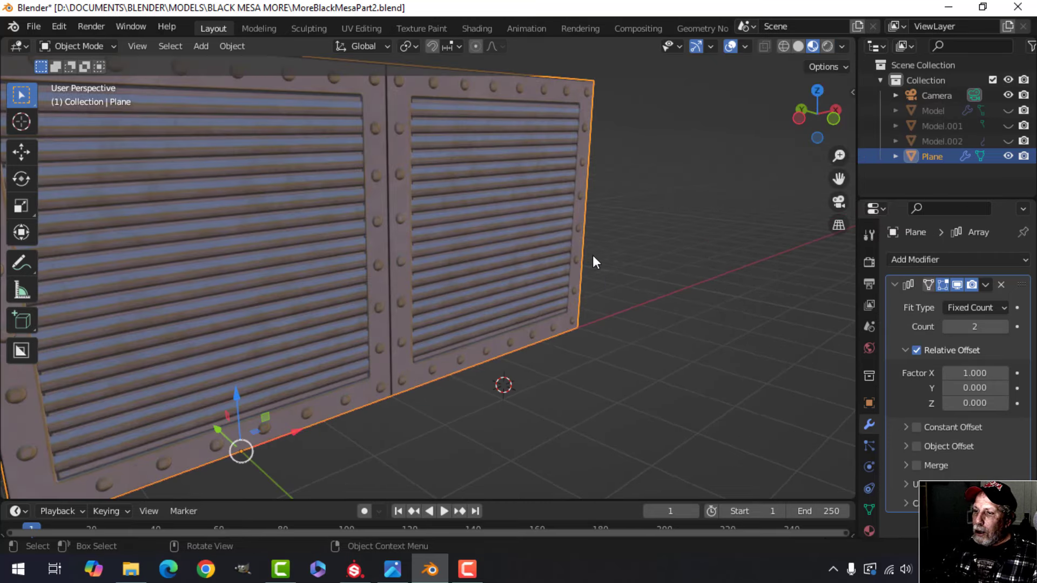
scroll(597, 248, down, 6)
shift+middle_drag(592, 245, 555, 231)
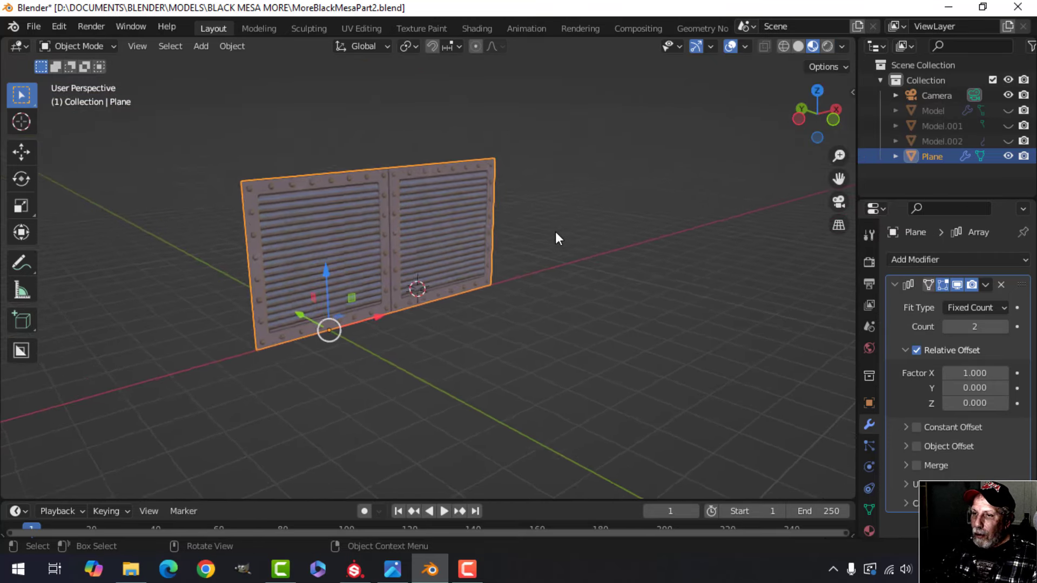
scroll(555, 232, up, 3)
shift+middle_drag(453, 238, 498, 256)
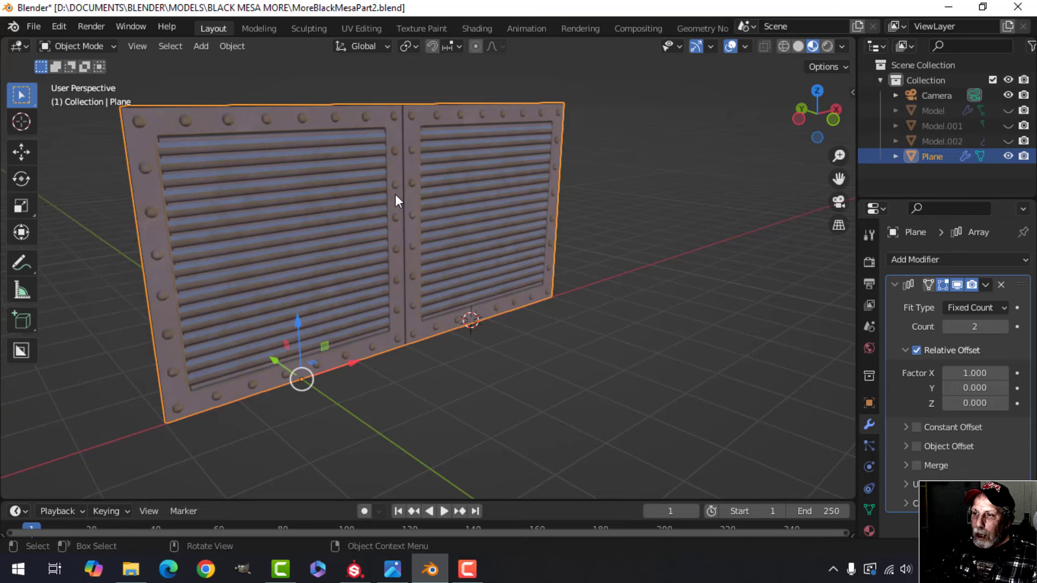
scroll(527, 212, up, 2)
scroll(526, 217, down, 5)
shift+middle_drag(579, 222, 527, 213)
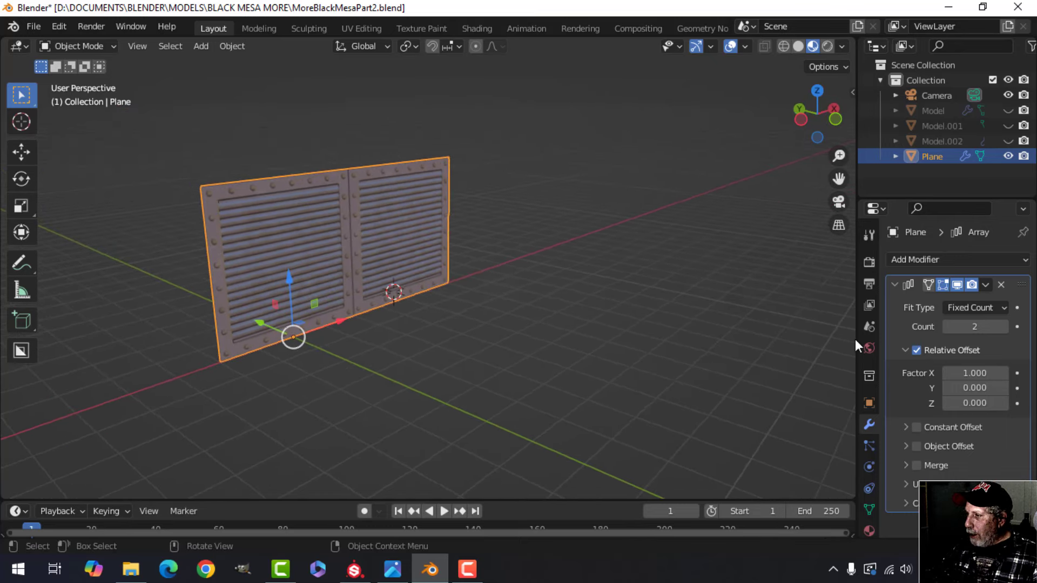
Set the Array modifier's count to 7 and compare the panel row with the CorridorBrighter.jpg reference image
click(968, 327)
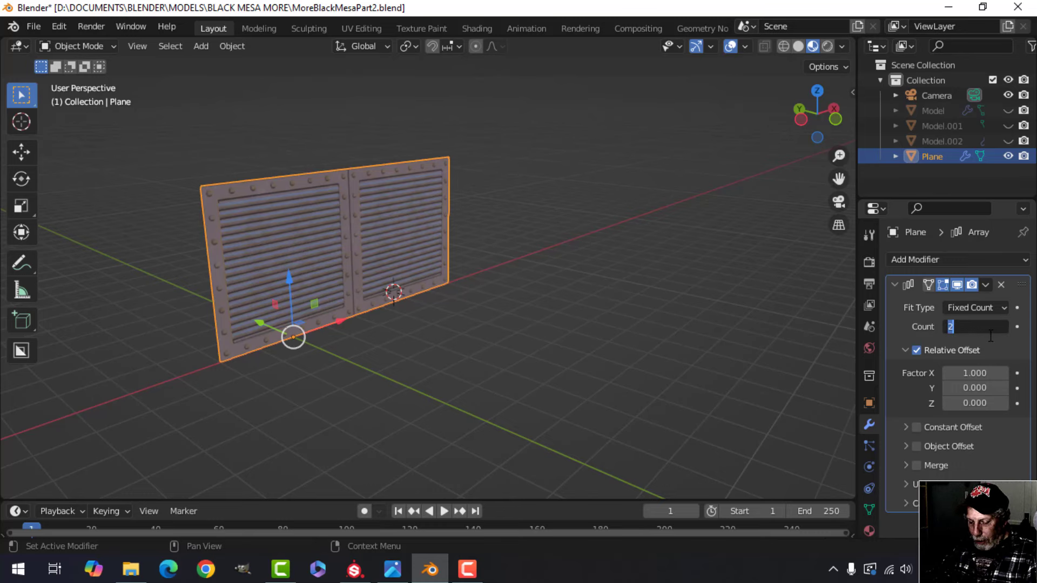
key(Return)
middle_drag(622, 296, 443, 296)
scroll(492, 287, up, 1)
scroll(526, 284, down, 3)
click(393, 569)
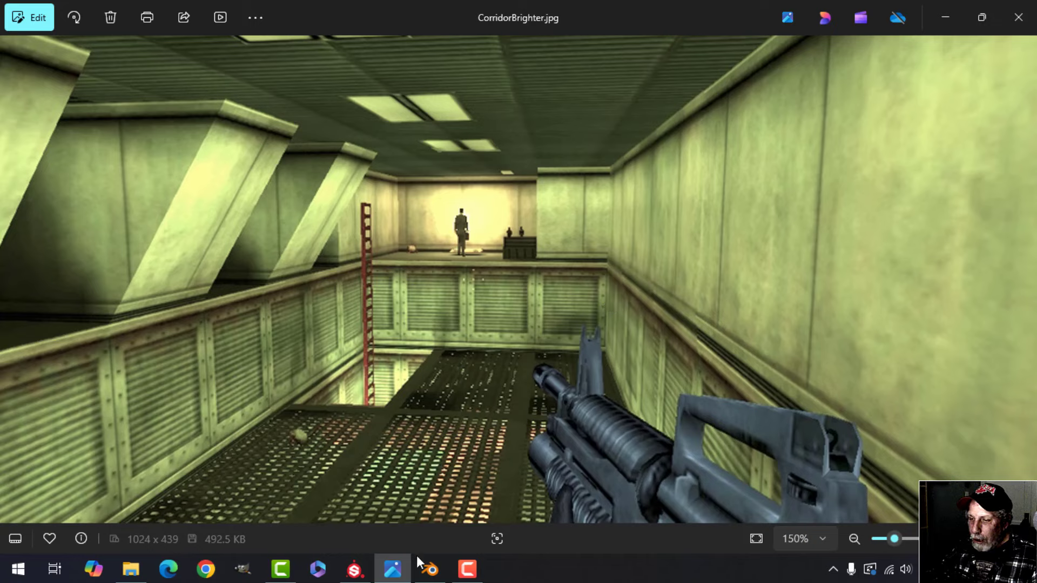
click(429, 570)
Rotate the seven-panel row 90° about the global Z axis
shift+middle_drag(445, 351, 459, 359)
key(KP_7)
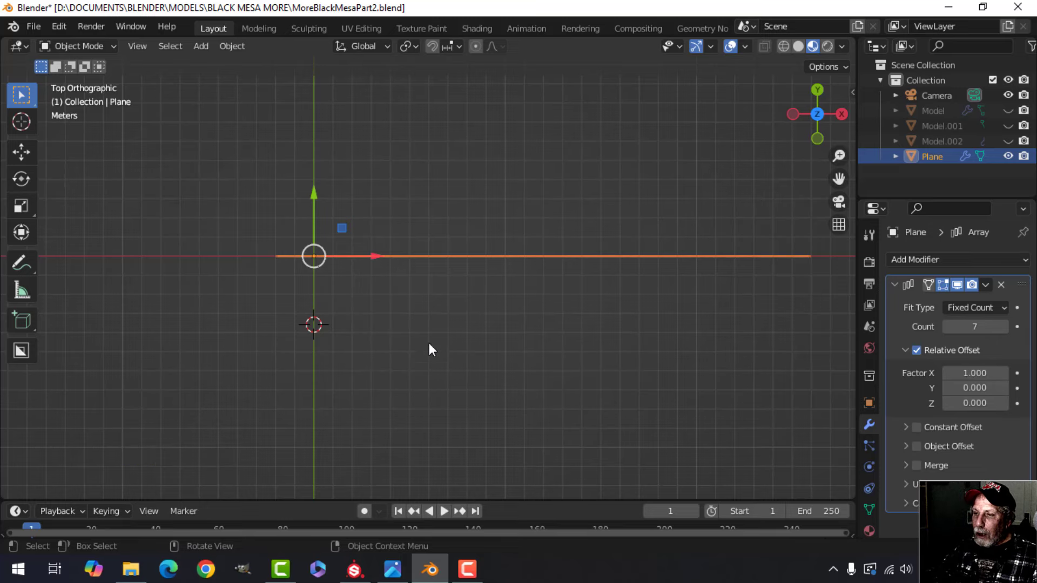
middle_drag(431, 350, 449, 257)
shift+middle_drag(387, 329, 432, 354)
scroll(401, 323, up, 2)
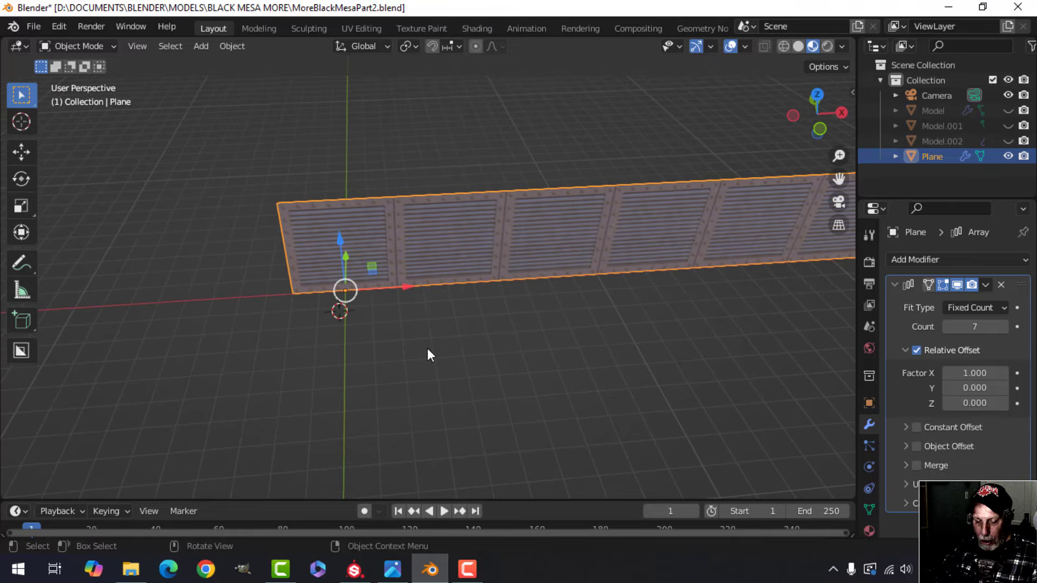
key(r)
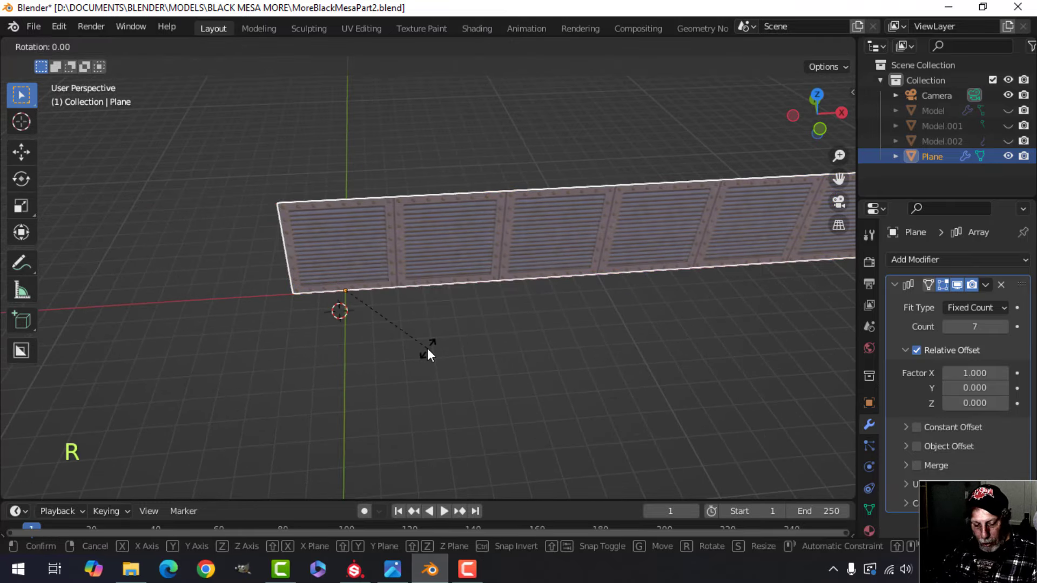
text(z)
text(90)
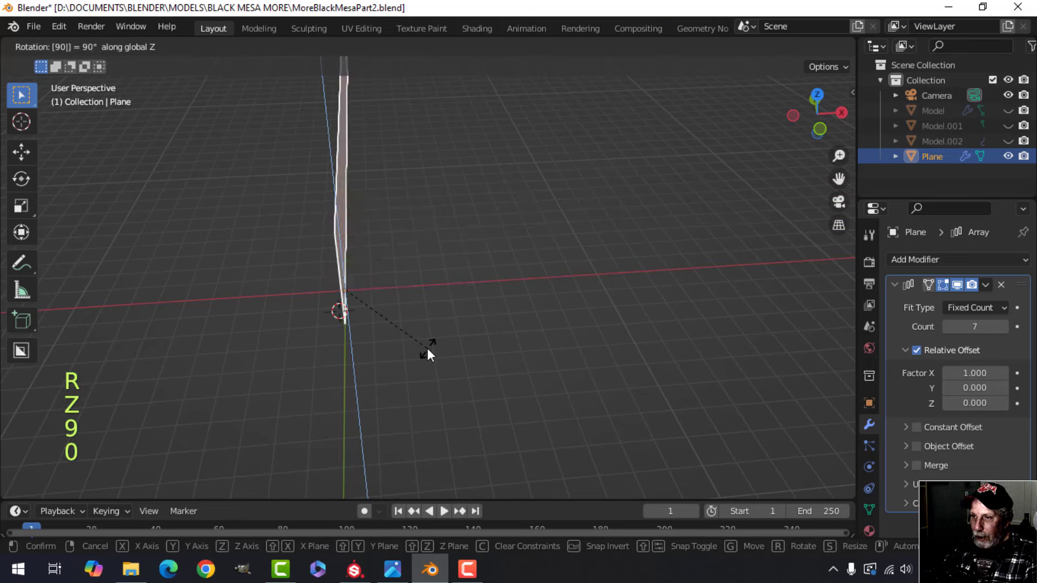
key(Return)
Move the row in top view to the negative-X side with its near end on the X axis, and reset the 3D cursor to the origin
key(KP_7)
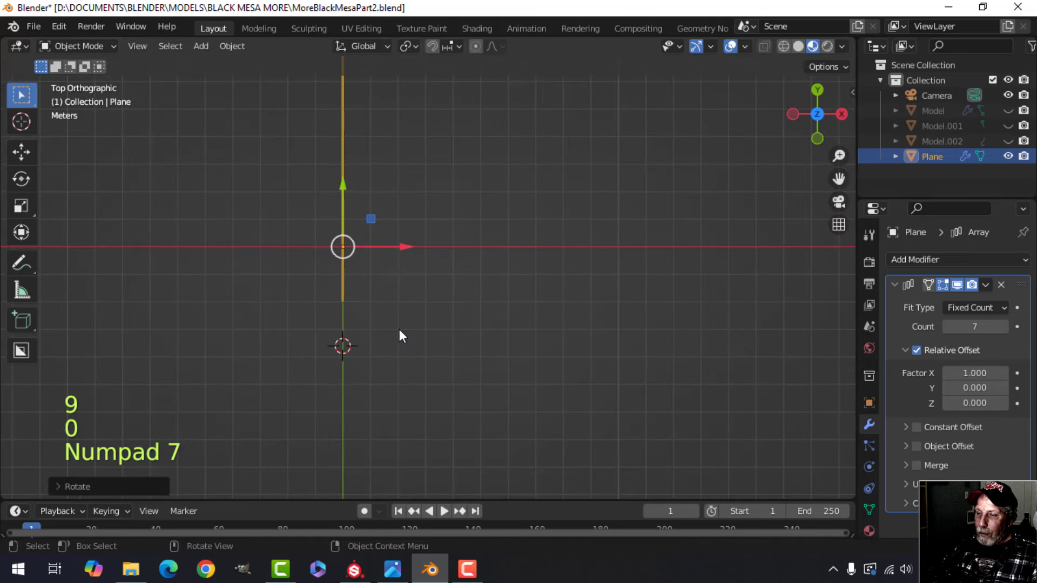
scroll(399, 329, down, 2)
shift+middle_drag(435, 266, 478, 318)
key(g)
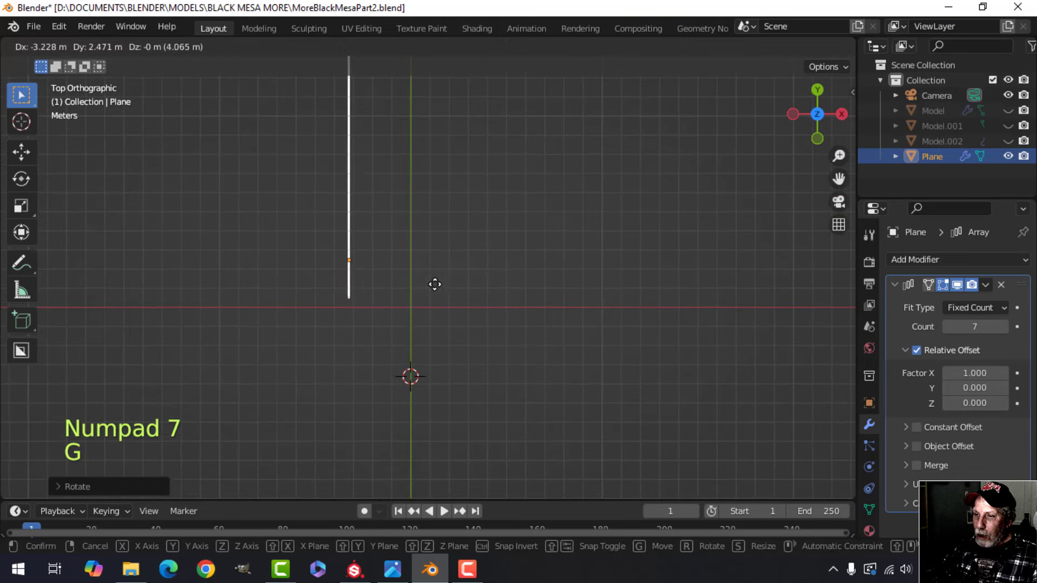
click(408, 293)
key(shift+c)
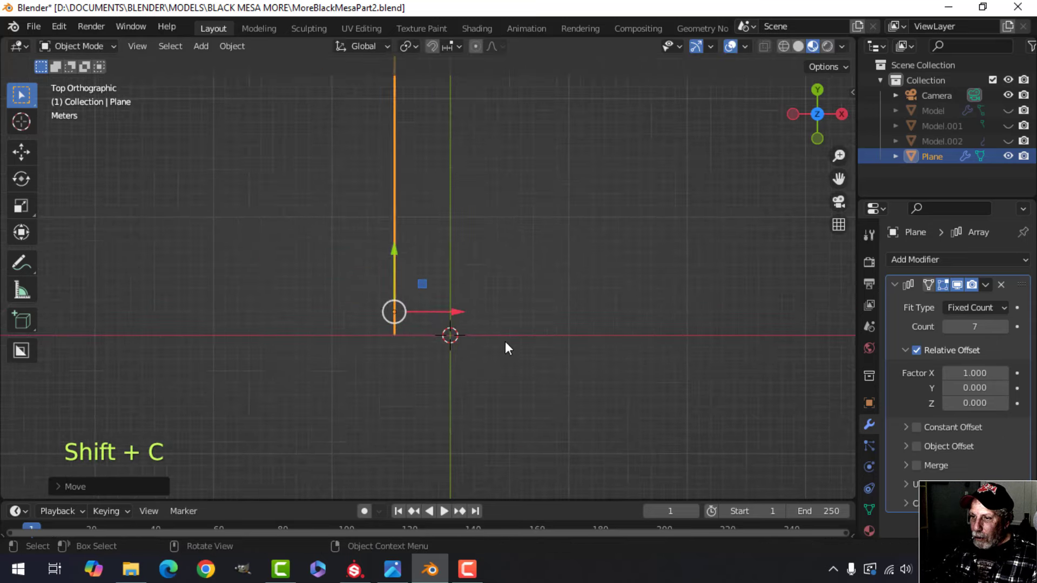
Deselect the panel row and examine it in perspective from close up and from an angle
mouse_move(504, 341)
middle_down()
mouse_move(413, 246)
mouse_move(458, 299)
mouse_move(419, 265)
mouse_move(412, 323)
mouse_move(344, 329)
mouse_move(357, 266)
middle_up()
key(alt+a)
scroll(419, 272, up, 3)
click(744, 46)
click(684, 336)
click(685, 335)
scroll(345, 329, down, 1)
middle_drag(365, 261, 459, 314)
scroll(371, 264, up, 2)
Try the dusk, grey studio, dark studio and cloudy-sky HDRIs as viewport lighting on the panel row
click(843, 46)
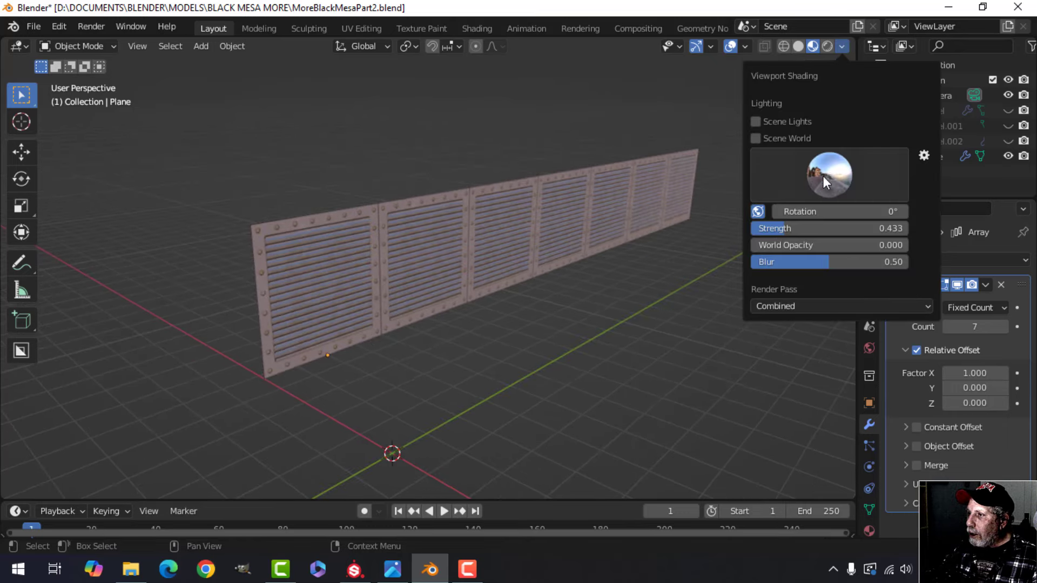
click(823, 176)
click(620, 276)
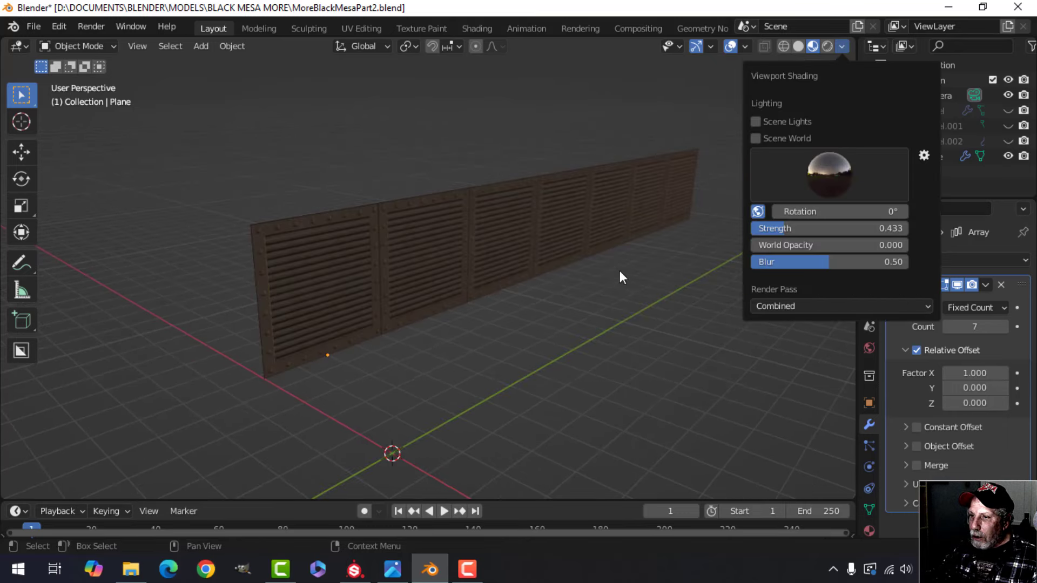
click(804, 171)
click(646, 277)
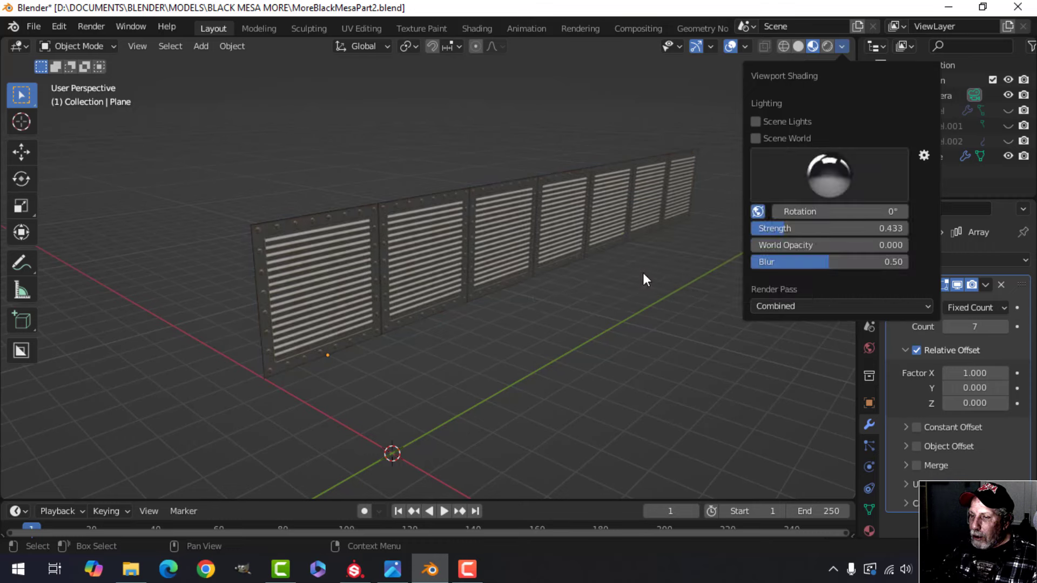
scroll(514, 270, up, 1)
click(842, 47)
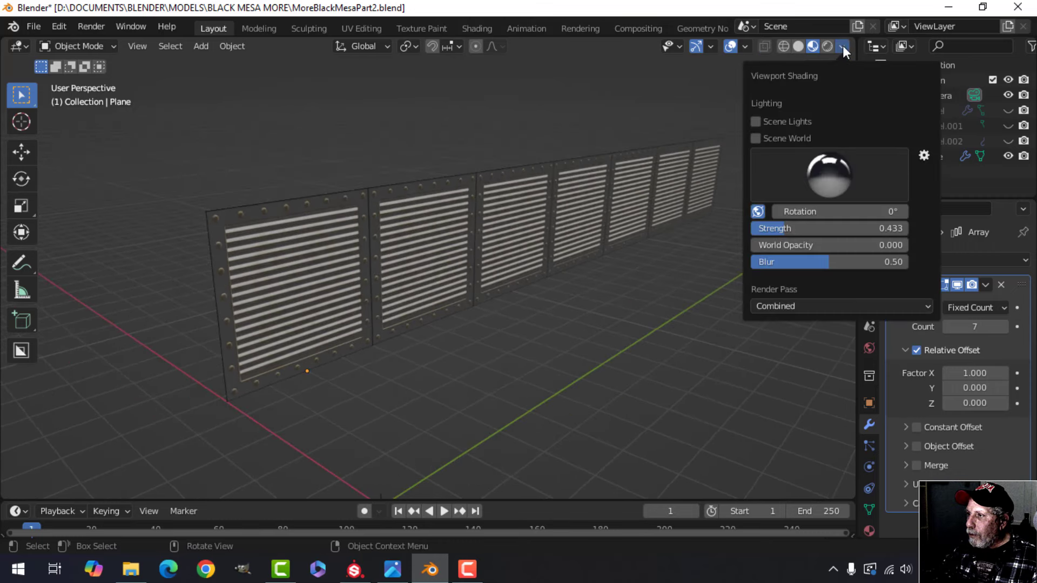
click(825, 178)
click(701, 271)
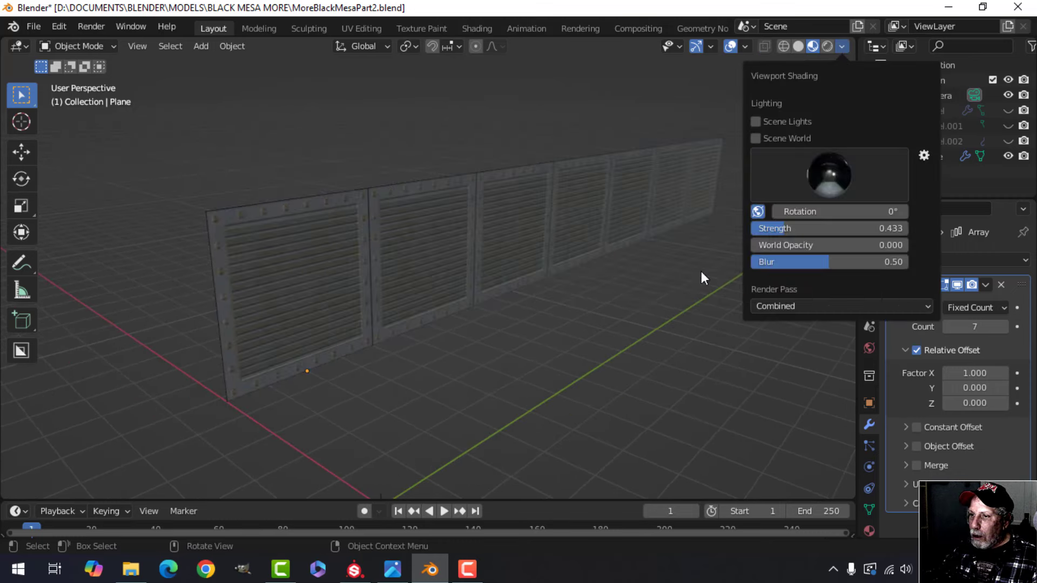
click(835, 163)
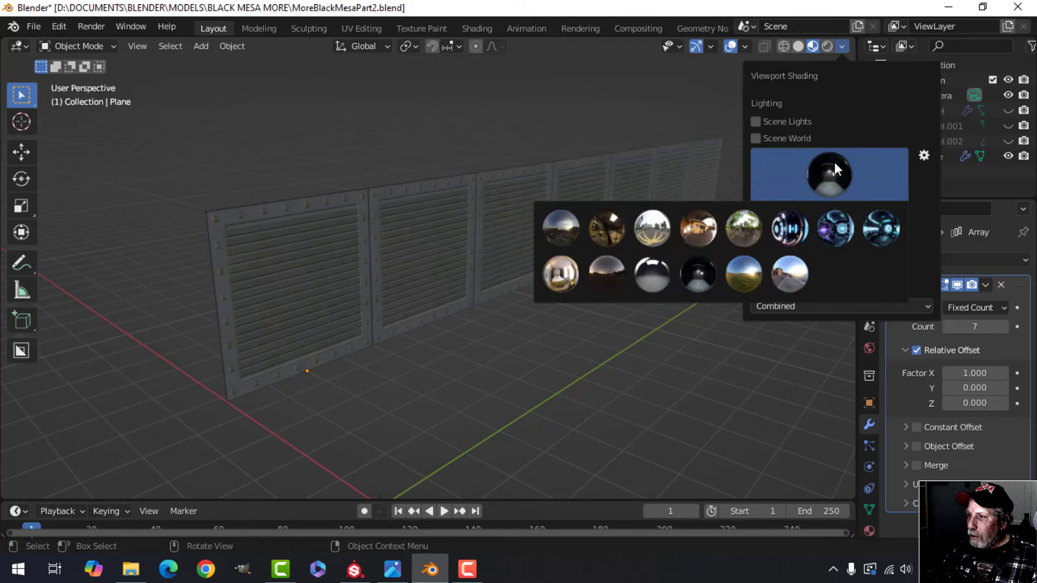
click(565, 226)
Light the viewport preview with the dark amber HDRI environment
click(789, 173)
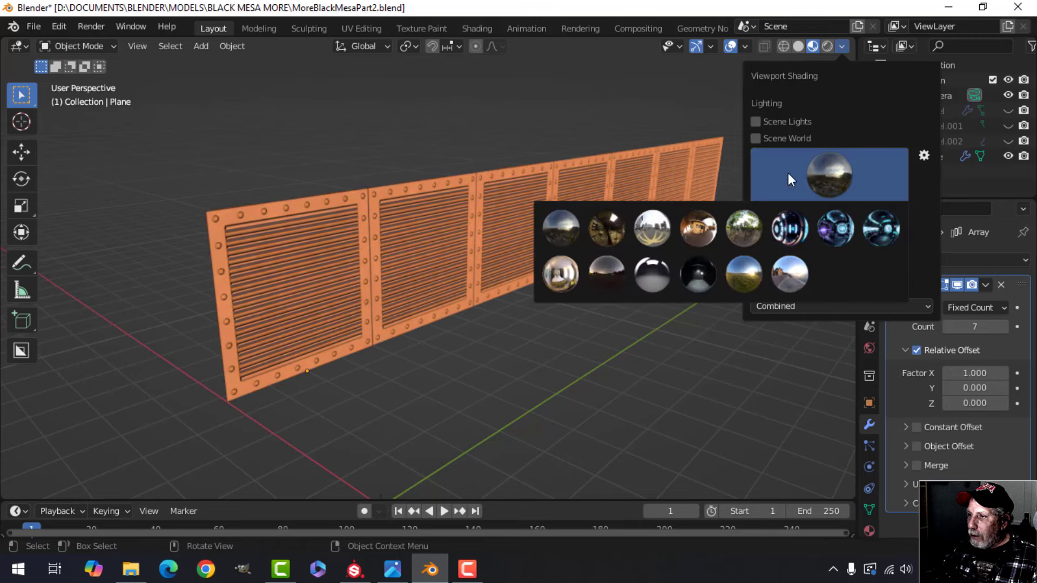
click(620, 222)
scroll(529, 231, down, 2)
shift+middle_drag(529, 231, 491, 239)
middle_drag(492, 238, 509, 80)
Set the snapping target to Edge
click(449, 46)
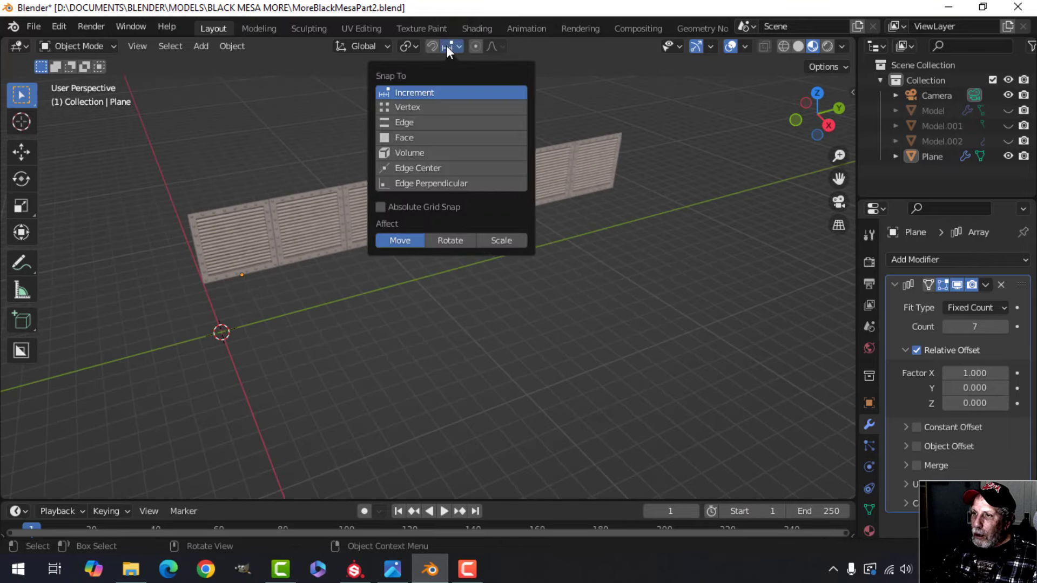
click(420, 119)
shift+middle_drag(550, 274, 459, 219)
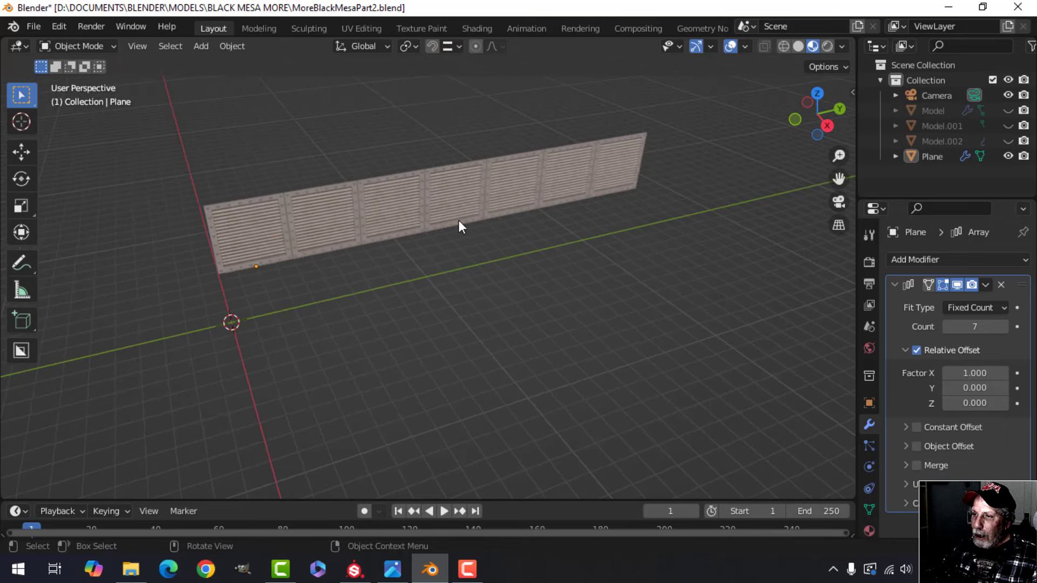
Duplicate the panel row in place and rotate the copy -90° about the global Z axis
click(459, 222)
key(shift+d)
right_click(459, 252)
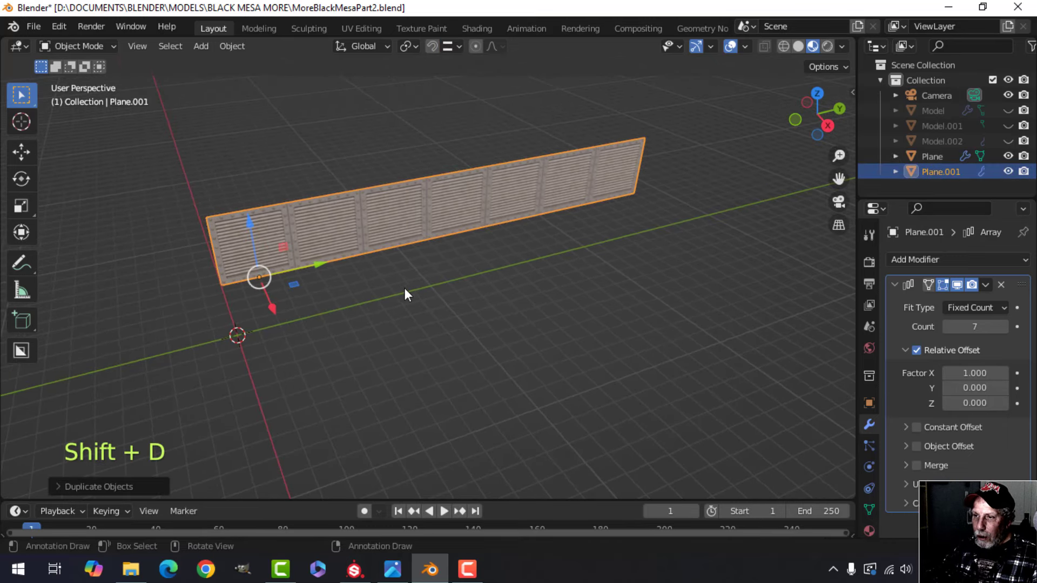
key(r)
text(z)
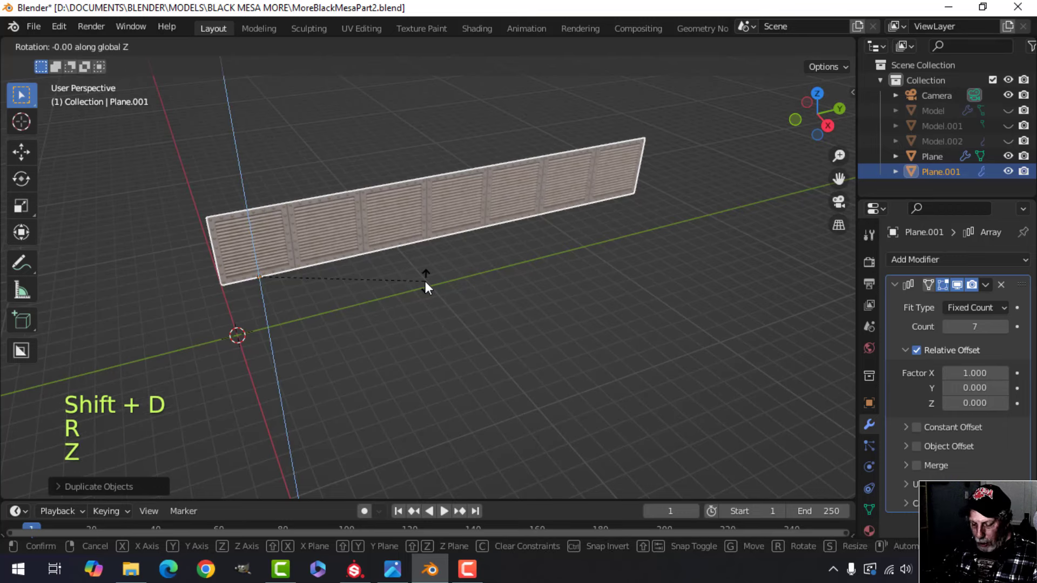
text(-90)
key(Return)
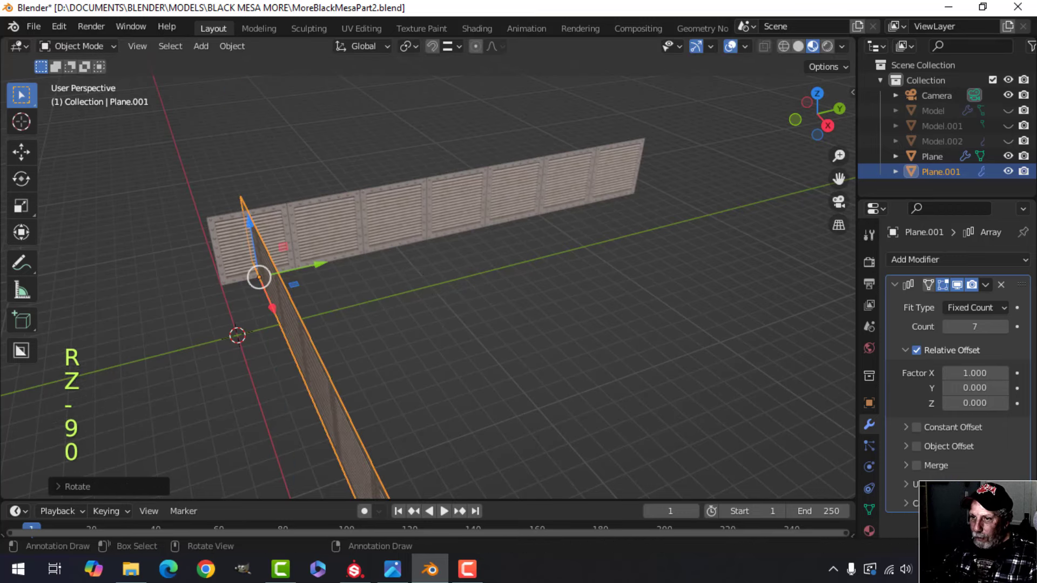
Move the rotated copy along Y to the first row's far end and snap it along X so the two rows meet at the corner
shift+middle_drag(425, 281, 326, 271)
key(g)
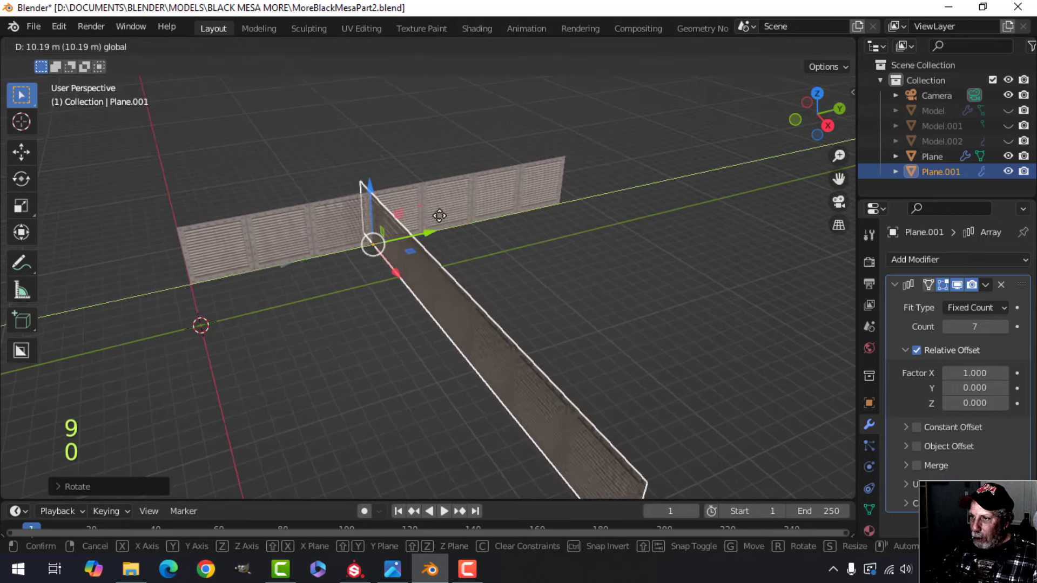
click(565, 163)
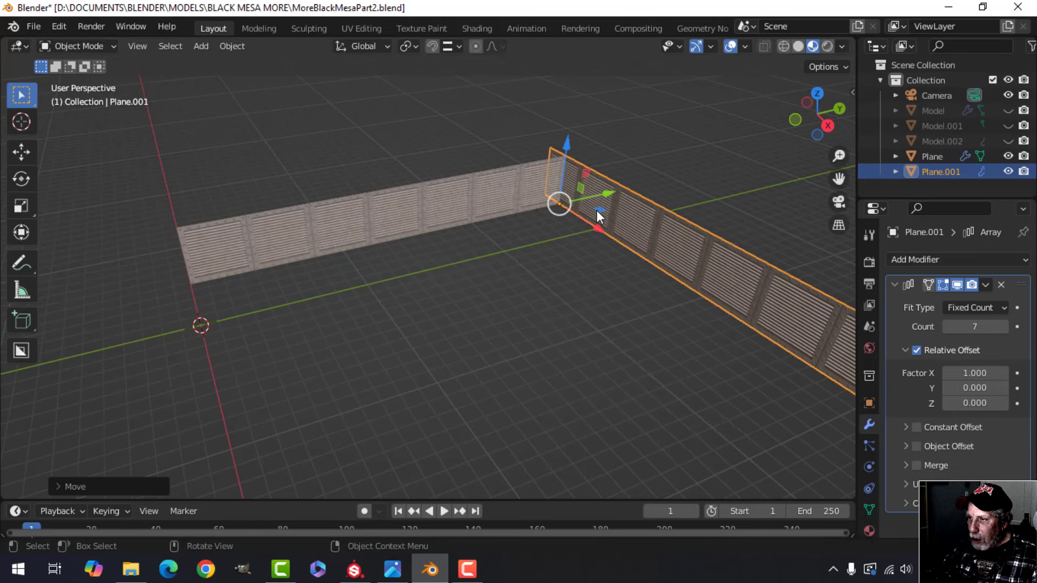
middle_drag(594, 213, 420, 226)
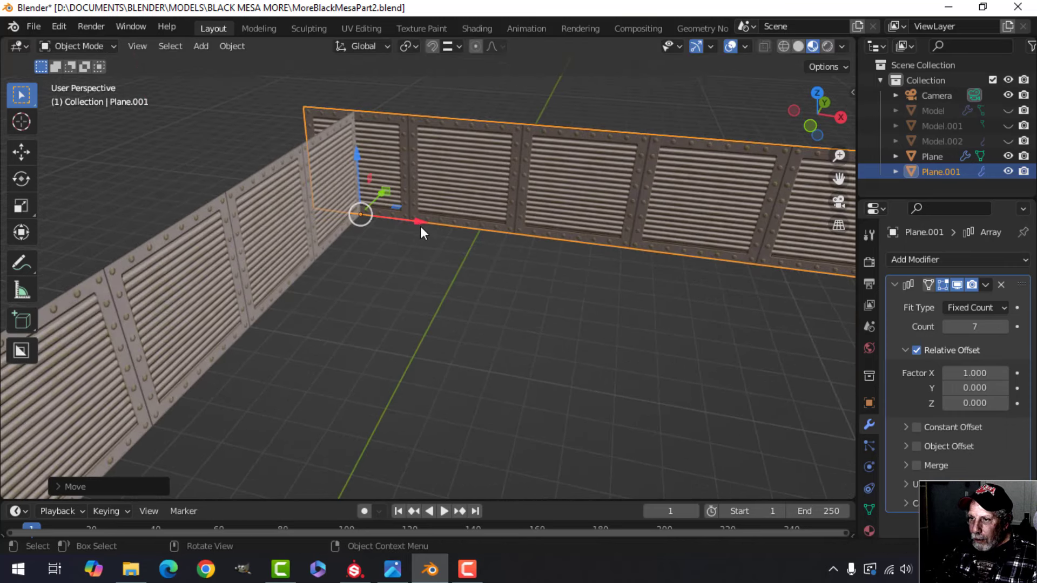
key(g)
key(x)
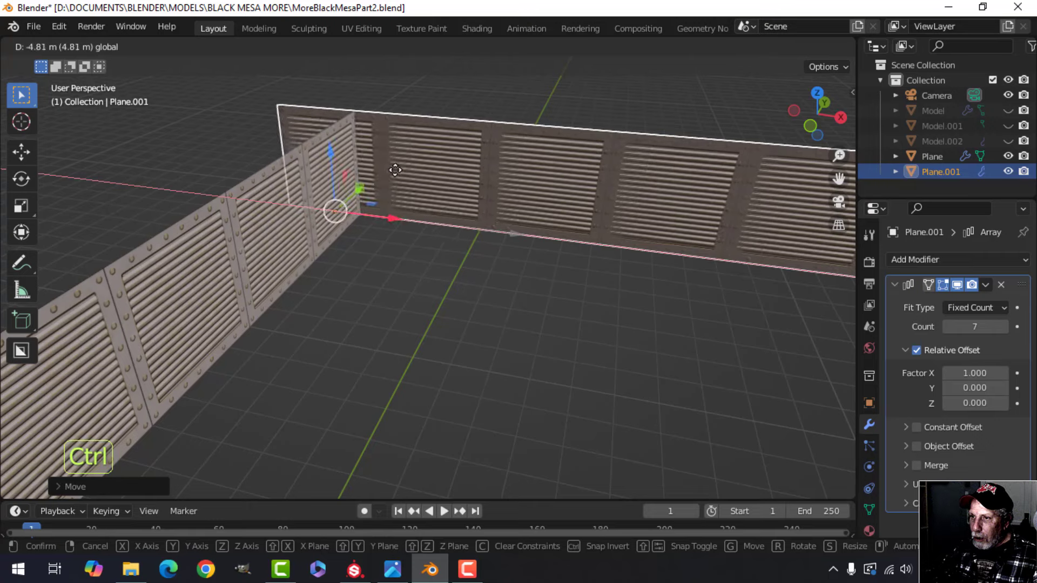
ctrl+click(371, 157)
scroll(691, 297, down, 2)
key(alt+a)
Set the Array count of the far end wall's panel row to 4
shift+middle_drag(707, 299, 543, 241)
click(617, 232)
shift+middle_drag(682, 262, 472, 269)
click(972, 327)
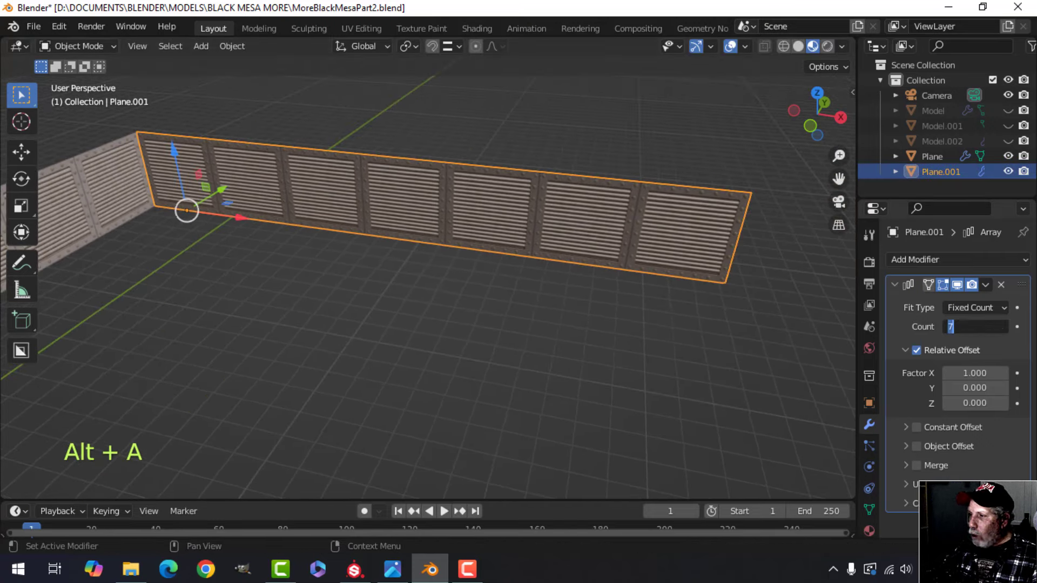
text(4)
key(Return)
scroll(405, 321, up, 1)
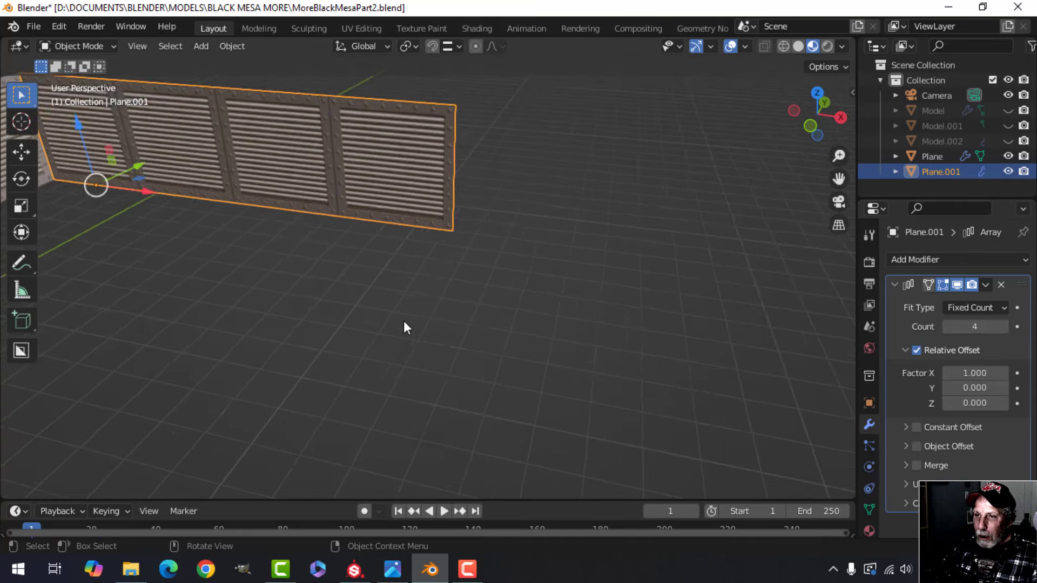
key(alt+a)
Duplicate the long seven-panel row and move the copy along X to the open end of the four-panel row
scroll(319, 318, down, 1)
shift+middle_drag(247, 322, 388, 300)
scroll(464, 311, down, 1)
shift+middle_drag(453, 343, 382, 289)
click(268, 232)
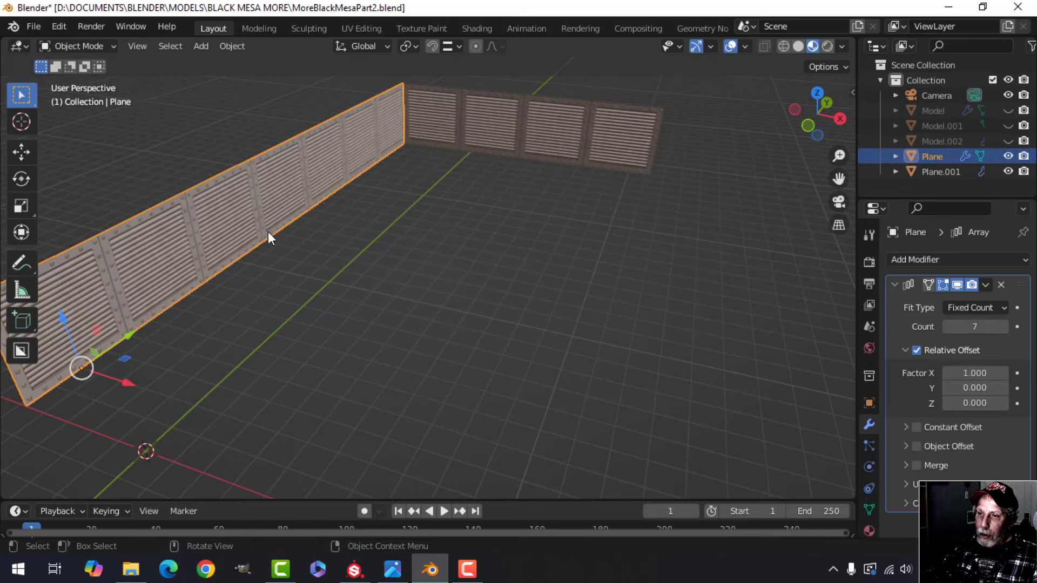
scroll(346, 275, down, 2)
key(shift+d)
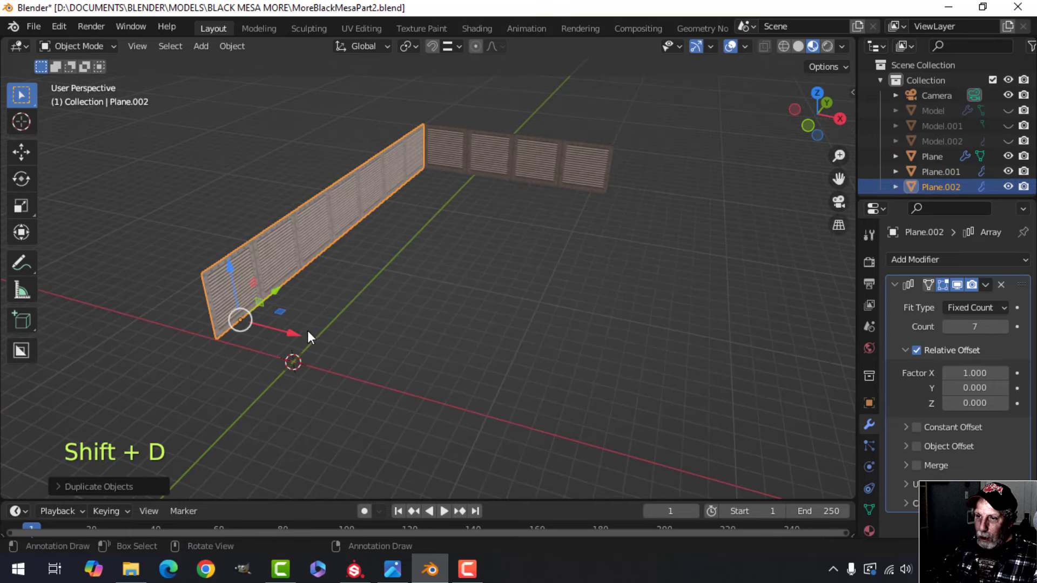
key(g)
key(x)
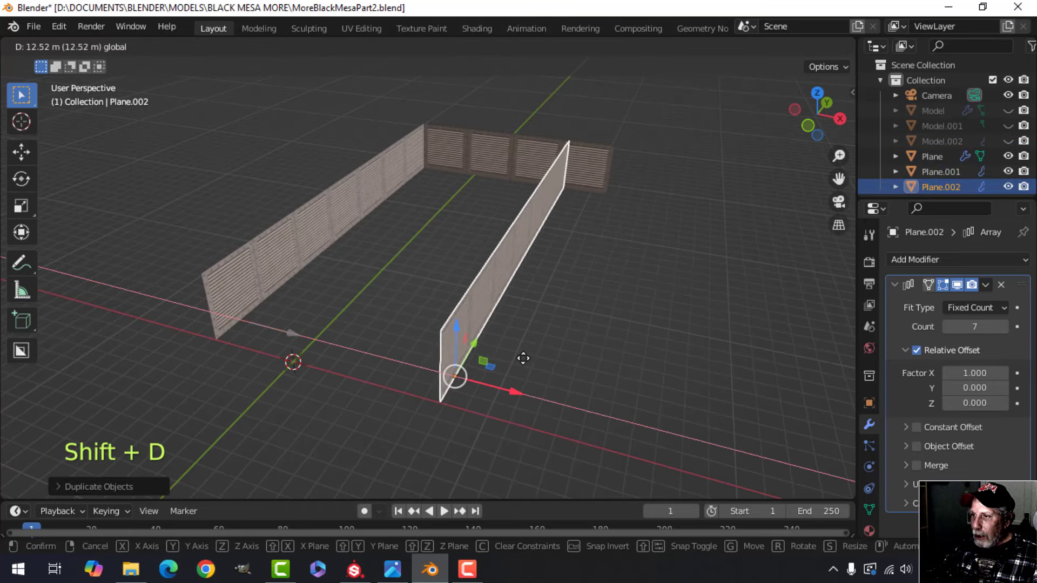
click(620, 157)
Flip the mesh normals of the third panel row so its textured side faces into the corridor, and deselect it
middle_drag(620, 241, 578, 227)
key(Tab)
key(a)
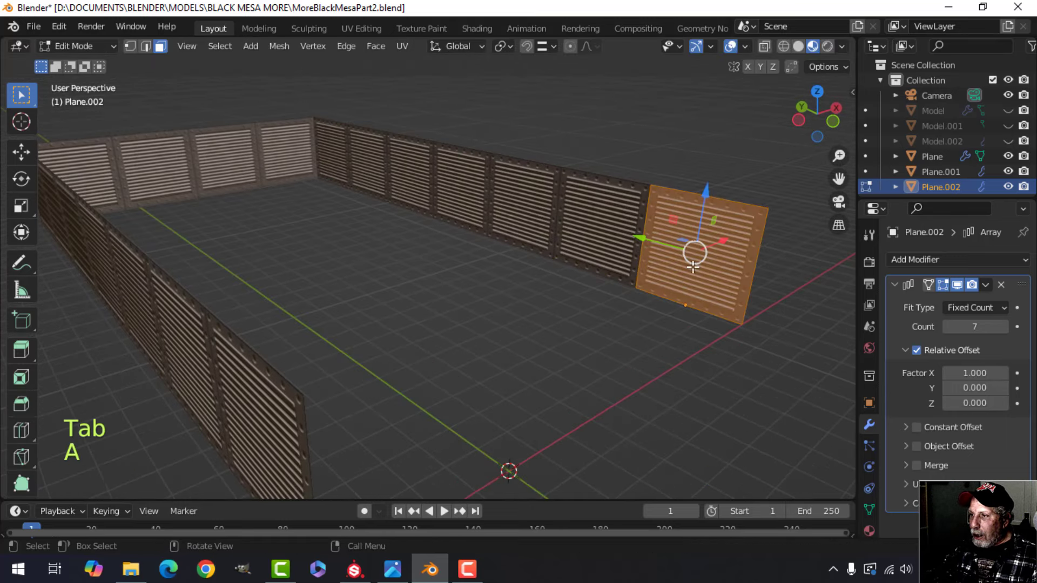
key(alt+n)
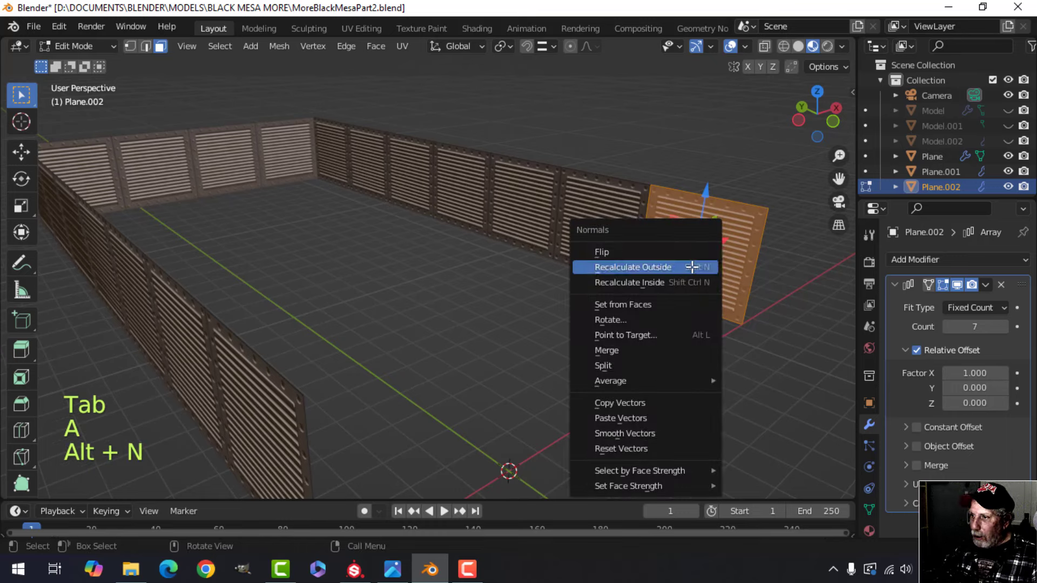
click(650, 257)
key(Tab)
middle_drag(649, 257, 570, 295)
key(alt+a)
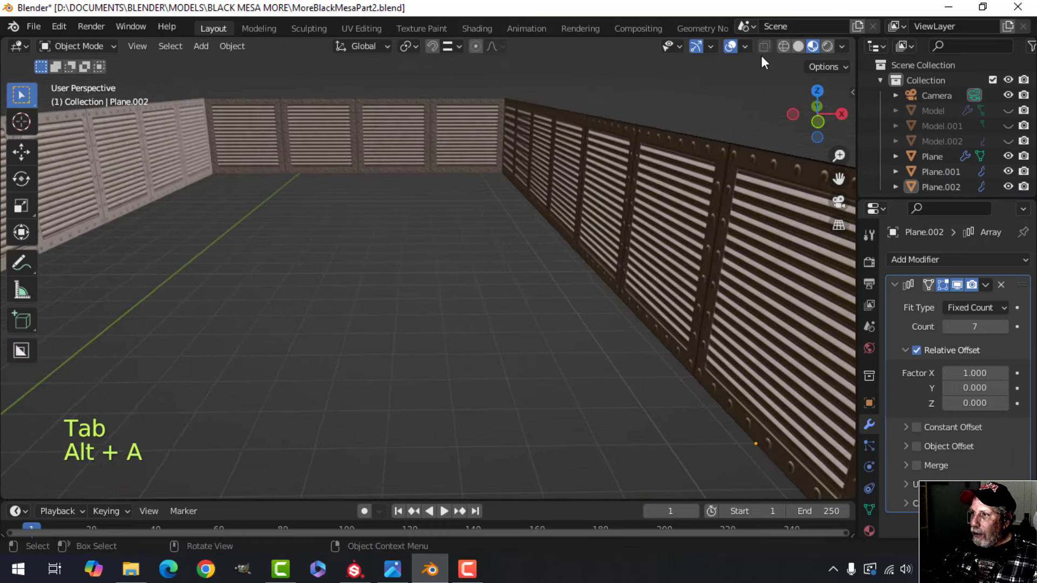
Check the wall layout in the CorridorBrighter.jpg reference image and return to Blender
shift+middle_drag(594, 143, 452, 426)
click(393, 569)
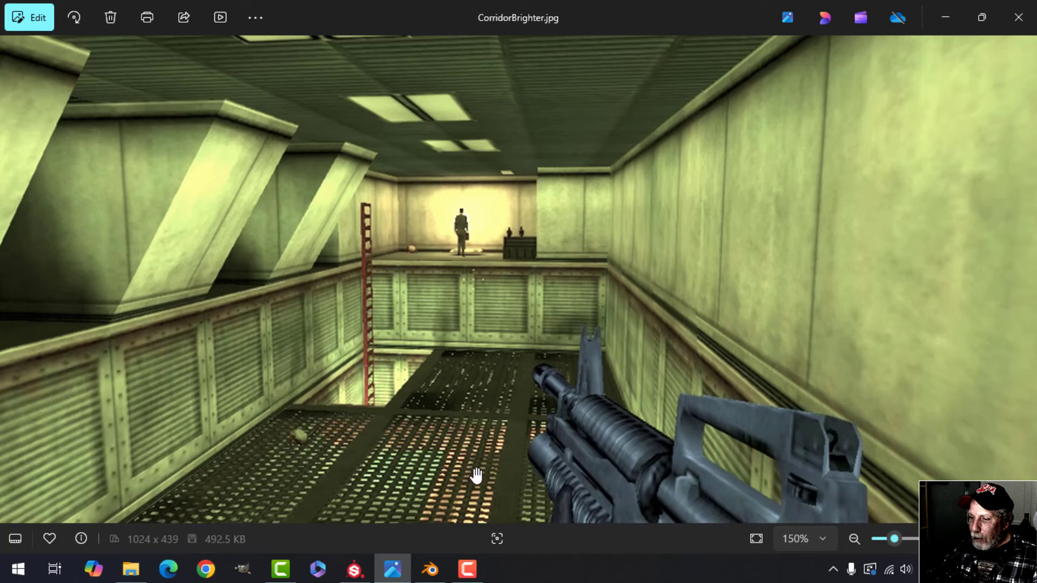
click(436, 571)
Duplicate all three panel rows and move the copies down along Z to form a lower tier directly beneath the originals
middle_drag(423, 297, 341, 268)
click(340, 267)
shift+click(491, 209)
middle_drag(490, 210, 471, 300)
shift+click(606, 231)
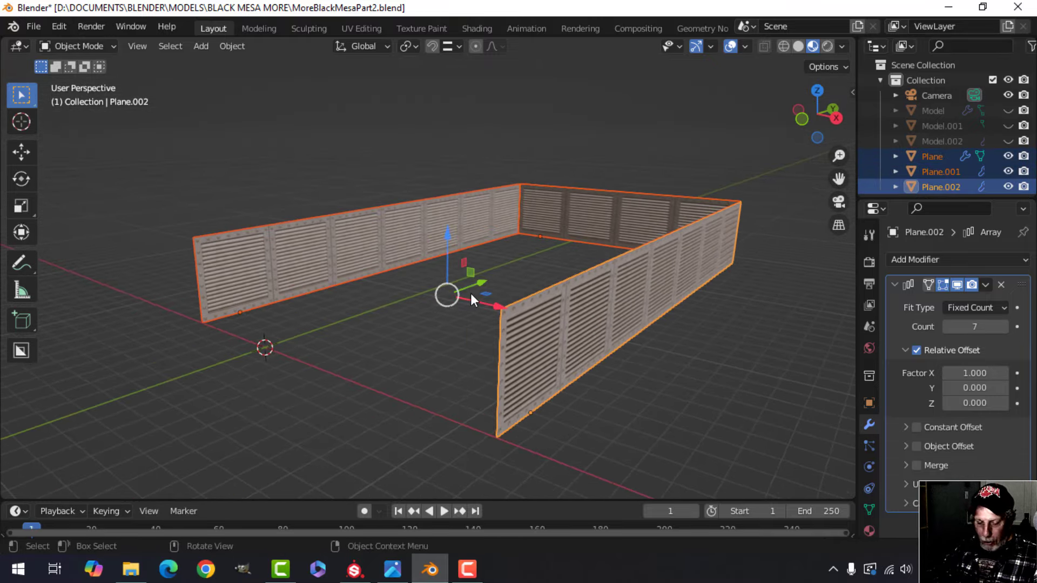
key(shift+d)
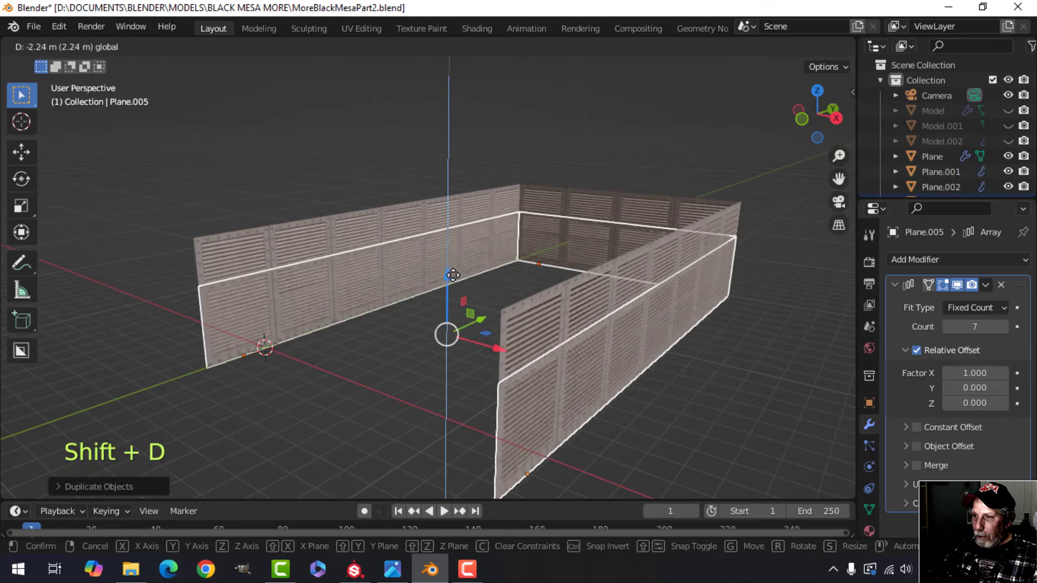
click(451, 323)
ctrl+drag(445, 341, 420, 277)
key(alt+a)
Examine the two-tier panel walls and the seams between the rows from inside the corridor
scroll(474, 287, up, 4)
shift+middle_drag(471, 277, 432, 291)
scroll(433, 291, up, 3)
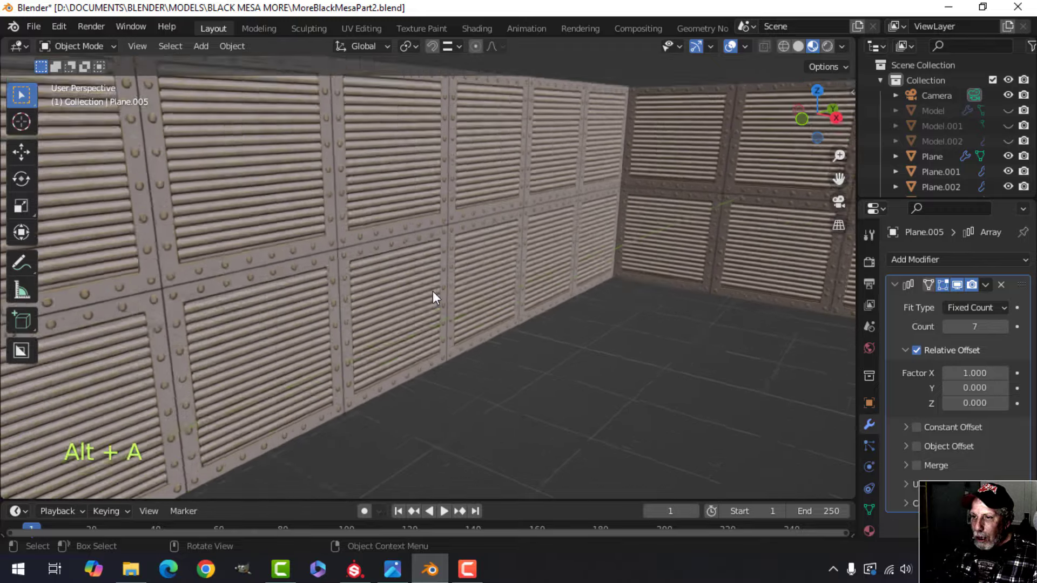
scroll(432, 291, up, 1)
shift+middle_drag(300, 286, 341, 274)
scroll(425, 227, down, 4)
shift+middle_drag(453, 232, 475, 238)
scroll(475, 241, down, 2)
scroll(450, 250, up, 3)
scroll(508, 246, down, 3)
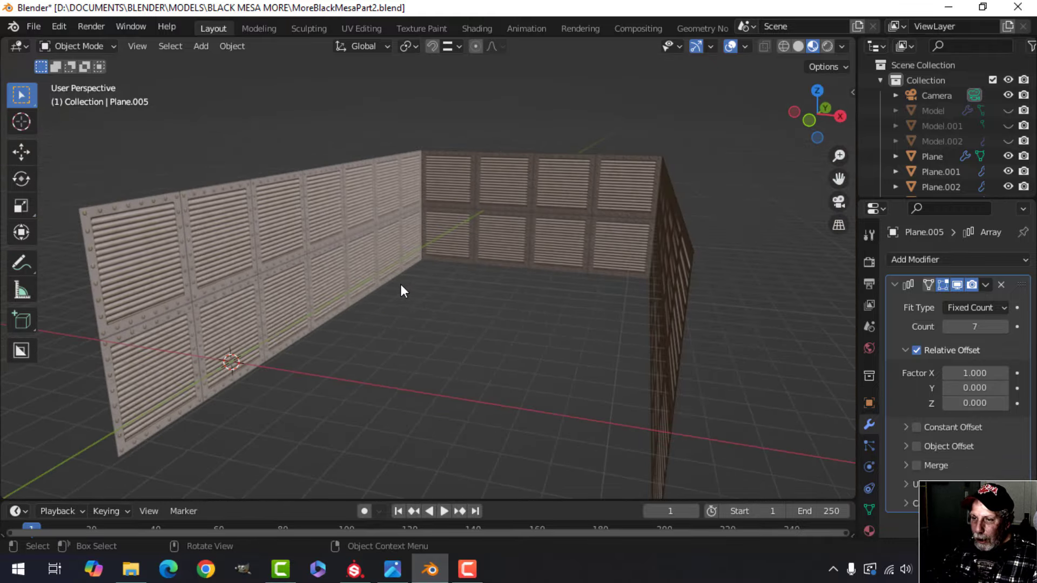
scroll(404, 281, up, 2)
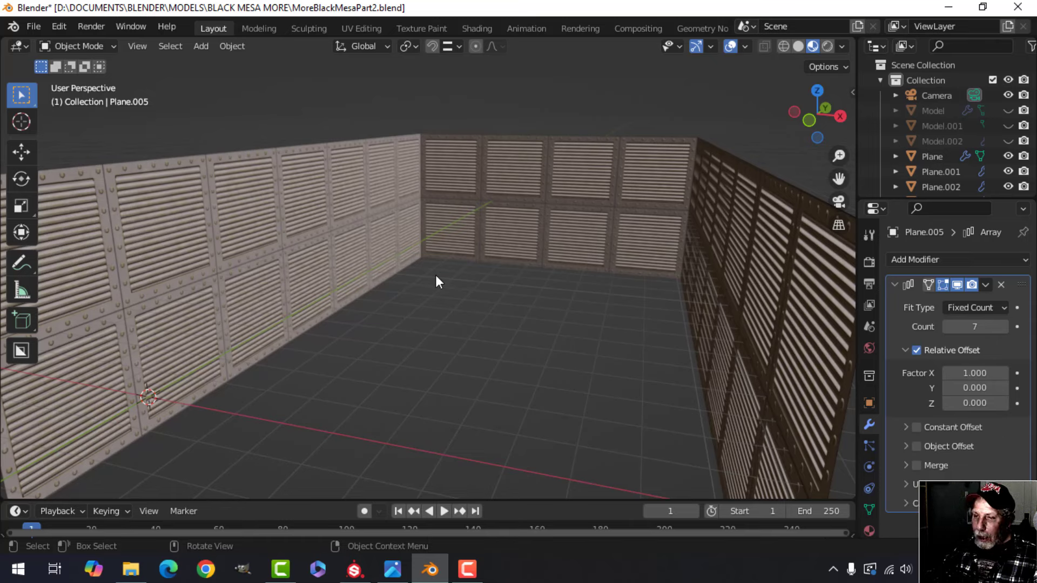
Add a point light and position it near the front part of the left wall
key(shift+a)
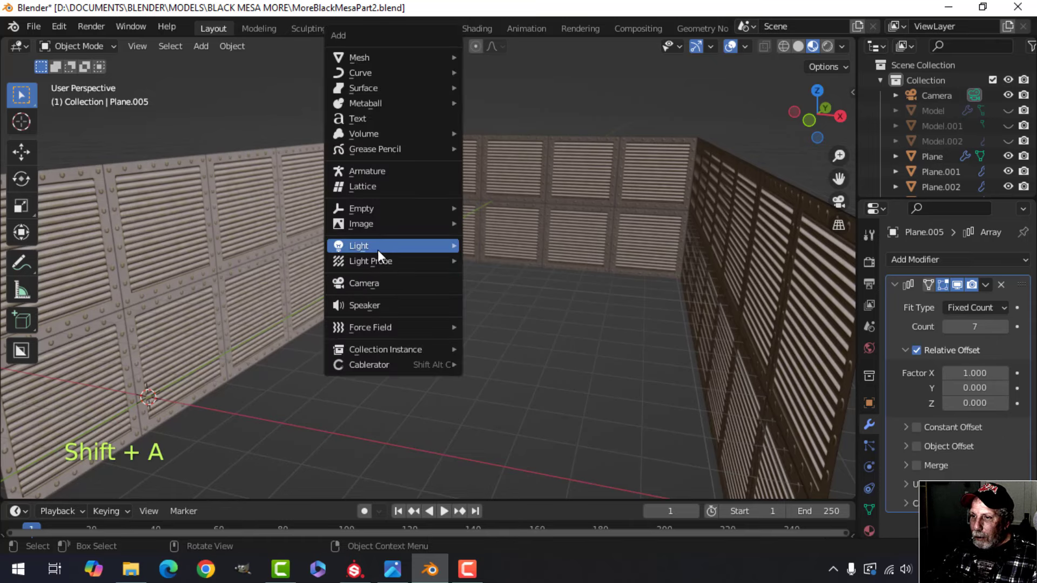
mouse_move(377, 247)
click(470, 244)
scroll(478, 261, down, 4)
shift+middle_drag(408, 290, 425, 274)
middle_drag(425, 274, 493, 295)
scroll(460, 277, up, 2)
drag(465, 302, 351, 295)
middle_drag(416, 291, 364, 294)
drag(197, 281, 301, 227)
shift+middle_drag(318, 245, 360, 263)
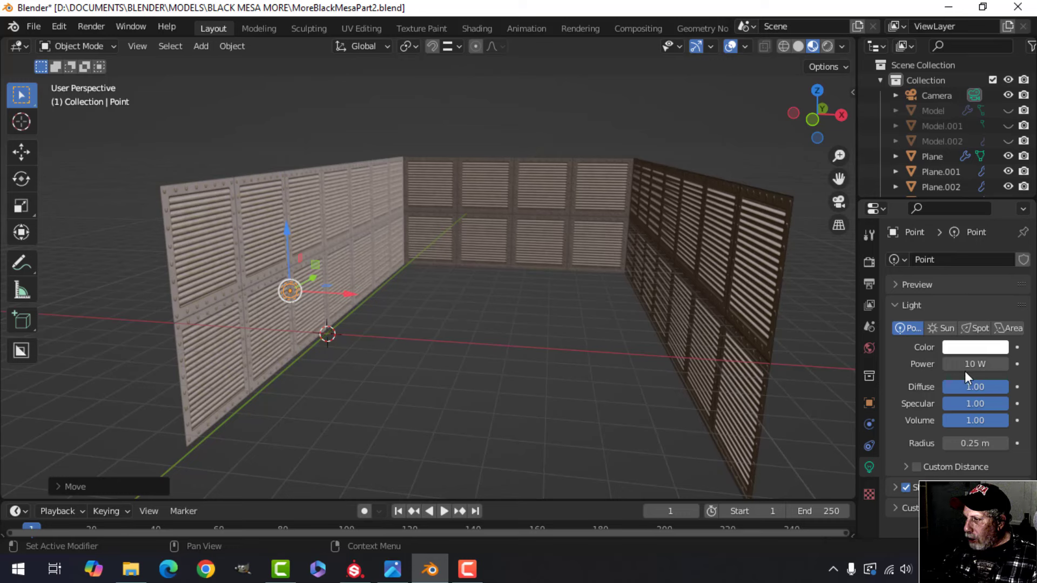
Set the point light's power to 75 W and its color to pale green
click(967, 365)
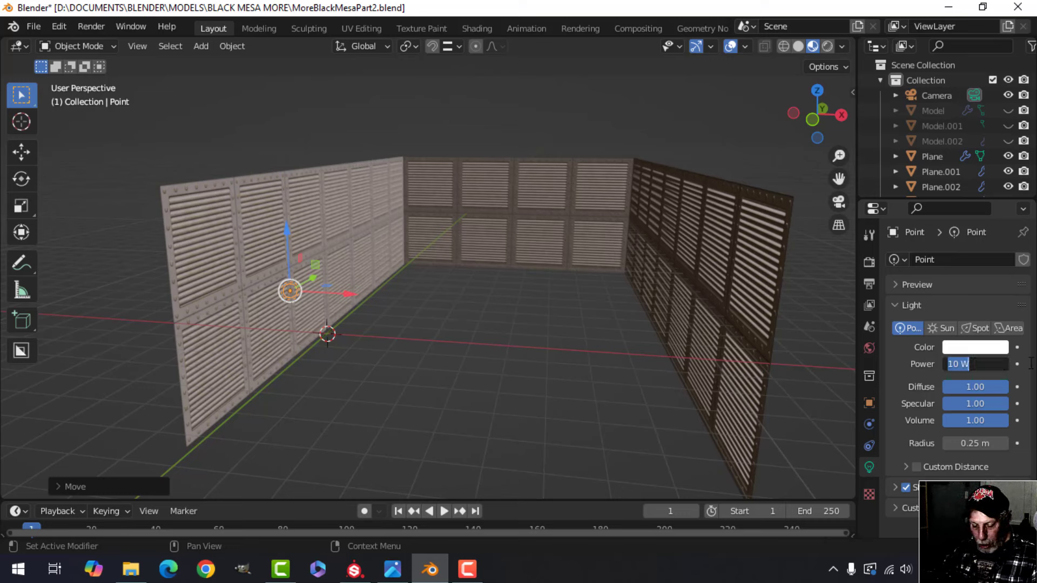
key(Return)
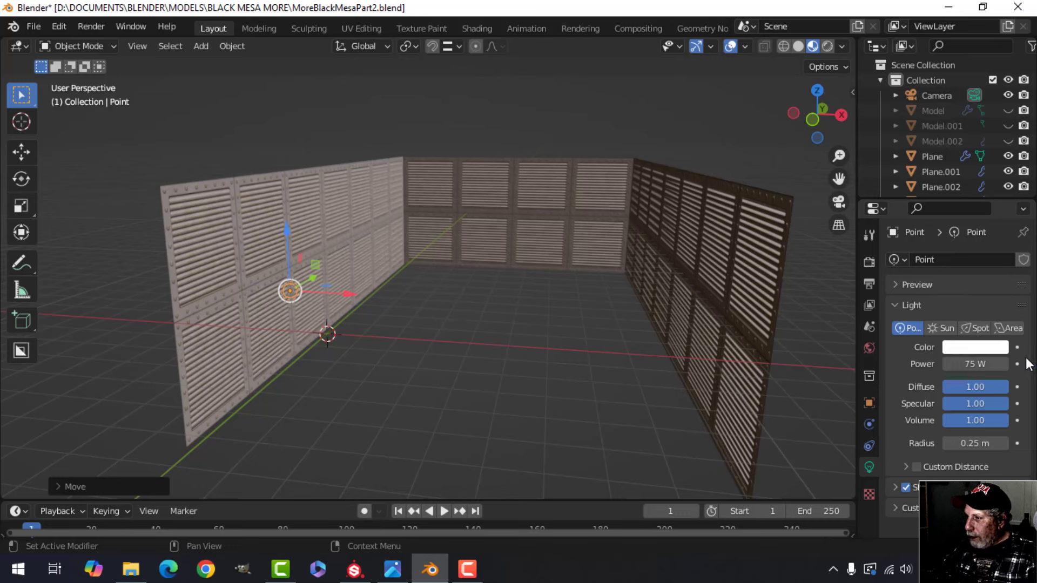
click(975, 347)
click(917, 196)
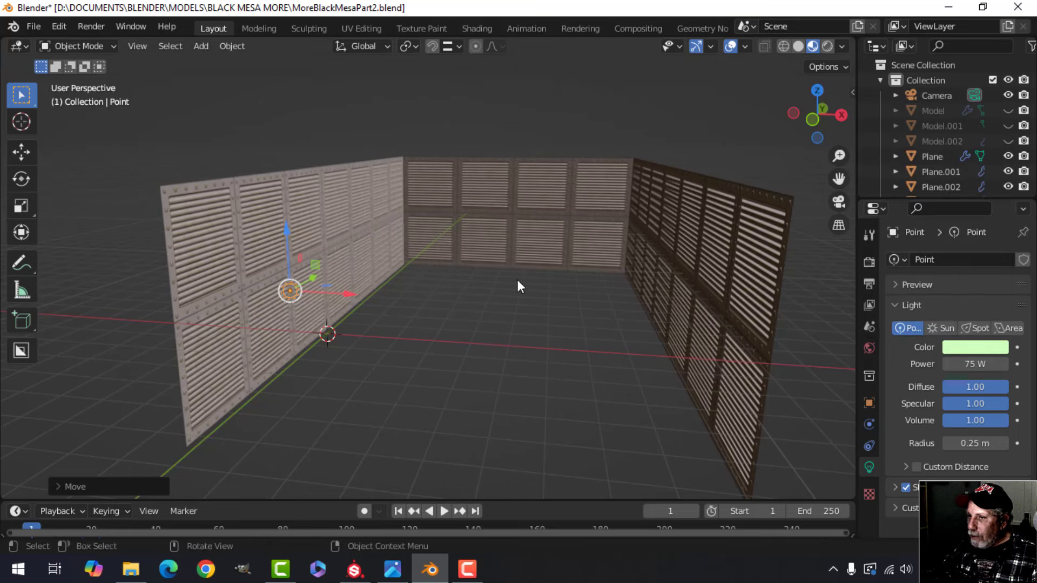
Duplicate the green point light in the top wireframe view, place the copy near the far end wall and raise it slightly
middle_drag(518, 280, 372, 345)
key(KP_7)
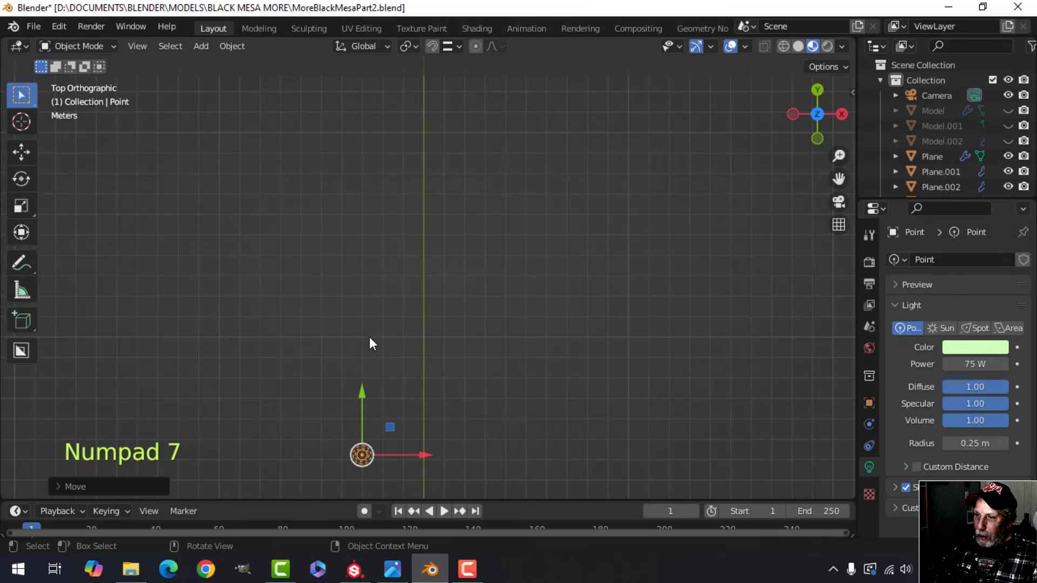
key(z)
click(333, 329)
shift+middle_drag(452, 315, 451, 354)
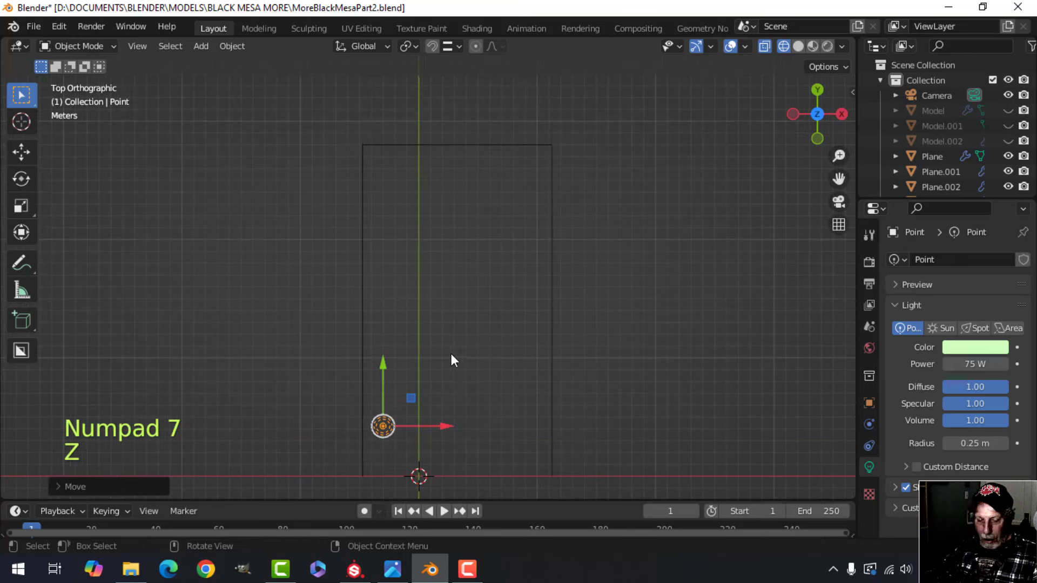
key(shift+d)
key(g)
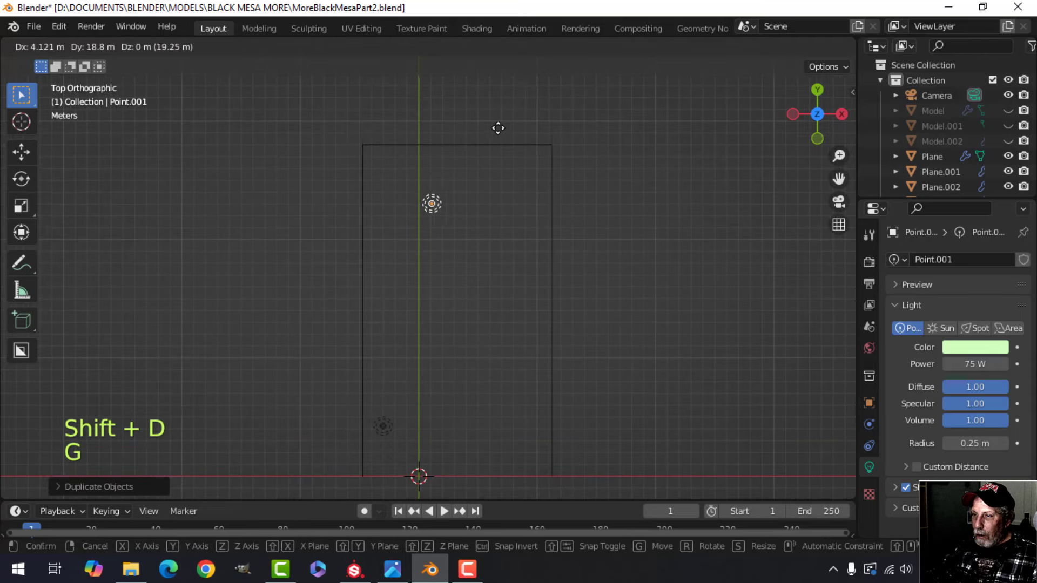
click(493, 88)
middle_drag(493, 88, 493, 189)
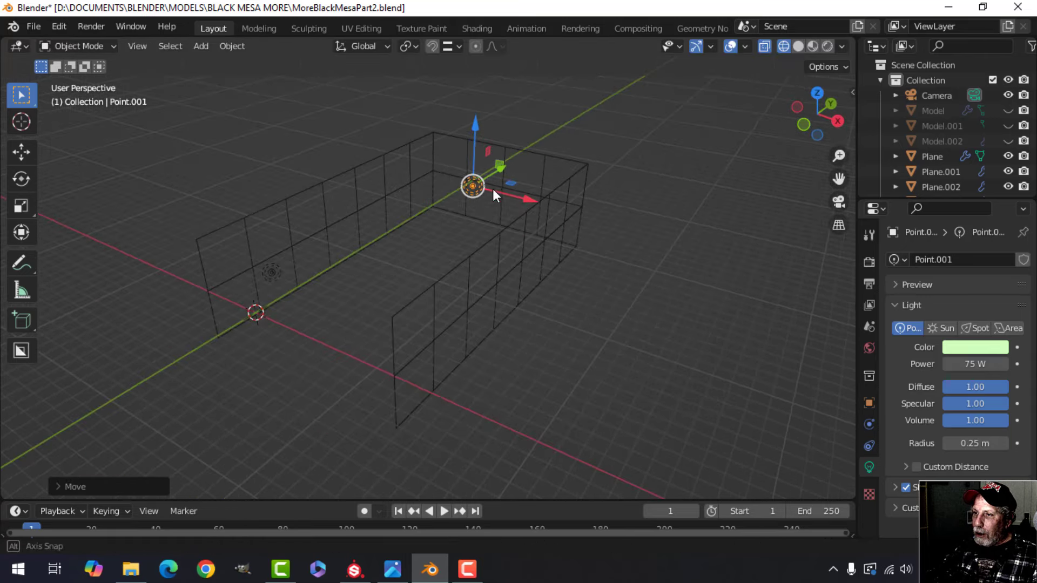
mouse_move(477, 126)
mouse_down()
mouse_move(482, 158)
mouse_move(483, 115)
mouse_up()
Duplicate the far wall's light in the top view and place the copy beside the right wall near its far end
middle_drag(482, 115, 502, 288)
key(KP_7)
key(shift+d)
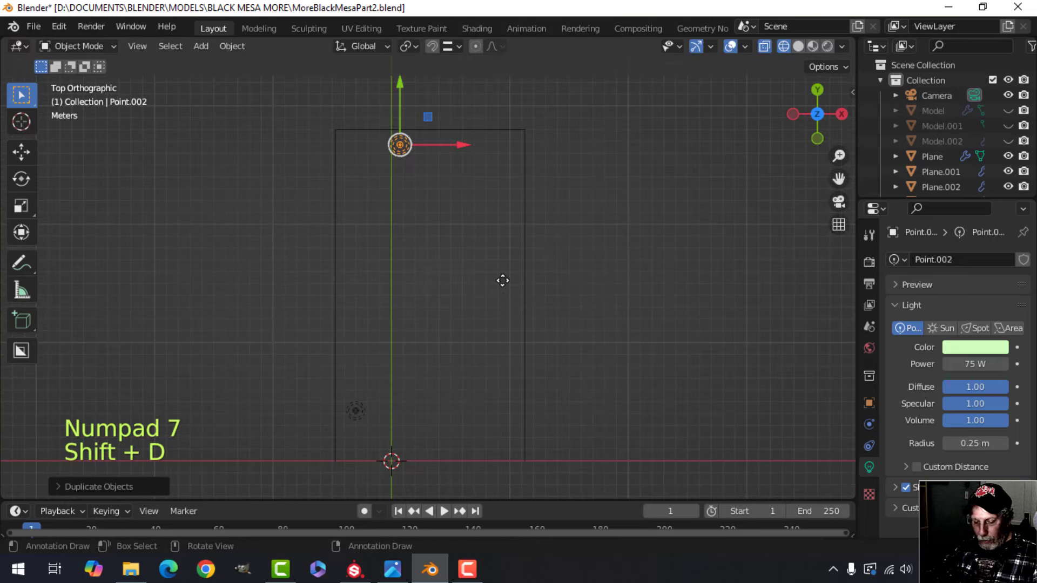
key(g)
click(614, 337)
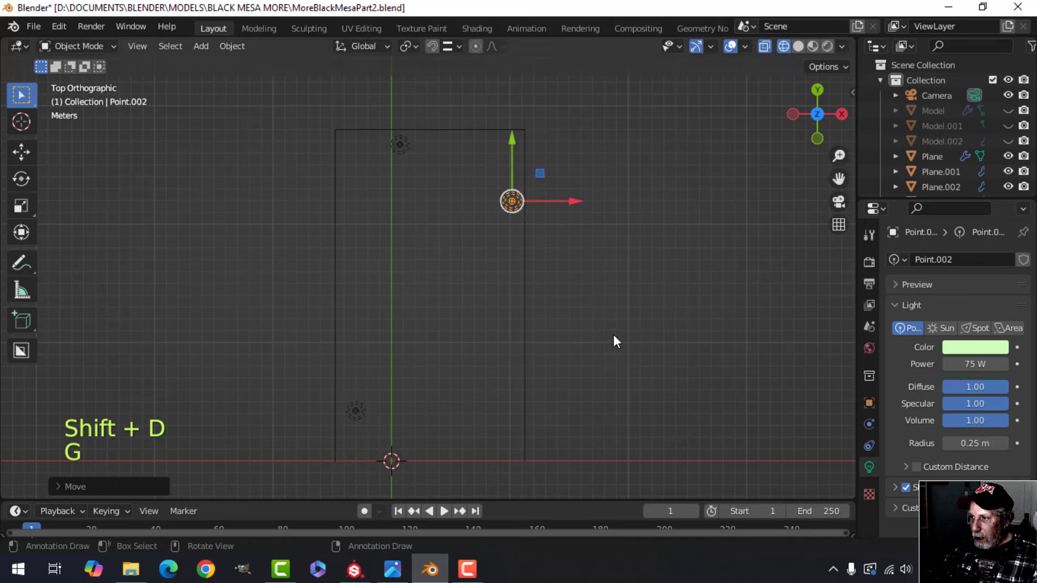
Change the right wall light's color to pale blue with hue 0.618 and saturation 0.441
click(951, 348)
drag(945, 295, 966, 294)
drag(931, 194, 937, 189)
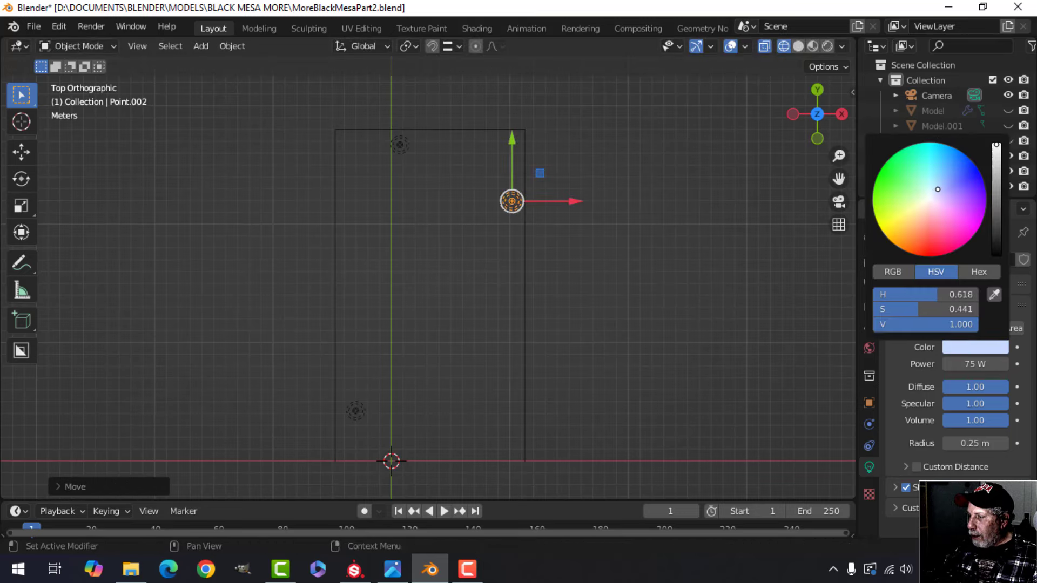
Switch the viewport to Material Preview shading and enable Scene Lights in its lighting options
middle_drag(613, 381, 594, 264)
key(alt+a)
key(z)
click(682, 274)
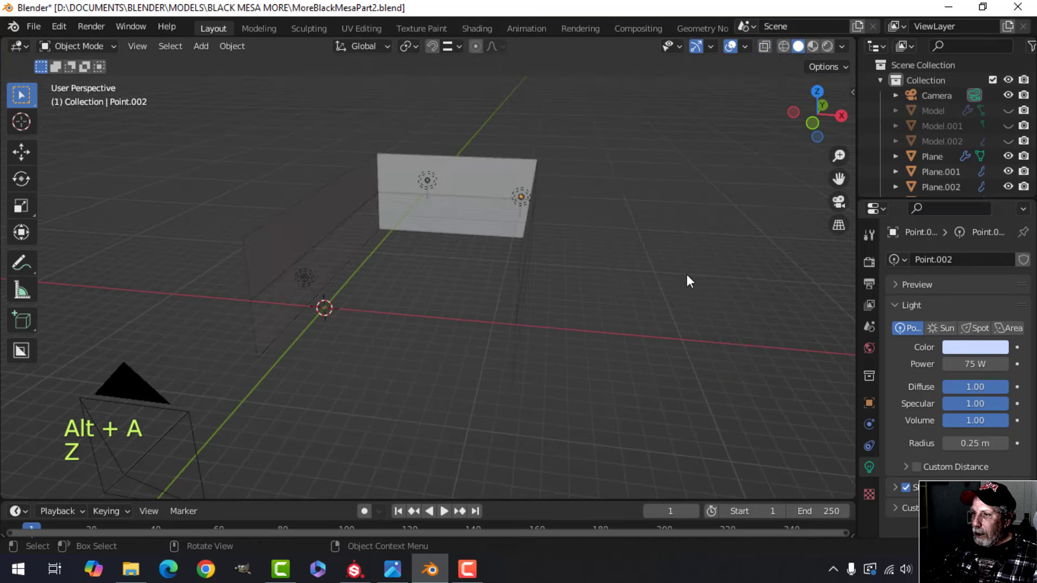
shift+middle_drag(685, 274, 571, 319)
click(812, 47)
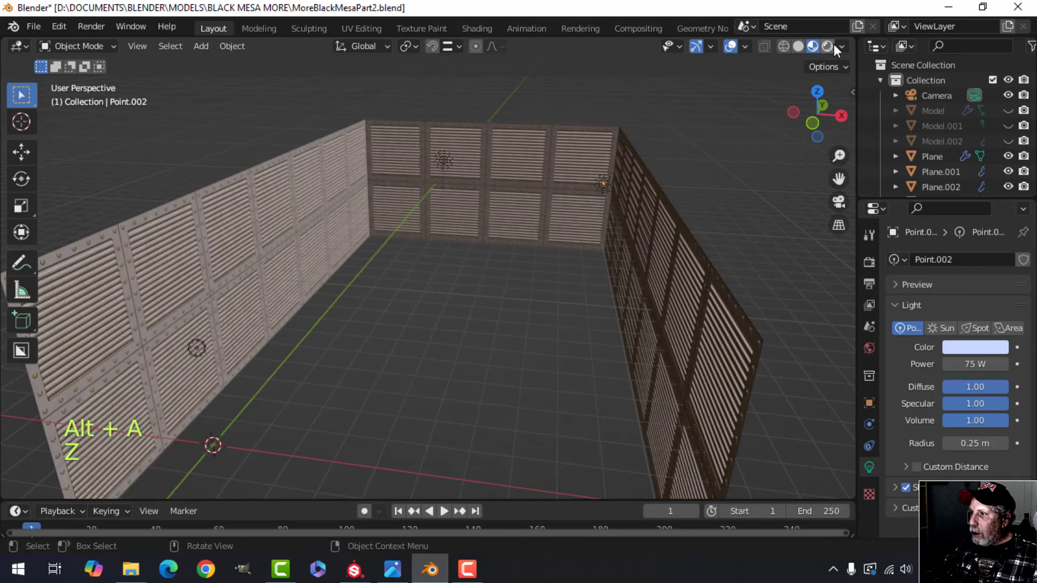
click(841, 45)
click(754, 123)
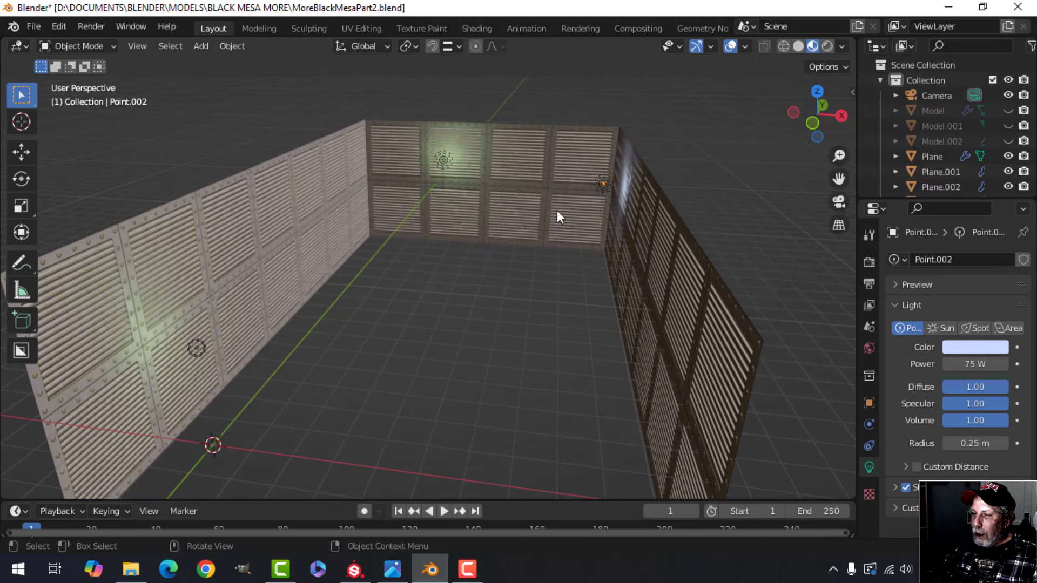
Lower the viewport's HDRI environment strength to 0.192
scroll(481, 259, down, 3)
middle_drag(481, 258, 525, 244)
scroll(478, 222, up, 3)
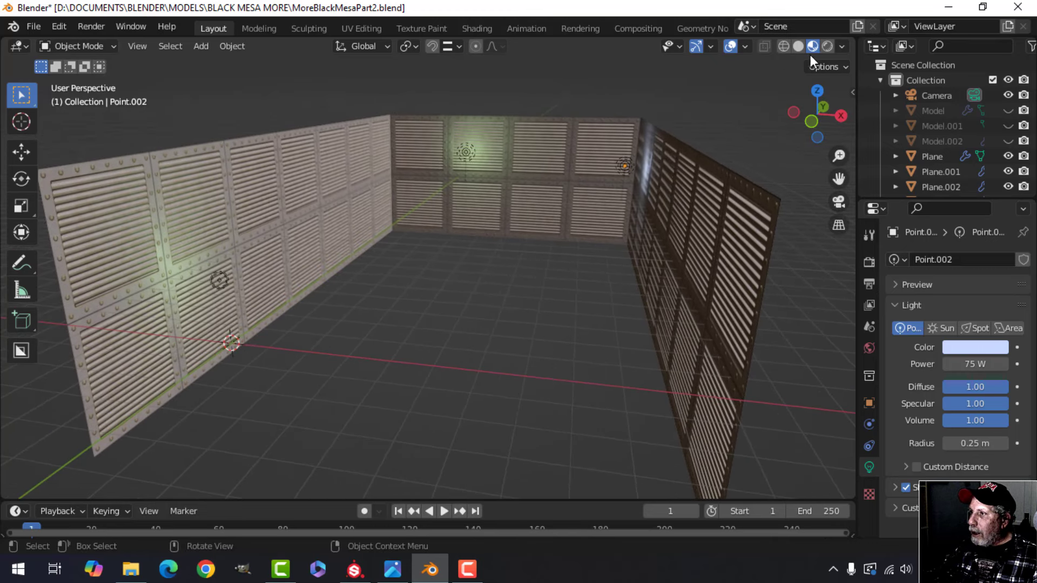
click(842, 45)
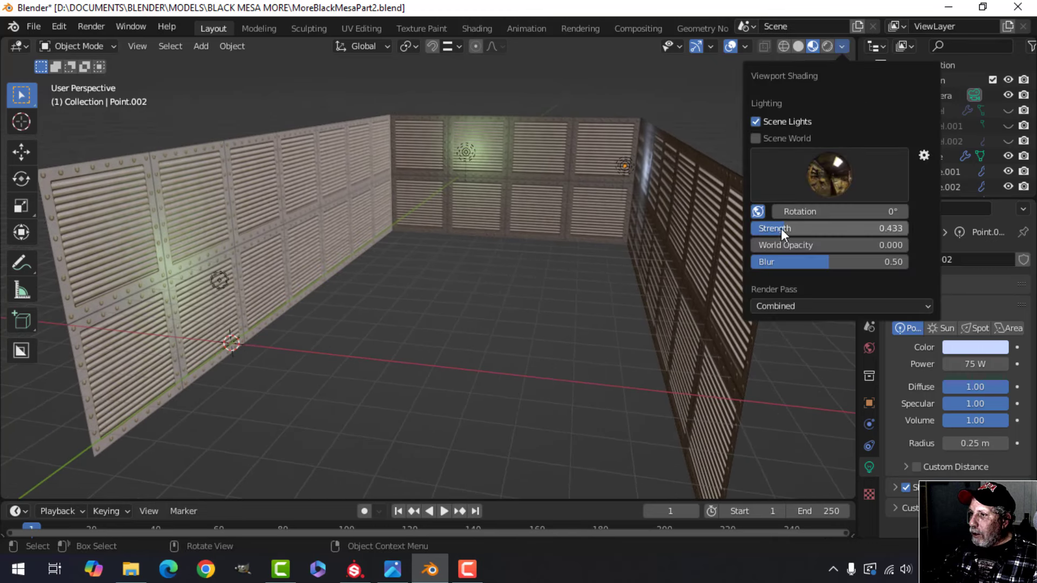
drag(781, 228, 760, 228)
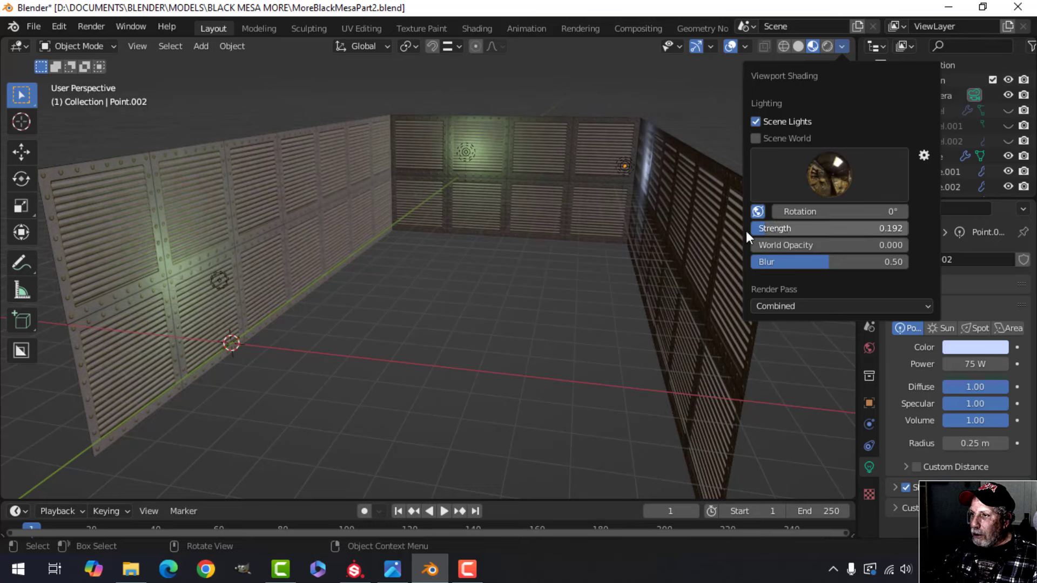
key(alt+a)
Try four different environment HDRIs for the viewport shading, ending with the warm brown interior one
mouse_move(469, 310)
middle_down()
mouse_move(497, 289)
mouse_move(480, 278)
mouse_move(461, 287)
middle_up()
scroll(461, 287, up, 2)
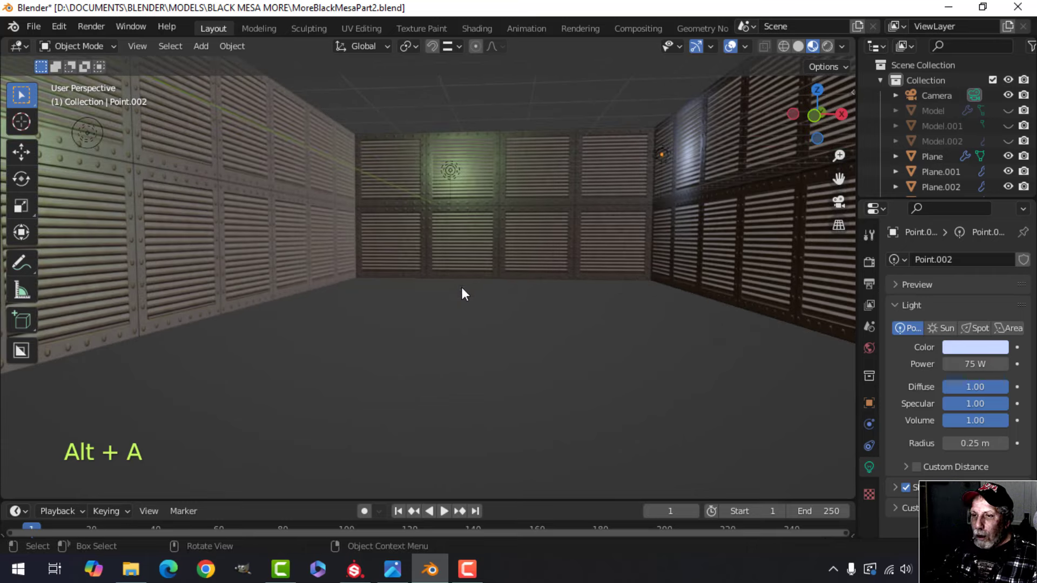
scroll(460, 280, down, 1)
shift+middle_drag(455, 250, 454, 292)
click(841, 45)
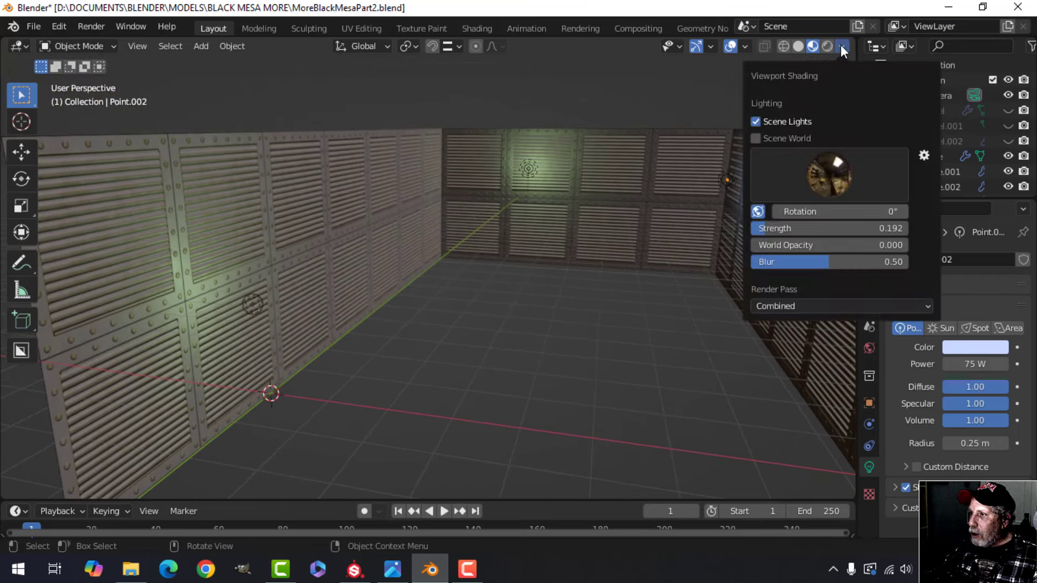
click(825, 174)
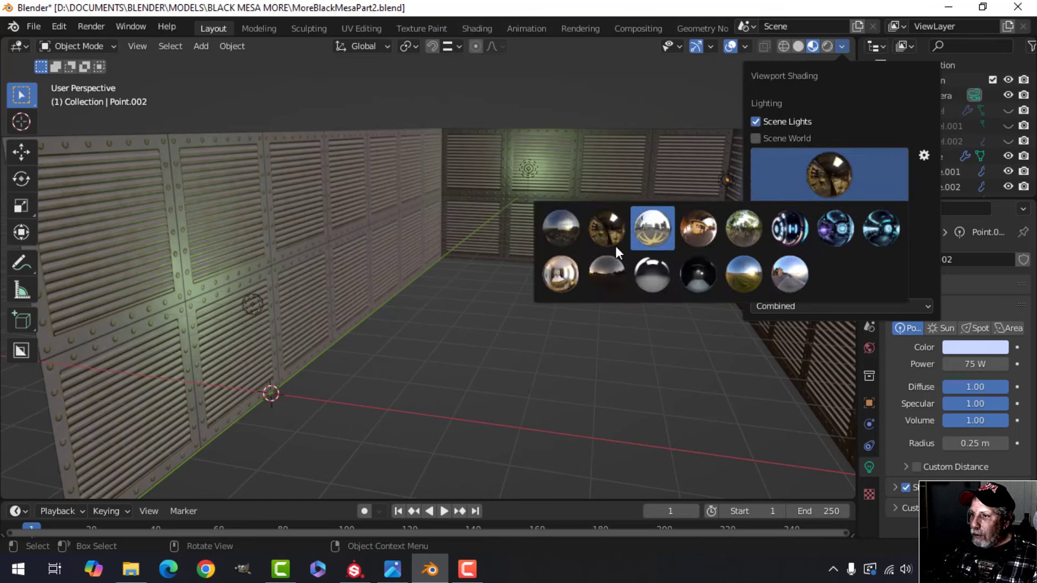
click(559, 233)
click(816, 170)
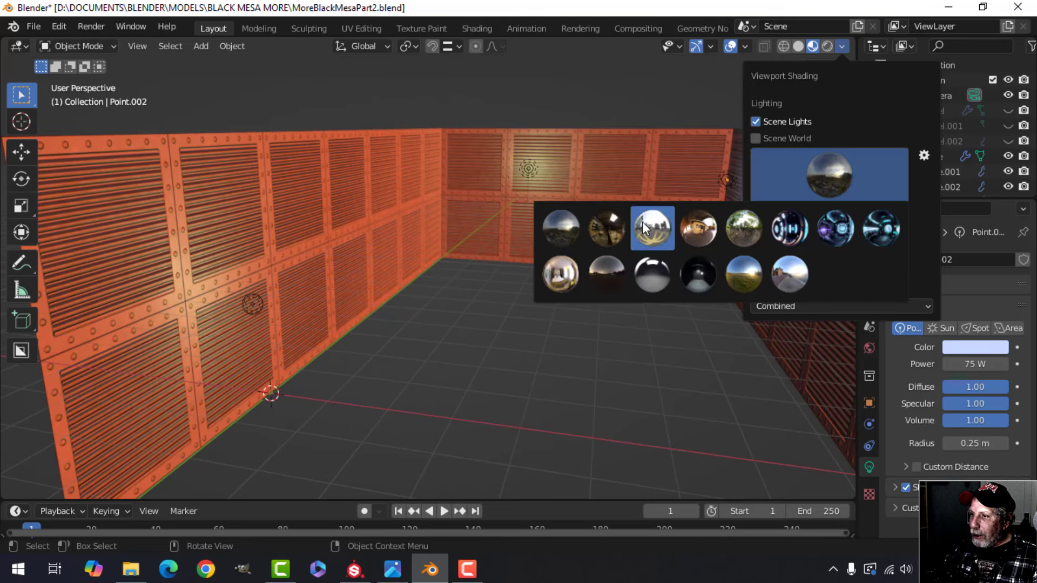
click(605, 274)
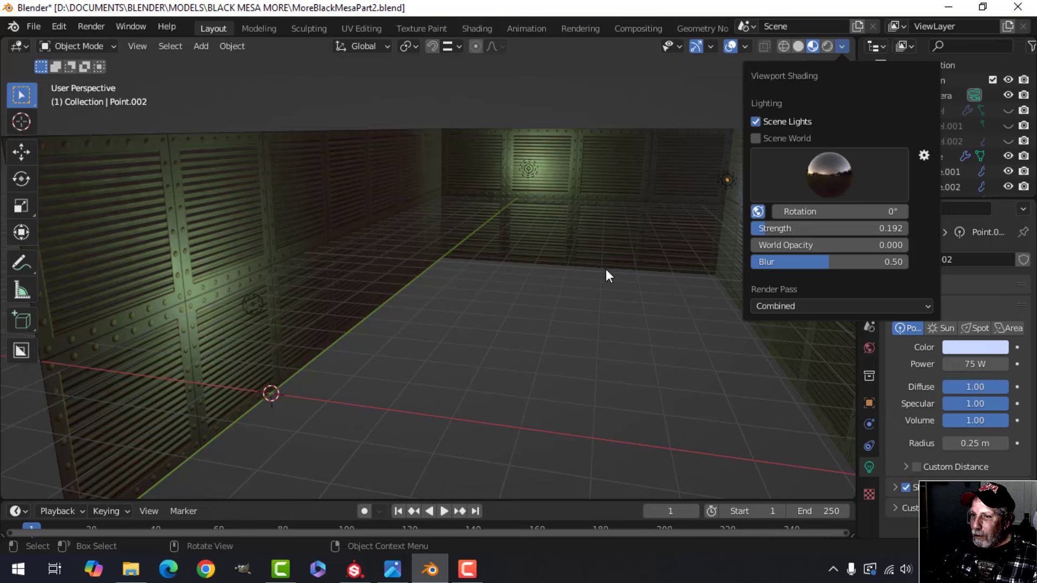
click(825, 176)
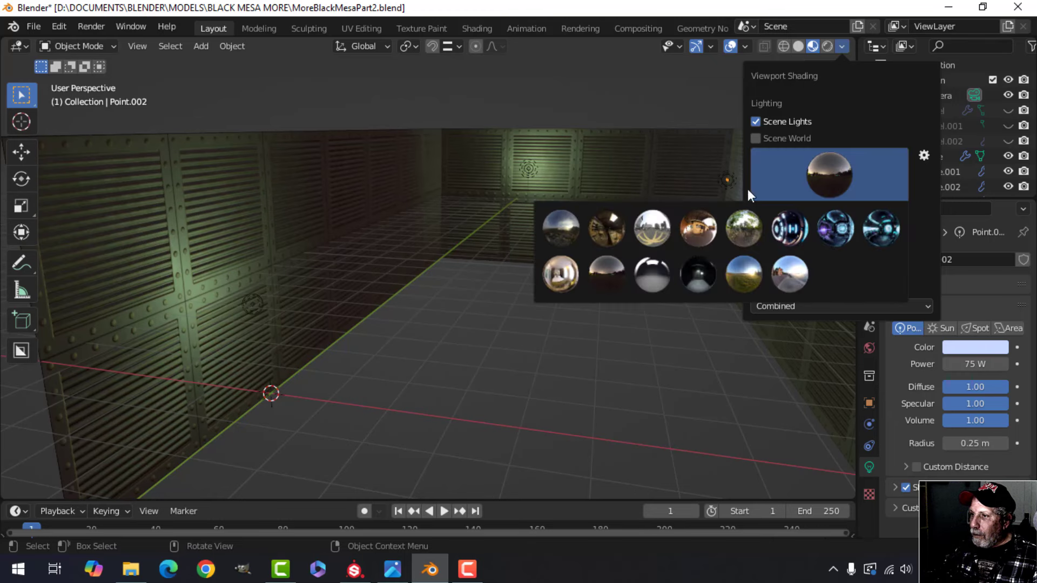
click(559, 274)
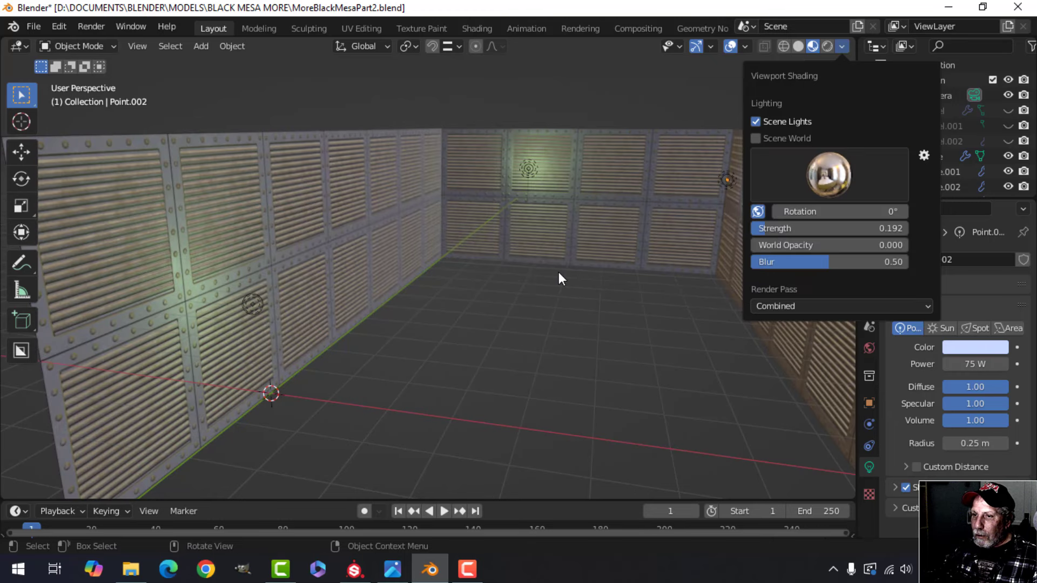
click(821, 170)
click(703, 233)
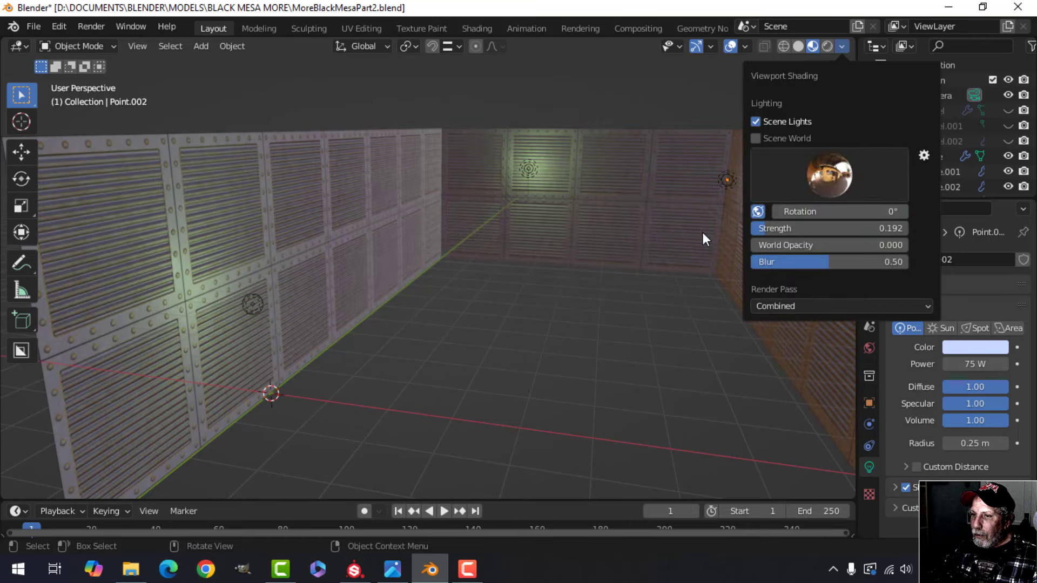
Hide the viewport gizmos and overlays to examine the lit corridor walls without guides
middle_drag(491, 231, 528, 211)
click(696, 46)
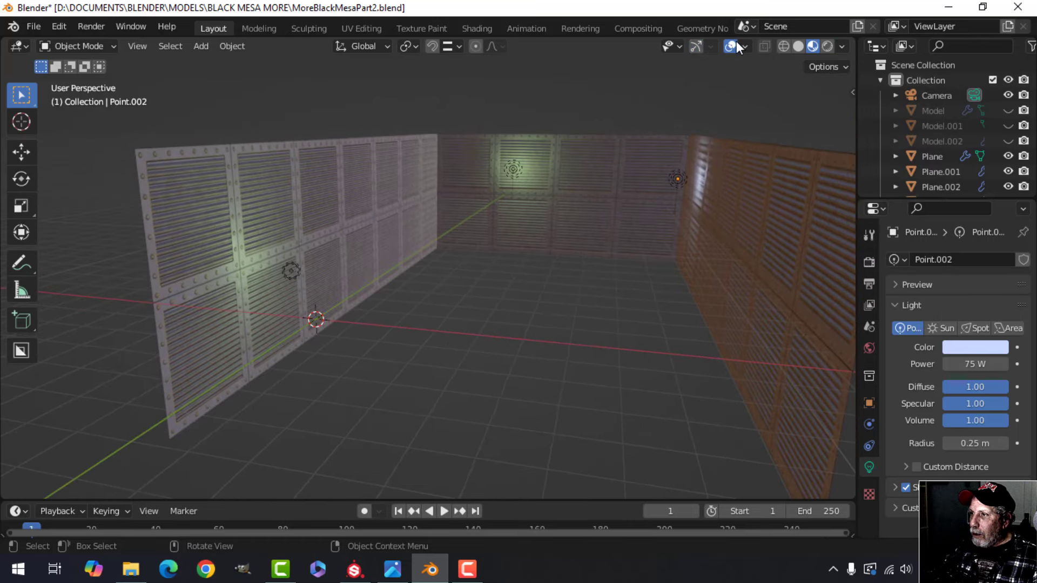
click(731, 46)
scroll(614, 185, up, 3)
shift+middle_drag(614, 186, 180, 222)
scroll(594, 190, down, 2)
scroll(584, 189, down, 3)
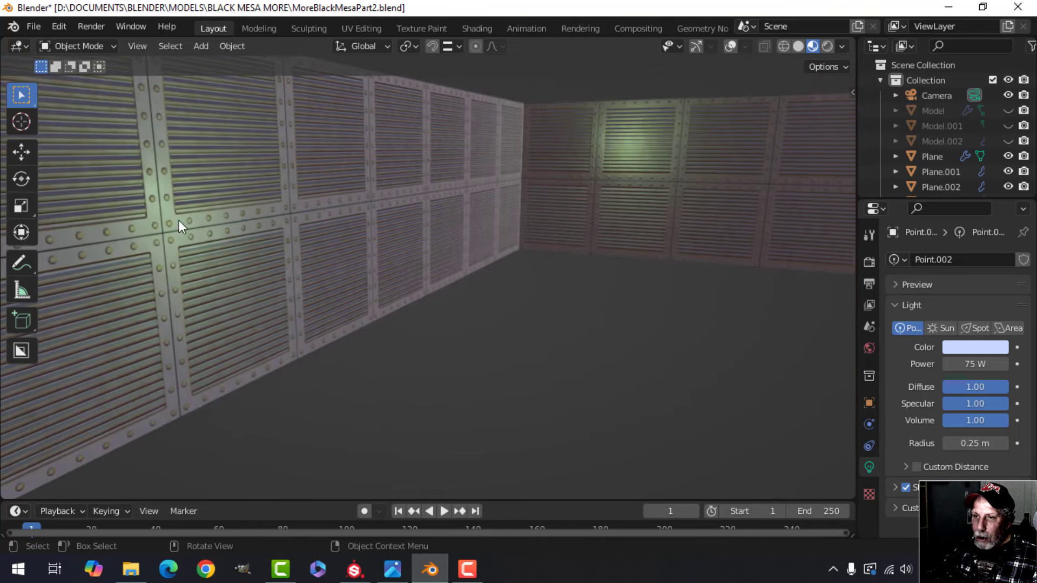
scroll(289, 202, down, 4)
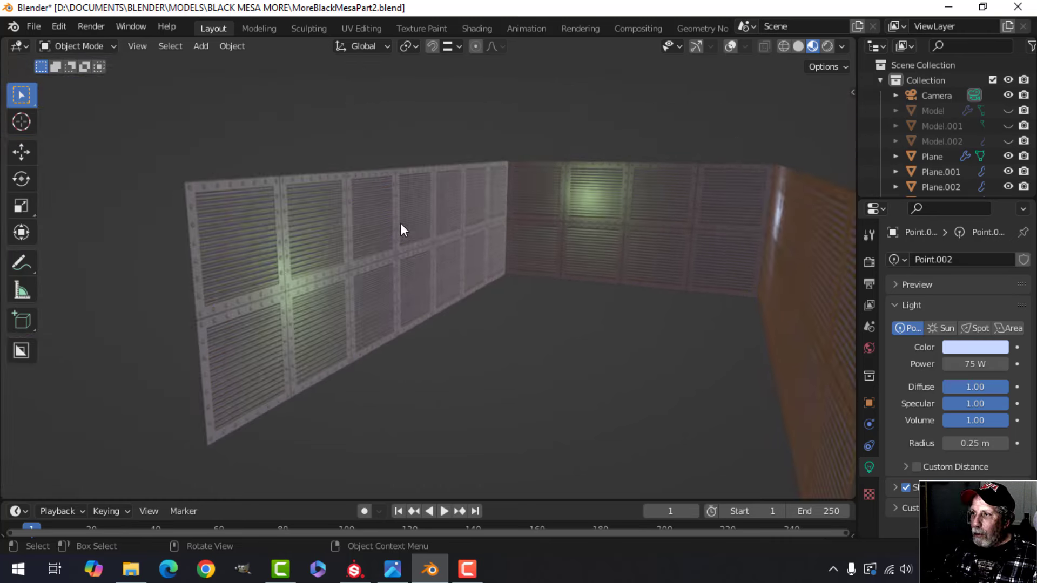
Show the viewport gizmos and overlays again and enable Statistics in the overlay options
click(697, 46)
click(730, 46)
click(746, 47)
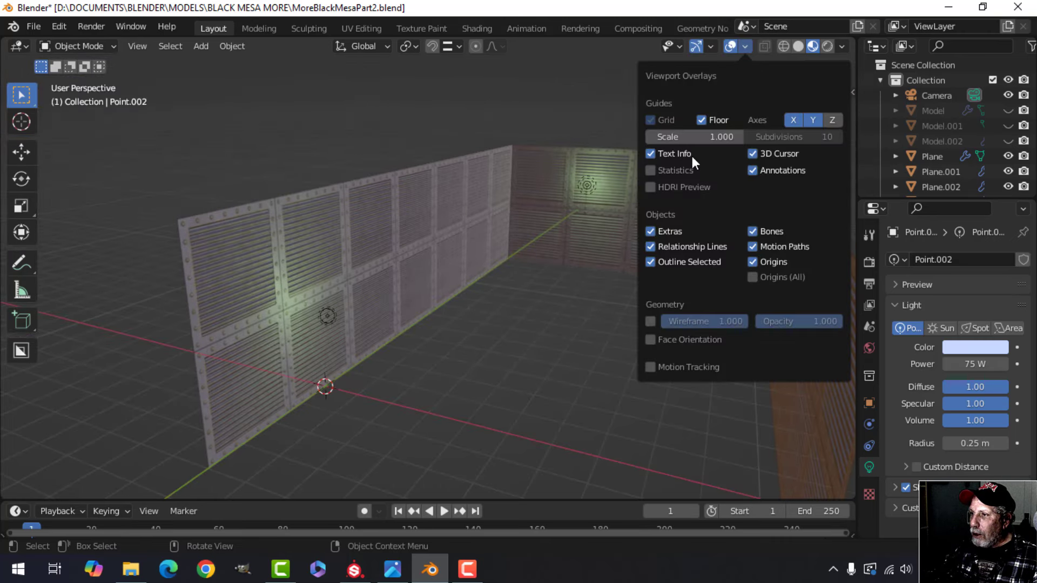
click(681, 166)
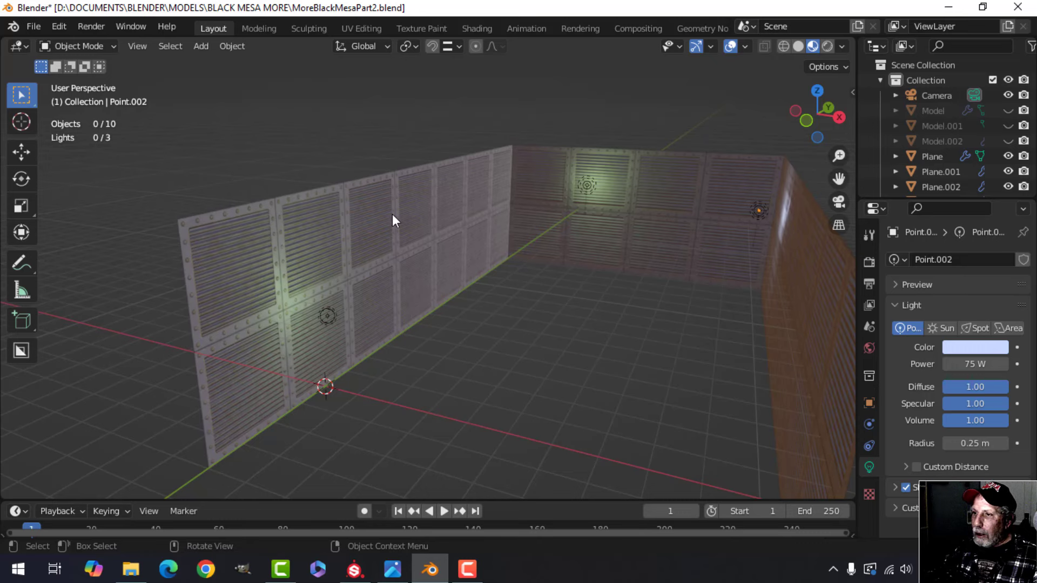
Select all scene objects to check their combined geometry statistics, and clear the selection
click(392, 220)
key(a)
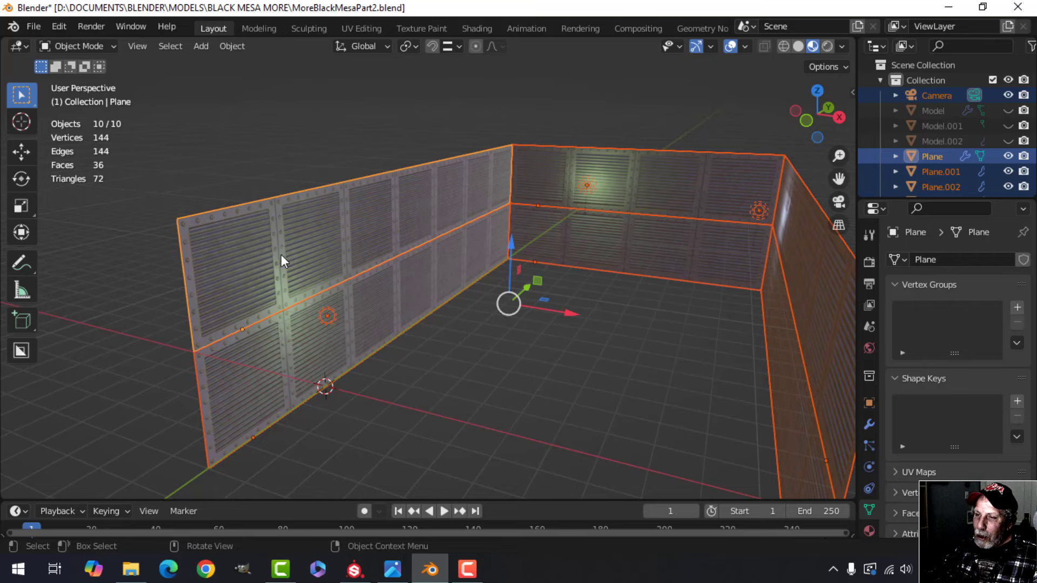
key(alt+a)
Examine the panelled corridor walls up close and from several angles
scroll(228, 256, up, 5)
scroll(194, 240, down, 3)
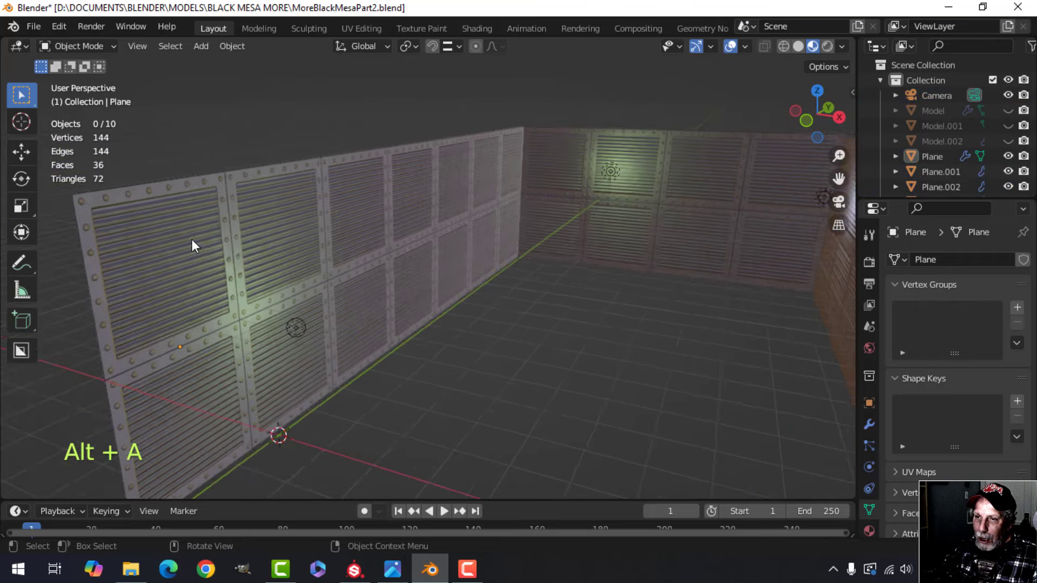
shift+middle_drag(193, 238, 339, 233)
scroll(263, 220, up, 4)
scroll(305, 241, down, 3)
scroll(262, 244, down, 4)
scroll(311, 246, up, 4)
scroll(312, 238, down, 4)
scroll(354, 217, down, 2)
scroll(354, 217, down, 3)
scroll(349, 229, up, 4)
scroll(333, 231, down, 3)
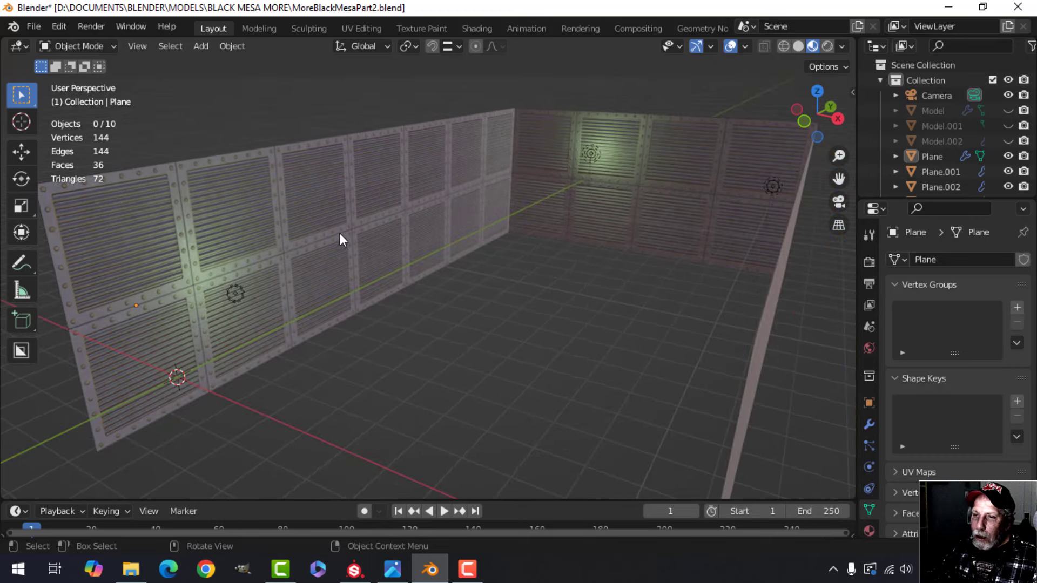
shift+middle_drag(179, 248, 297, 236)
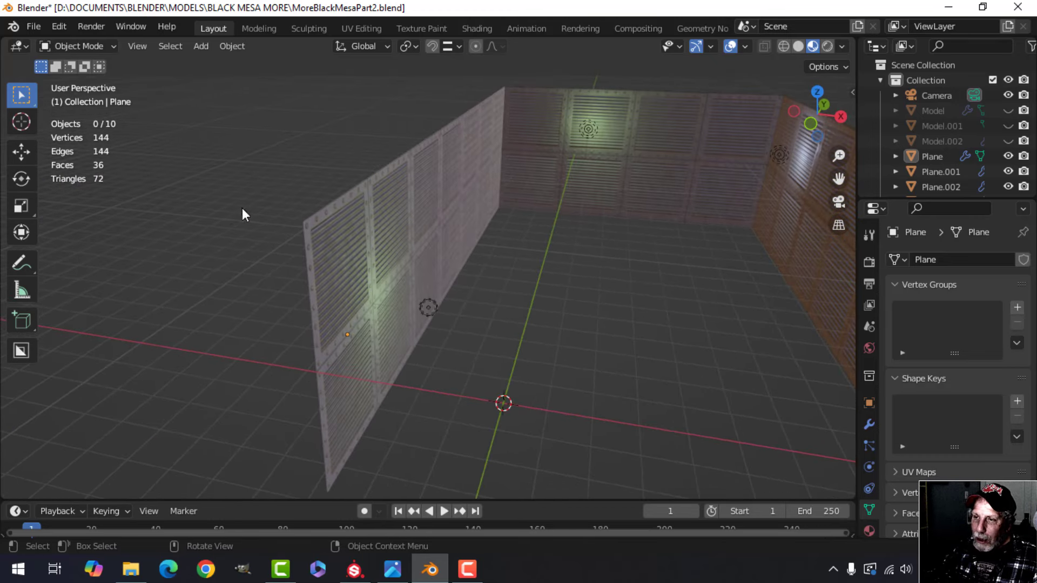
middle_drag(242, 209, 321, 197)
middle_drag(495, 229, 460, 290)
scroll(423, 254, up, 5)
scroll(398, 279, up, 4)
scroll(442, 293, up, 2)
scroll(441, 295, down, 2)
Delete the Displacement node and the Displacement texture from the upper left wall row's WallPanelVideo material in the Shading workspace
click(436, 210)
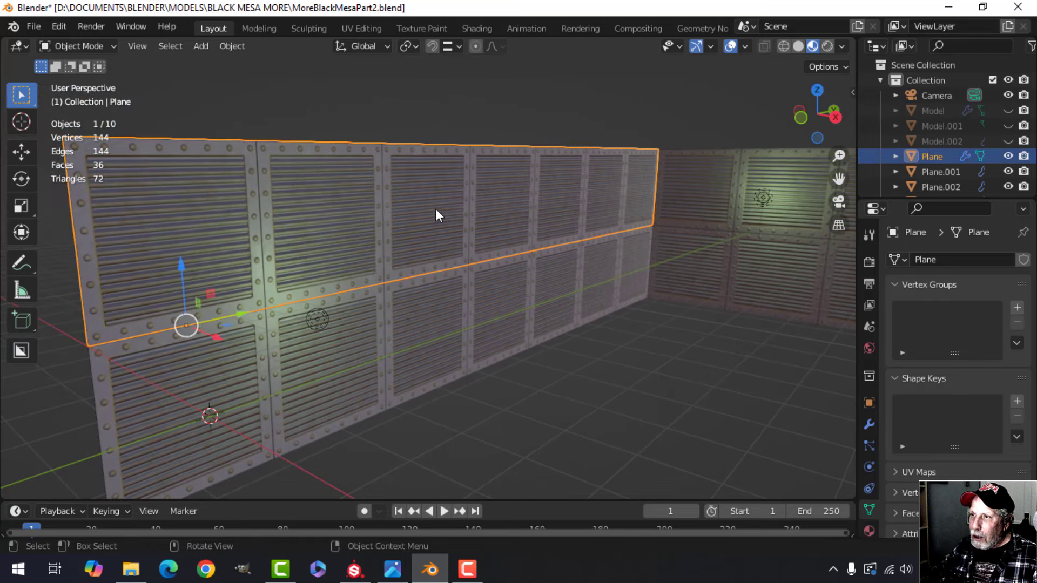
click(477, 28)
scroll(352, 430, up, 3)
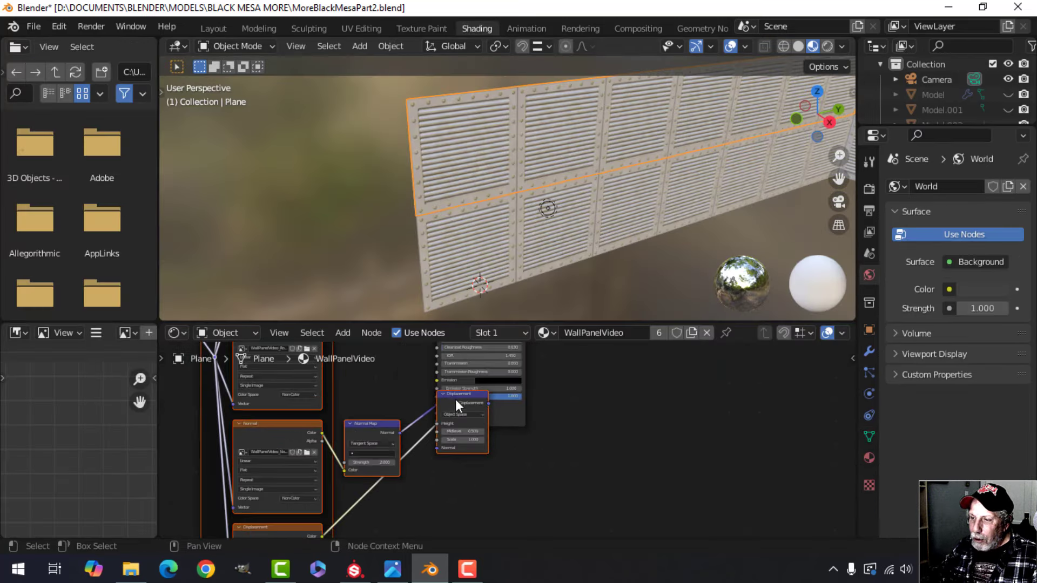
click(472, 449)
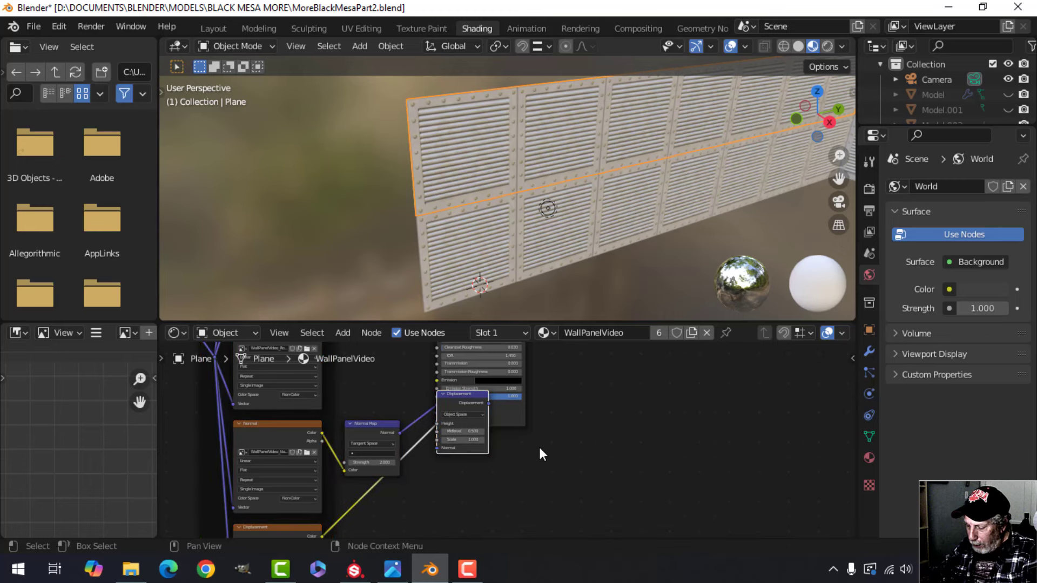
key(x)
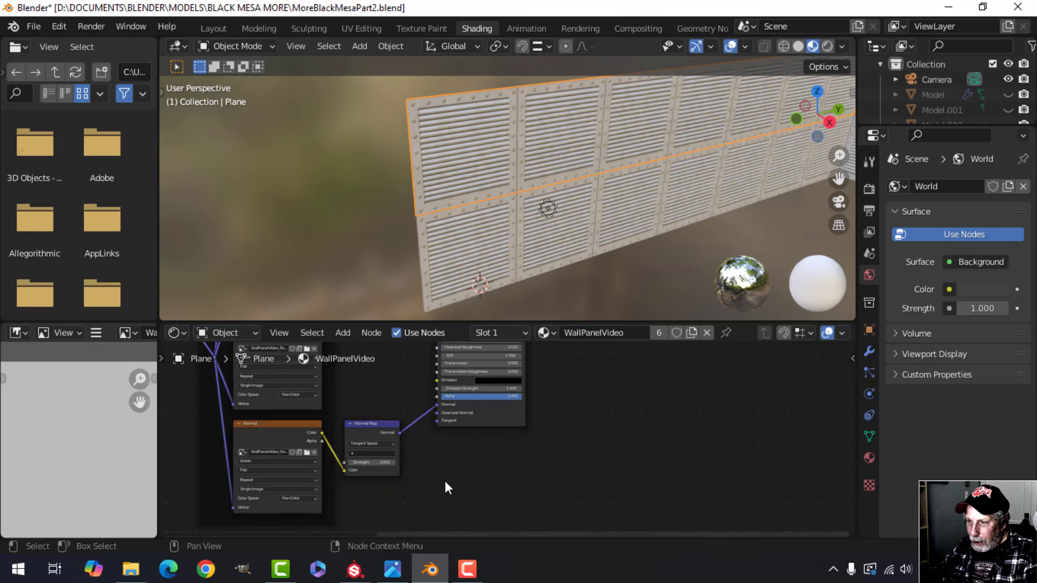
Review the WallPanelVideo node graph in a maximized shader editor, and restore the previous layout
scroll(445, 478, down, 2)
scroll(559, 465, up, 3)
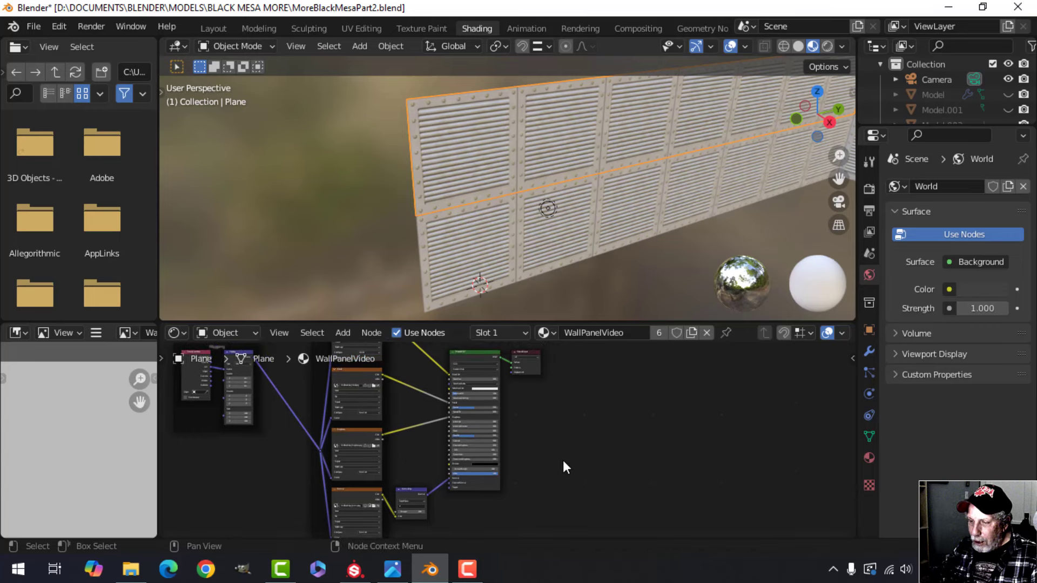
key(ctrl+space)
scroll(566, 459, down, 4)
middle_drag(458, 387, 554, 431)
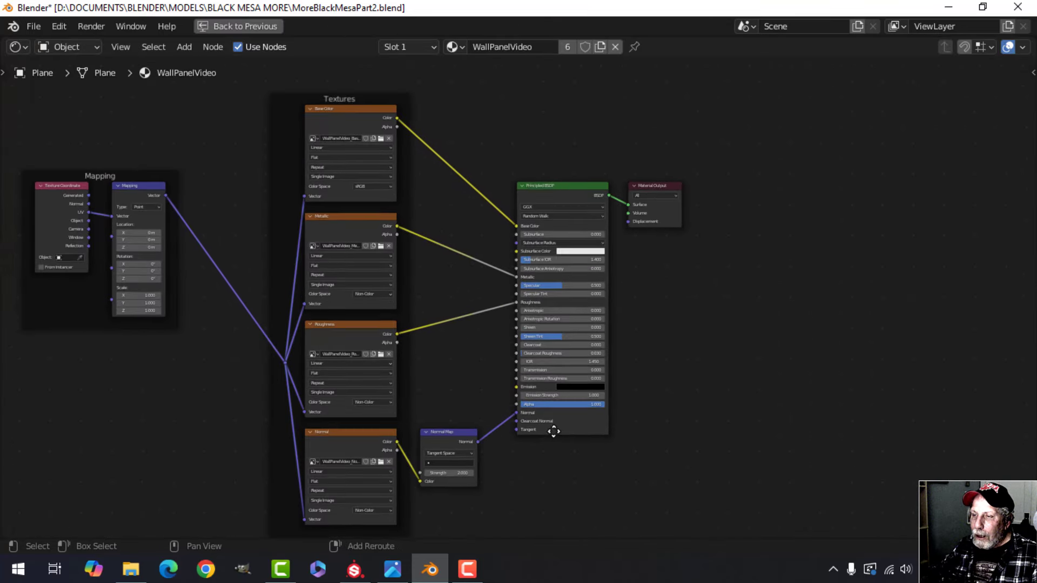
middle_drag(457, 310, 484, 290)
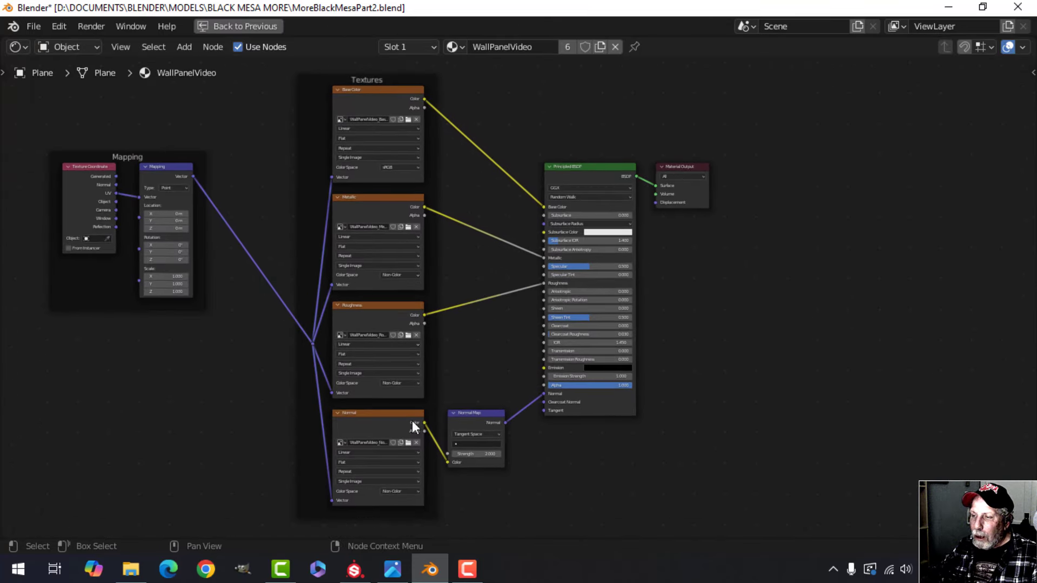
scroll(414, 324, down, 1)
click(246, 26)
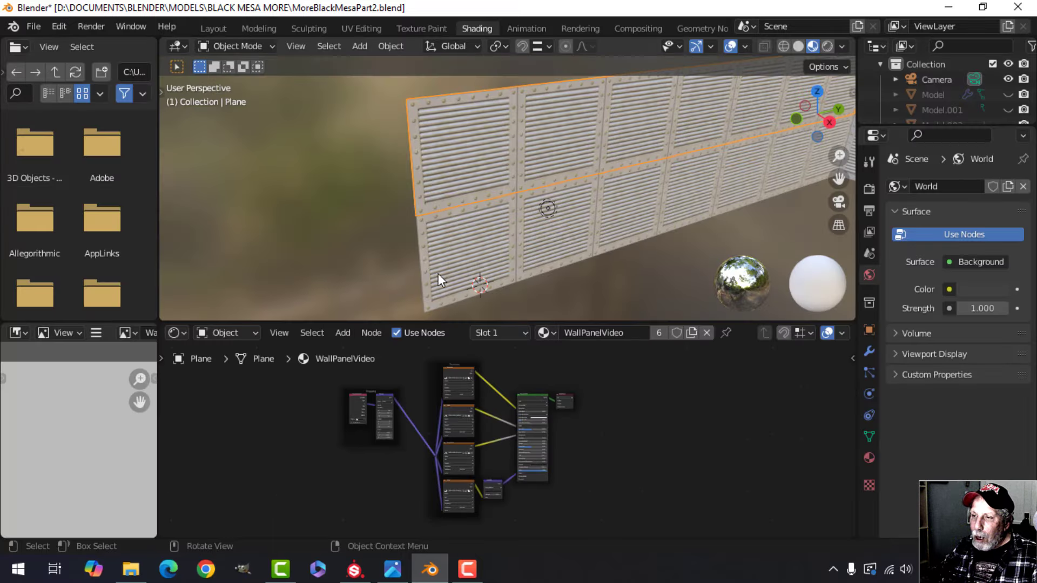
Return to the Layout workspace, clear the selection, and examine the wall panels near the lights
click(212, 27)
key(alt+a)
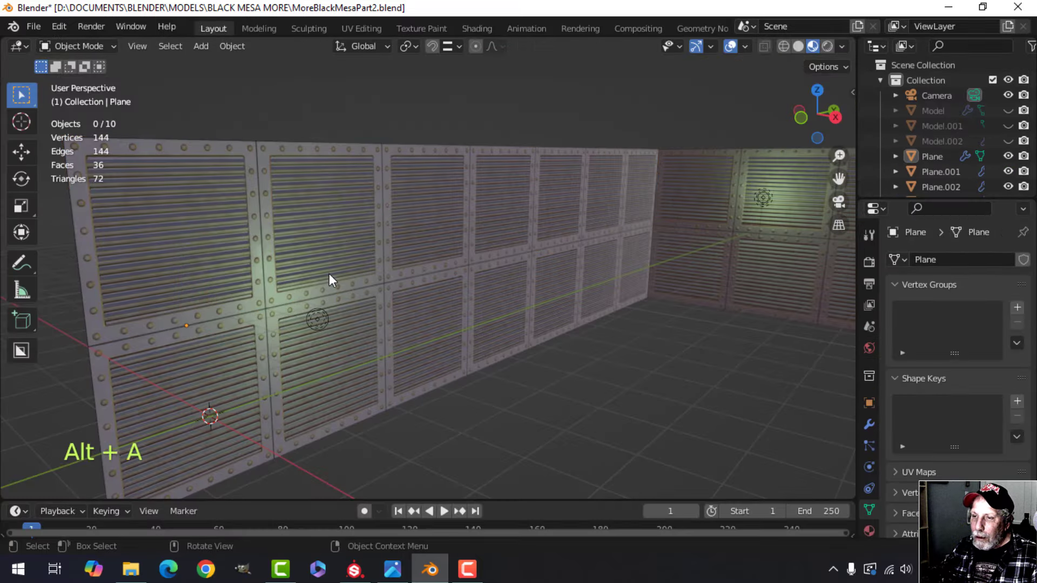
shift+middle_drag(329, 274, 323, 251)
scroll(323, 250, up, 4)
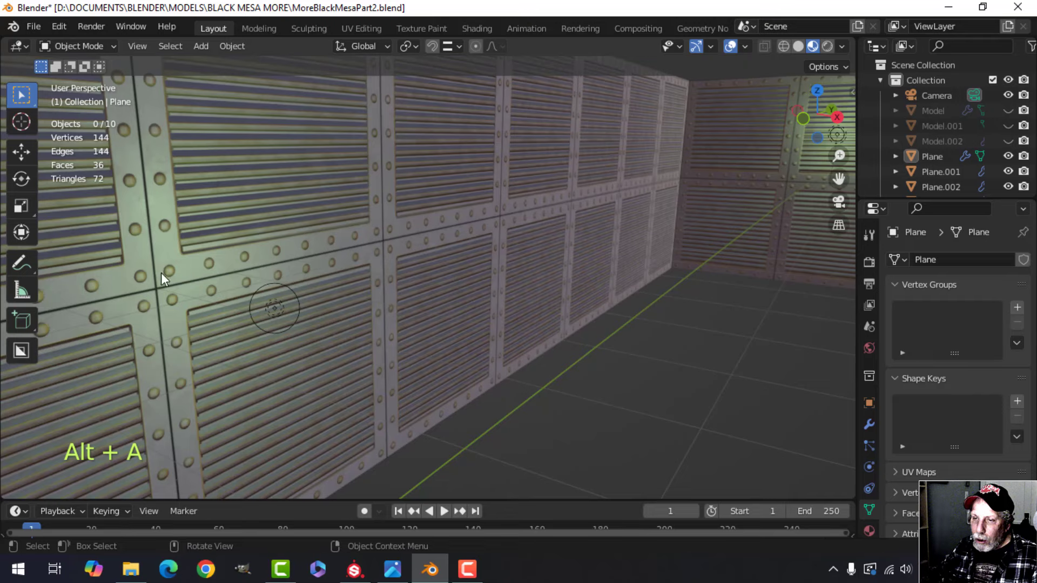
scroll(161, 274, down, 6)
shift+middle_drag(173, 273, 215, 278)
scroll(330, 264, up, 4)
shift+middle_drag(330, 265, 327, 277)
middle_drag(327, 277, 331, 280)
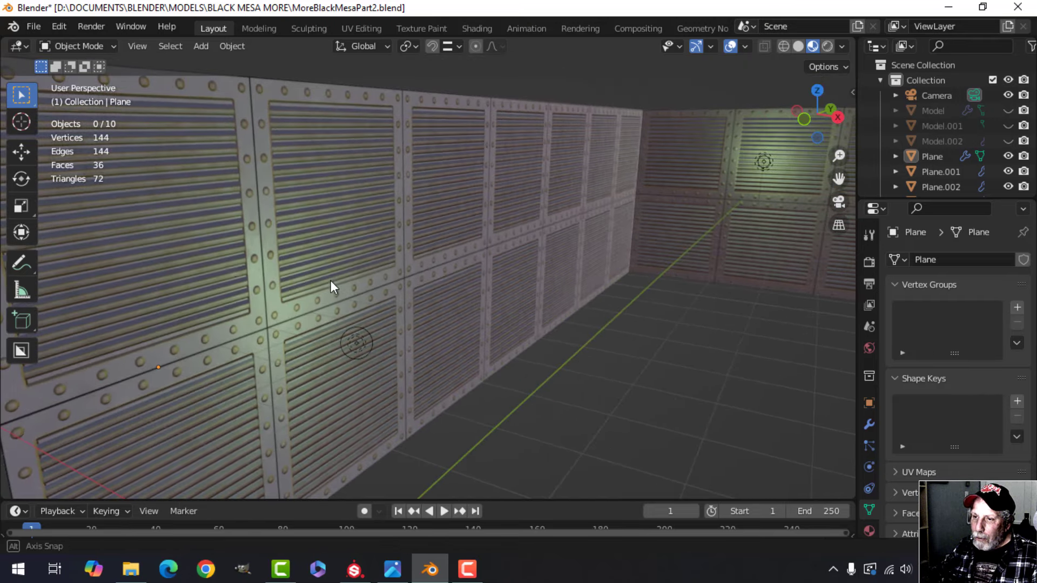
scroll(254, 221, down, 4)
shift+middle_drag(255, 223, 277, 218)
scroll(249, 232, up, 4)
scroll(239, 222, down, 2)
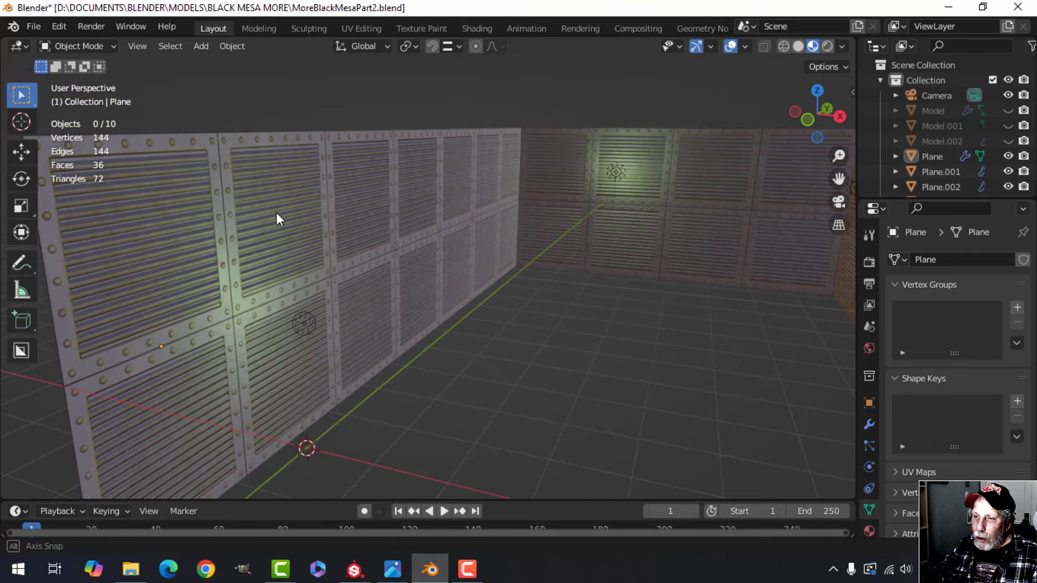
scroll(404, 221, down, 2)
mouse_move(405, 219)
shift+middle_down()
mouse_move(345, 222)
mouse_move(383, 218)
mouse_move(391, 230)
shift+middle_up()
scroll(435, 221, up, 3)
Hide the viewport gizmos and overlays, and save the Blender file
click(695, 45)
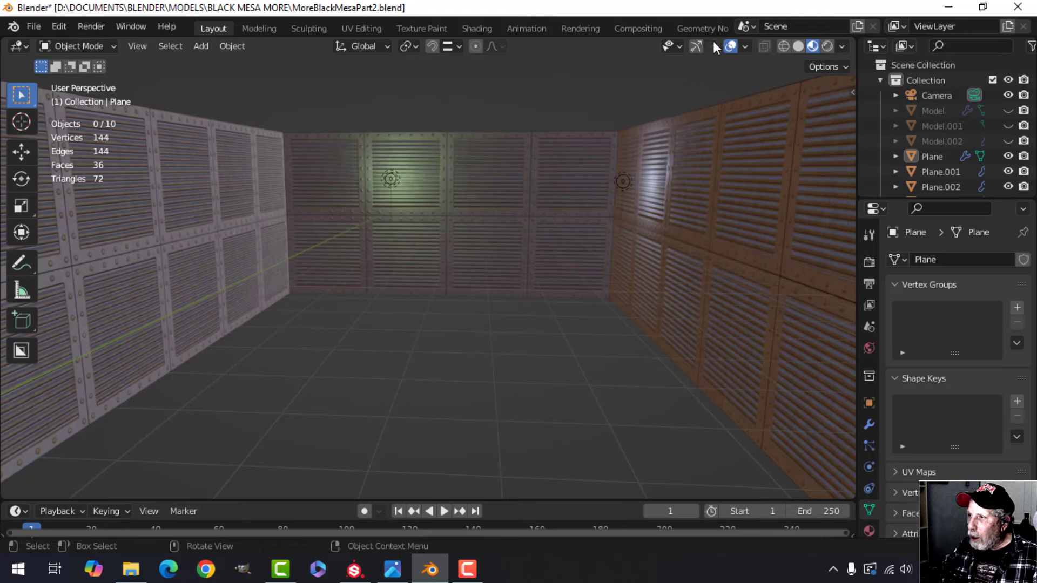
click(728, 47)
scroll(489, 249, down, 1)
shift+middle_drag(442, 254, 579, 276)
scroll(407, 247, down, 2)
scroll(489, 287, up, 1)
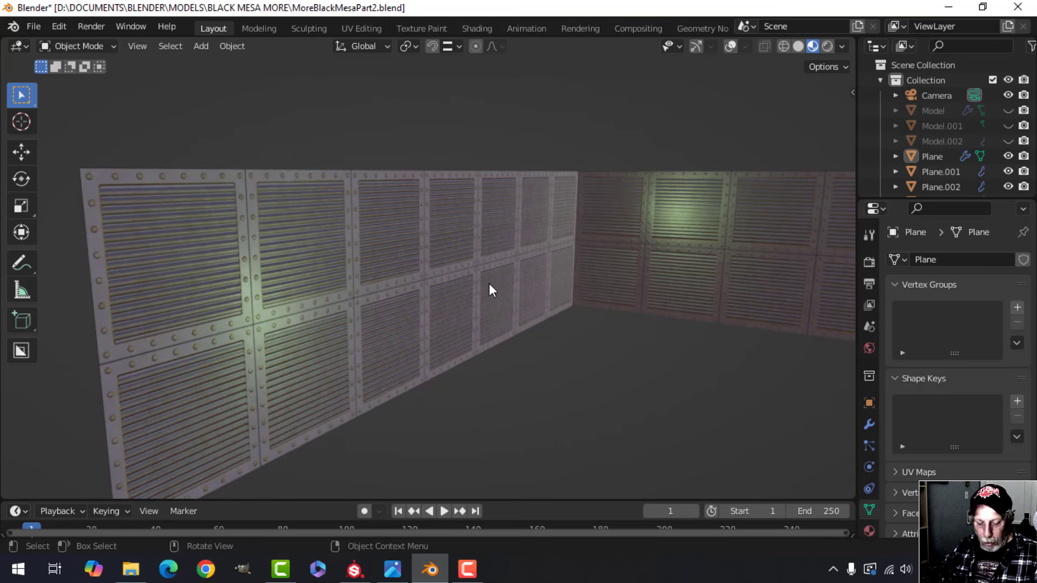
key(ctrl+s)
scroll(481, 309, down, 1)
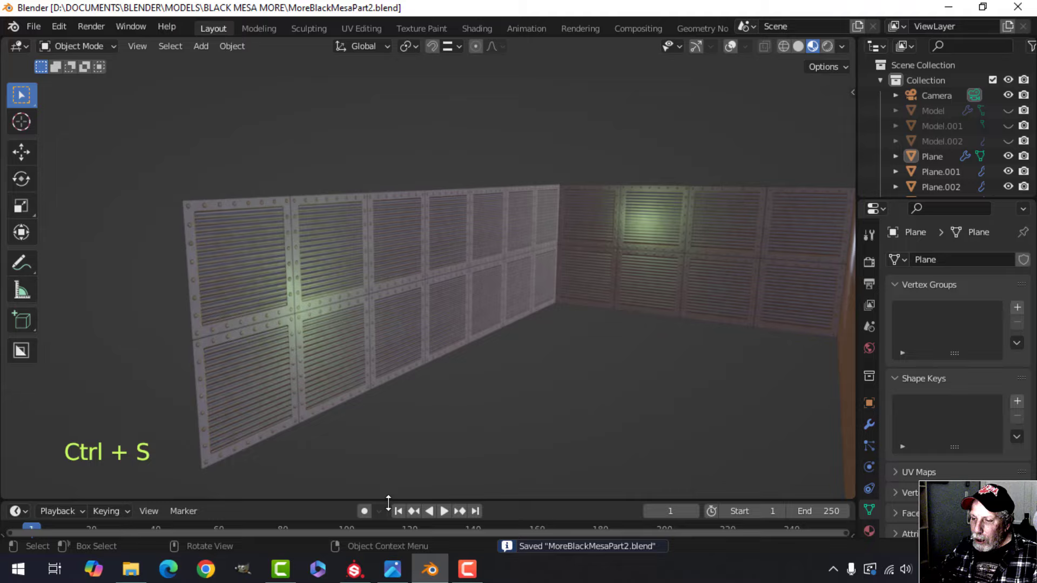
Switch to Photos to view the CorridorBrighter.jpg reference, and return to Blender to compare the corridor
click(390, 571)
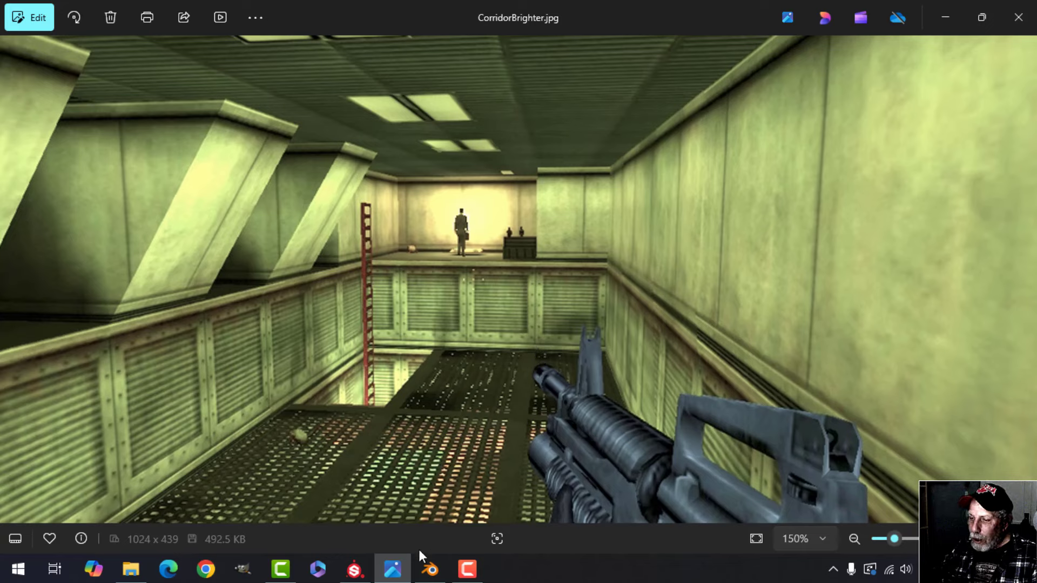
click(434, 564)
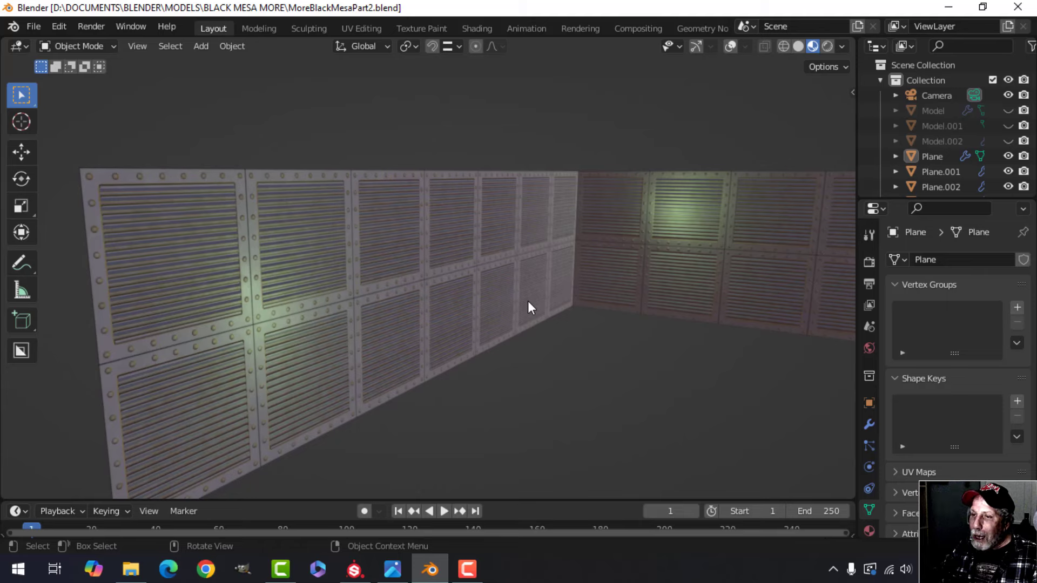
shift+middle_drag(540, 271, 451, 254)
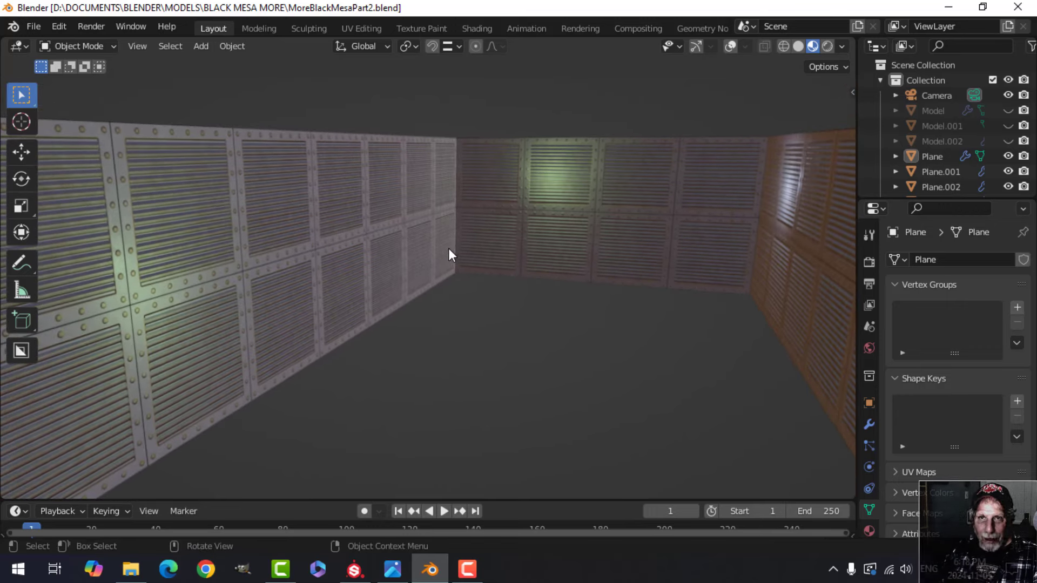